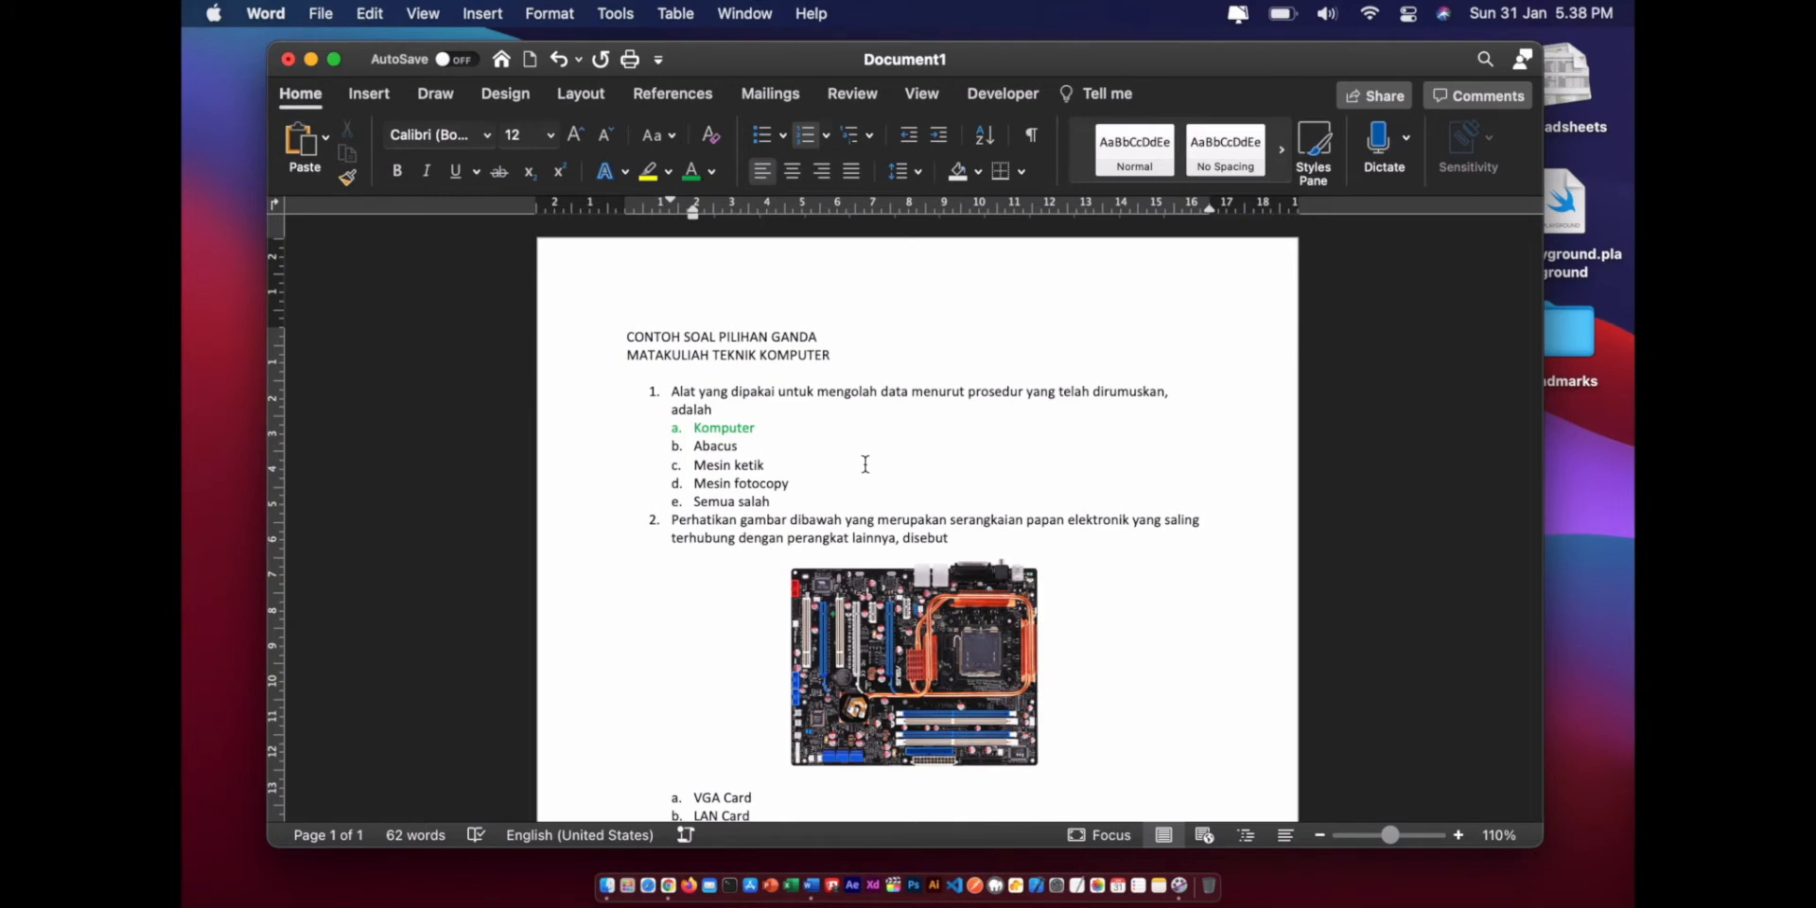
# - Load forms.google.com in Chrome to reach the Google Forms home page
pyautogui.scroll(-1, 866, 463)
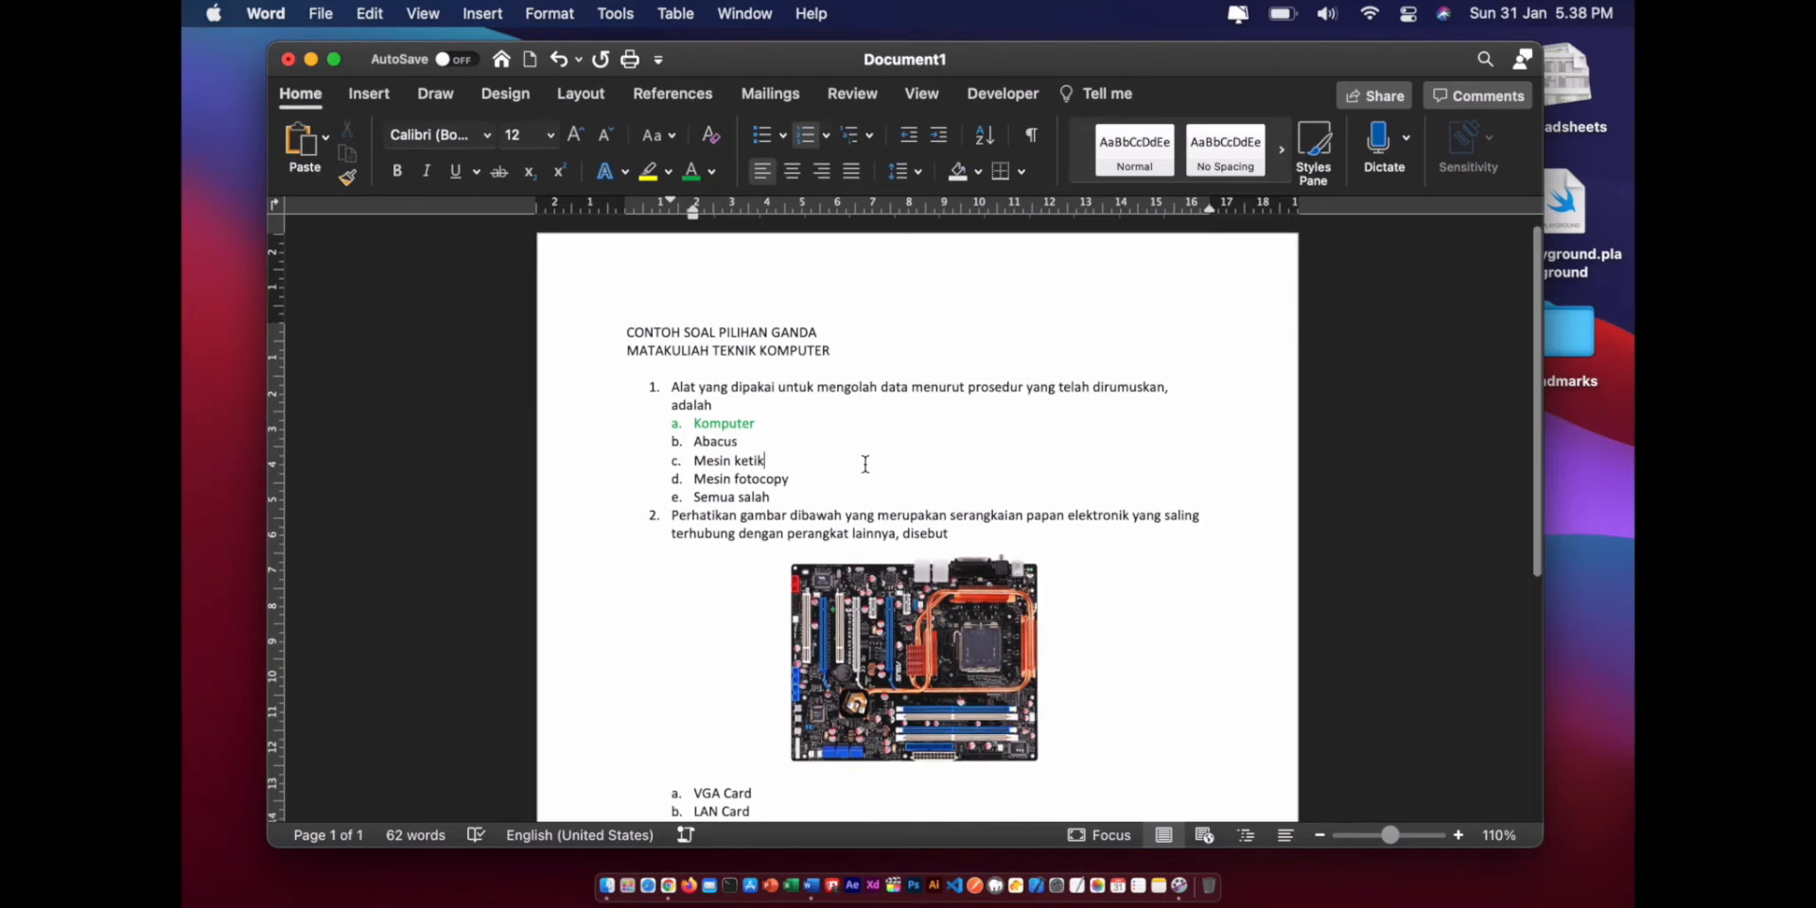
pyautogui.scroll(-5, 865, 464)
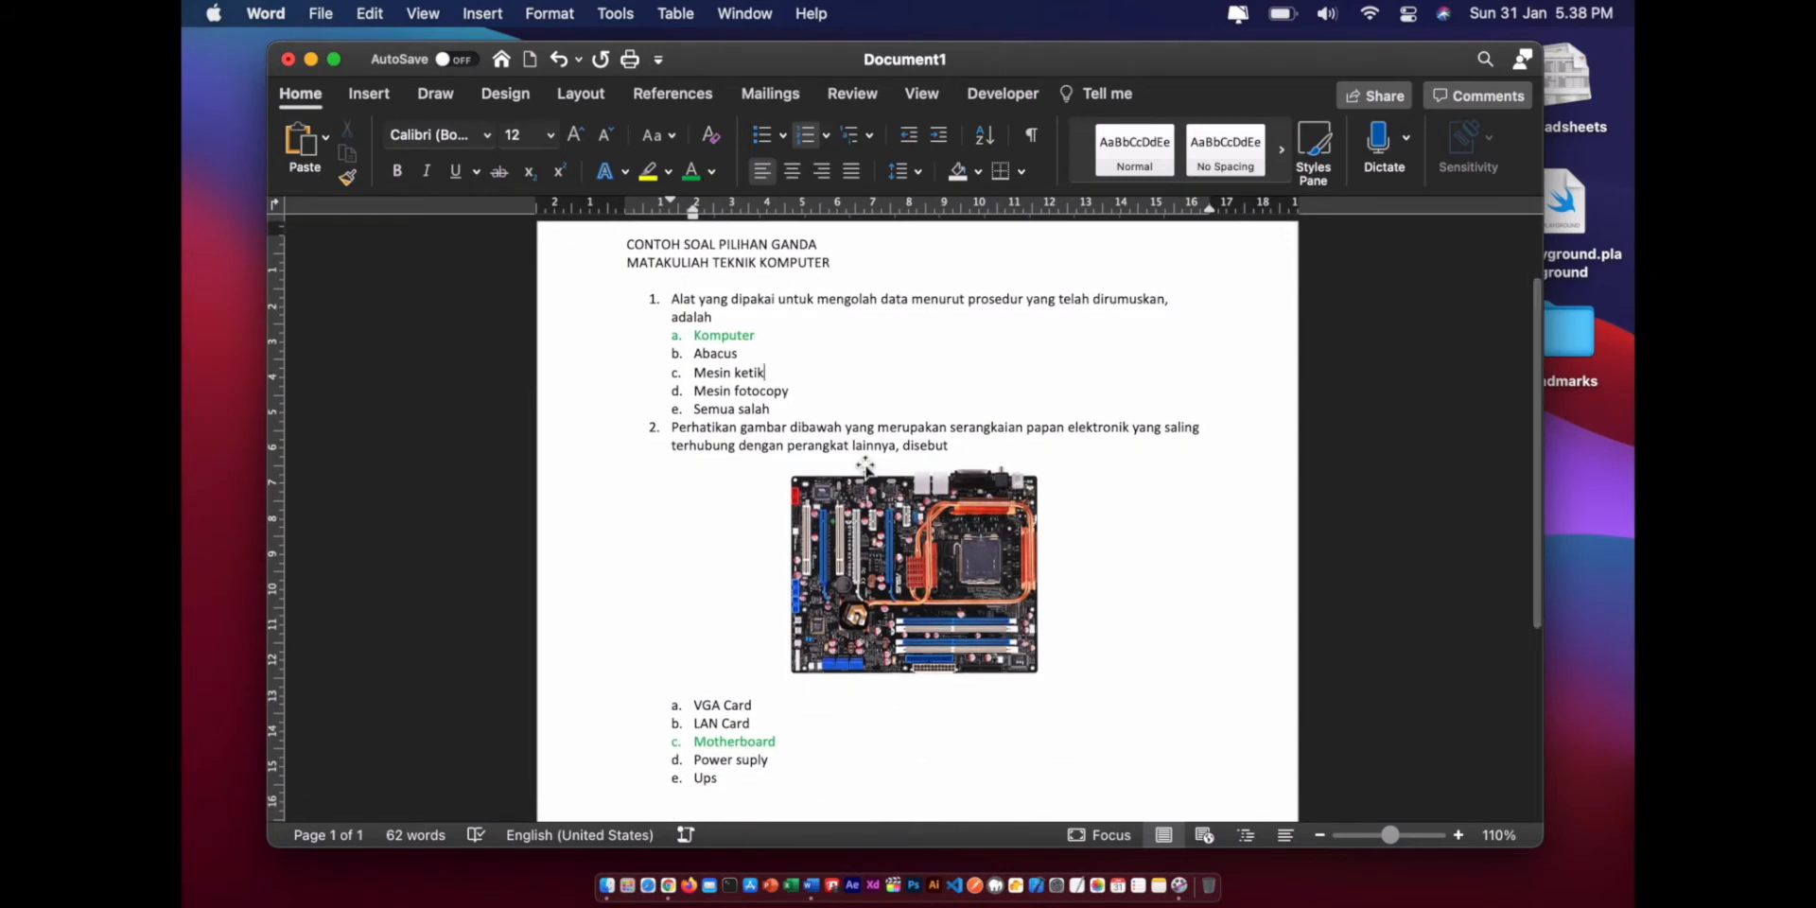
pyautogui.scroll(-2, 866, 464)
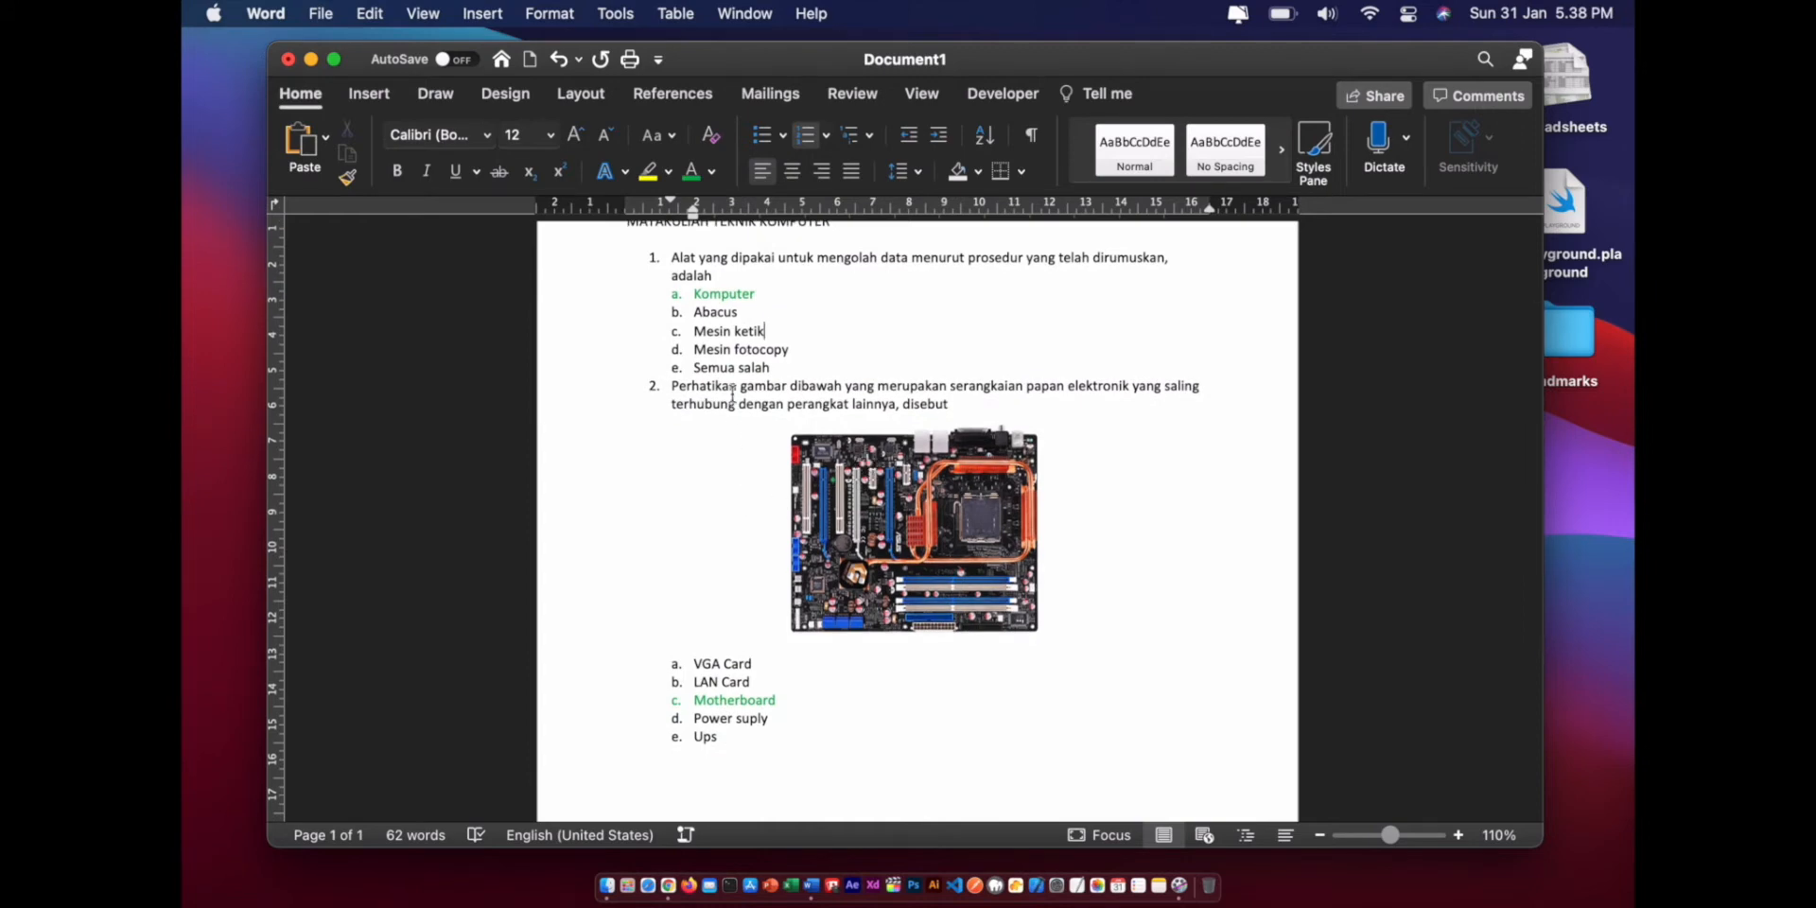
pyautogui.scroll(-5, 733, 393)
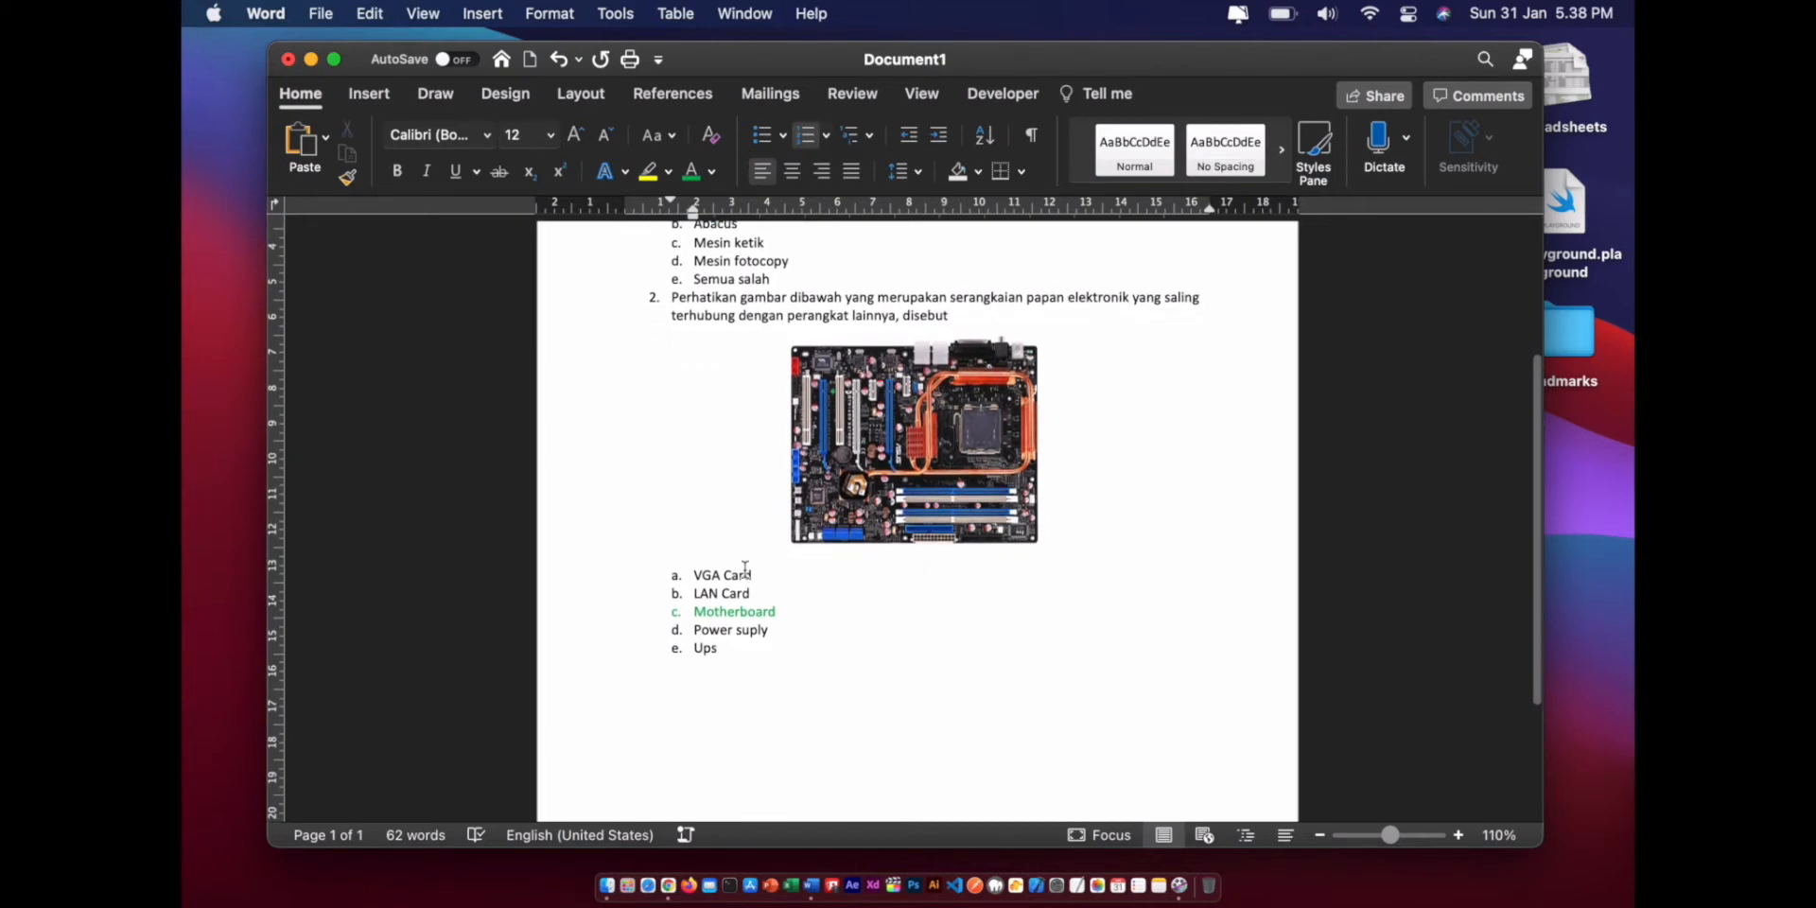
pyautogui.scroll(10, 745, 568)
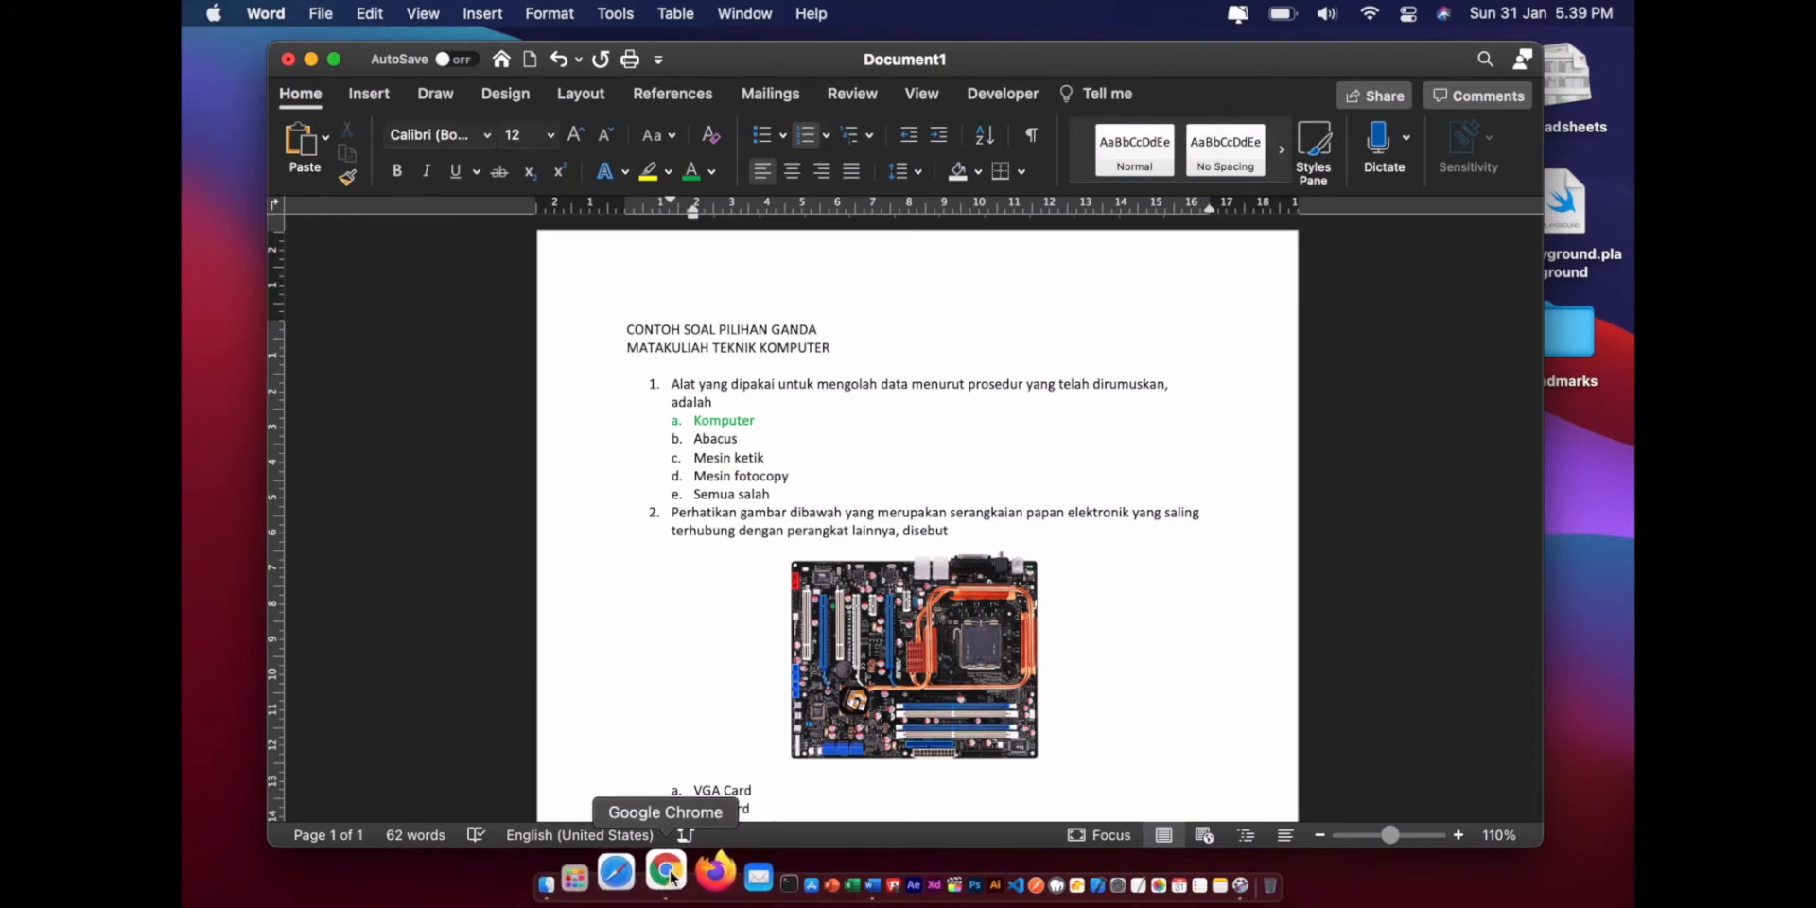
pyautogui.click(677, 877)
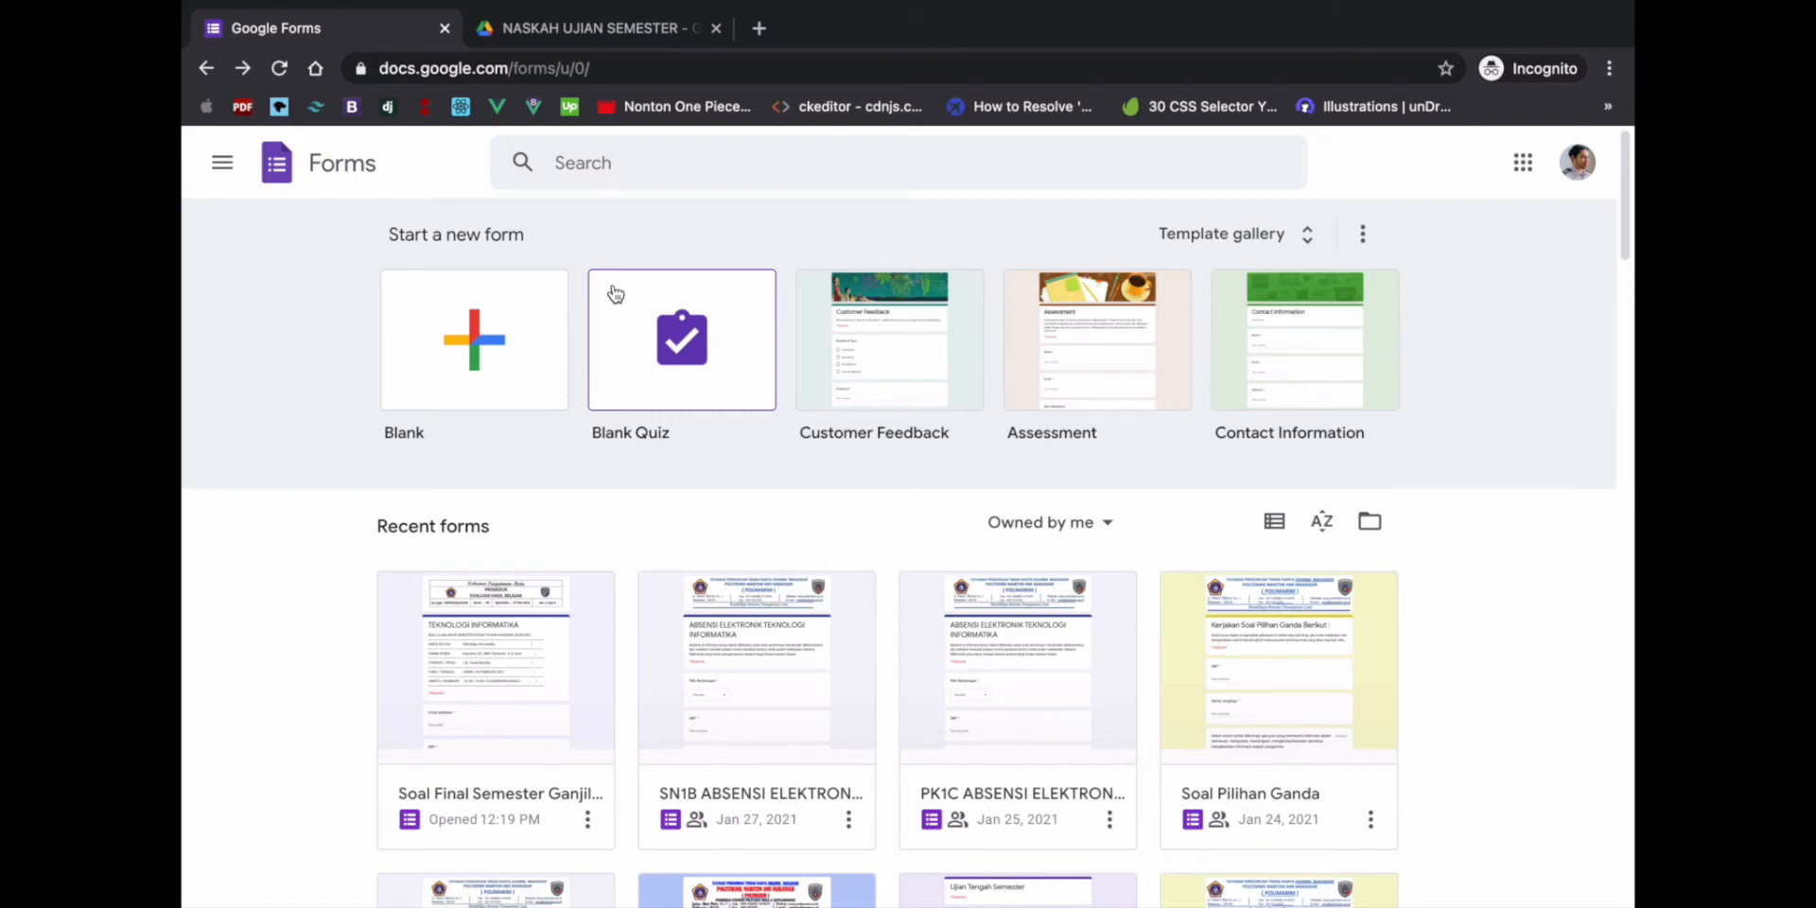
pyautogui.click(528, 73)
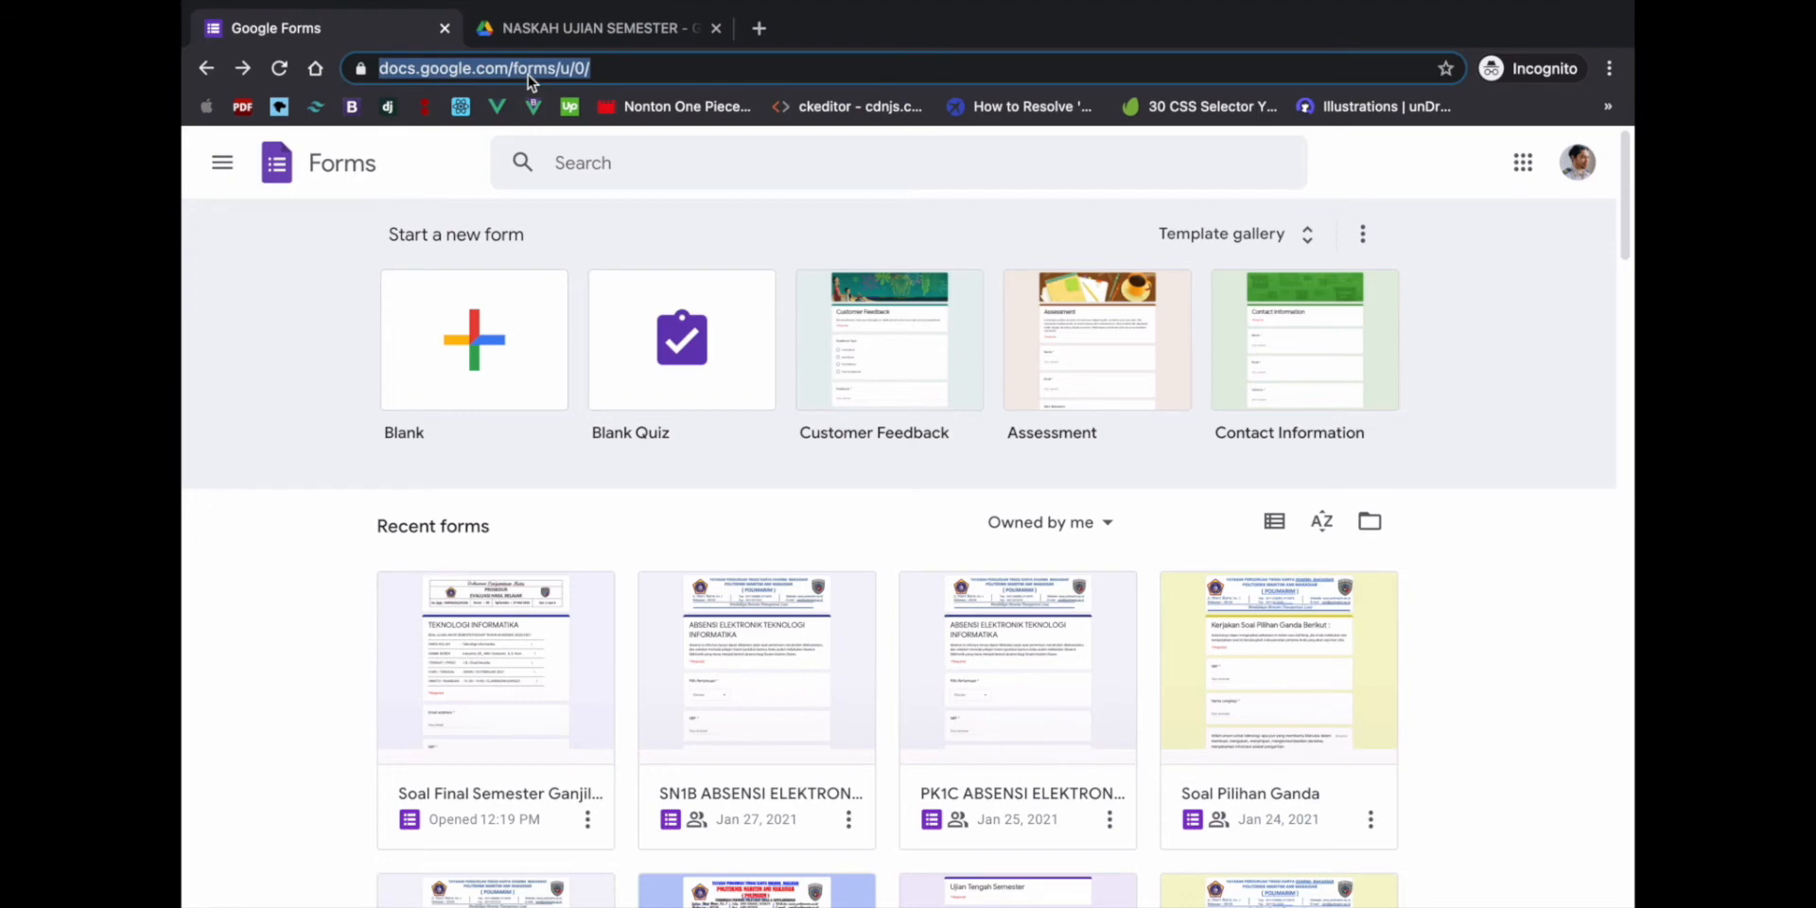
pyautogui.write('for')
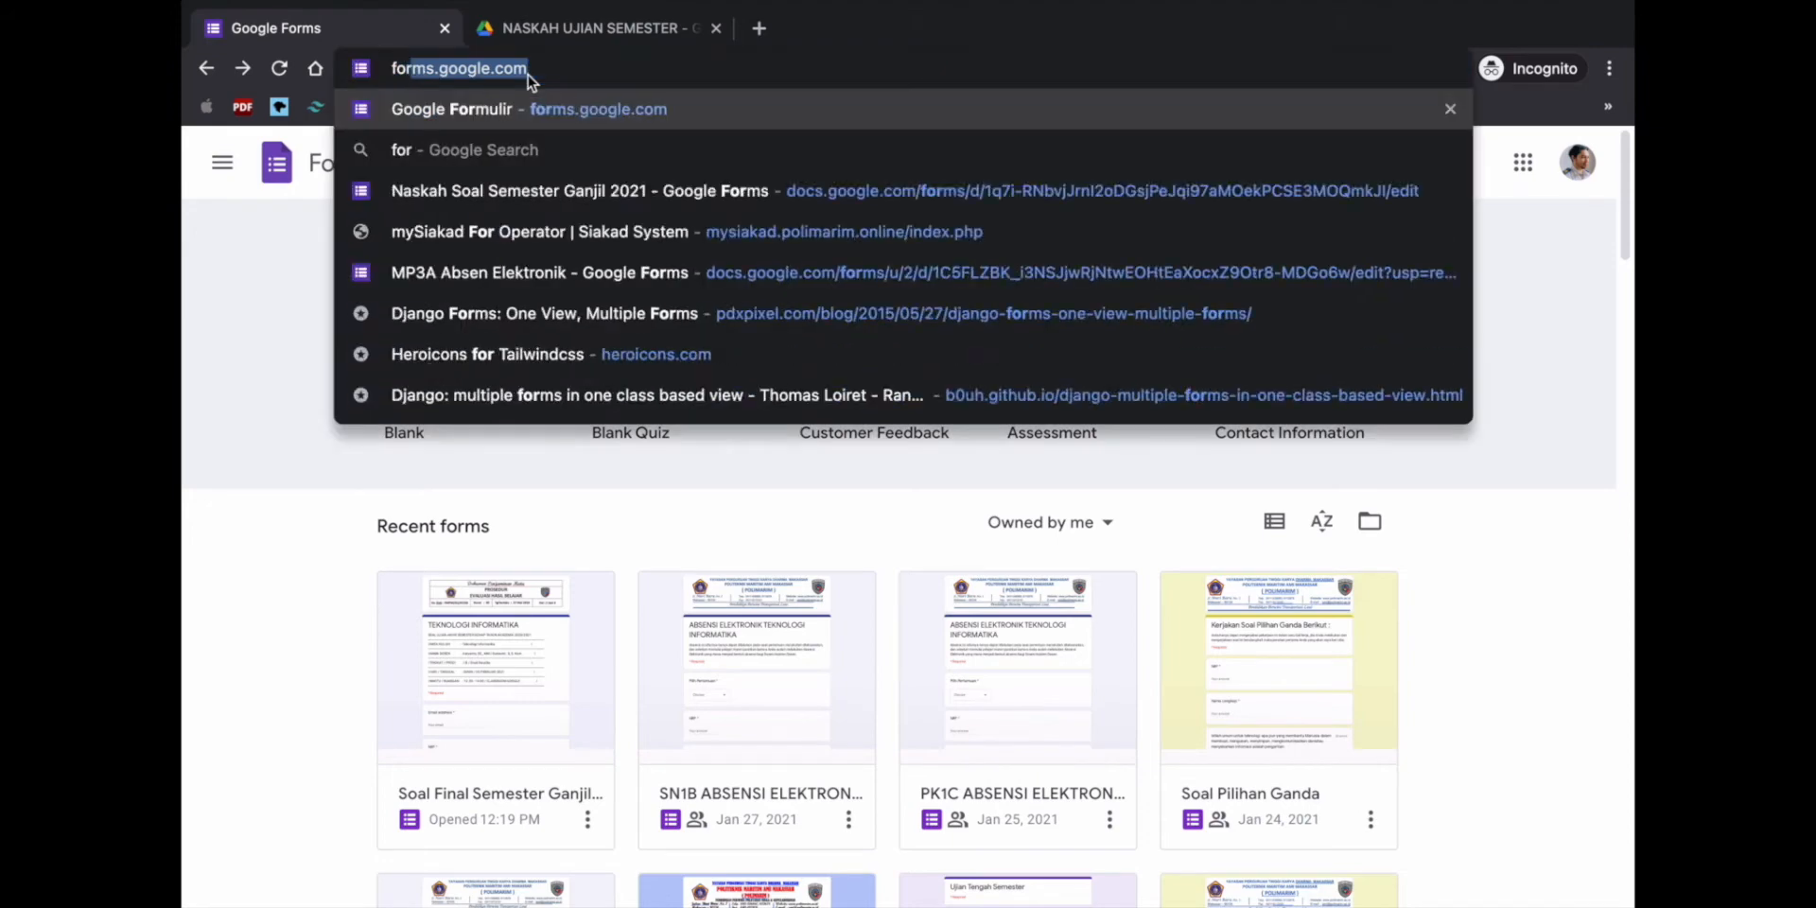
pyautogui.write('ms.google.com')
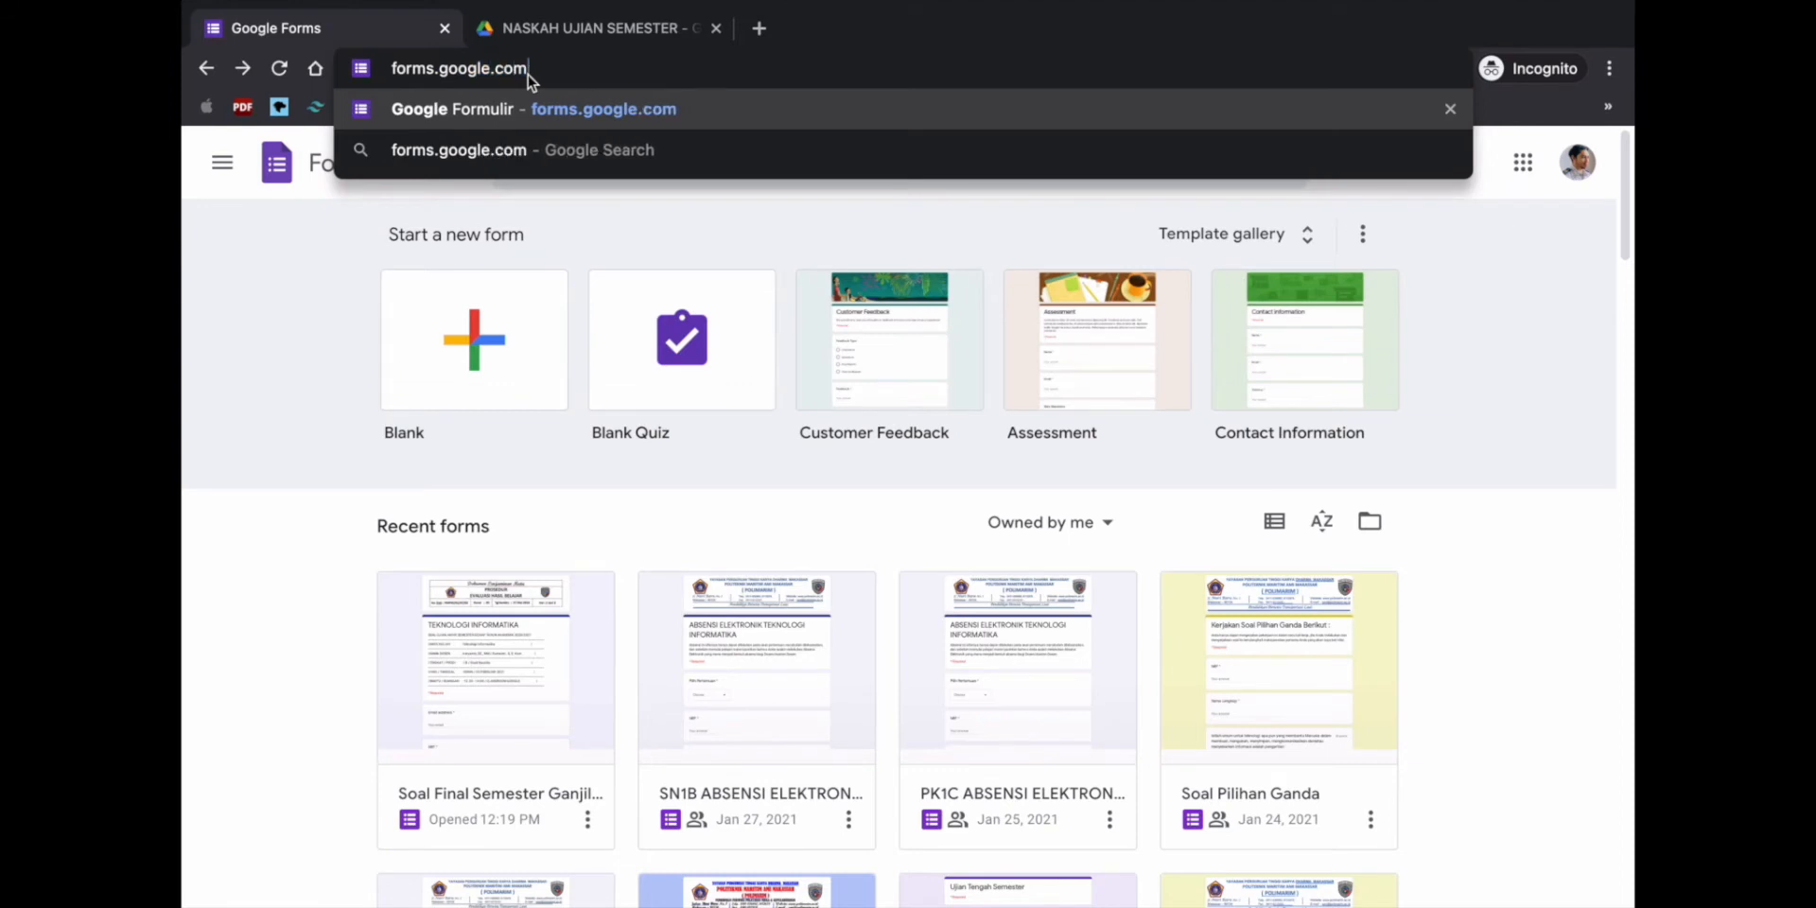
pyautogui.press('Return')
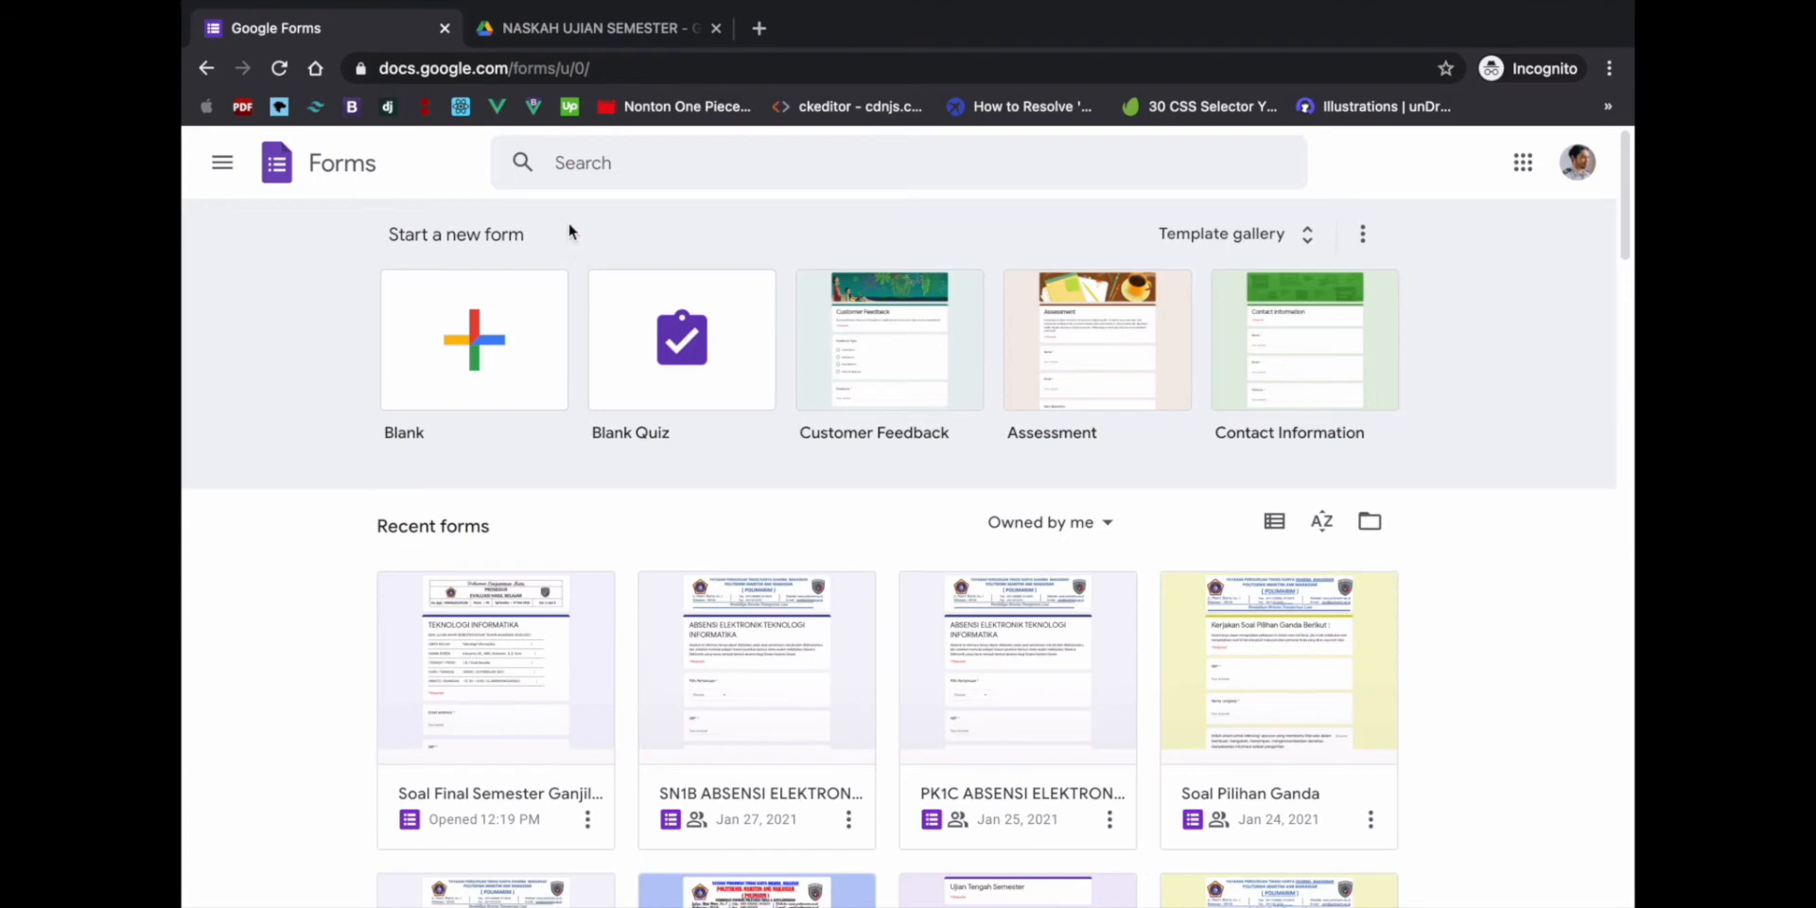
# - Switch to the browser tab showing the NASKAH UJIAN SEMESTER Drive folder
pyautogui.click(577, 33)
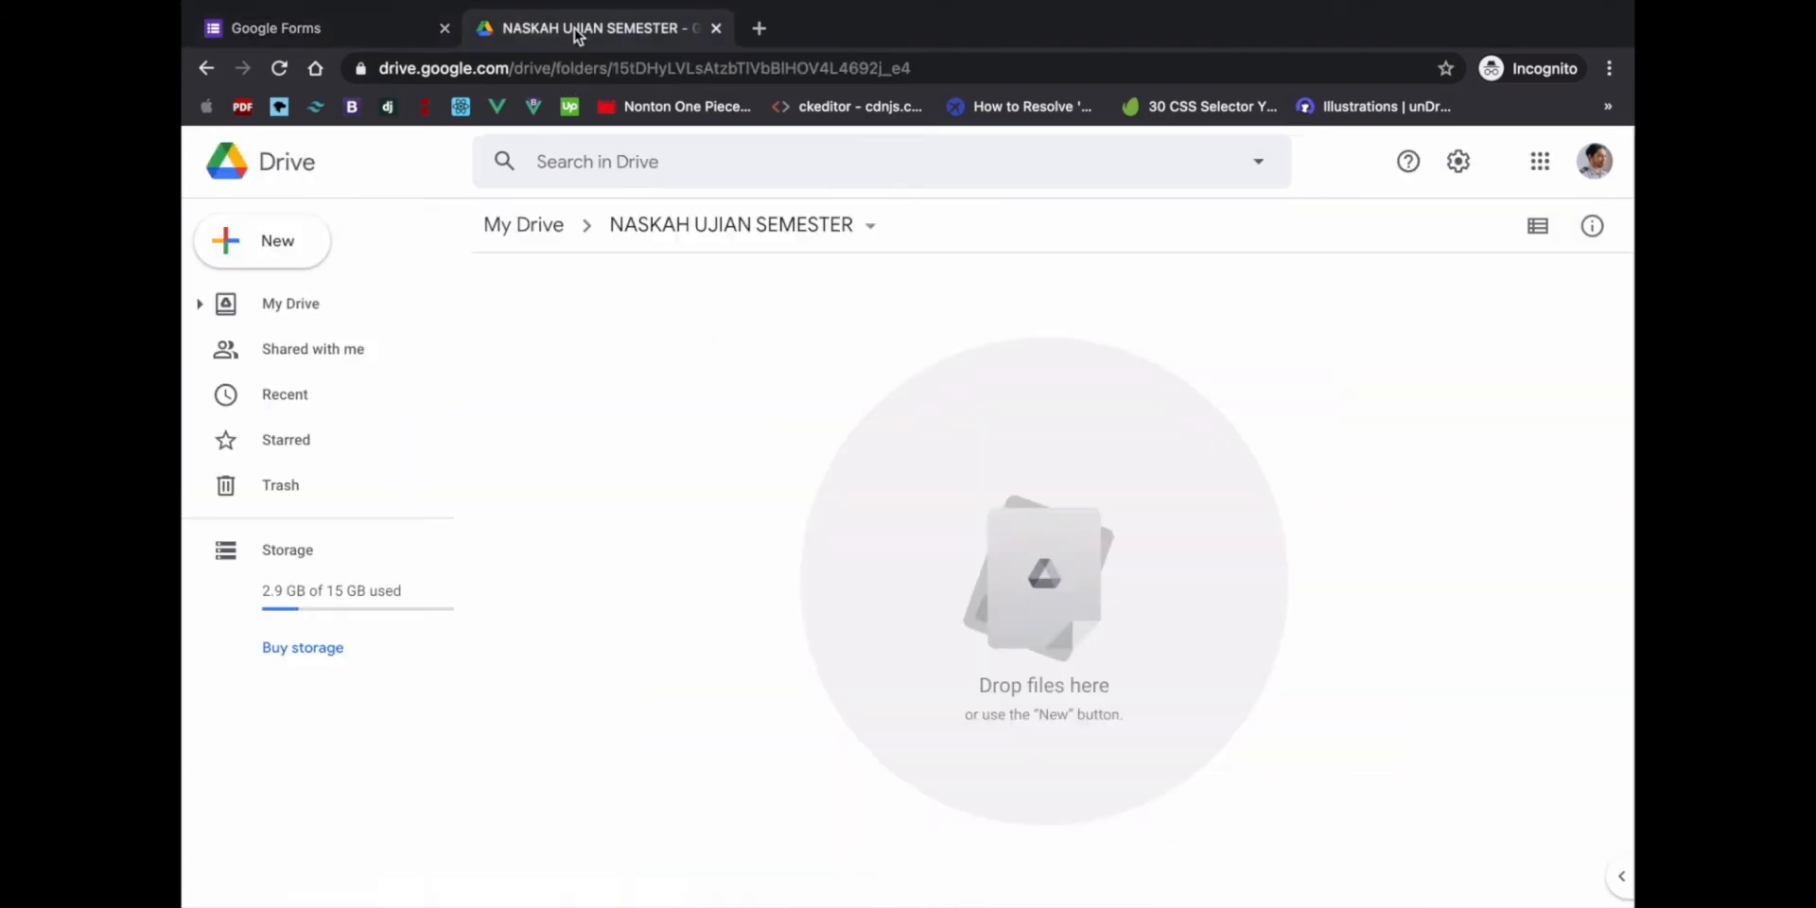
pyautogui.moveTo(370, 68); pyautogui.dragTo(512, 76)
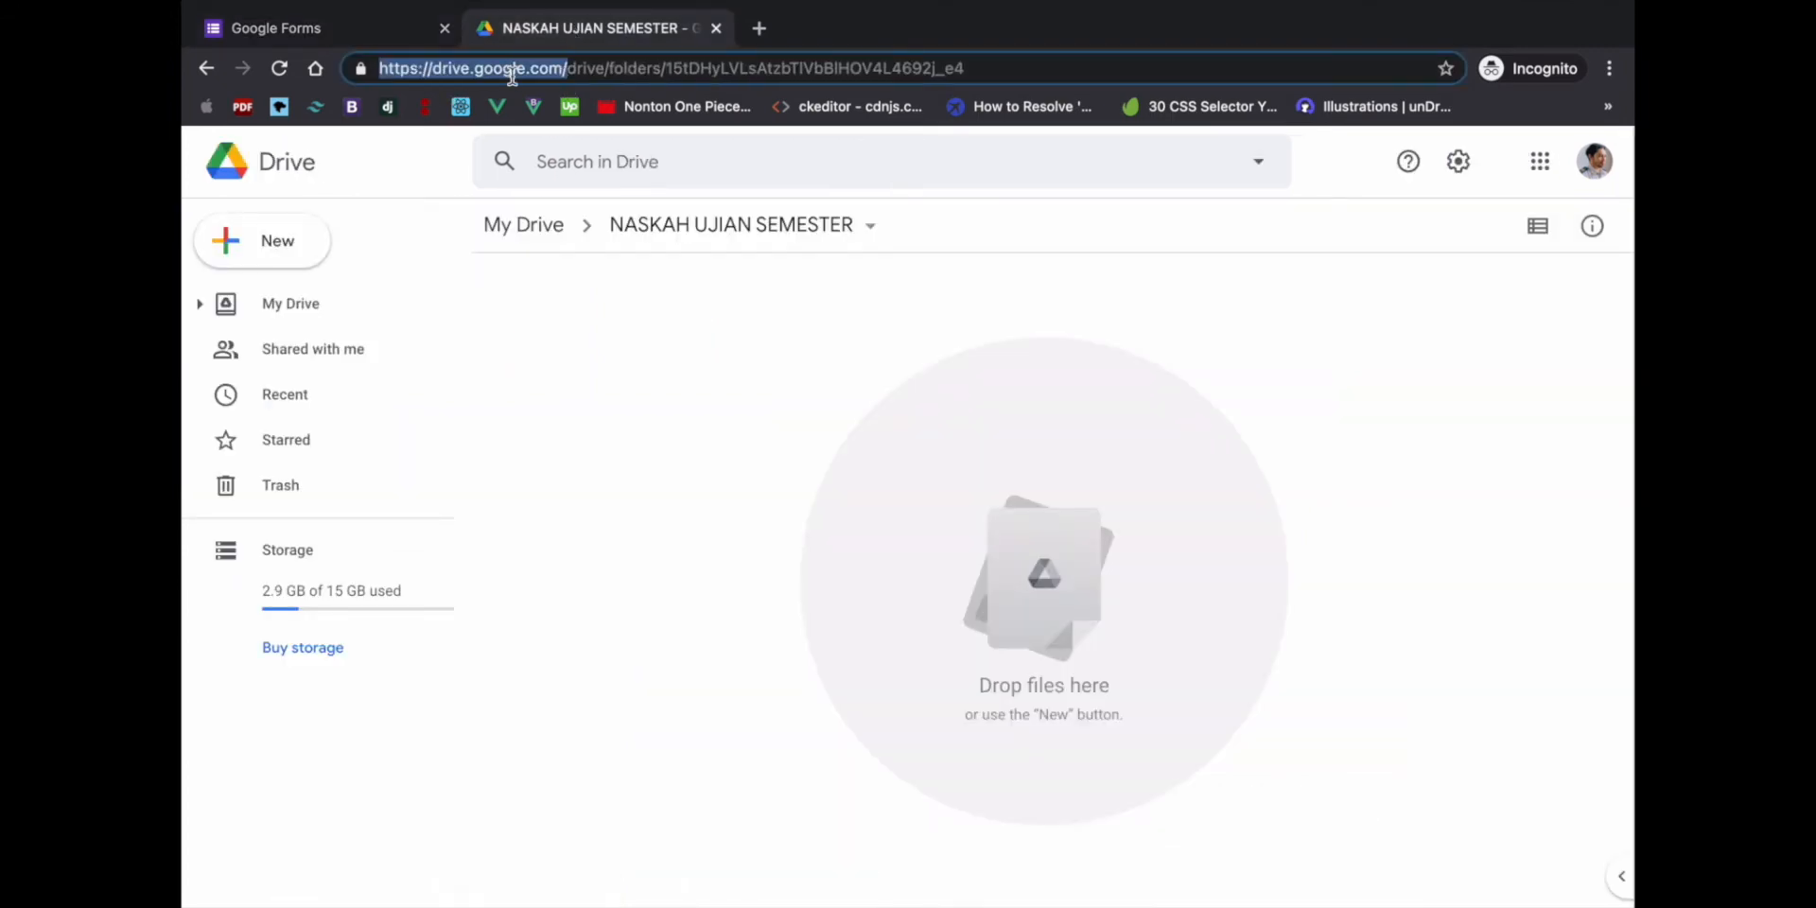
pyautogui.click(525, 72)
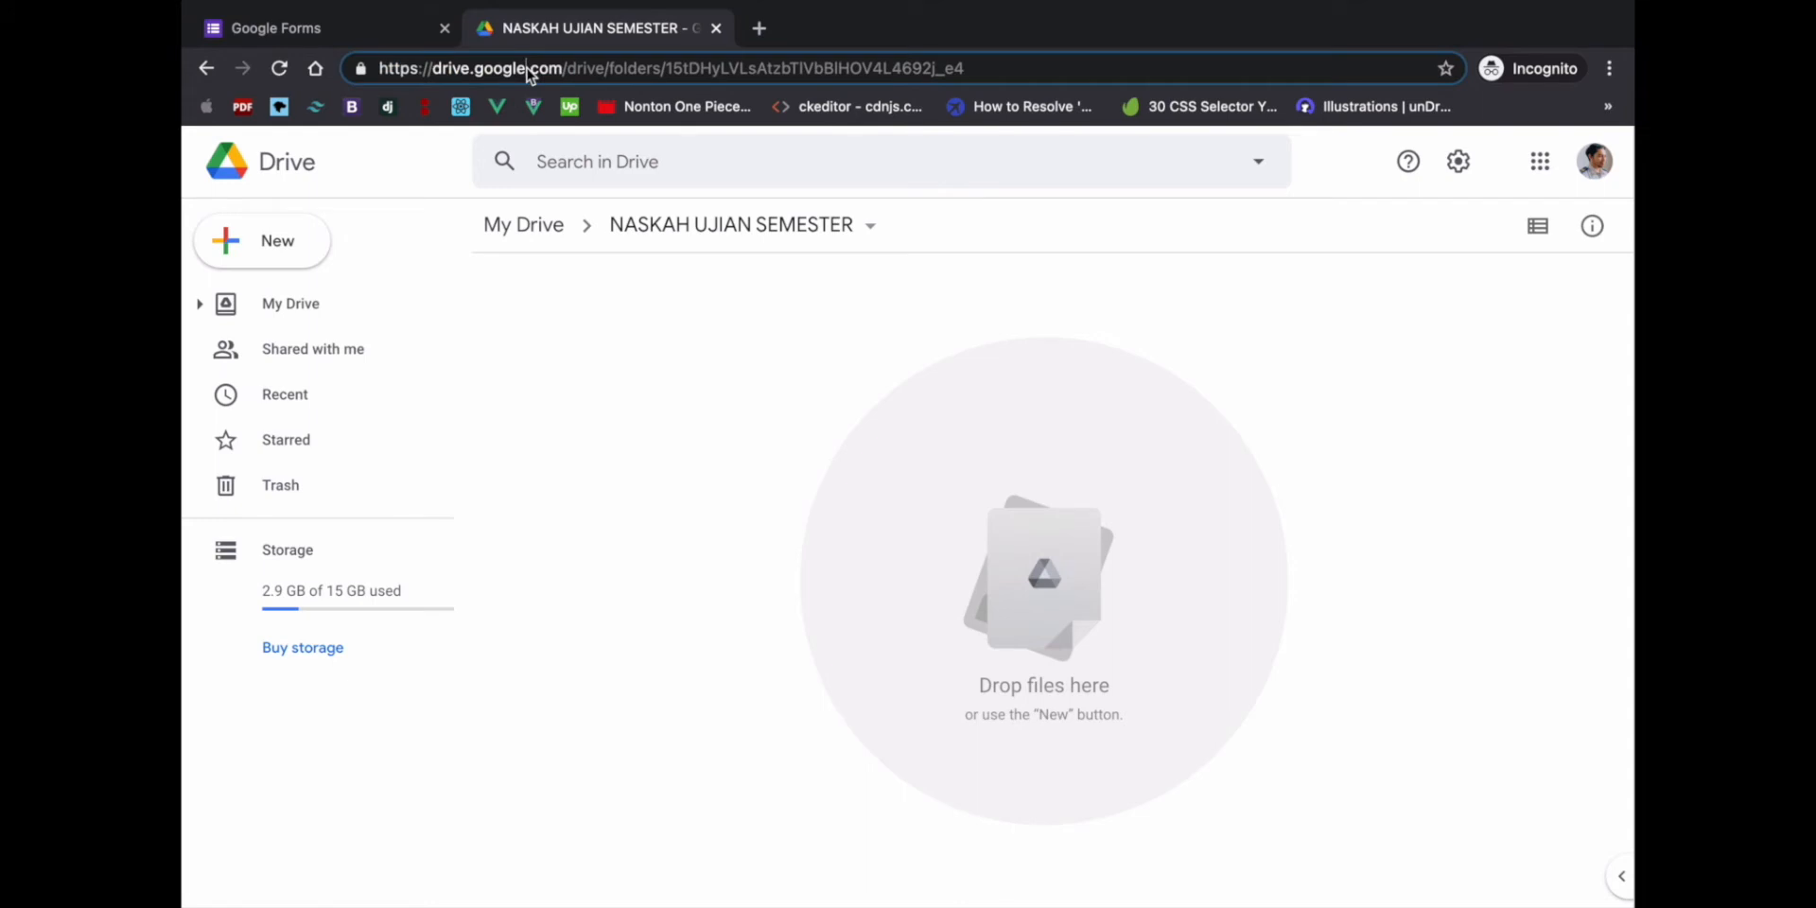
pyautogui.click(615, 339)
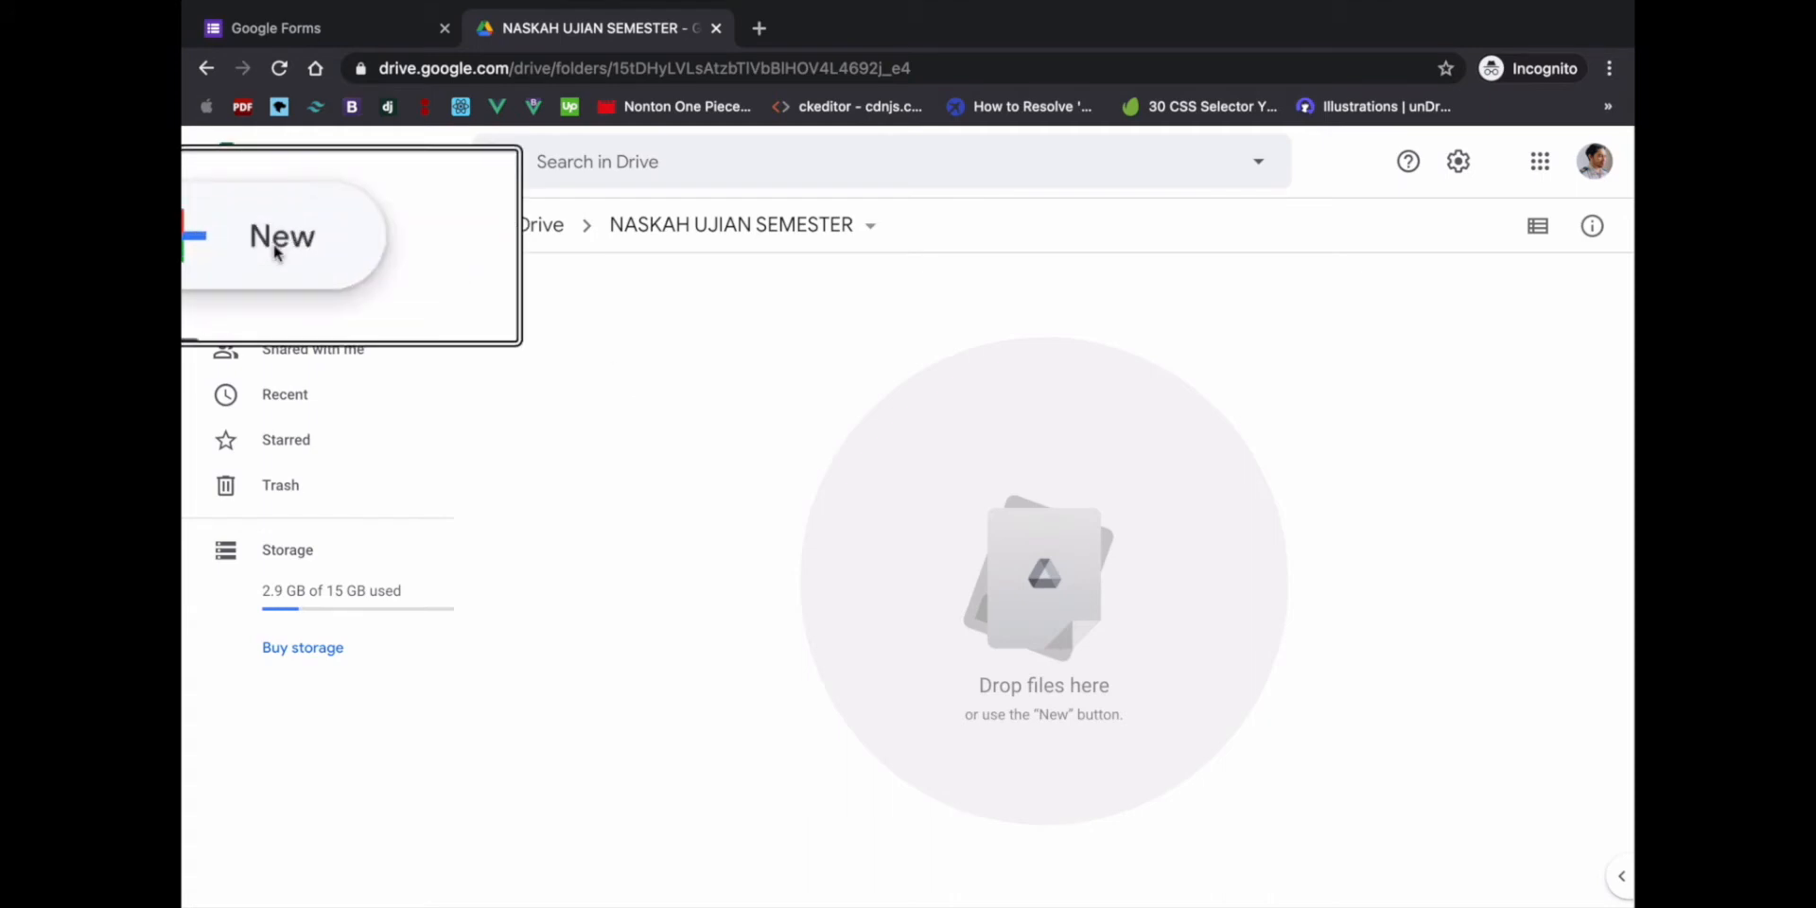
pyautogui.rightClick(652, 338)
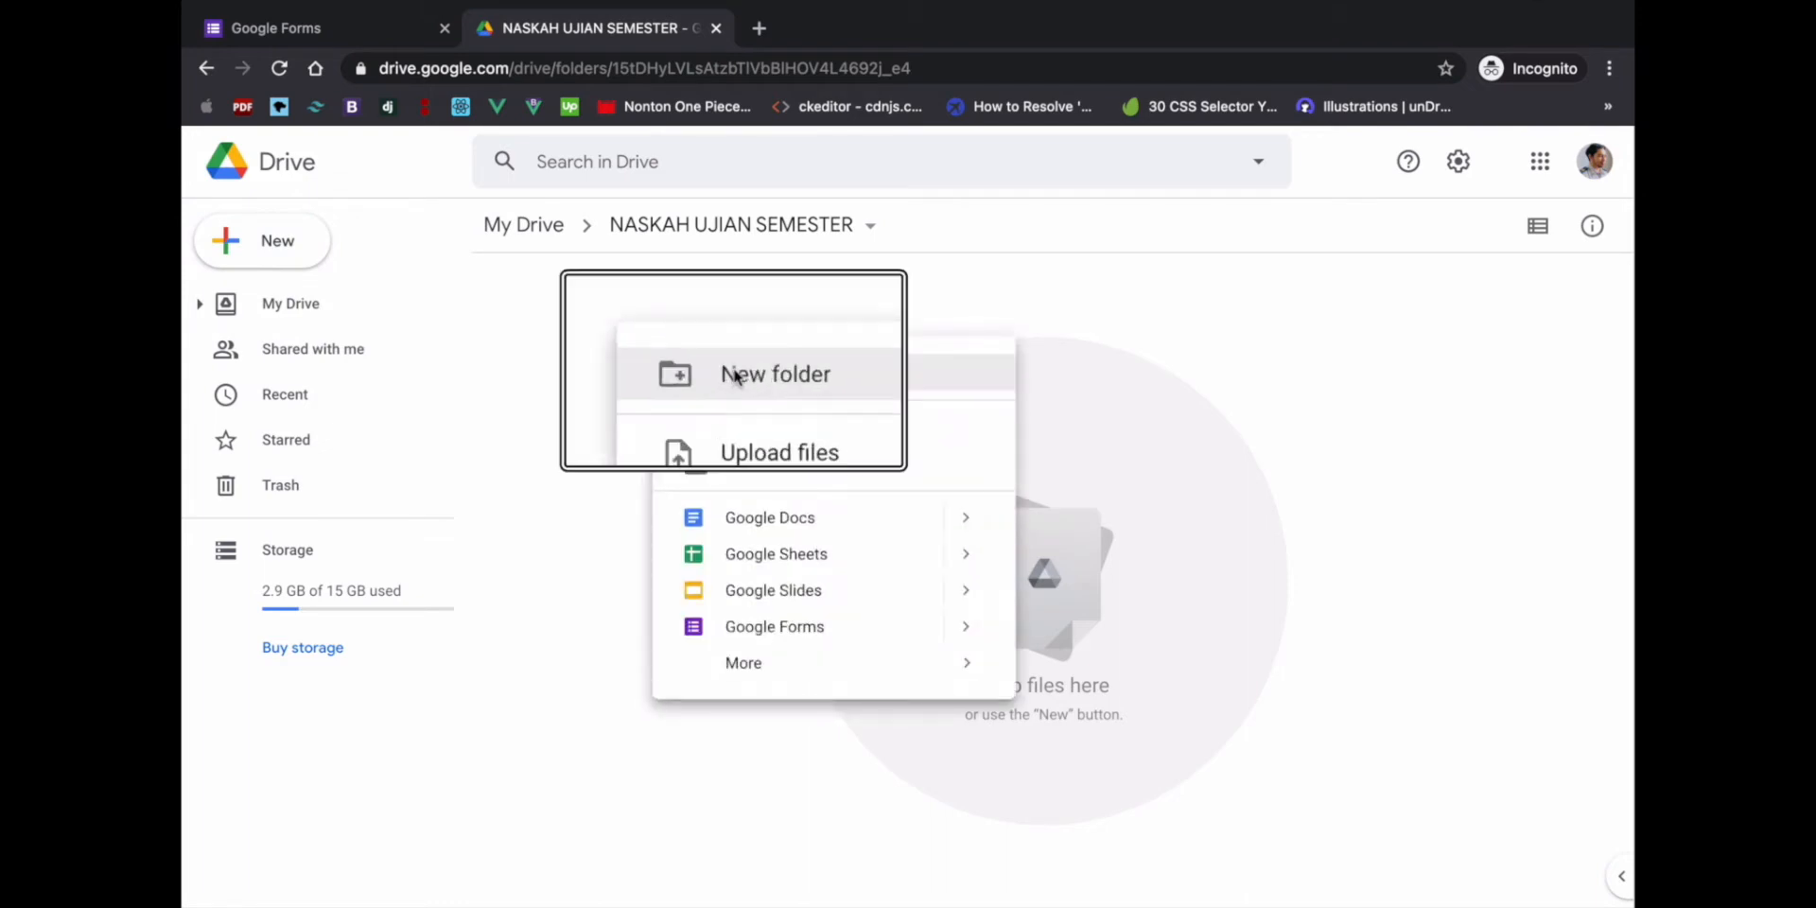
pyautogui.click(561, 323)
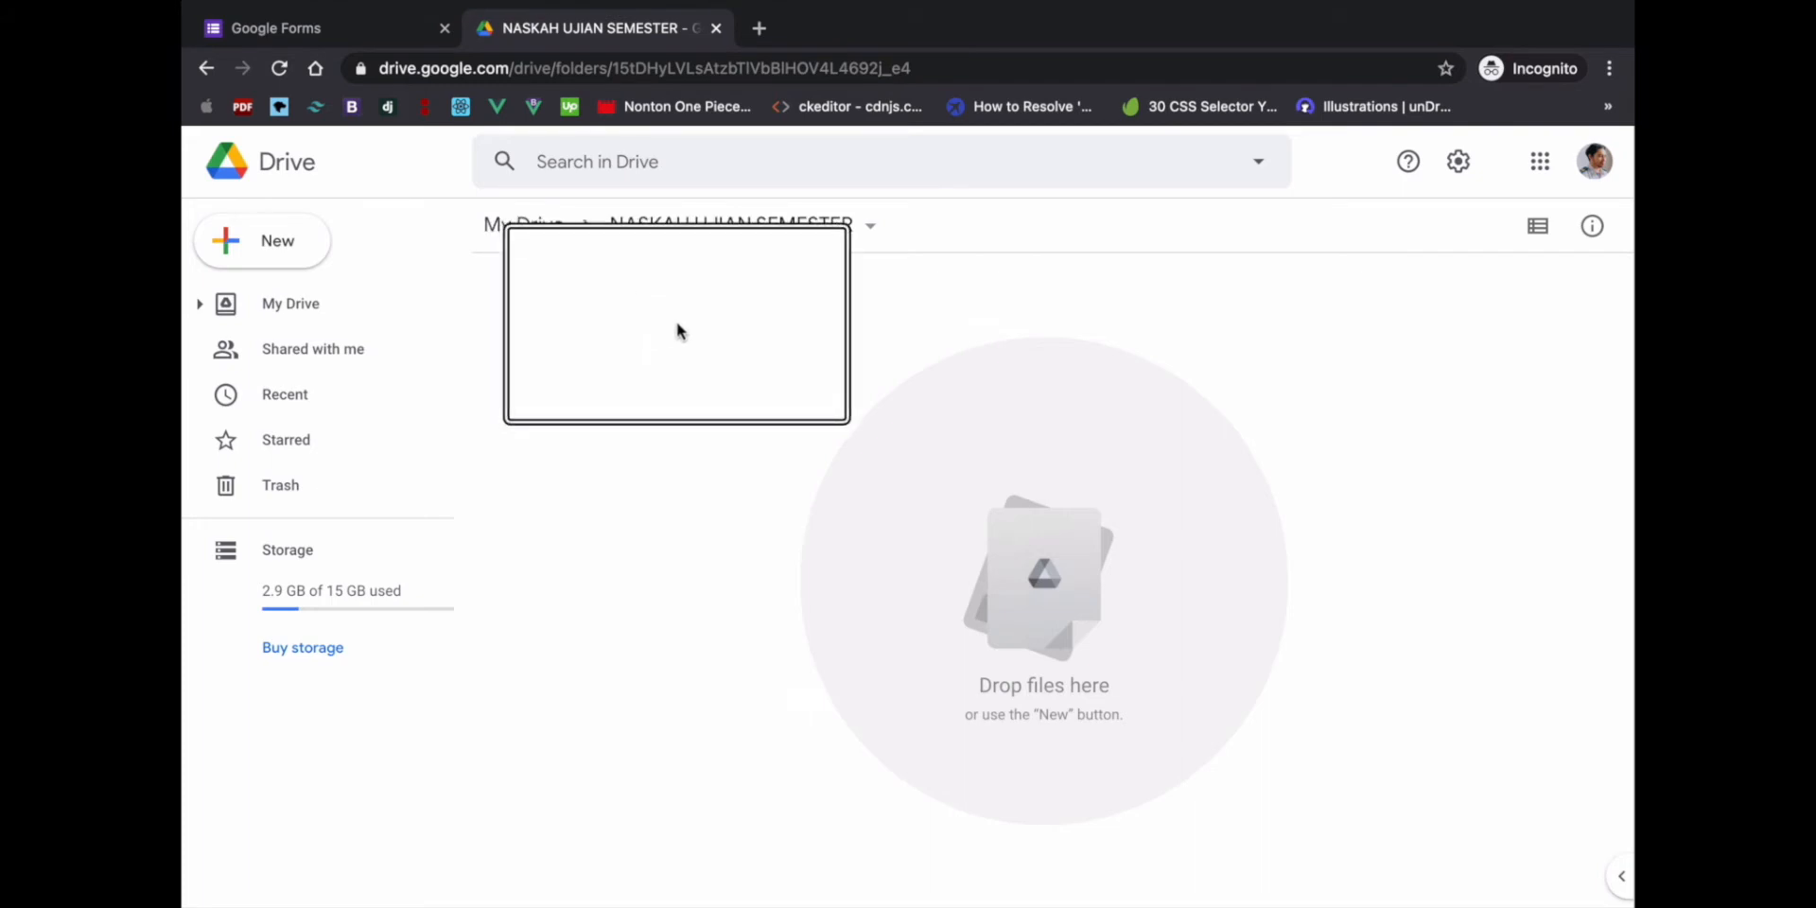
# - Start a new folder named 'NASKAH UJIAN SEMESTER', then cancel without creating it
pyautogui.rightClick(710, 345)
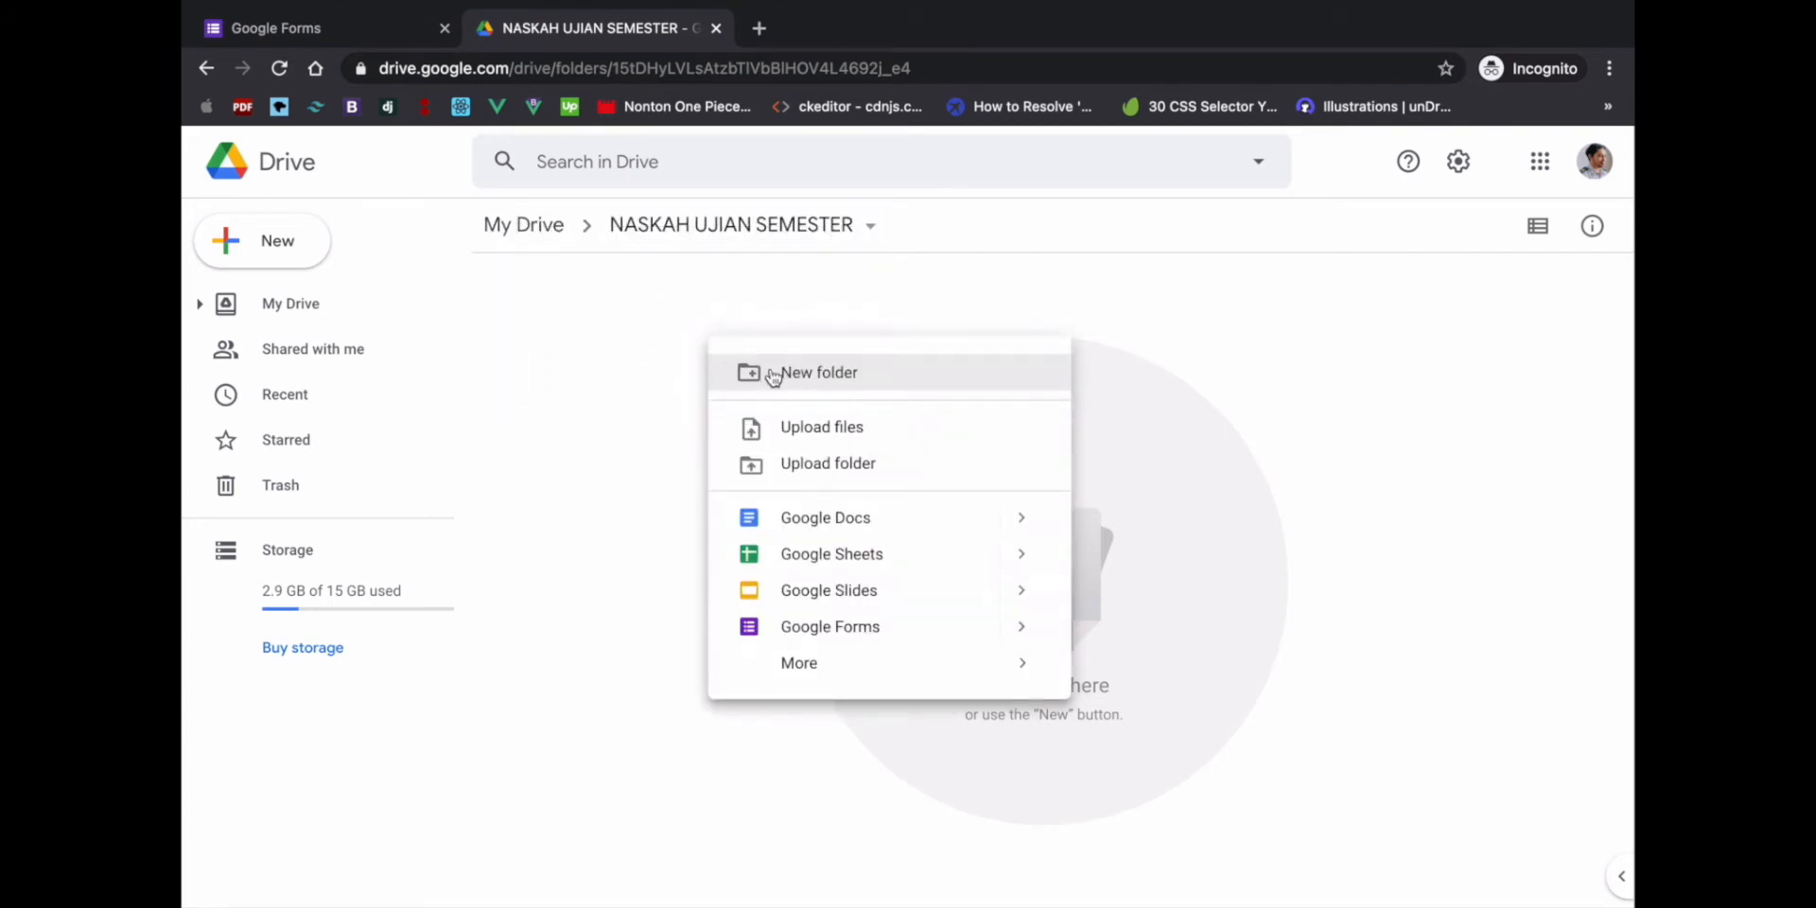
pyautogui.click(812, 374)
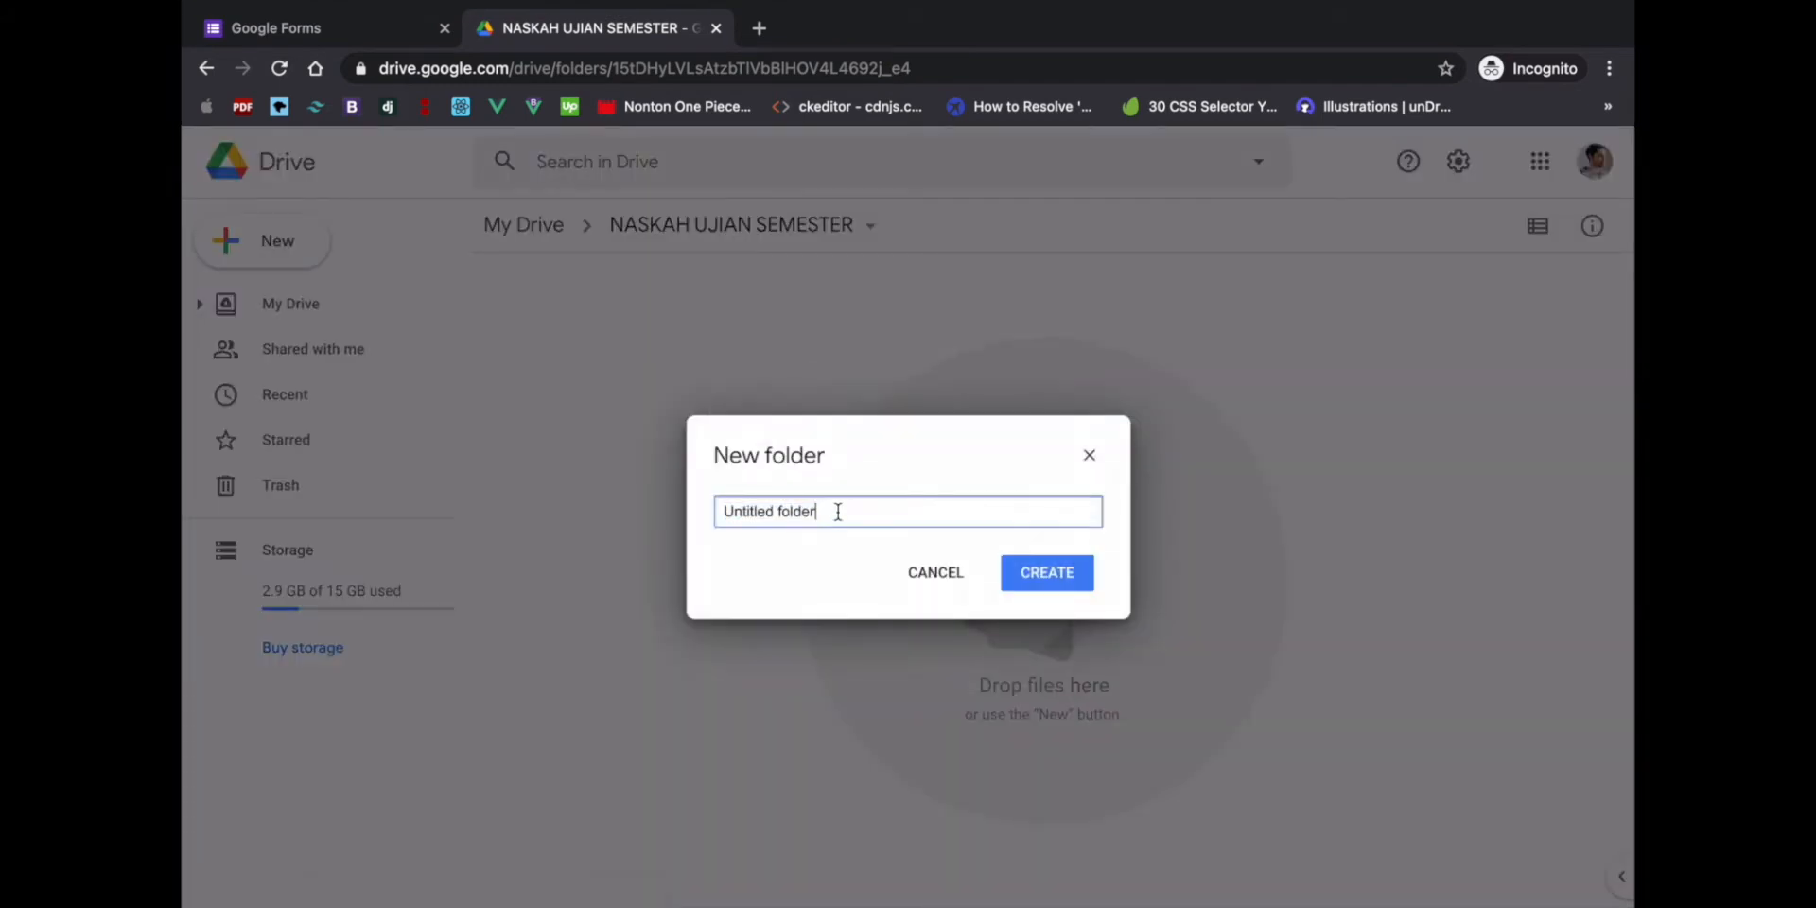
pyautogui.moveTo(835, 510); pyautogui.dragTo(670, 511)
pyautogui.write('NA')
pyautogui.press('BackSpace')
pyautogui.press('BackSpace')
pyautogui.write('NASKAH UJIAN SEMESTER')
pyautogui.click(938, 576)
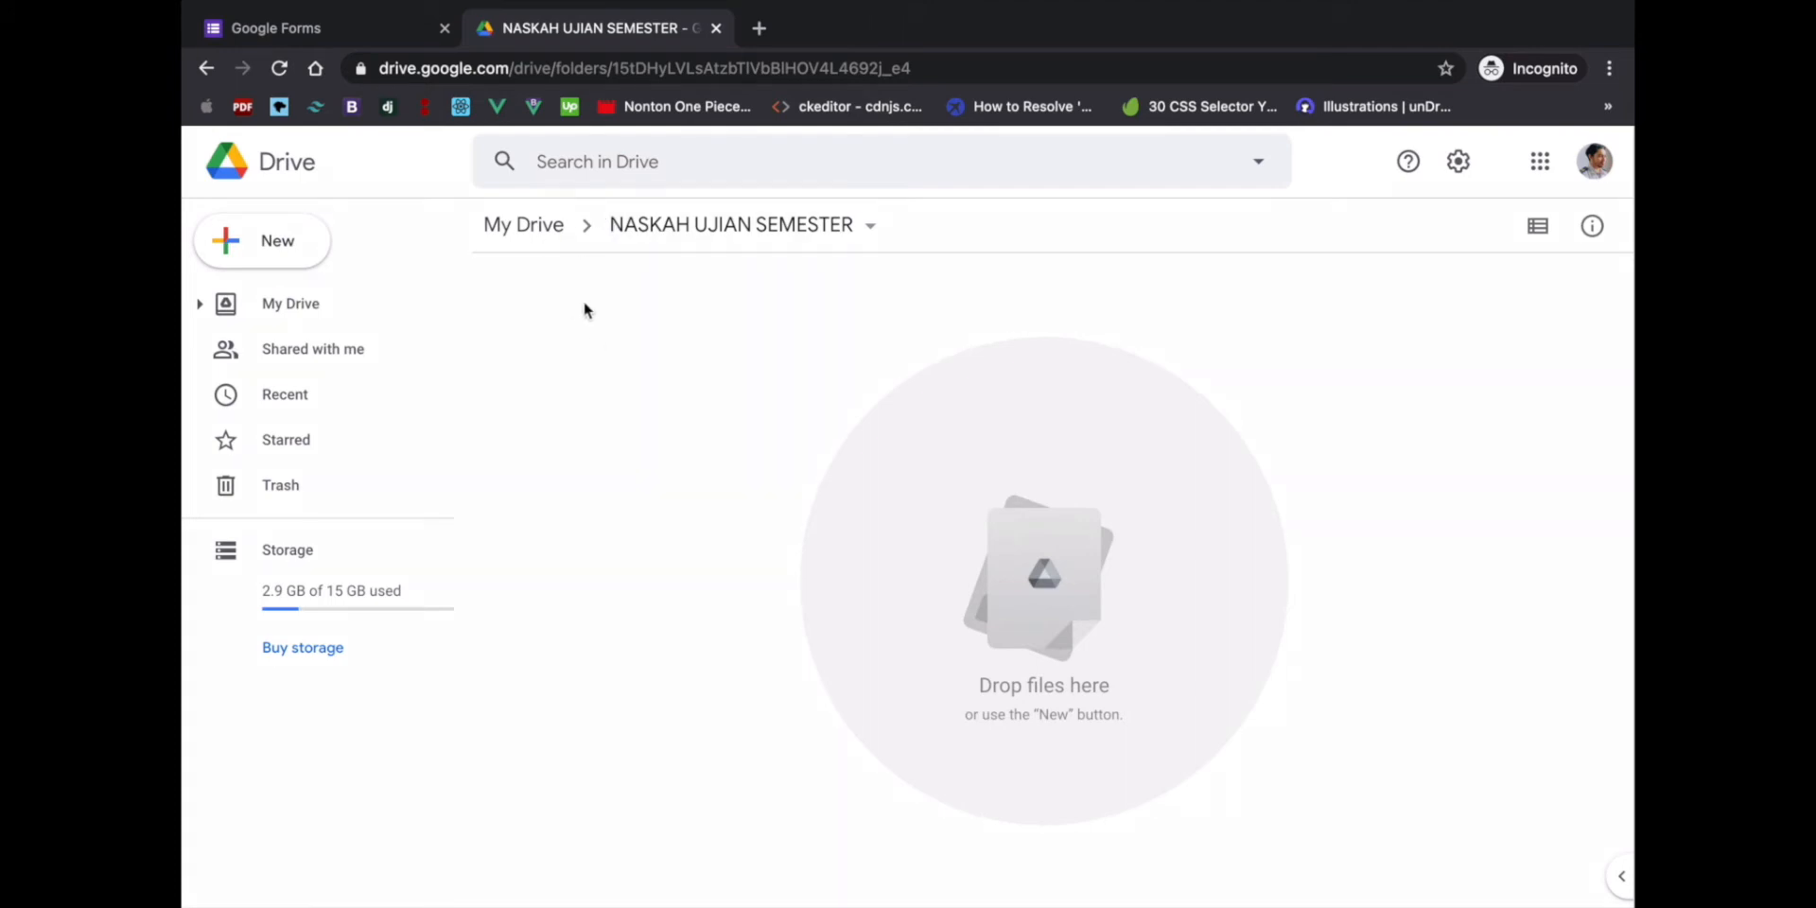
# - In the NASKAH UJIAN SEMESTER folder, show the New > Google Forms choices: Blank form and From a template
pyautogui.click(359, 30)
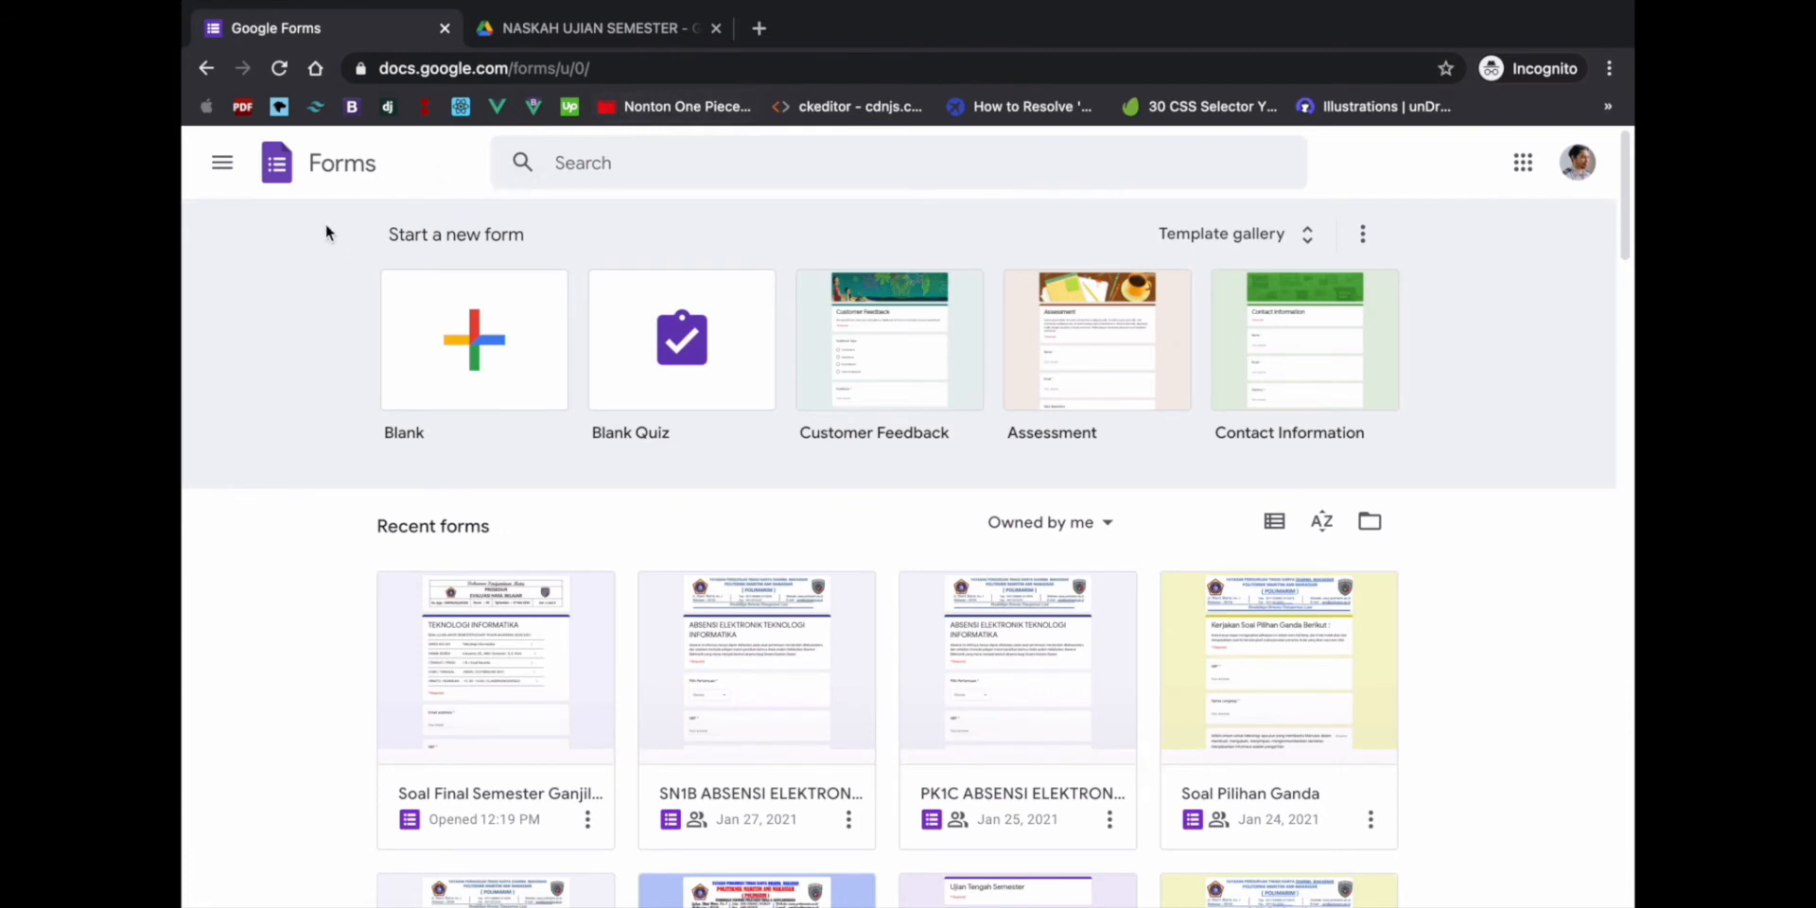
pyautogui.click(558, 37)
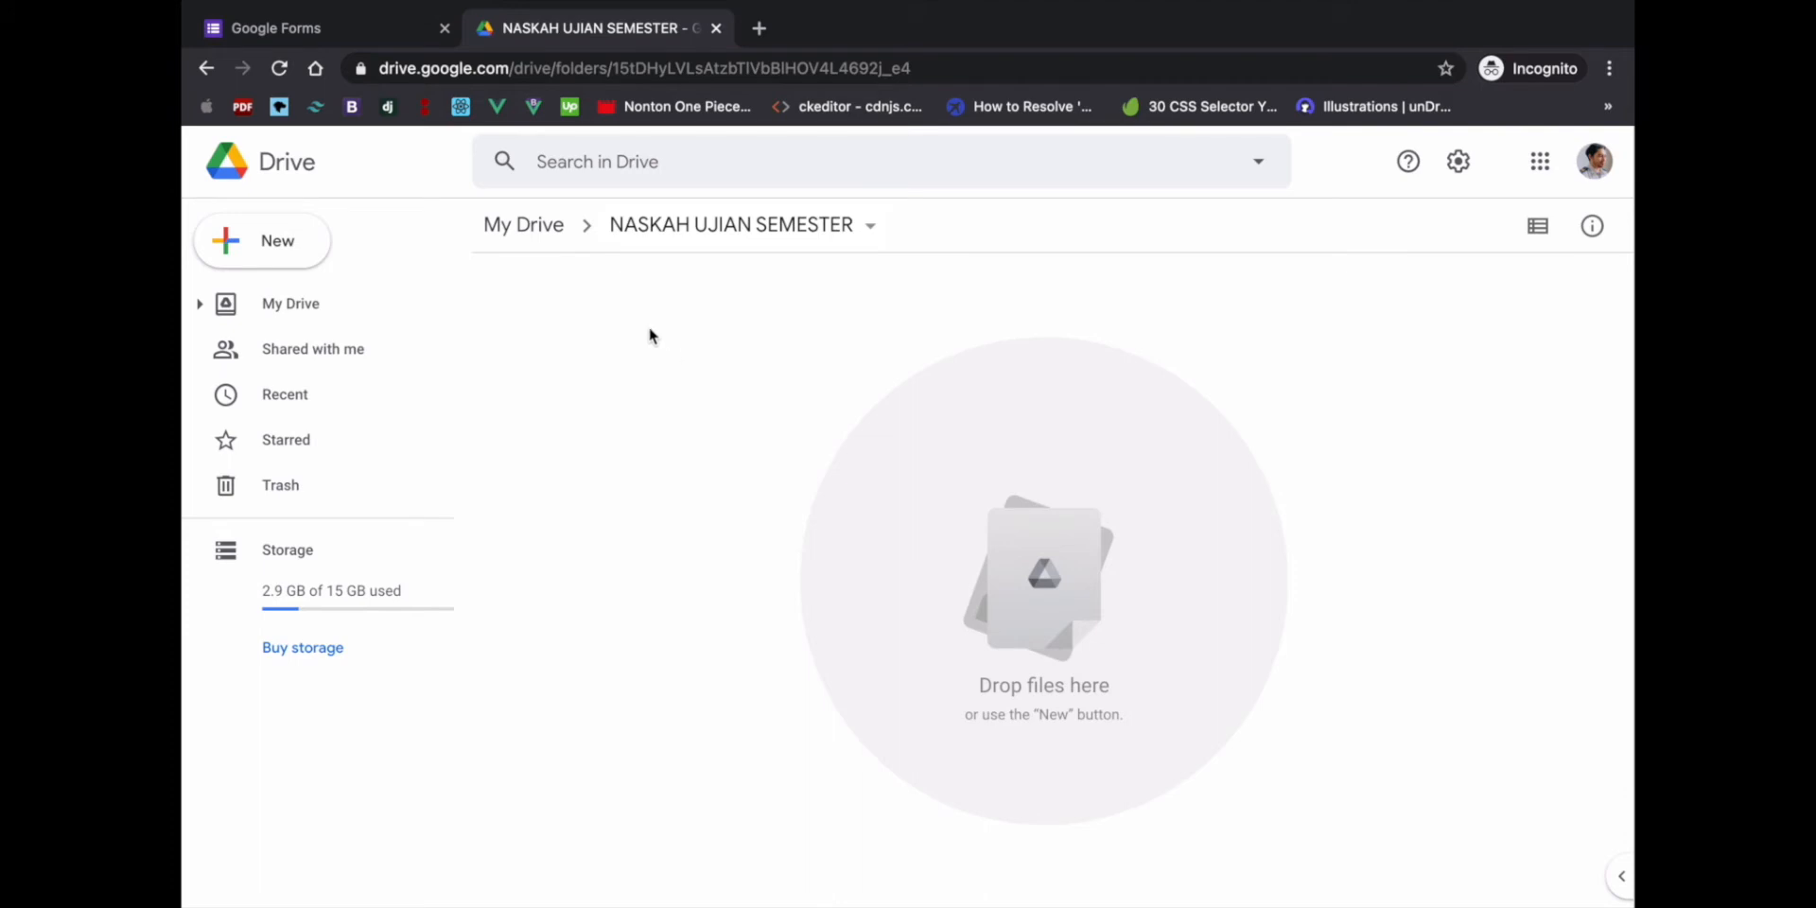
pyautogui.rightClick(606, 312)
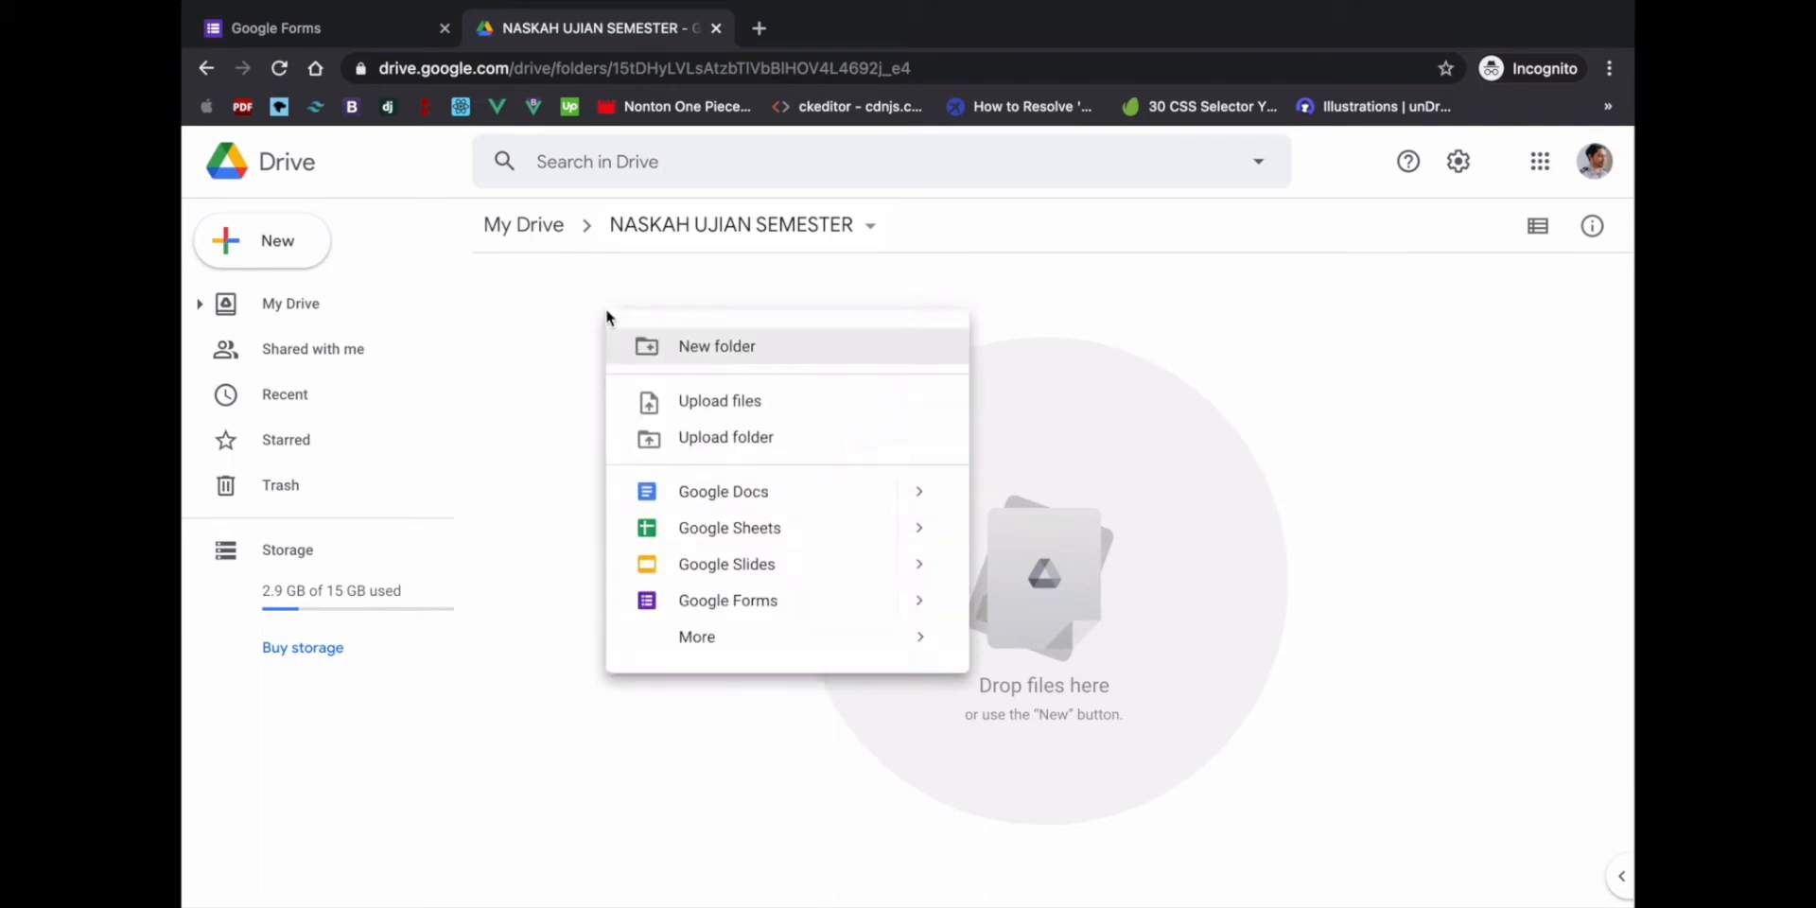
pyautogui.click(920, 601)
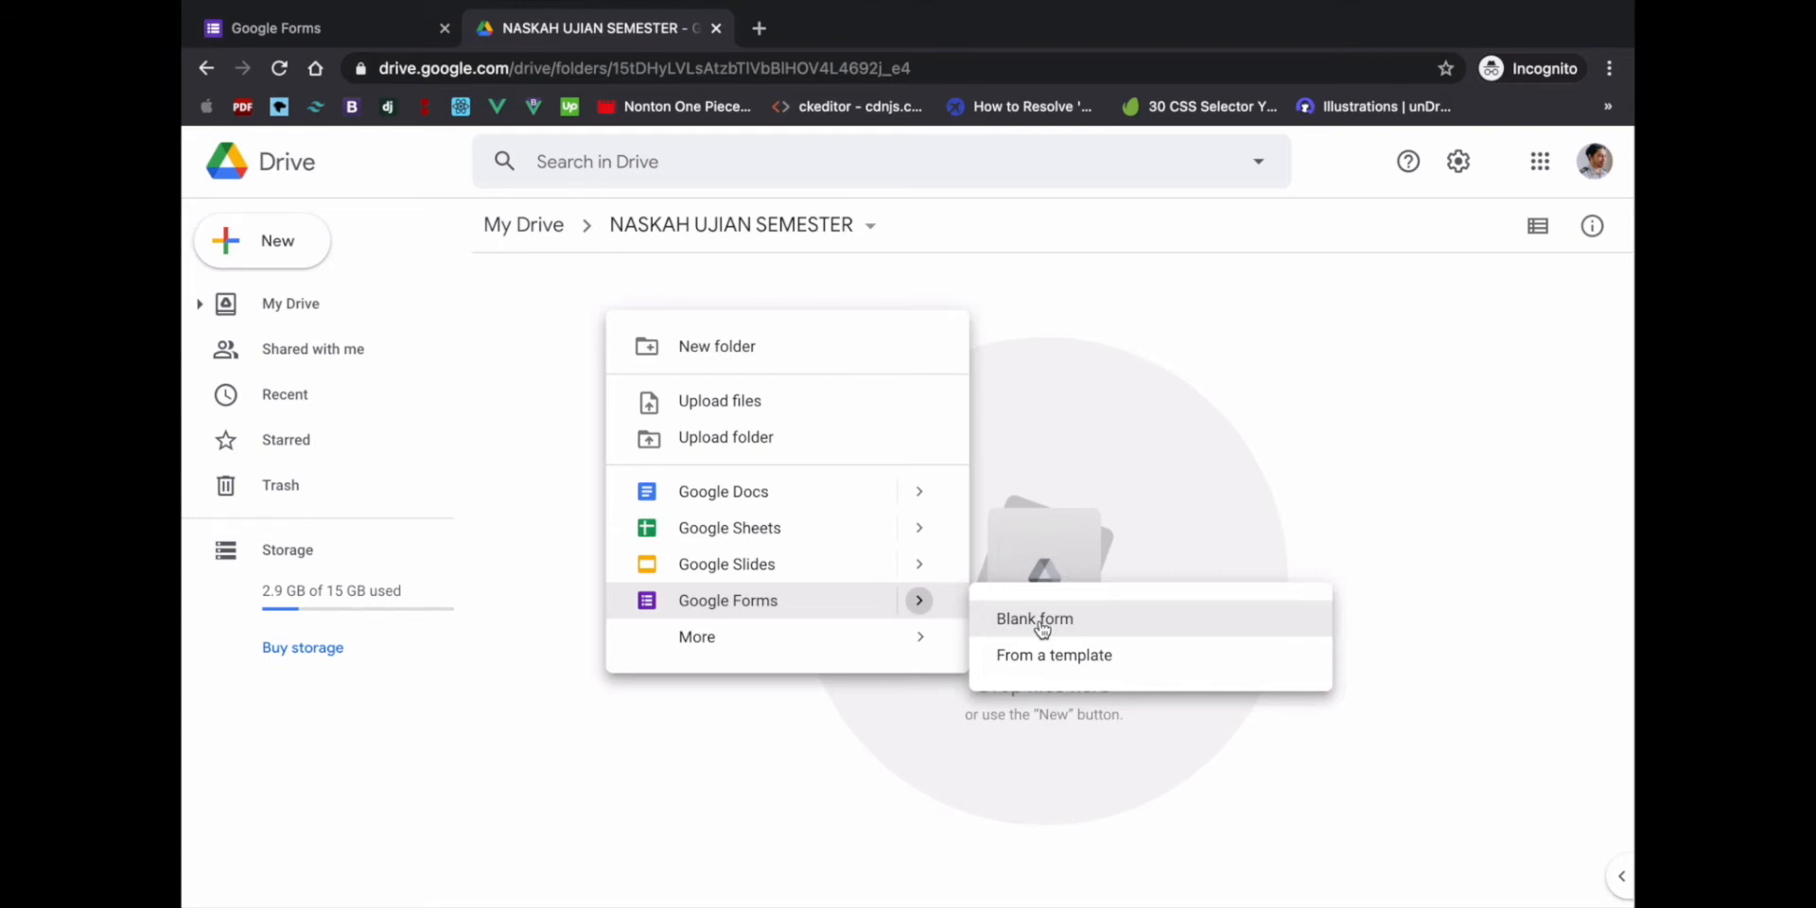
pyautogui.click(520, 299)
pyautogui.click(293, 246)
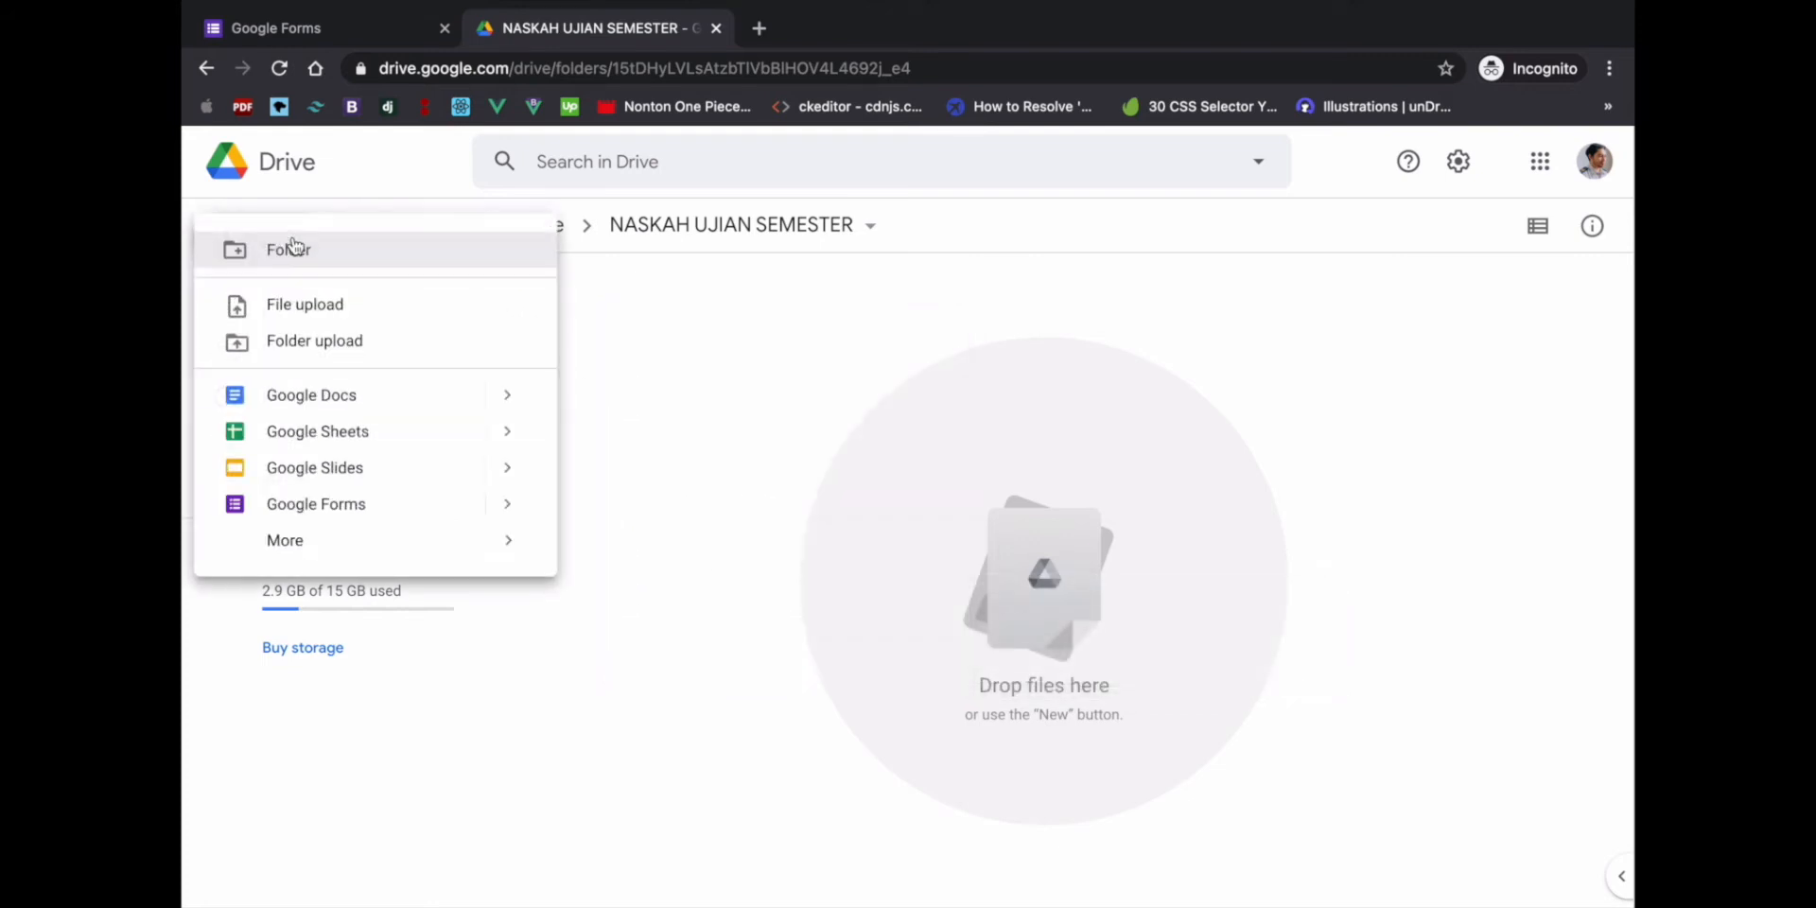
pyautogui.moveTo(498, 511)
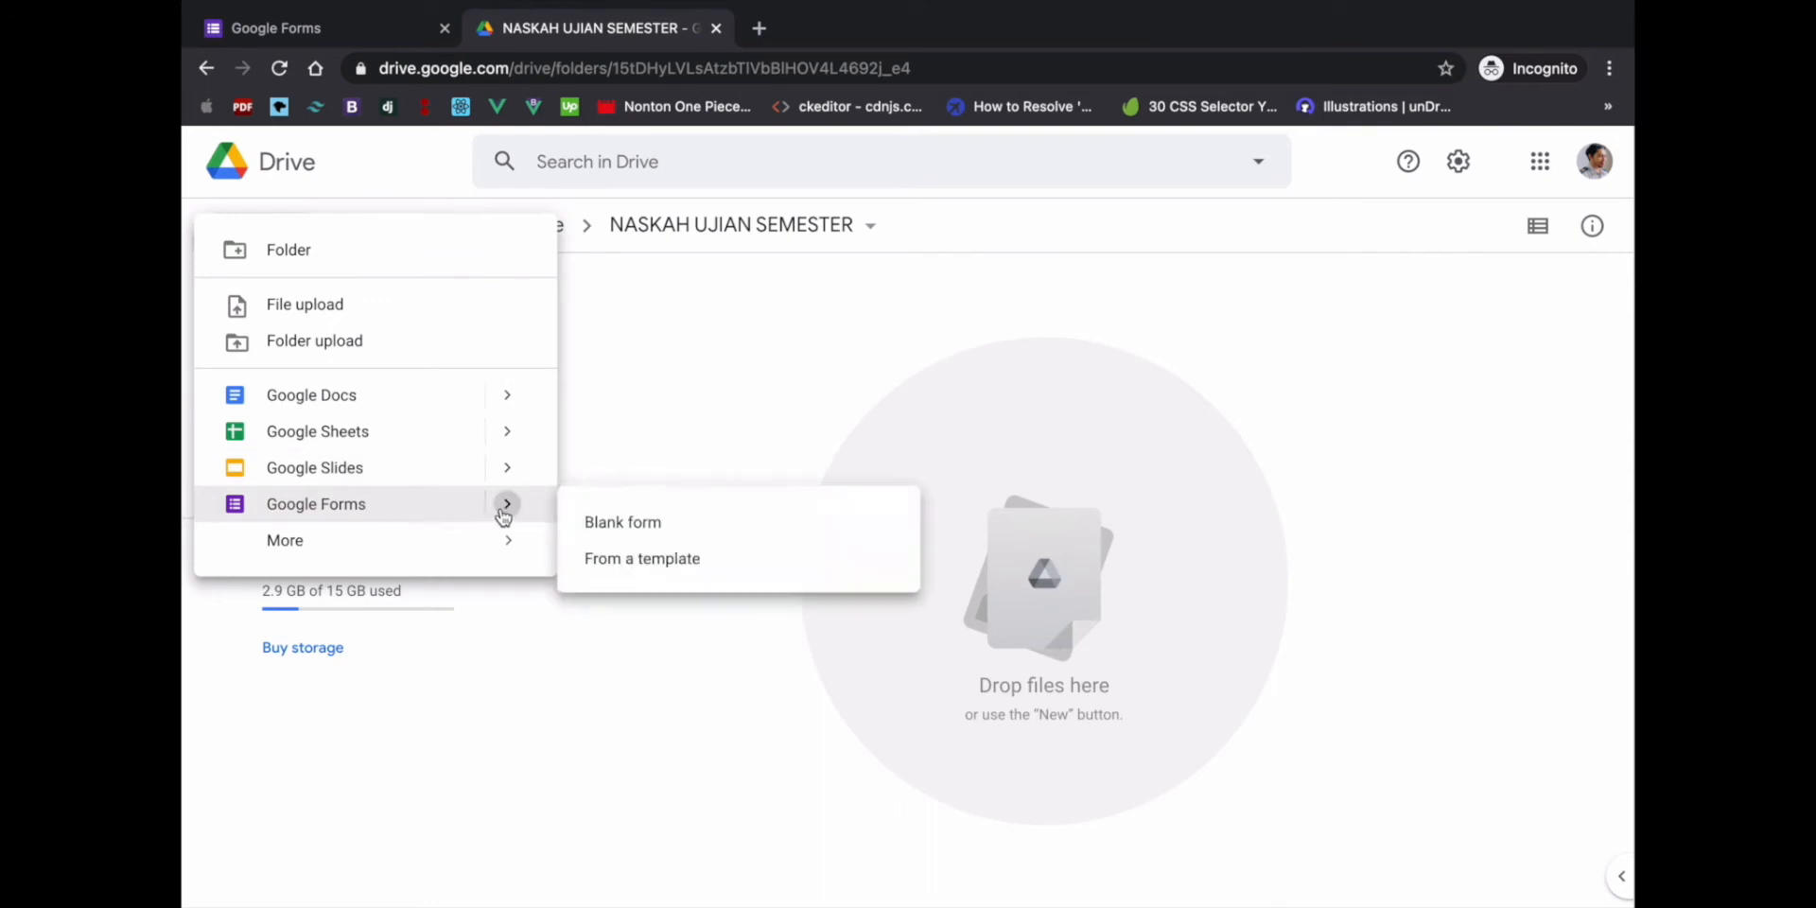
# - Create a blank Google Form and dismiss the translation offer
pyautogui.click(651, 534)
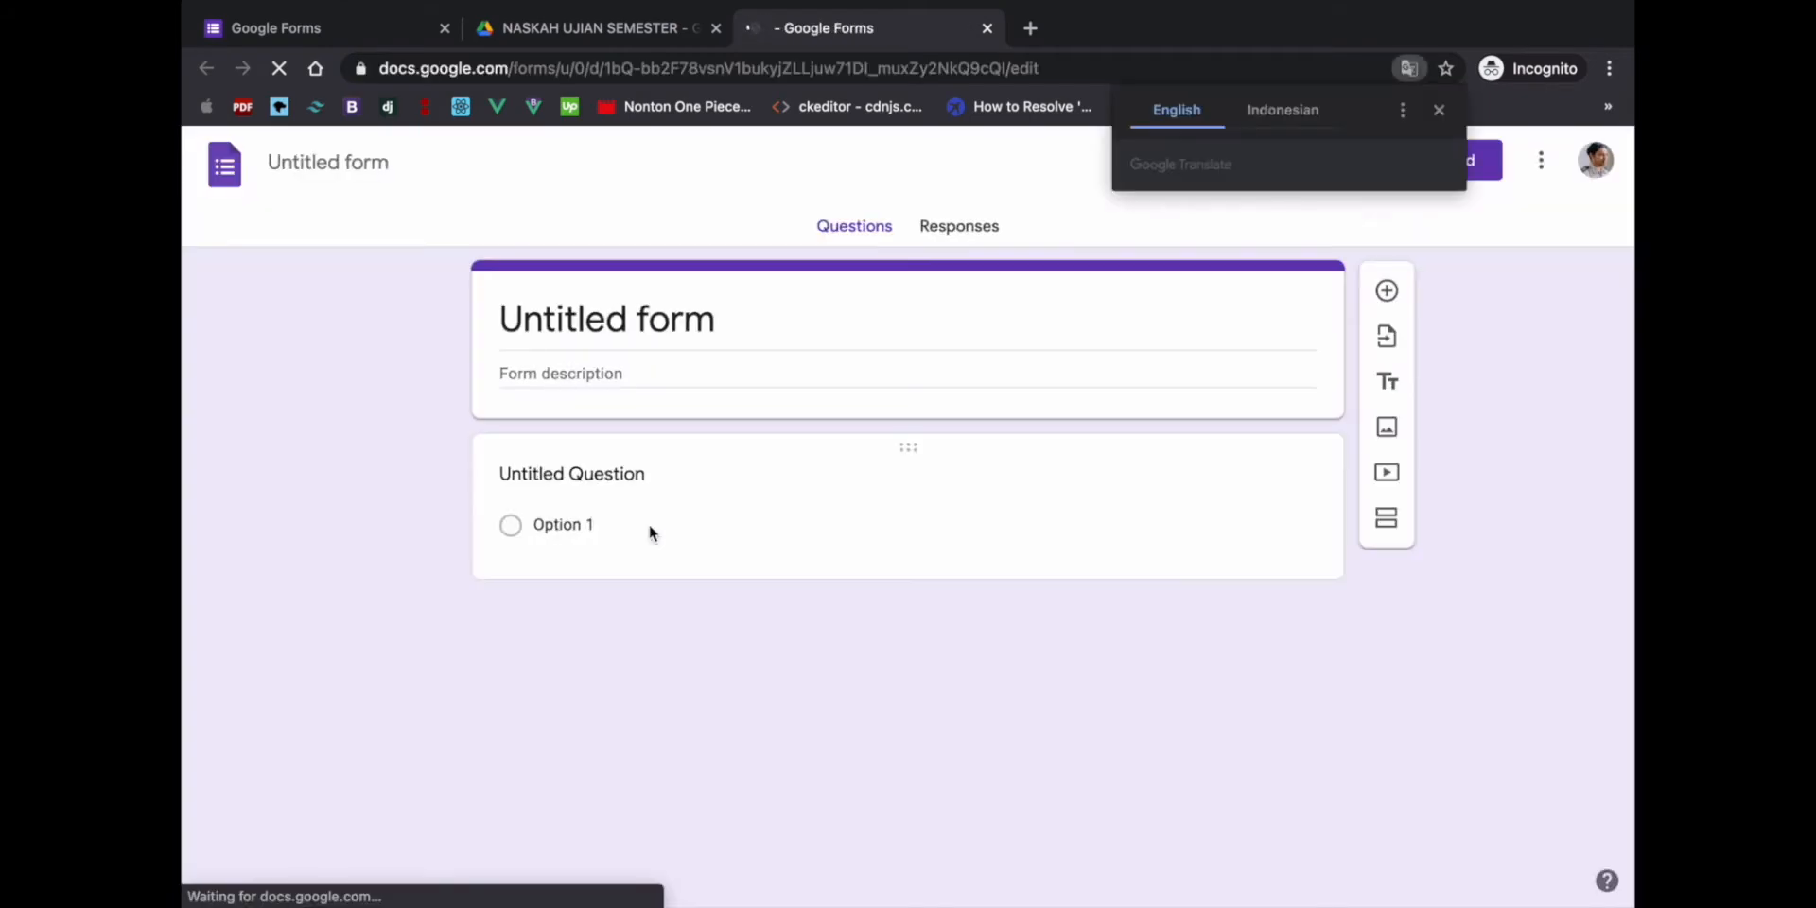
pyautogui.click(1439, 110)
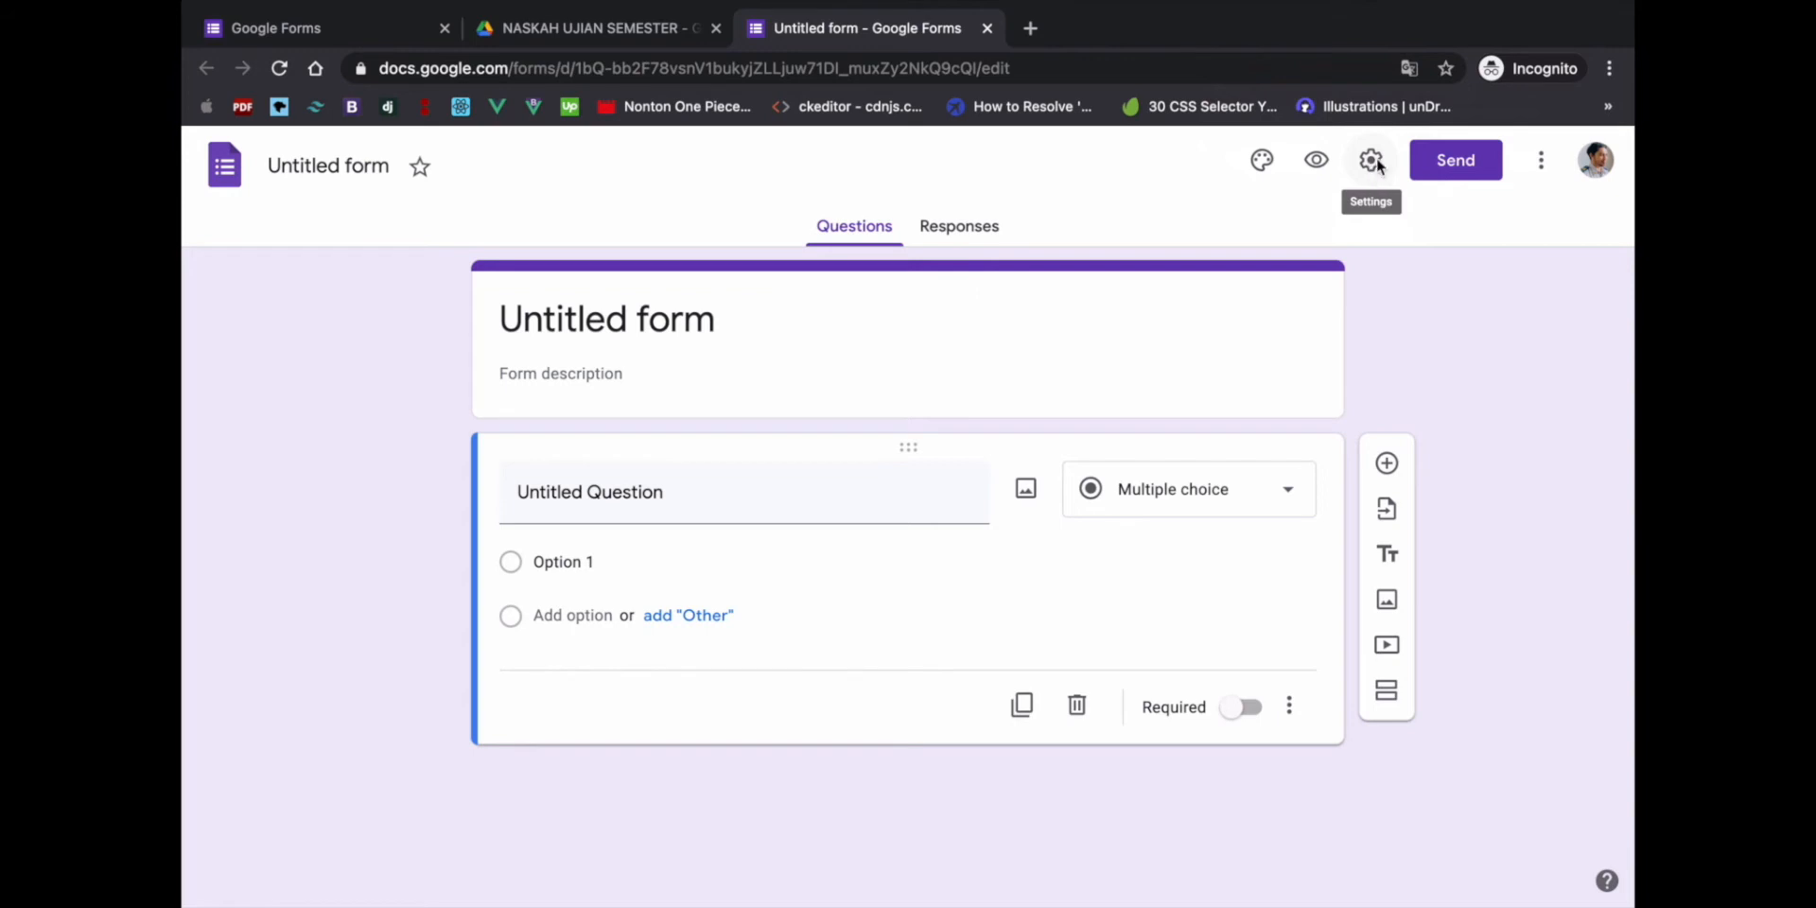
# - In the form settings, turn on Collect email addresses and Limit to 1 response
pyautogui.click(1372, 163)
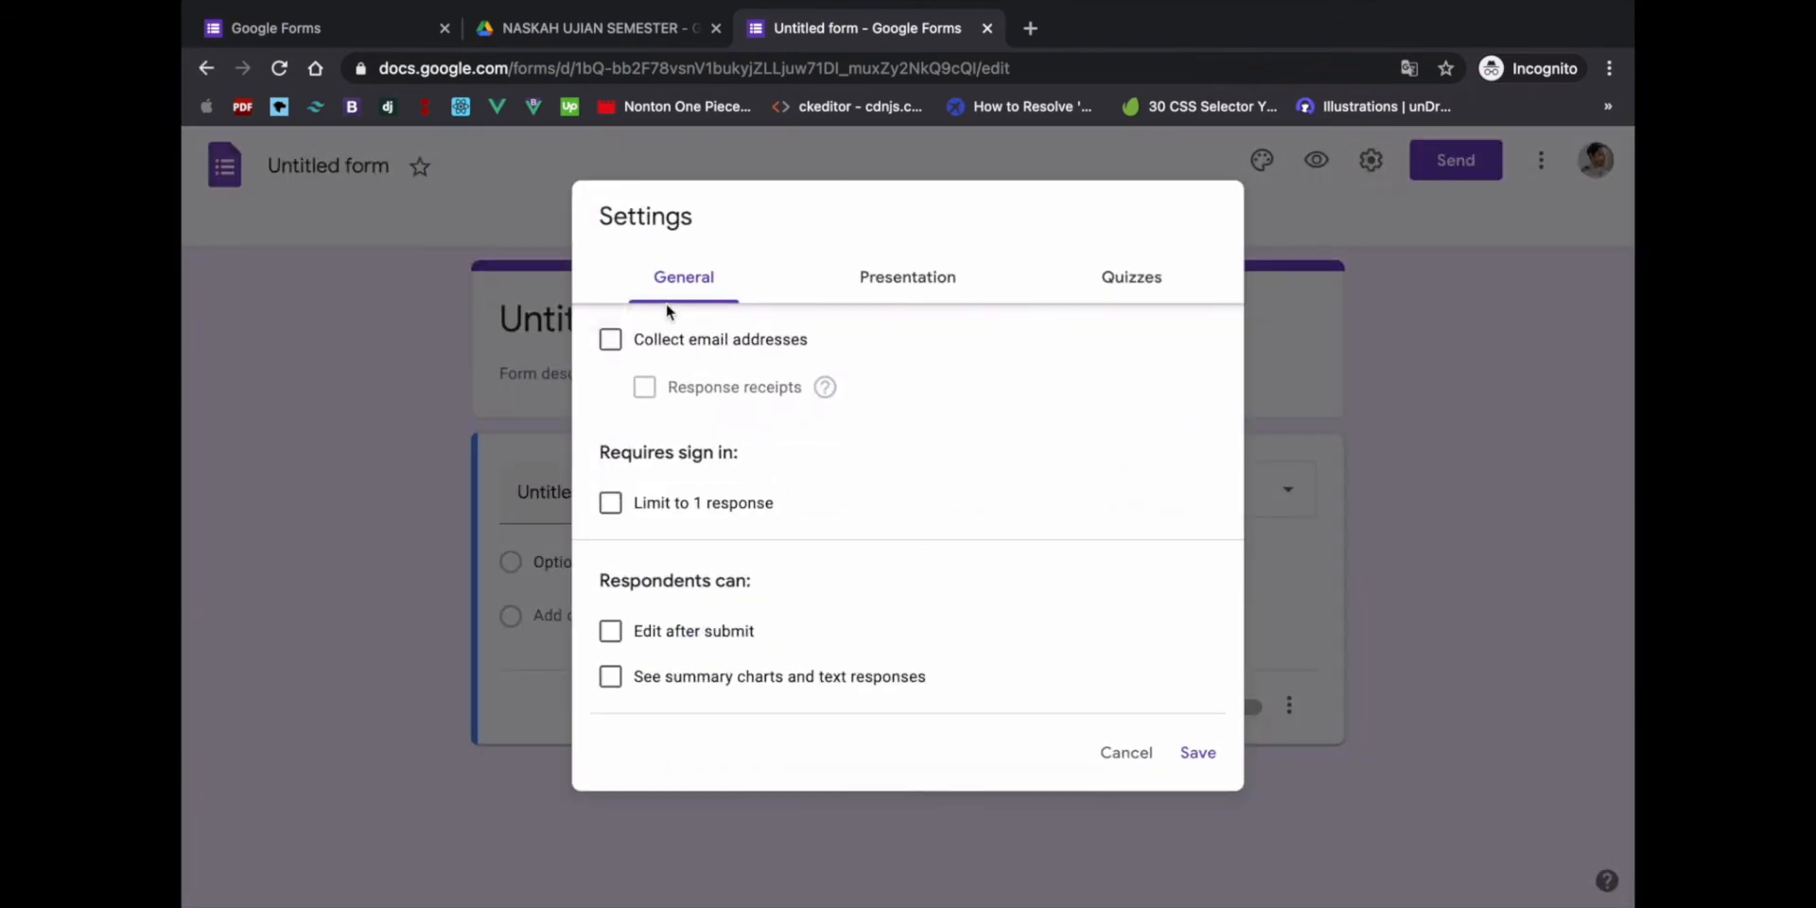
pyautogui.click(611, 342)
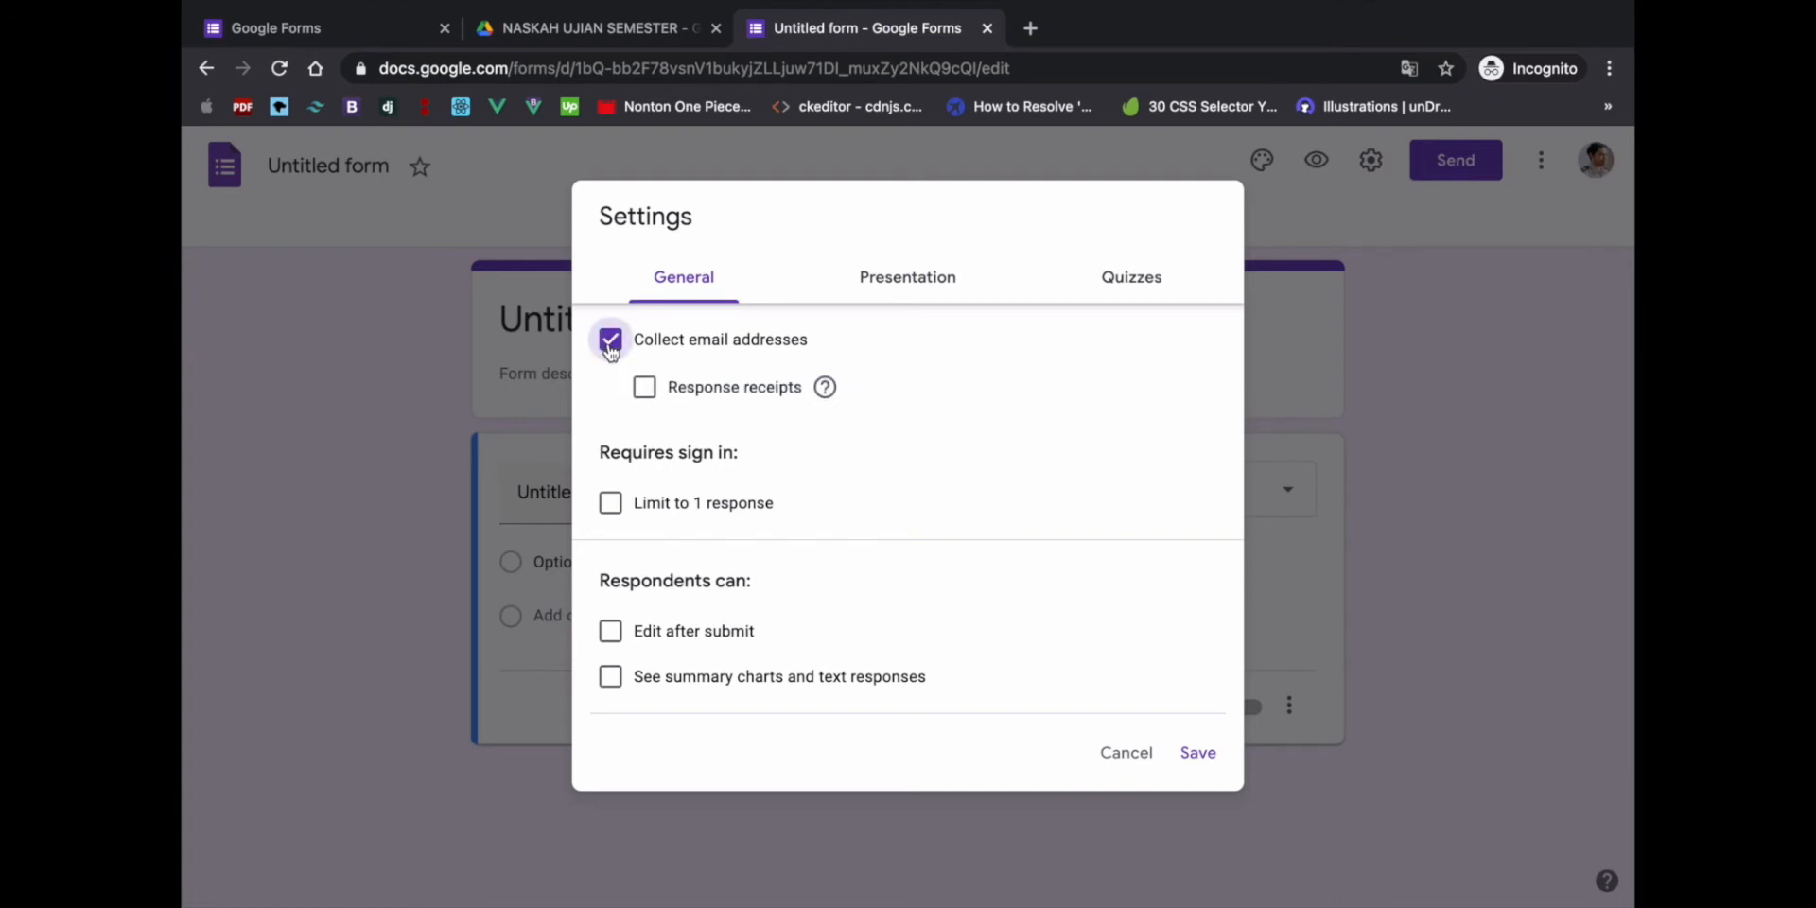
pyautogui.click(610, 505)
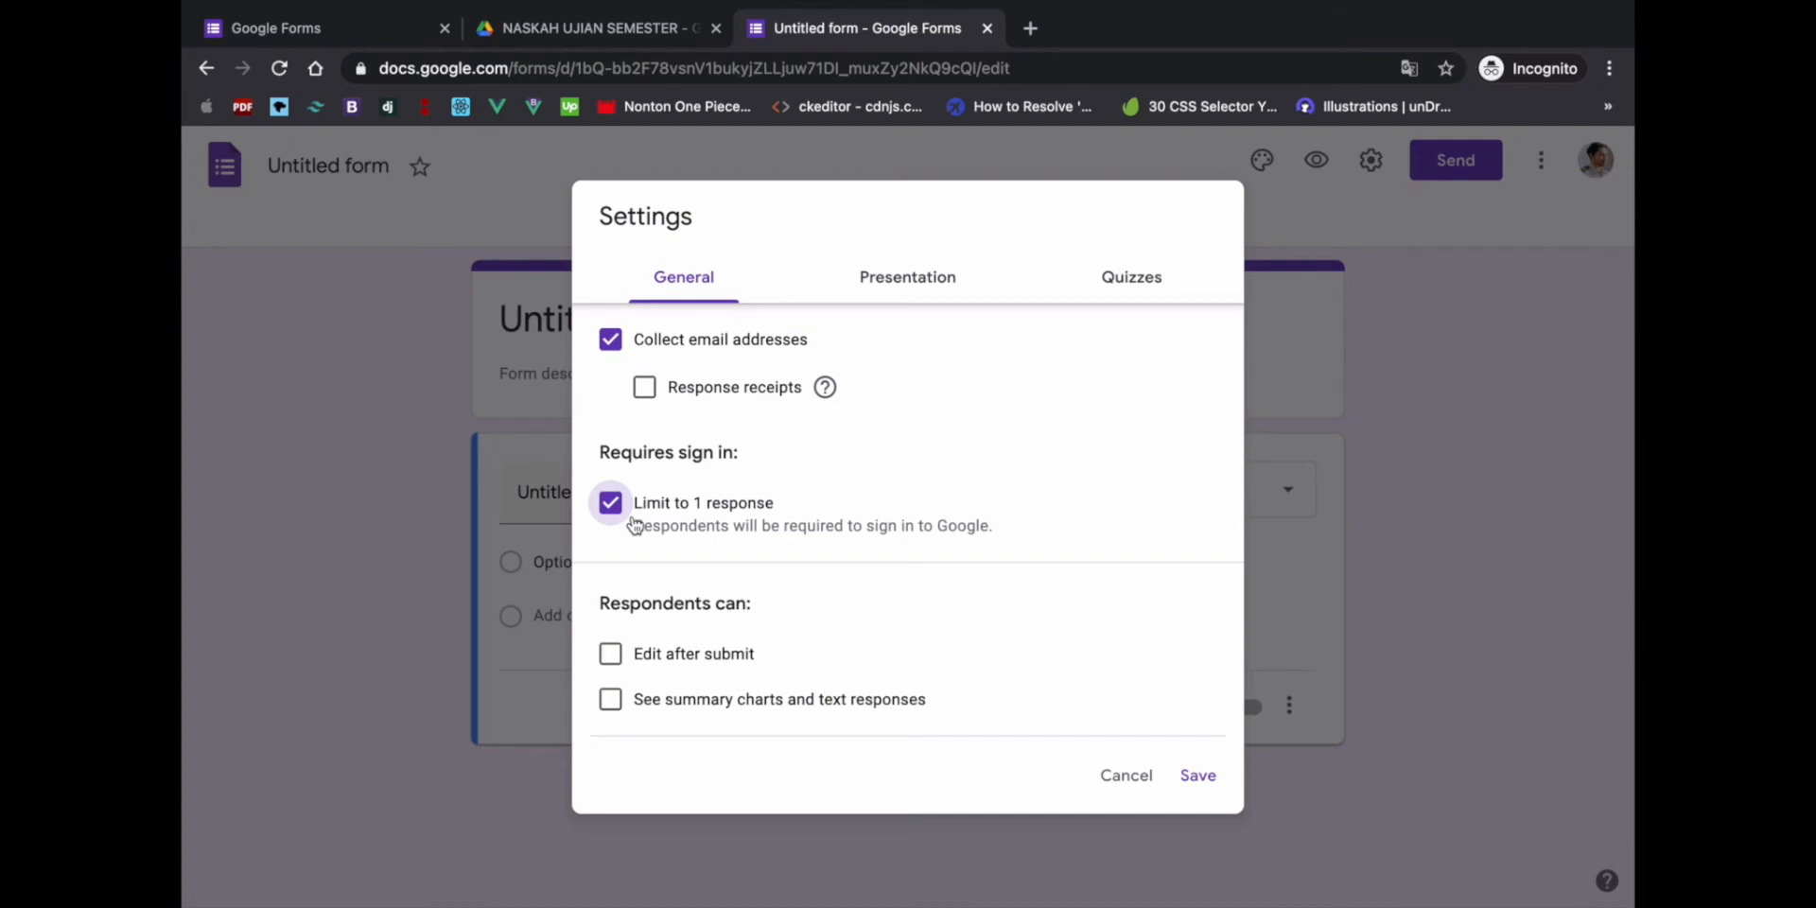
pyautogui.click(884, 285)
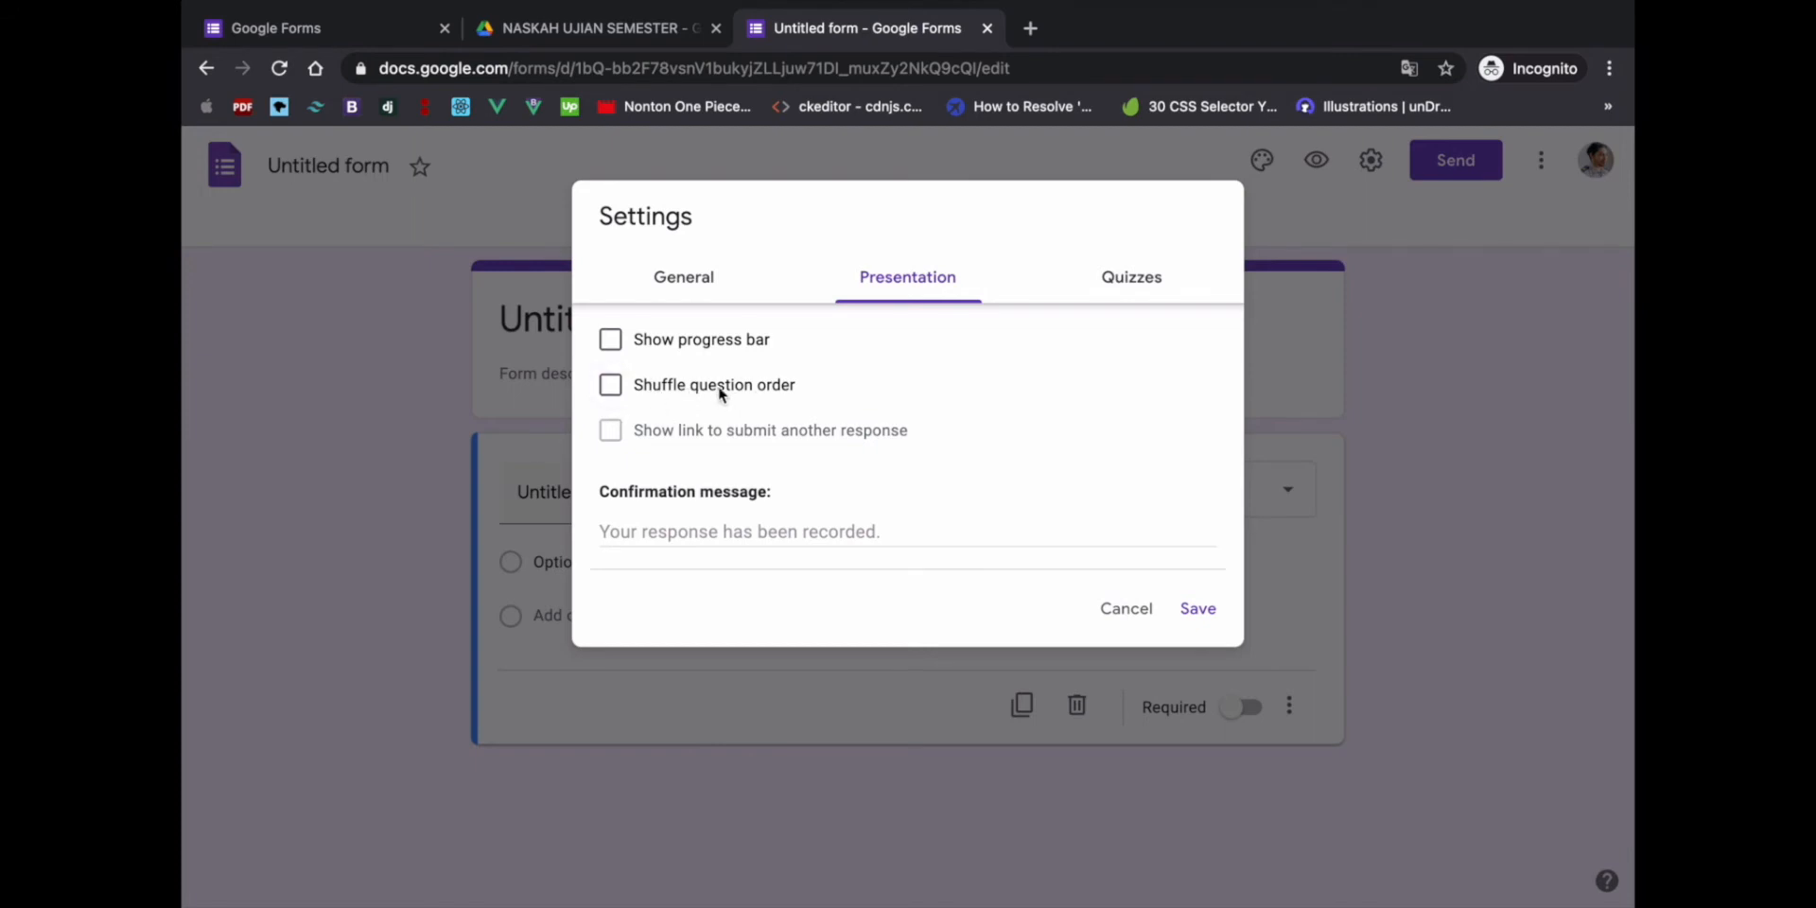
# - Keep question order unshuffled and set the confirmation message to 'TERIMAKASIH SUDAH UJIAN...'
pyautogui.click(621, 397)
pyautogui.click(621, 400)
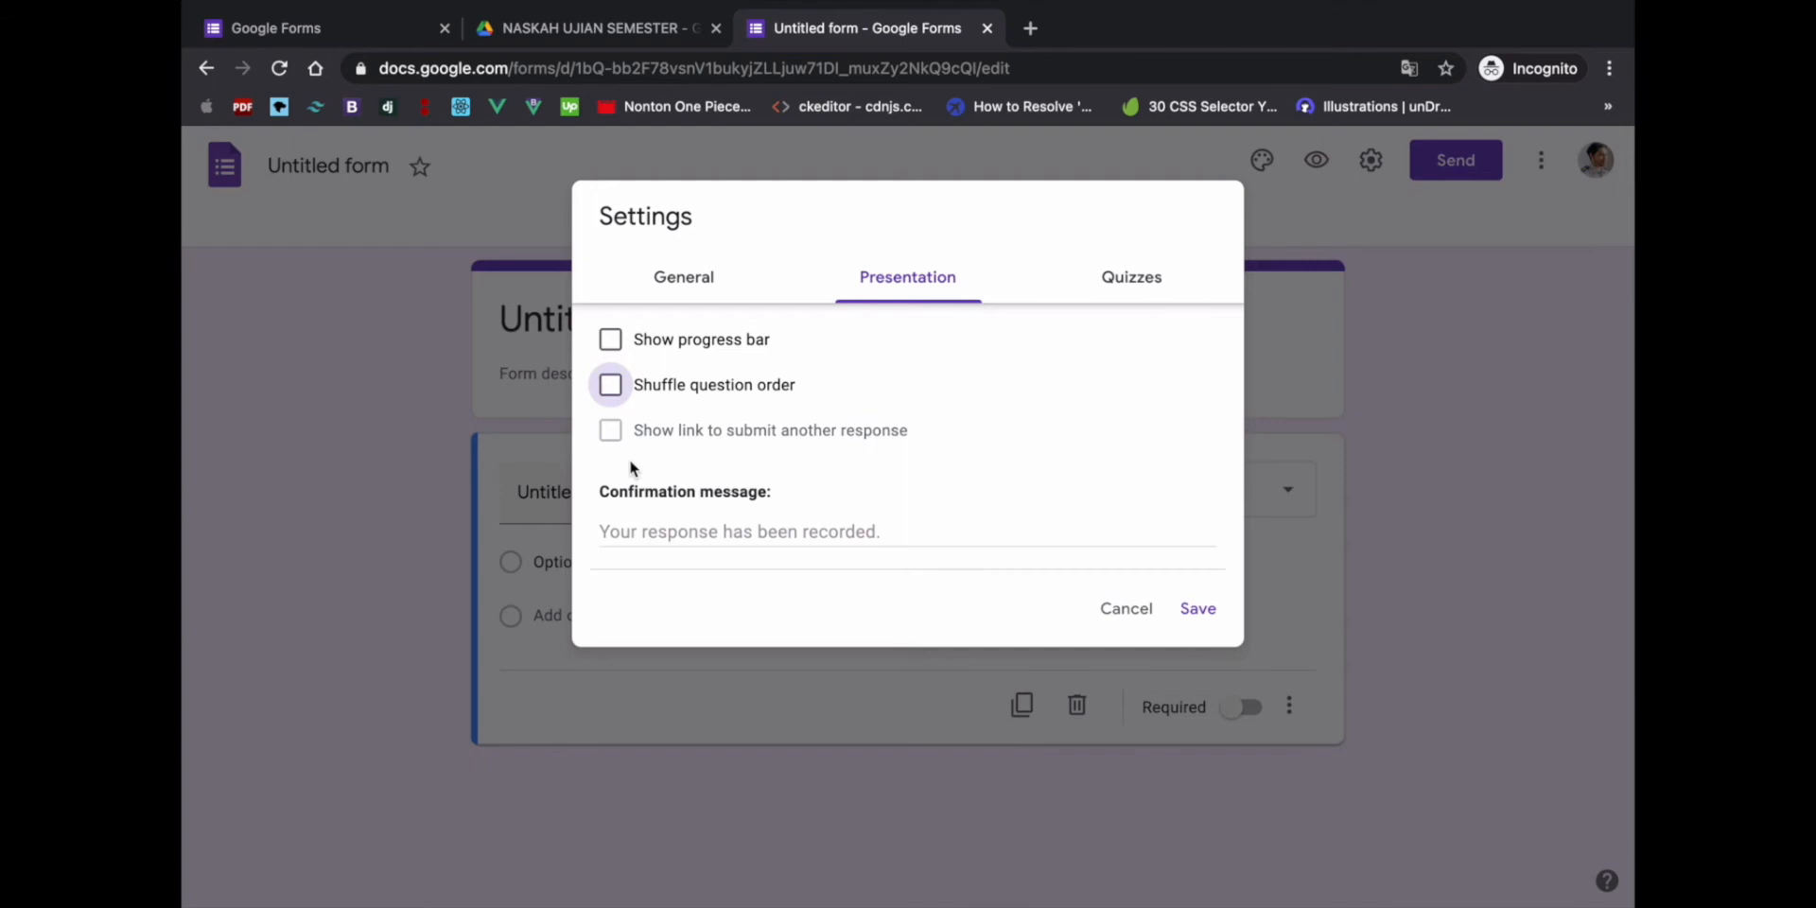
pyautogui.click(635, 532)
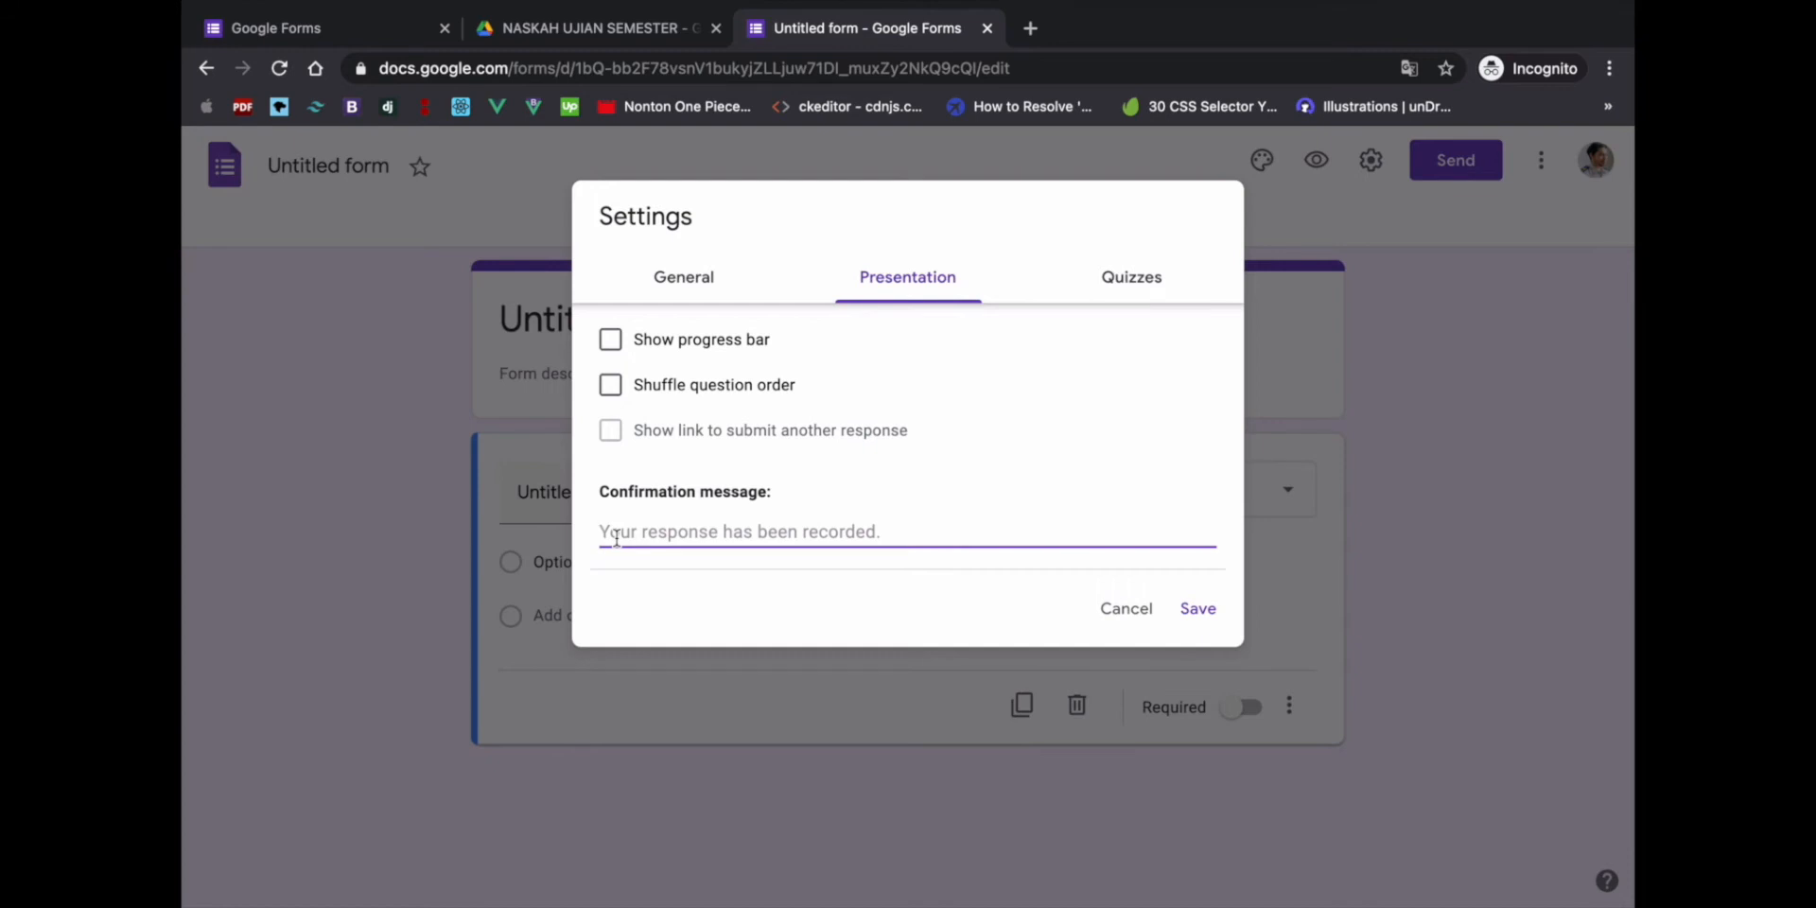
pyautogui.write('TERIM')
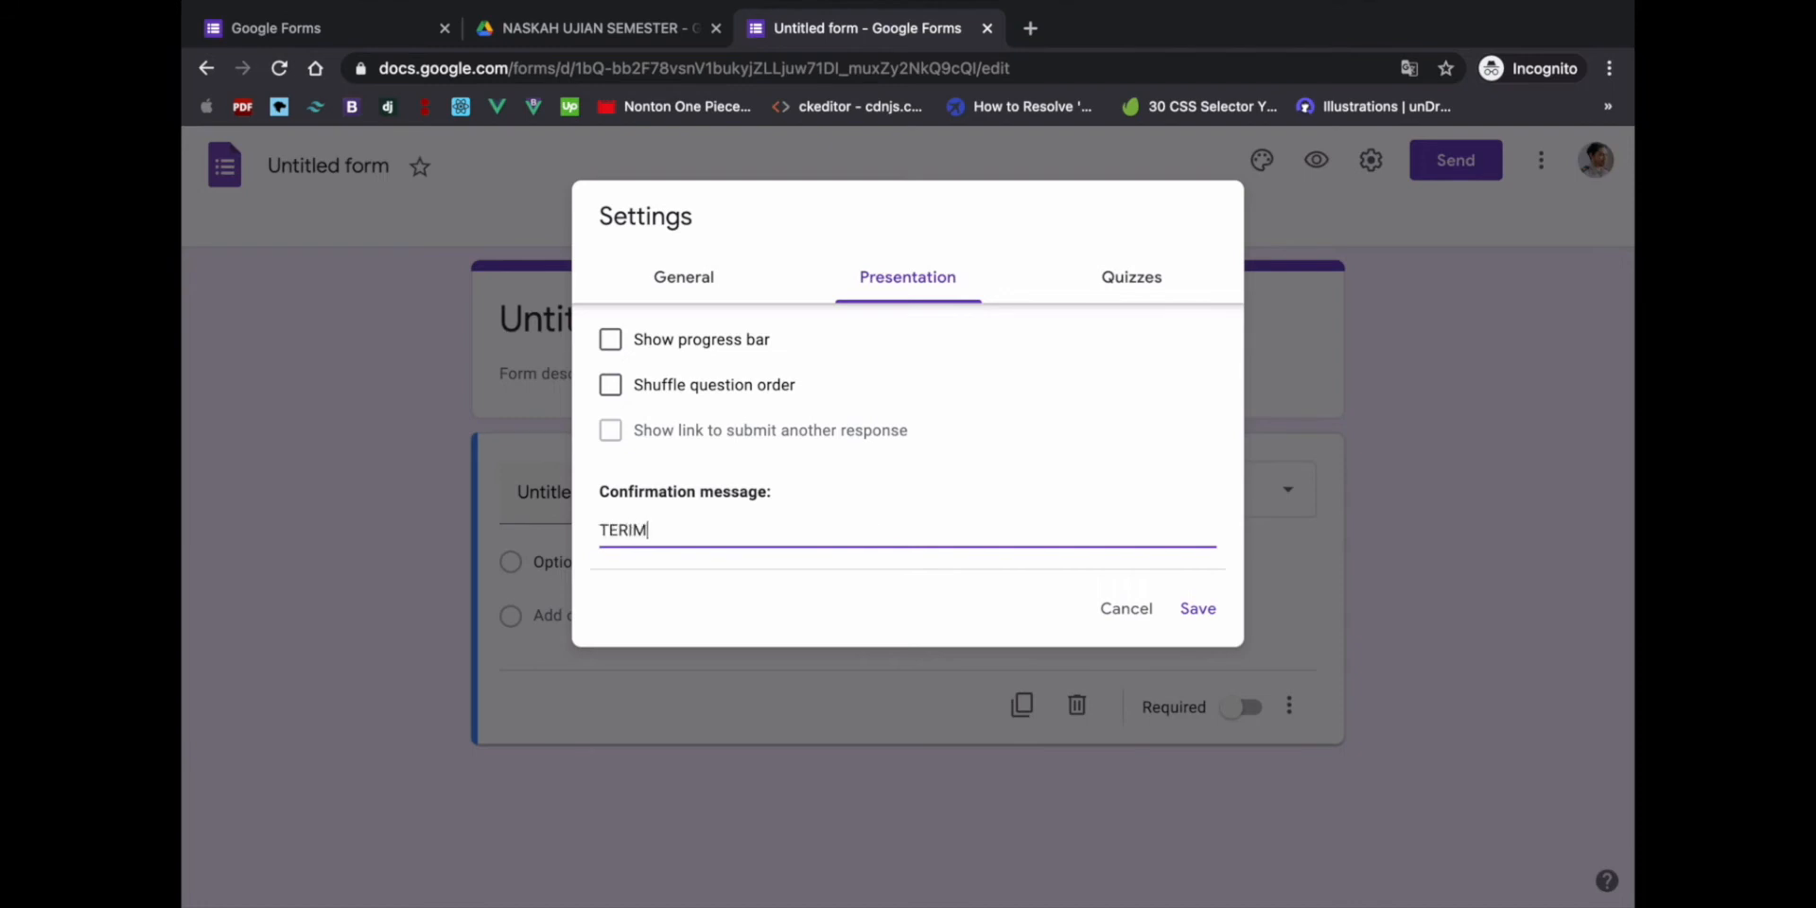
pyautogui.write('AKASIH SUDAH UJIAN')
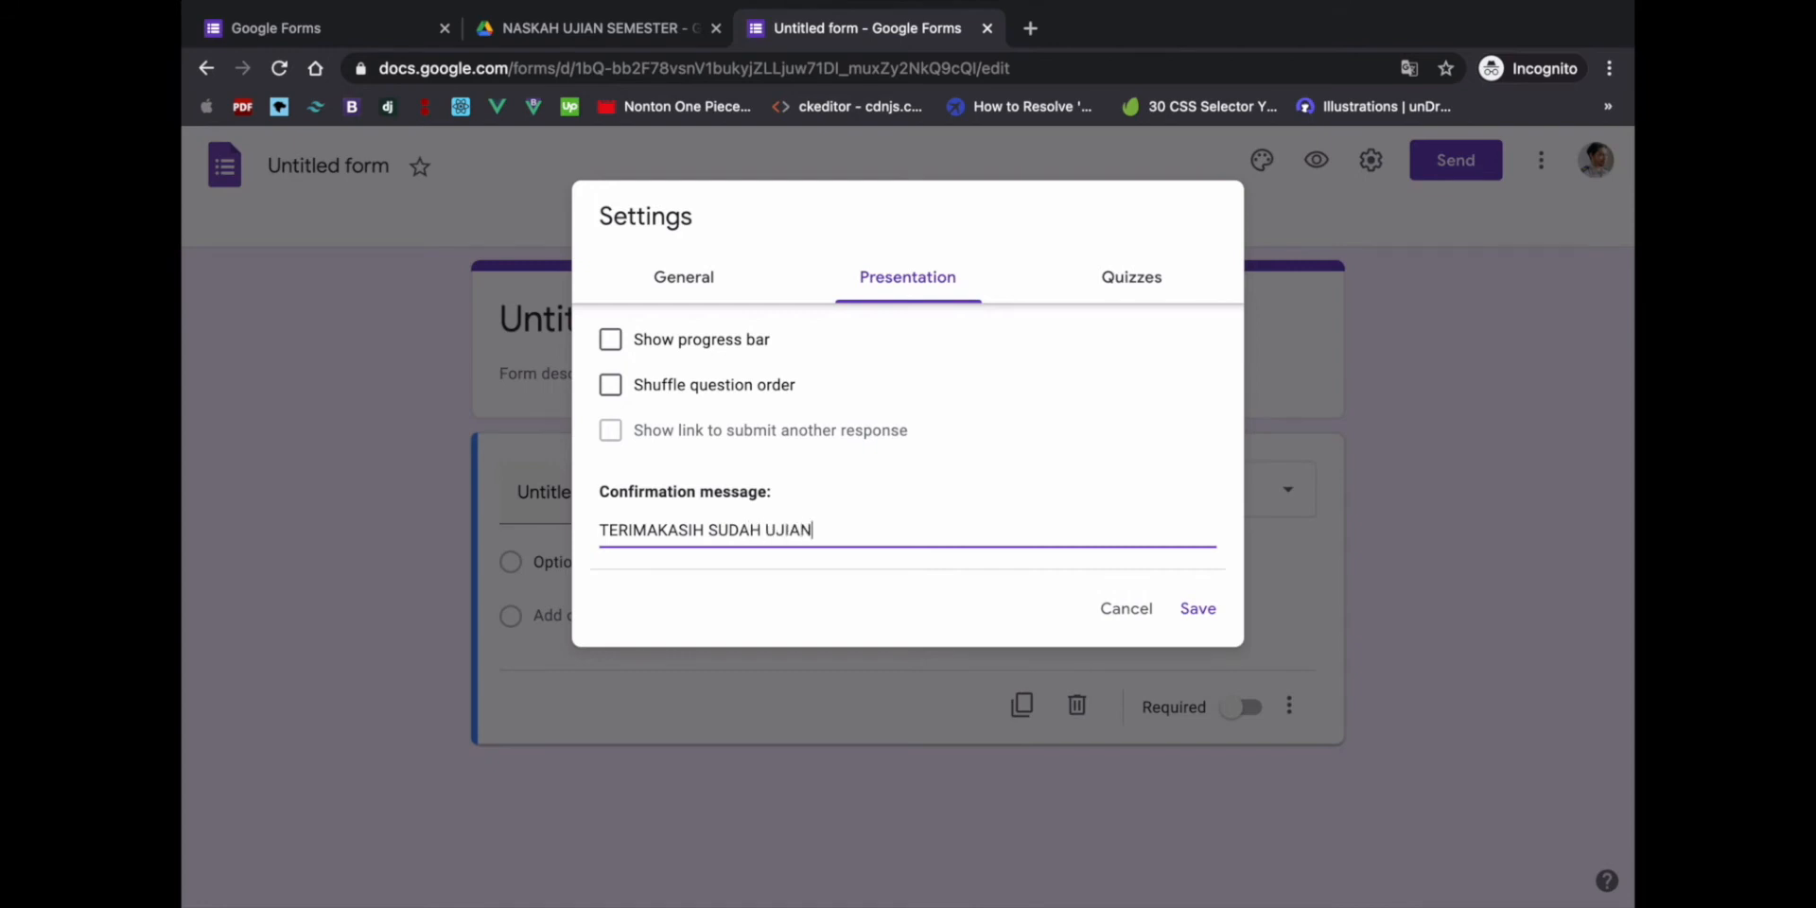
pyautogui.write('...')
# - Make the form a quiz, hide point values, correct answers and missed questions, and save
pyautogui.click(1146, 281)
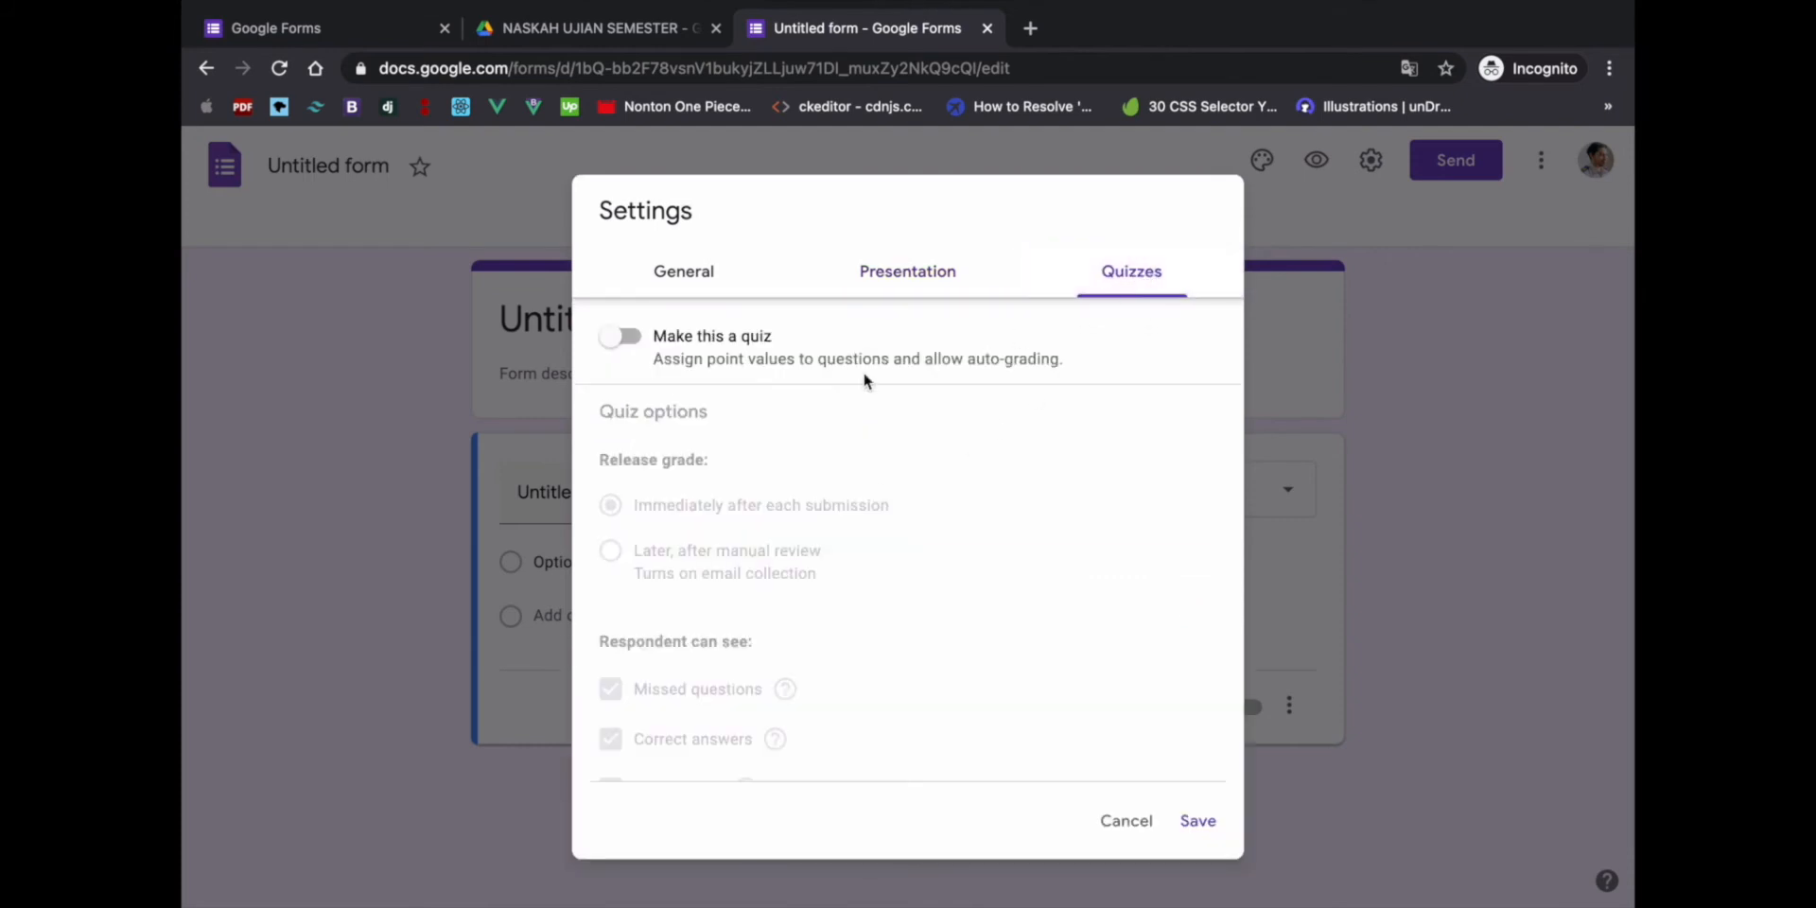
pyautogui.click(634, 342)
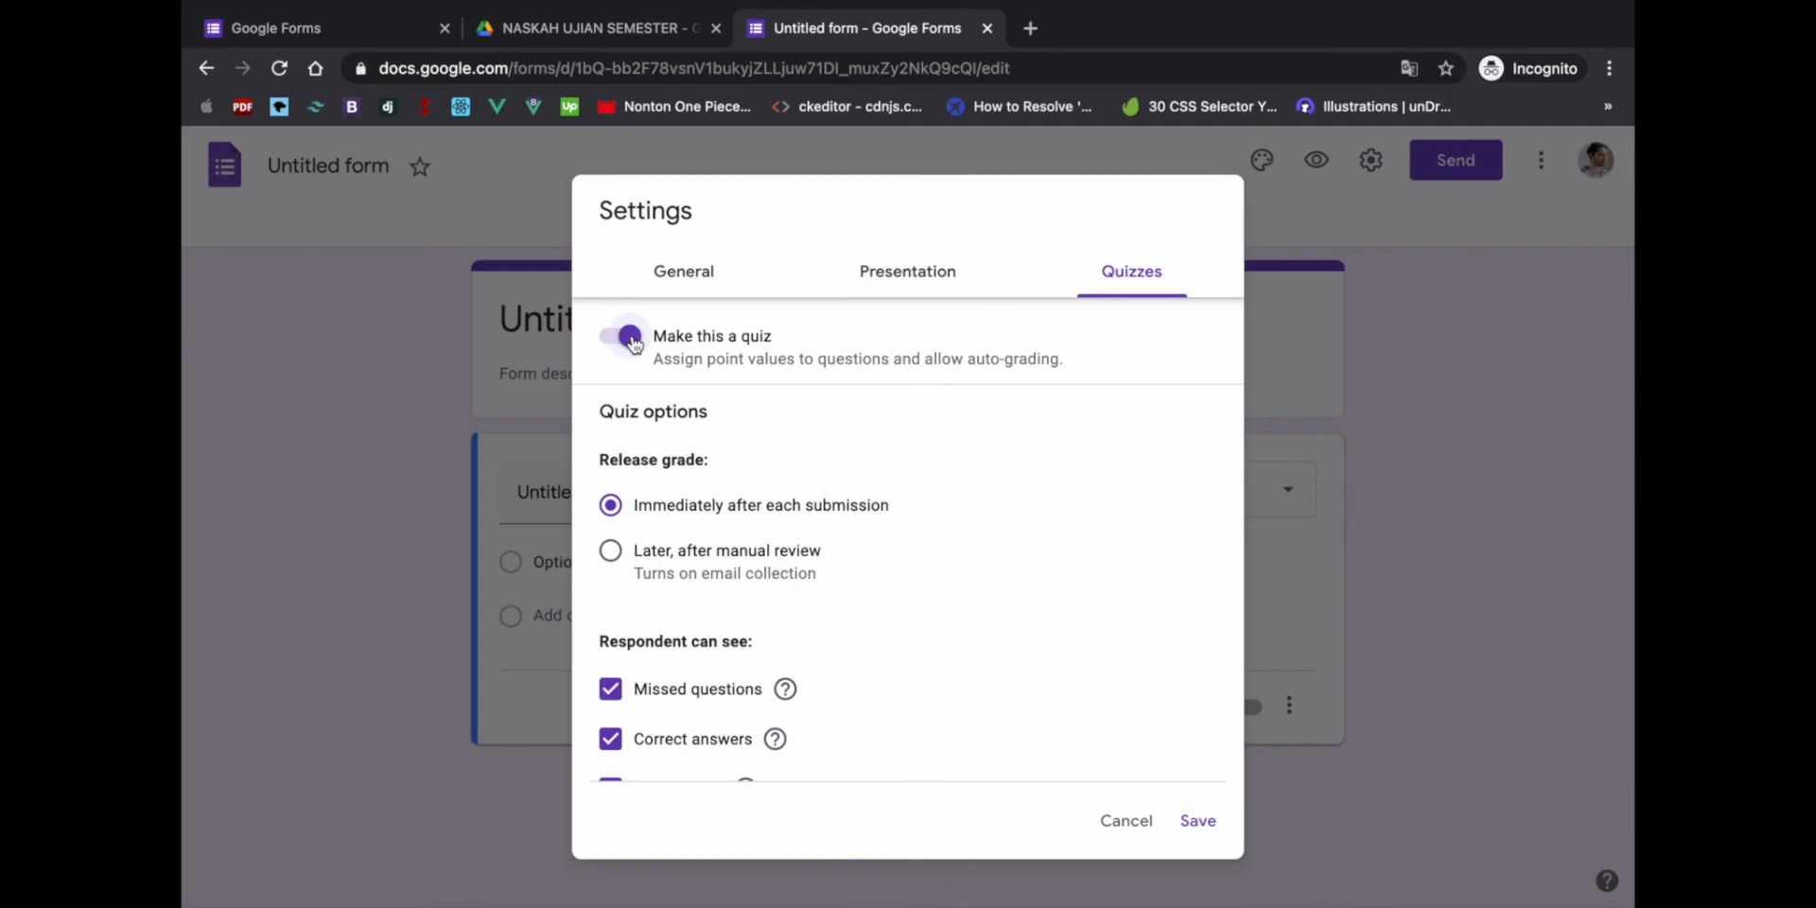
pyautogui.scroll(-2, 655, 469)
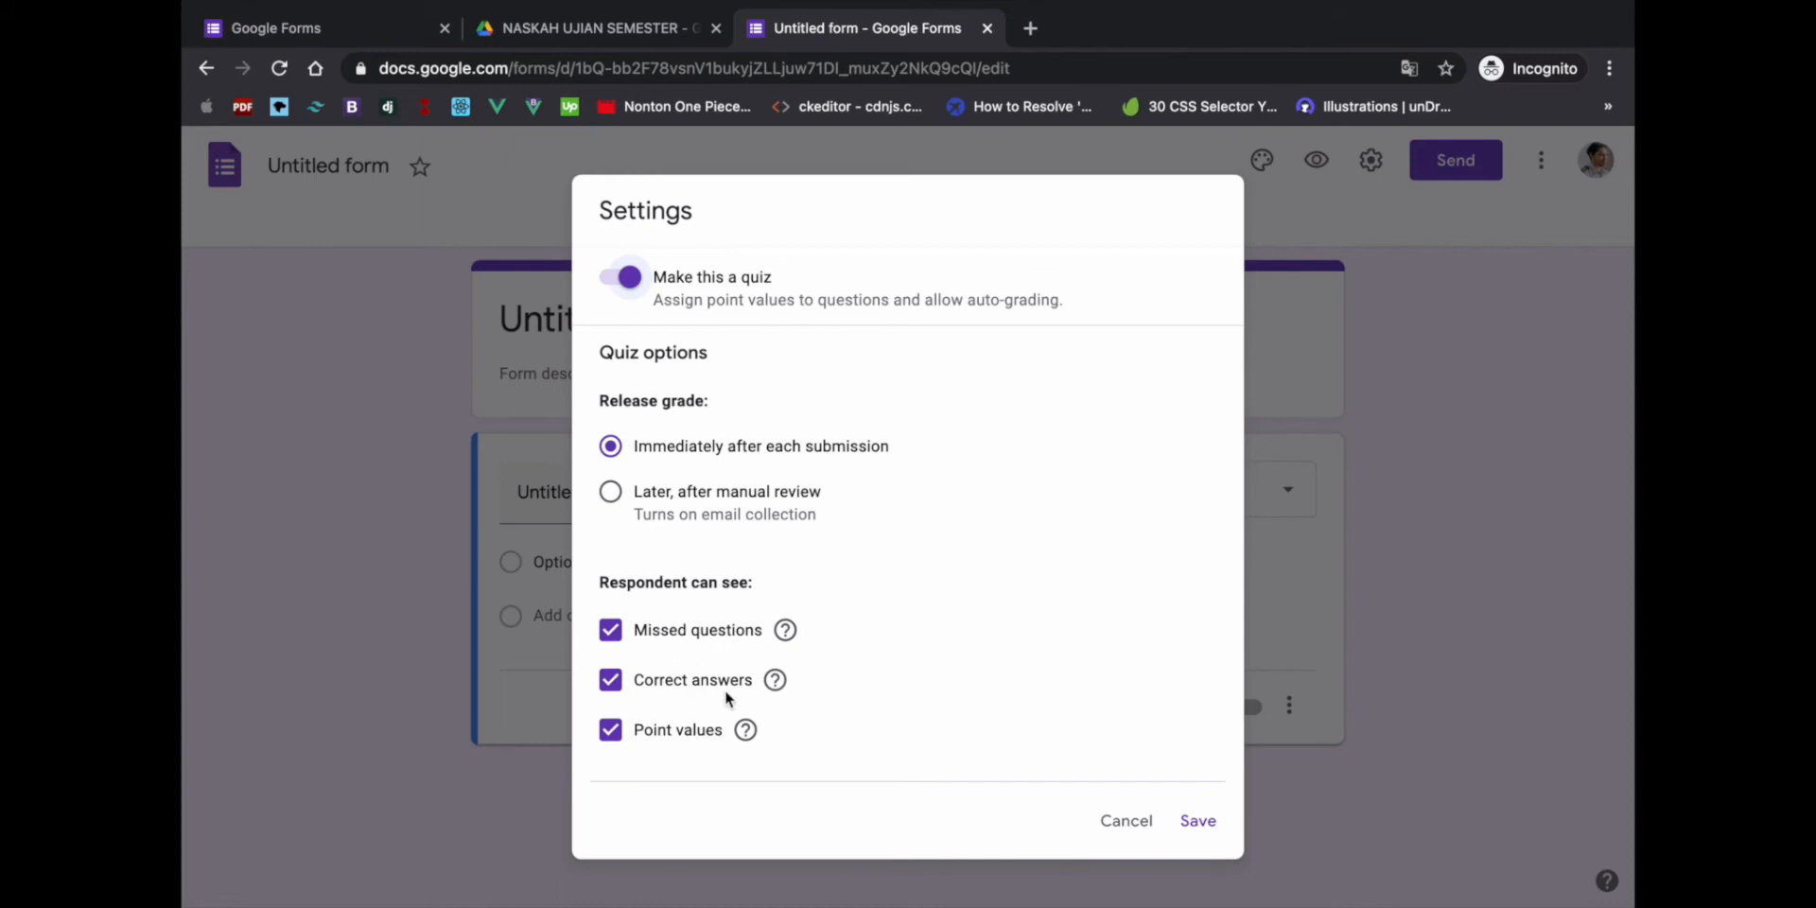
pyautogui.click(610, 736)
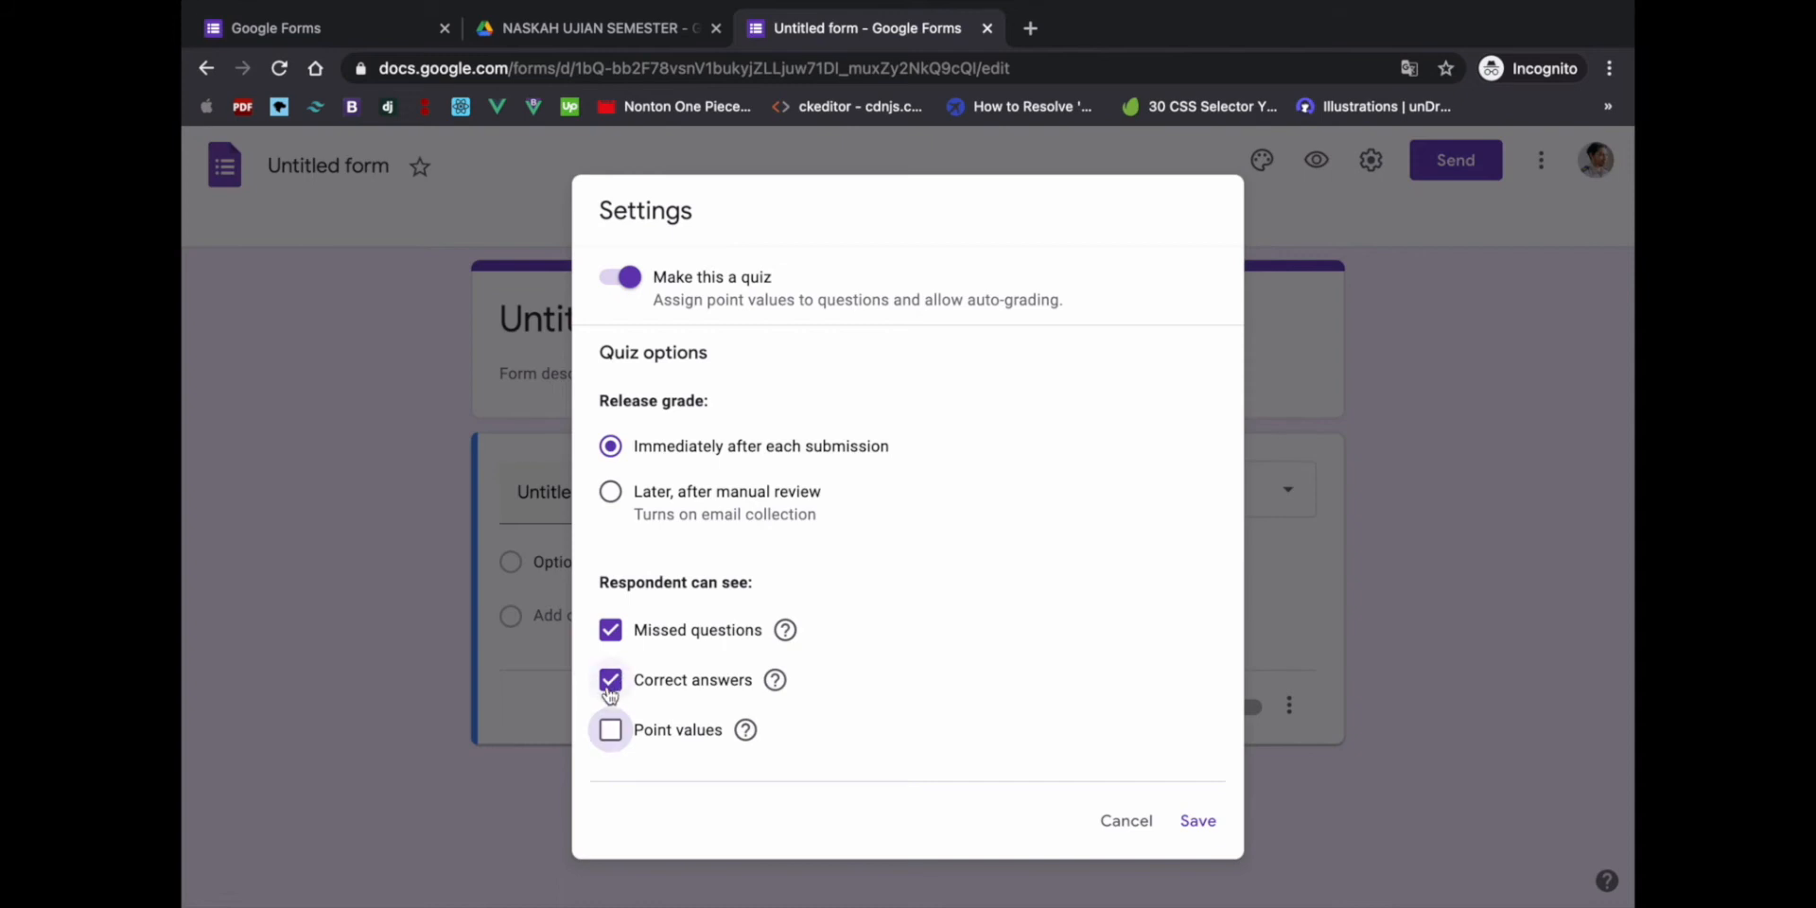
pyautogui.click(611, 693)
pyautogui.click(618, 641)
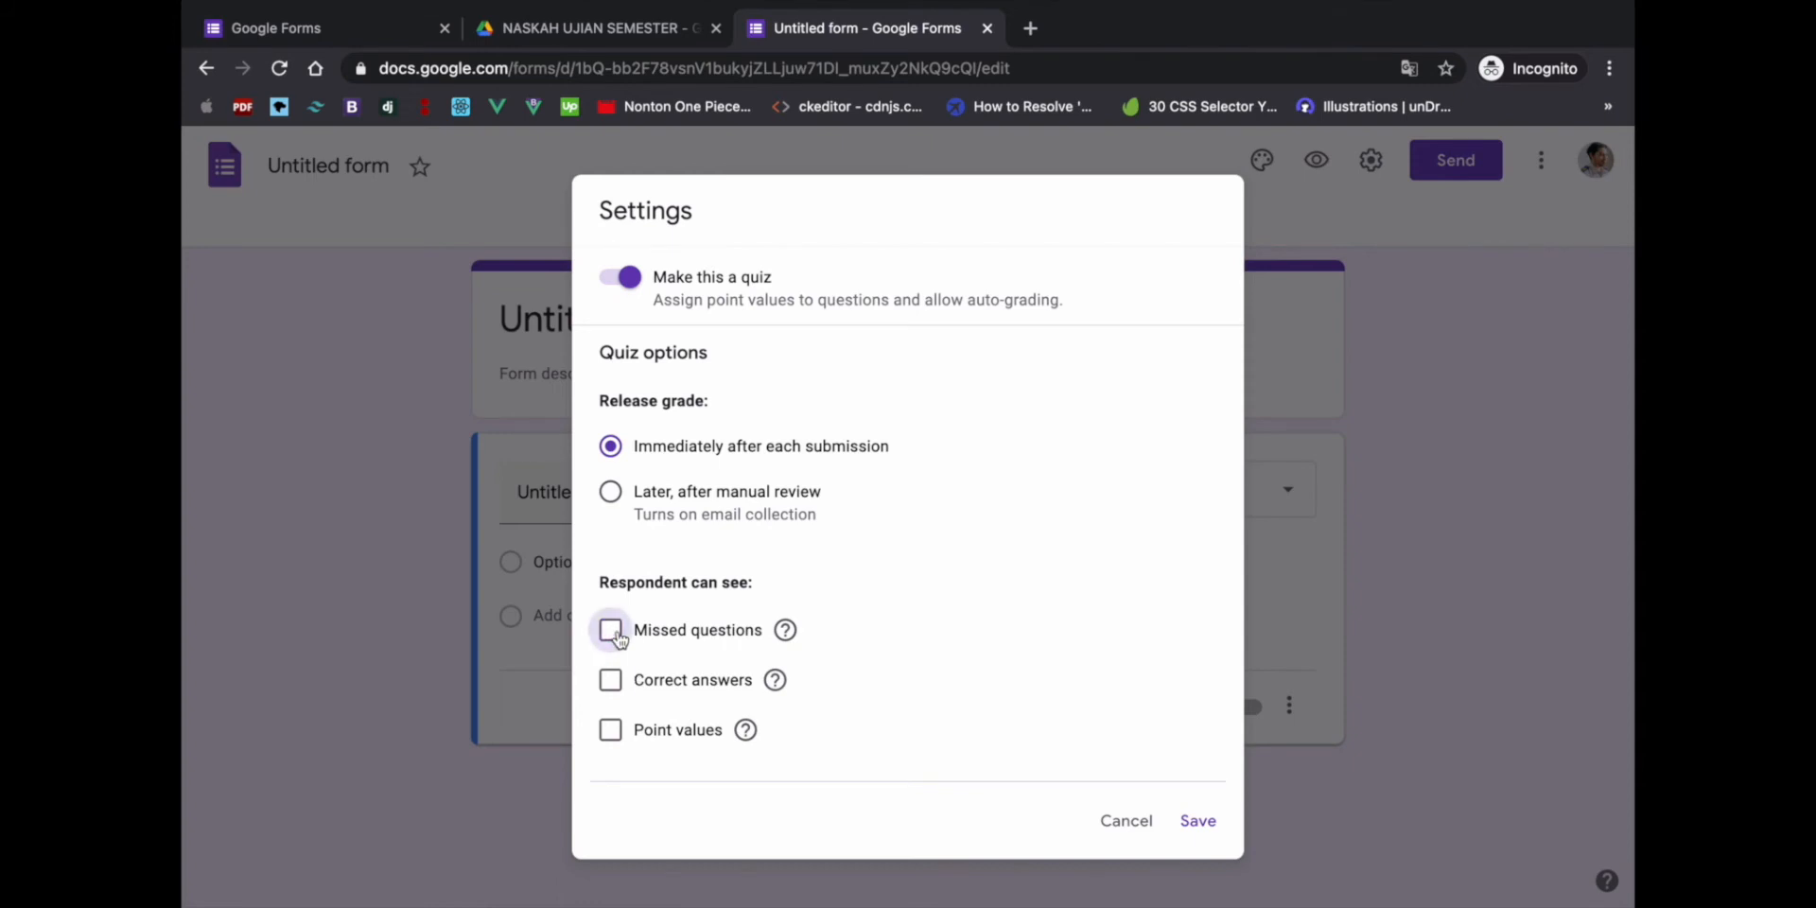
pyautogui.scroll(-1, 1041, 671)
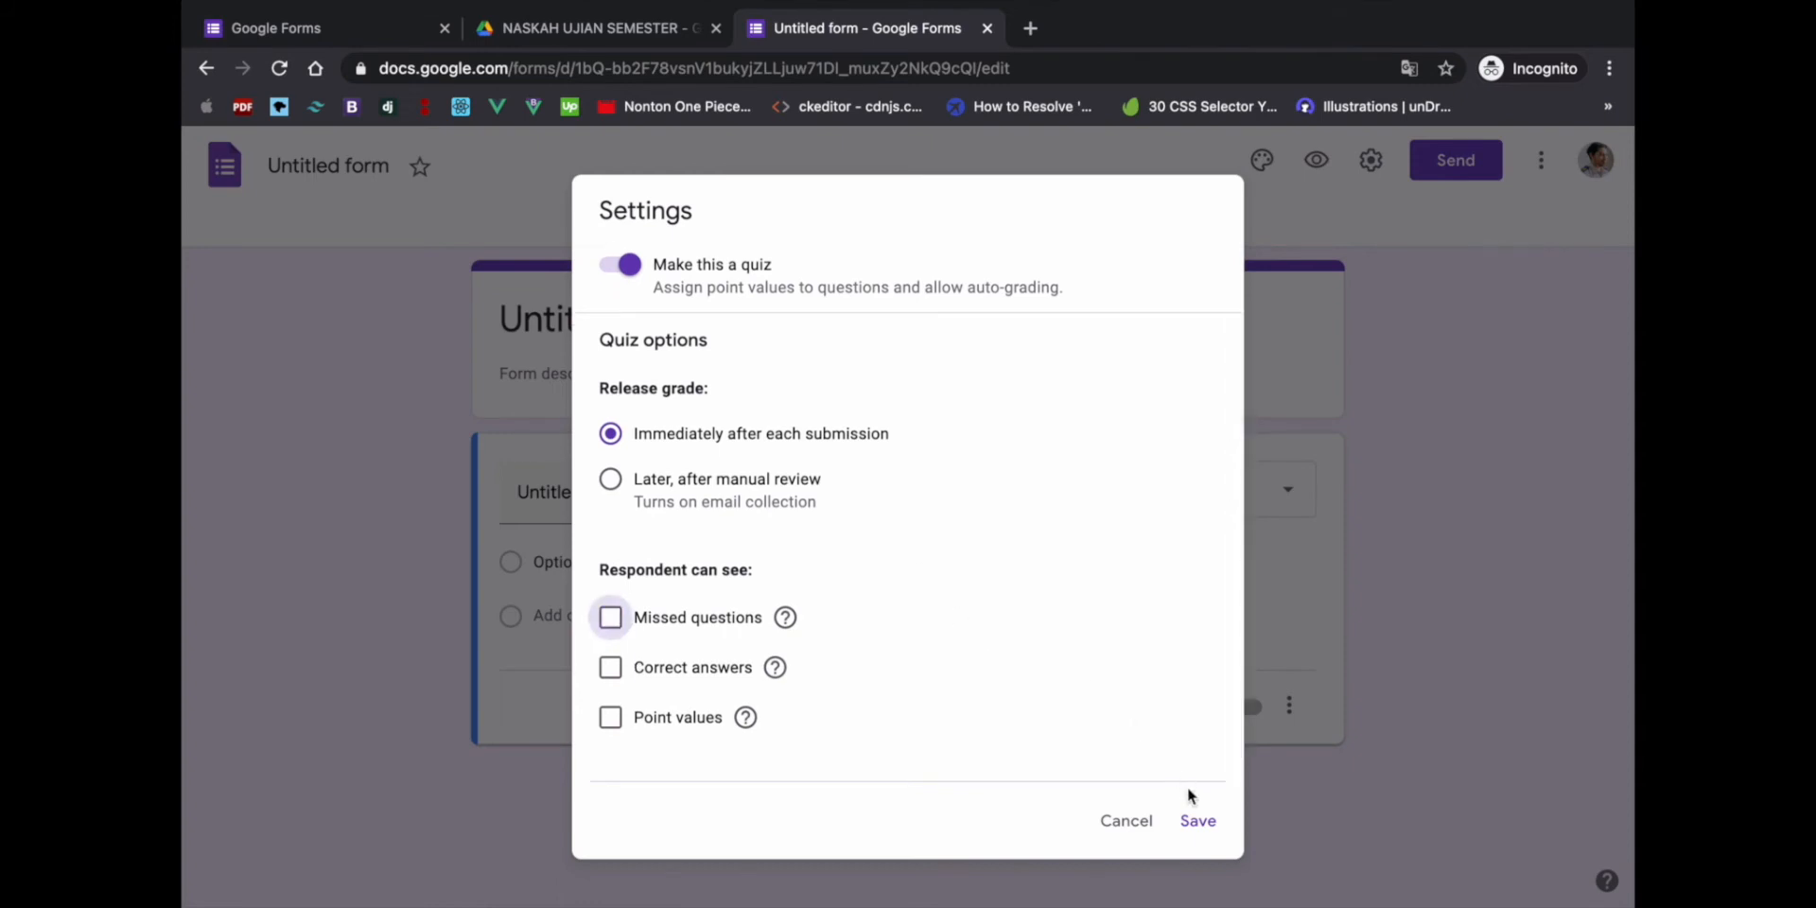
pyautogui.click(1196, 823)
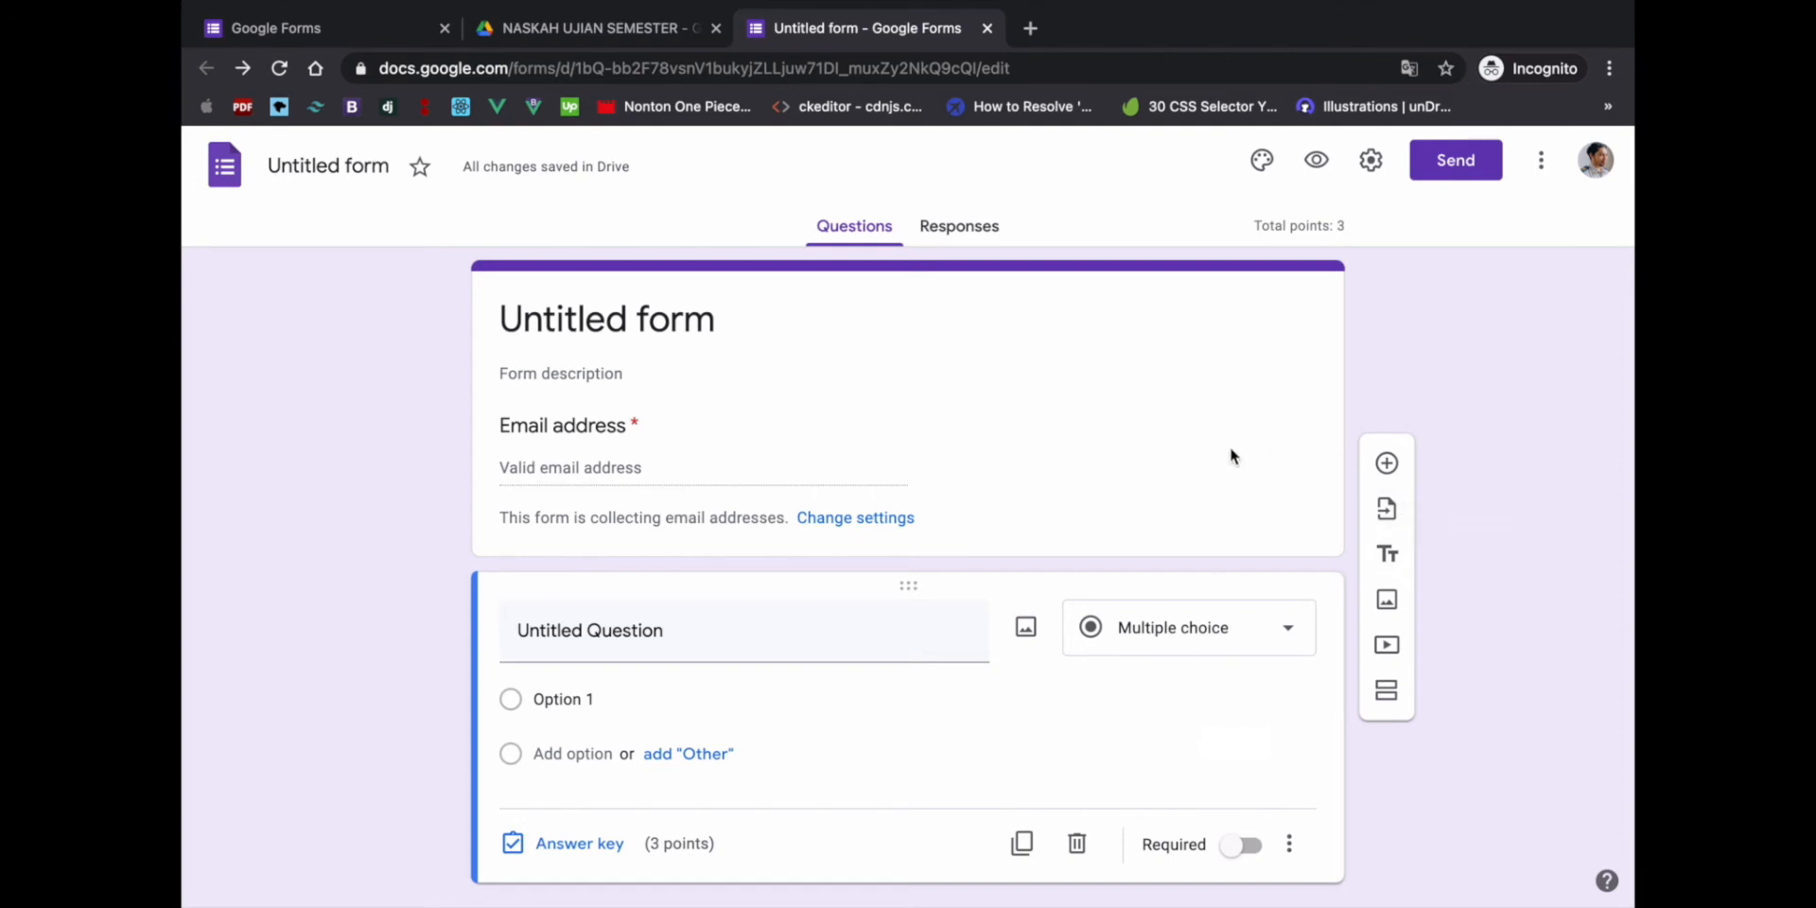
pyautogui.click(603, 326)
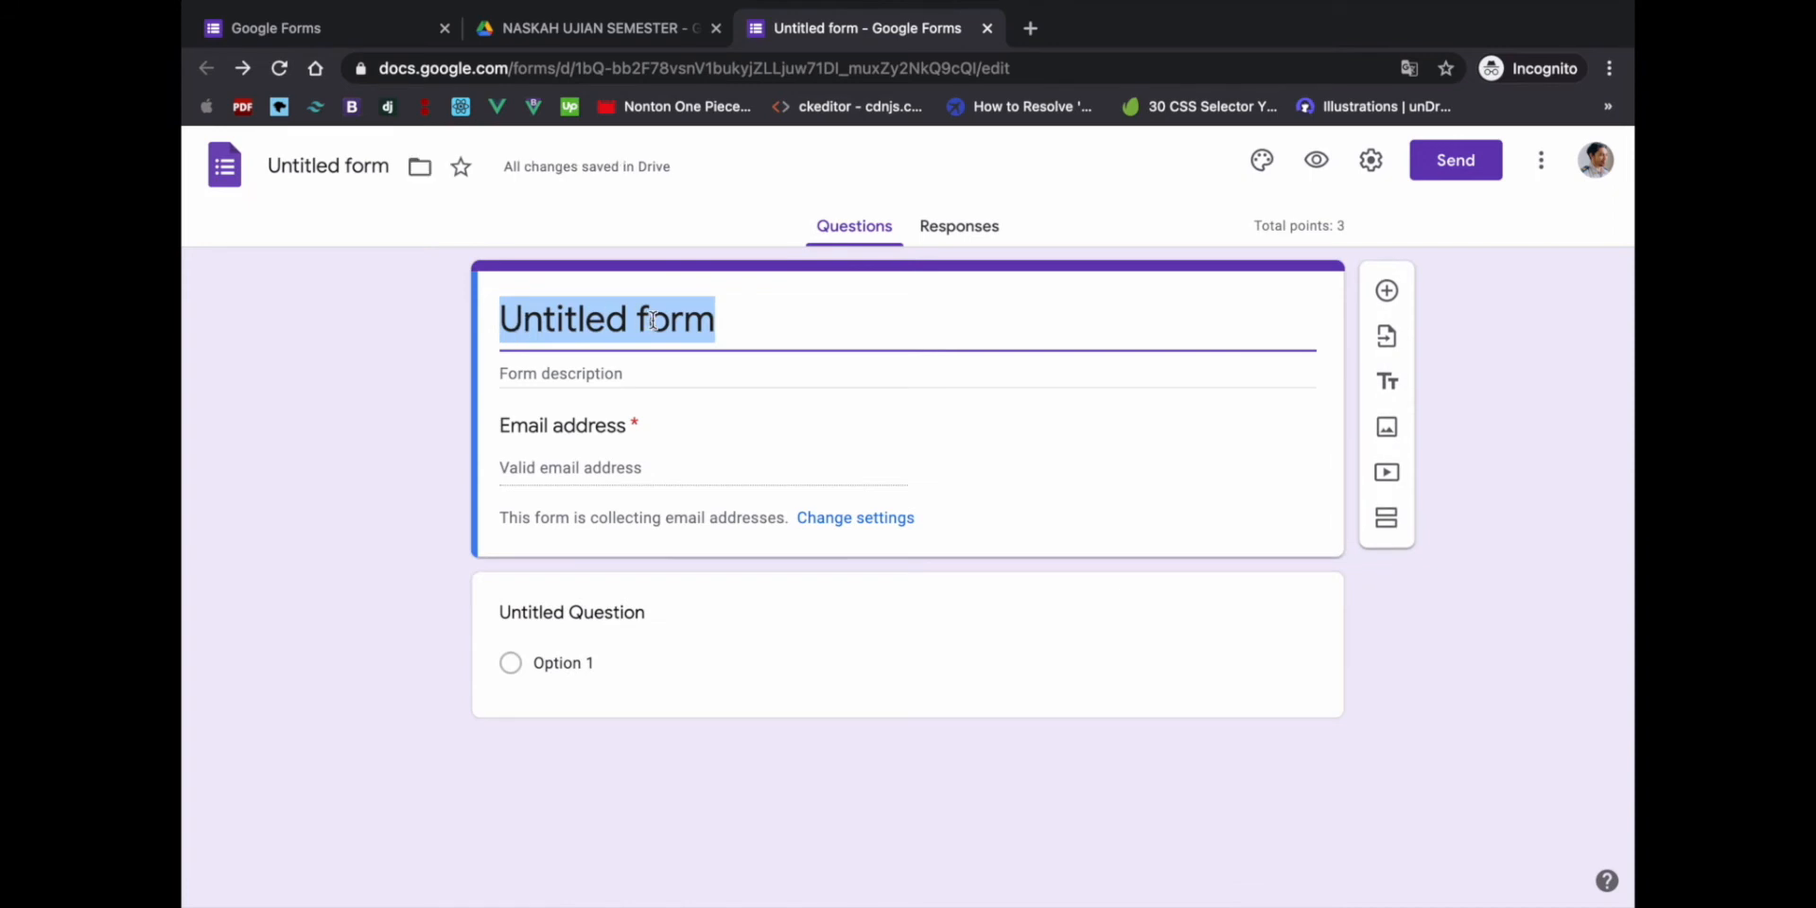
# - Change the form title from Untitled form to 'TEKNIK KOMPUTER'
pyautogui.write('TEKNK')
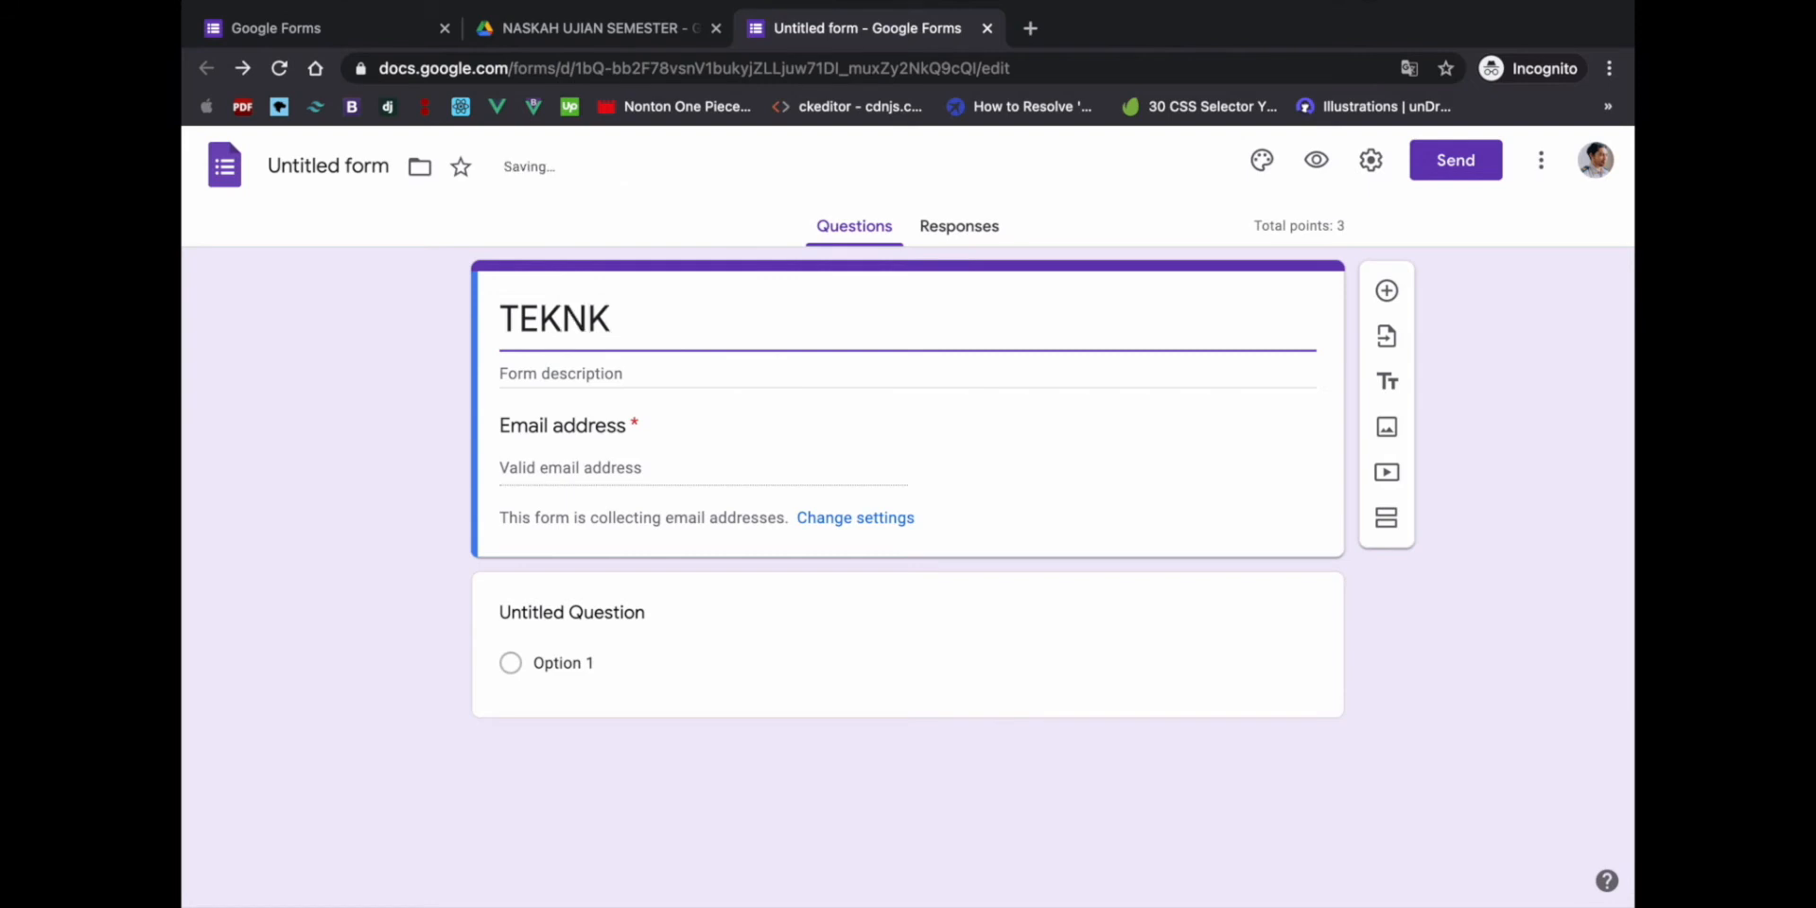
pyautogui.press('BackSpace')
pyautogui.write('IK KOMPUTER')
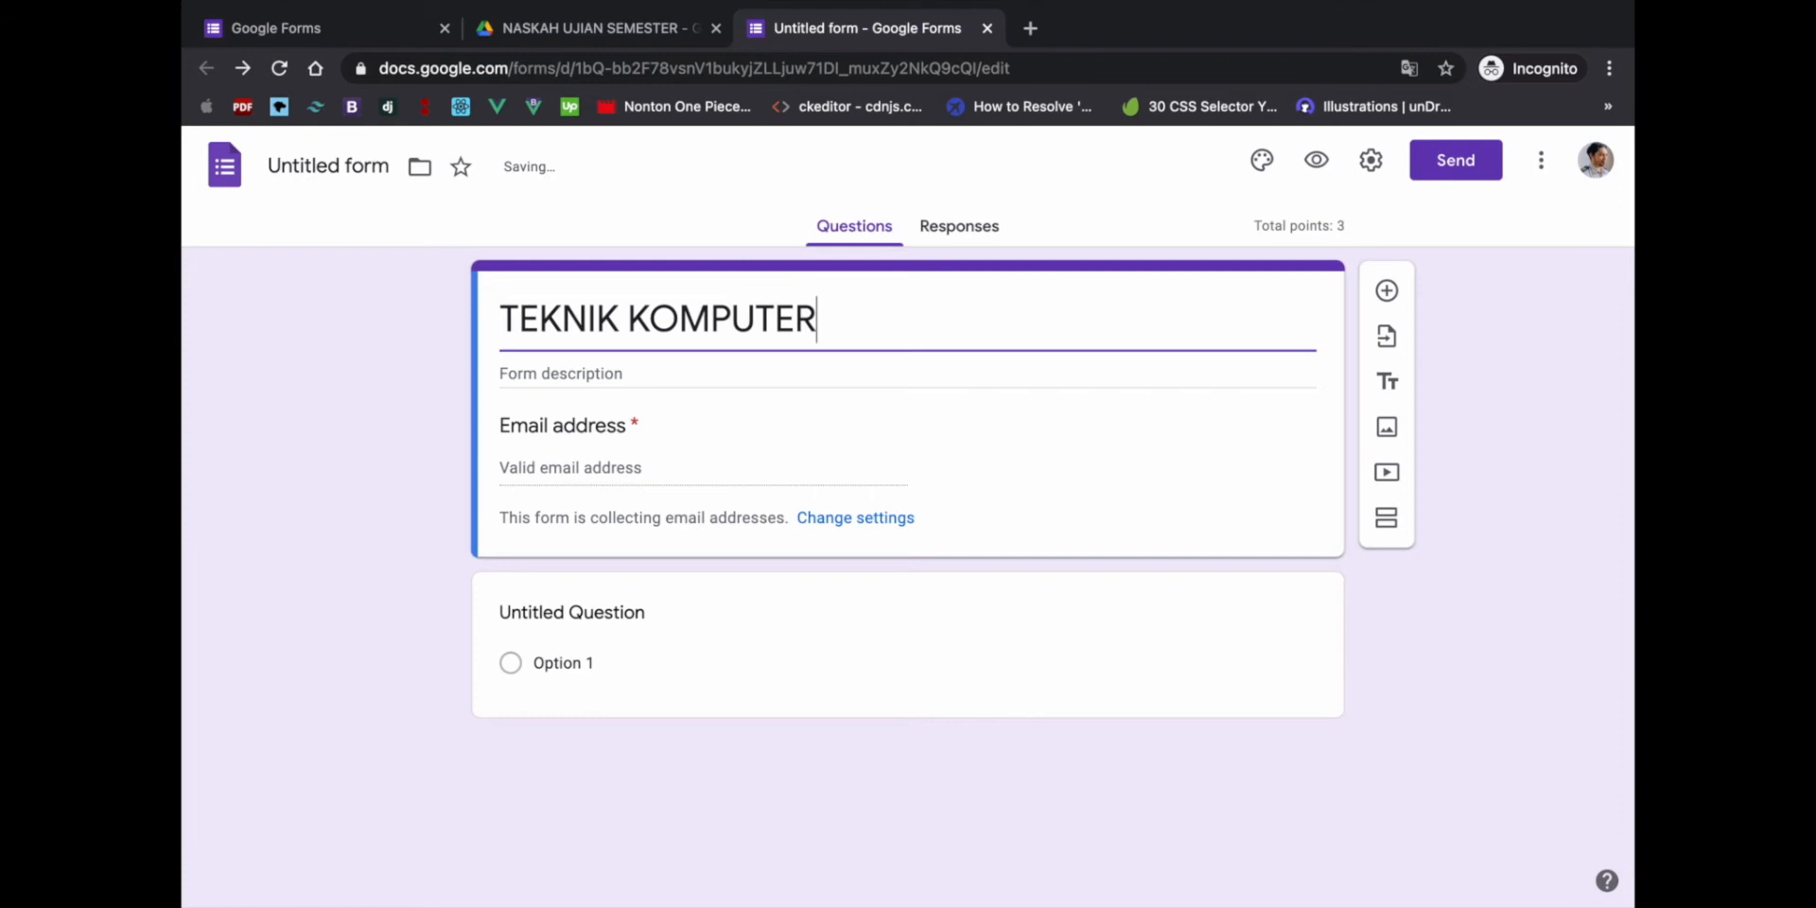
pyautogui.click(548, 375)
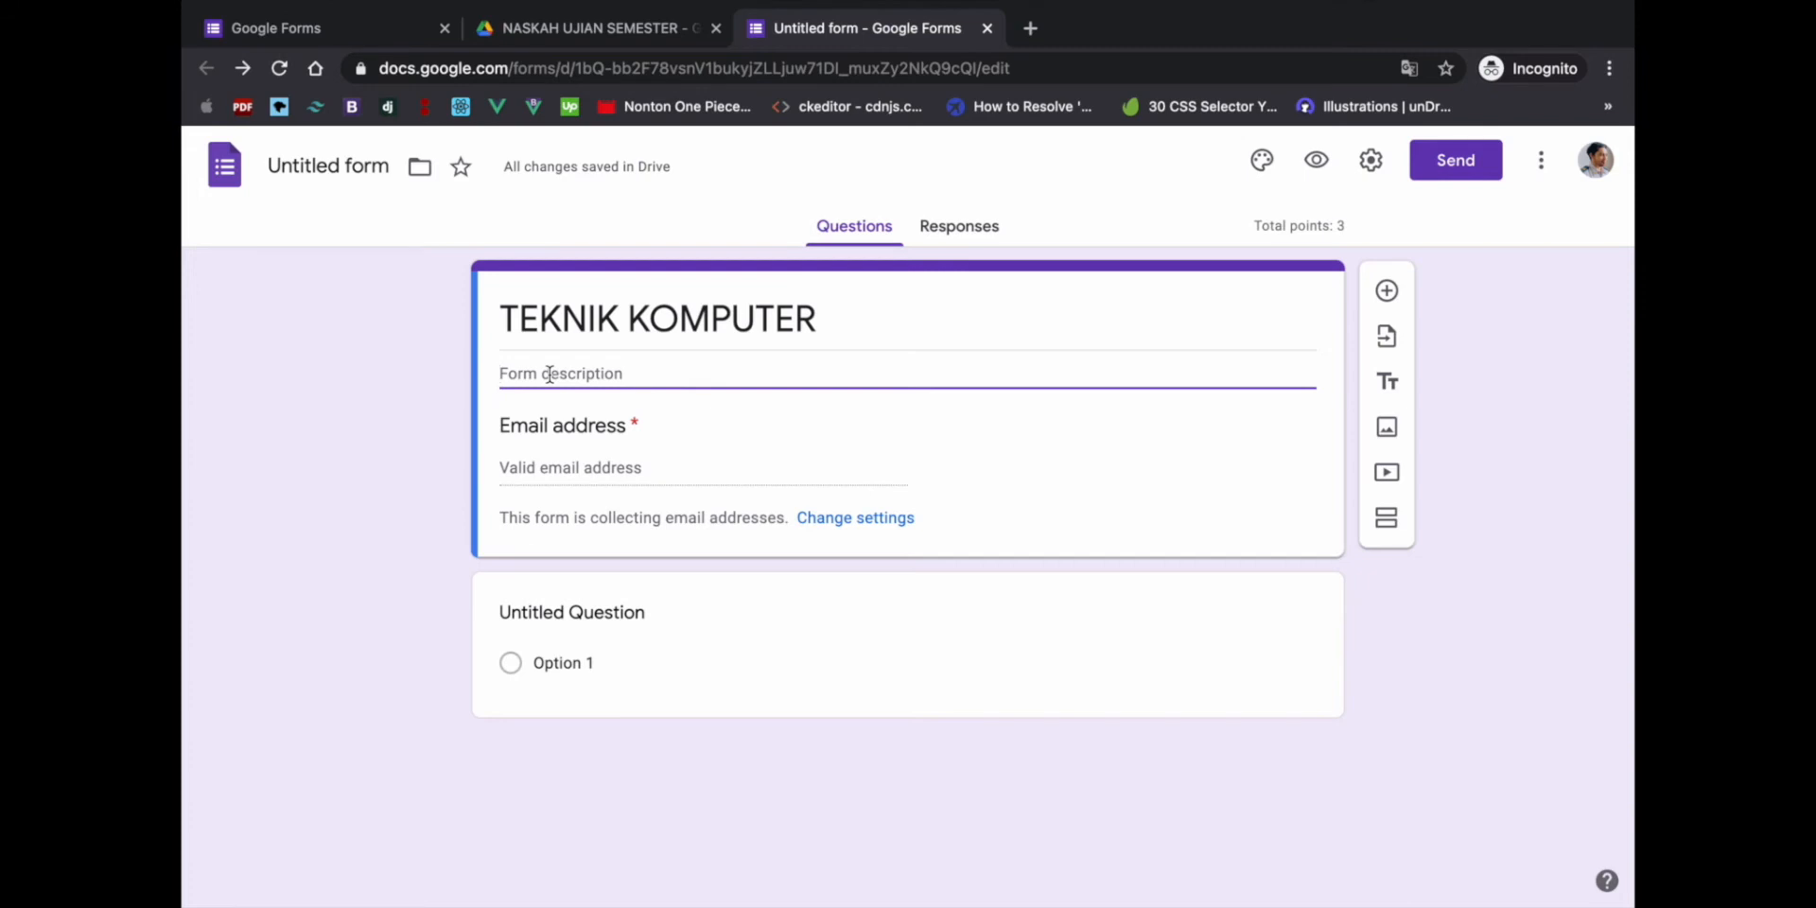
# - Retitle the first question 'NRP', keep it Short answer, and give it 0 points
pyautogui.click(710, 660)
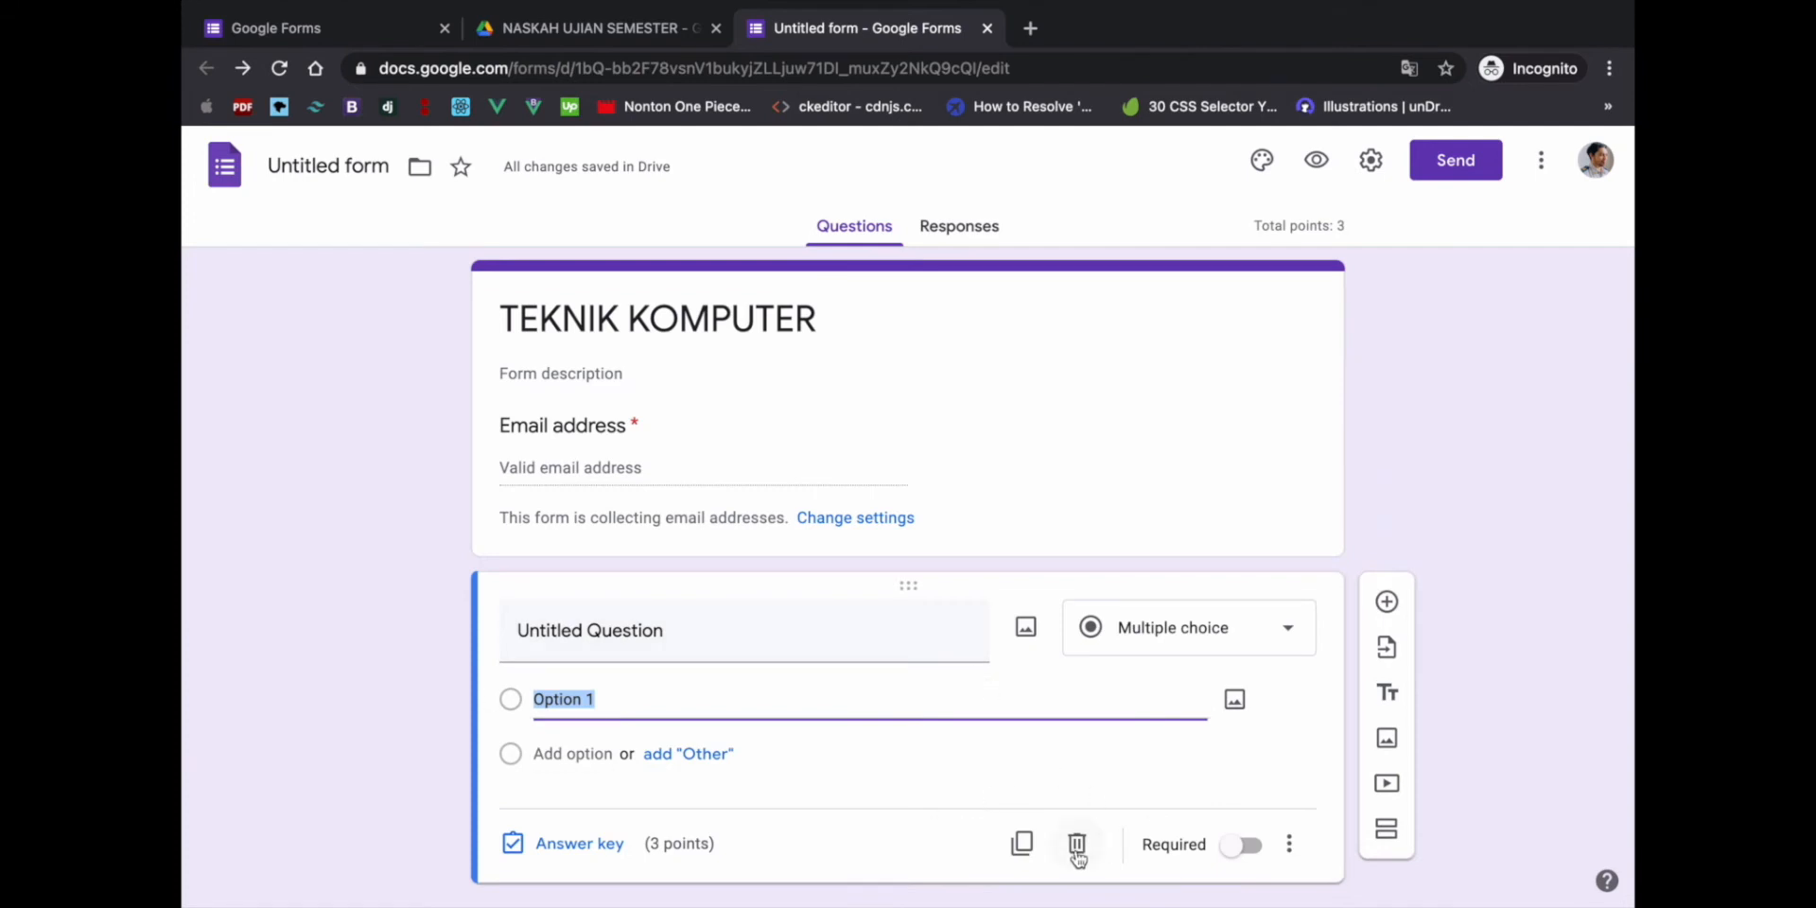
pyautogui.scroll(-1, 854, 779)
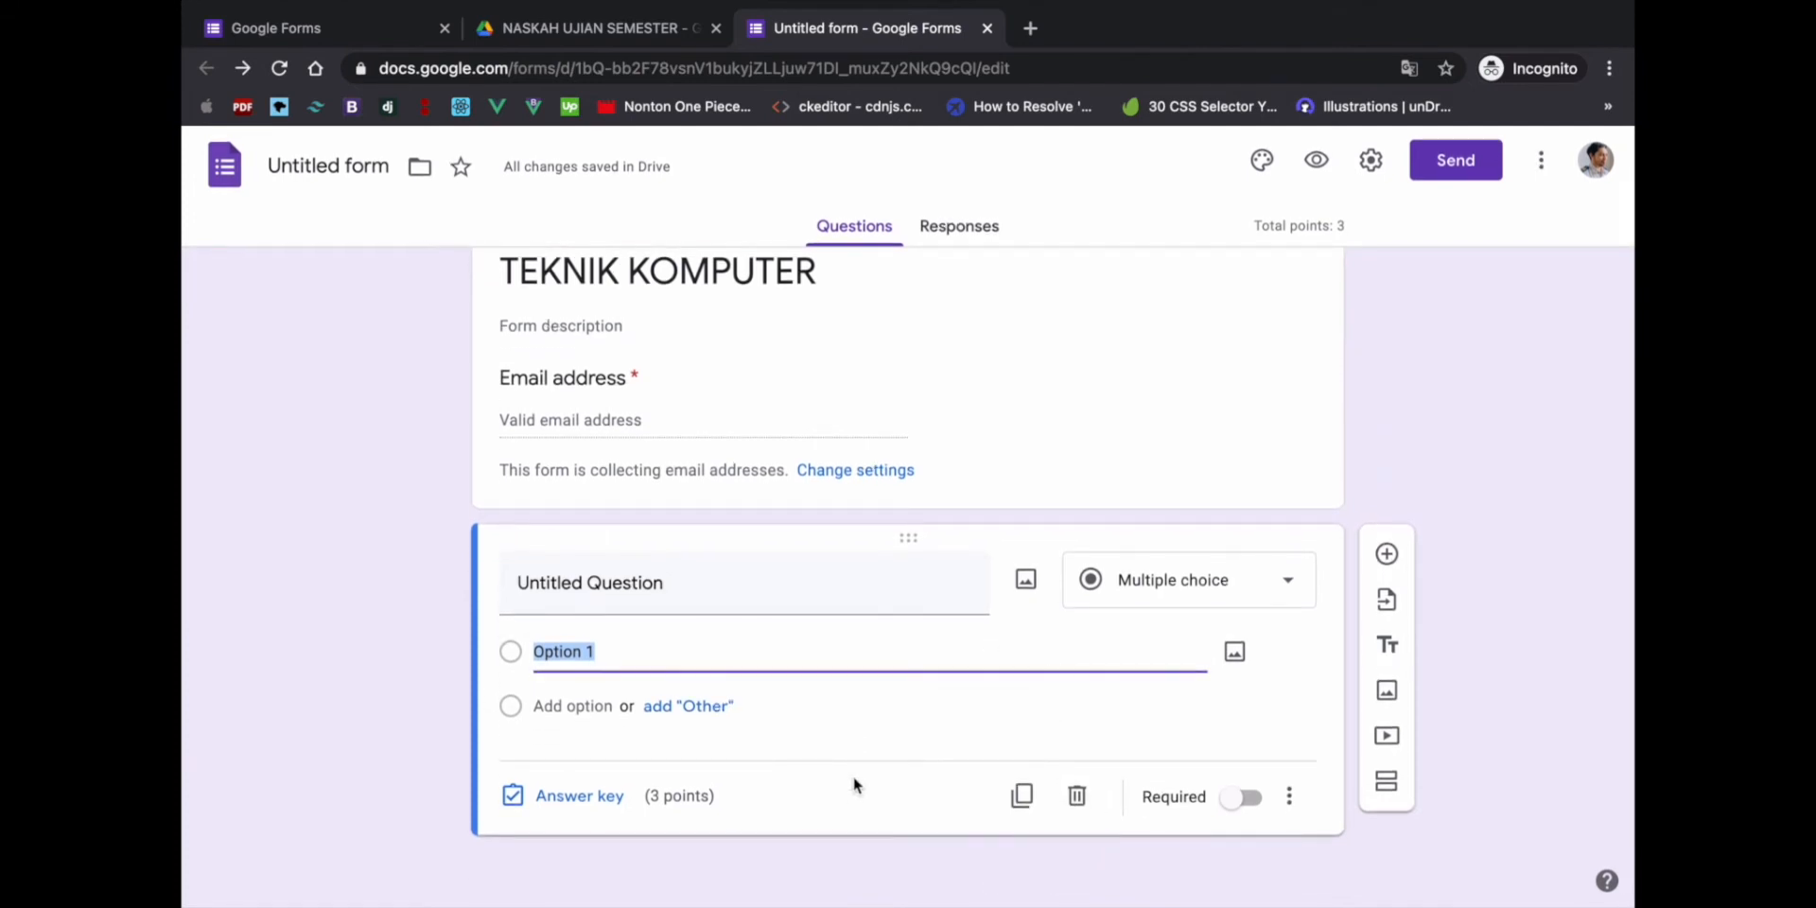
pyautogui.click(667, 612)
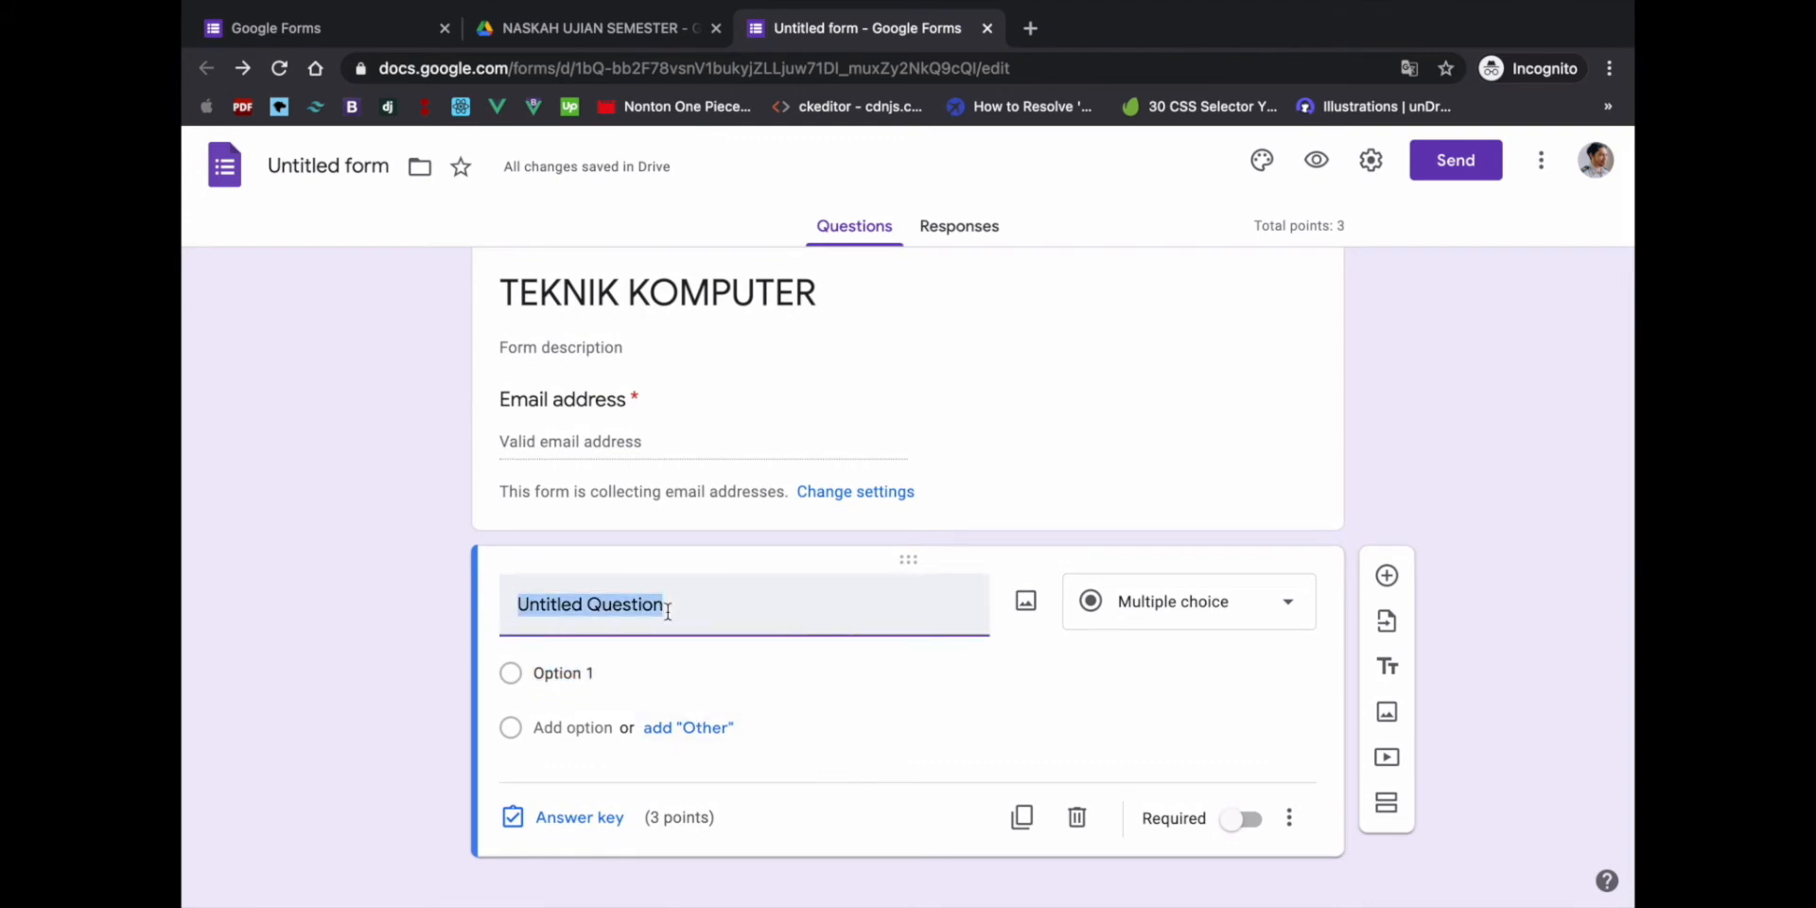
pyautogui.write('NRP')
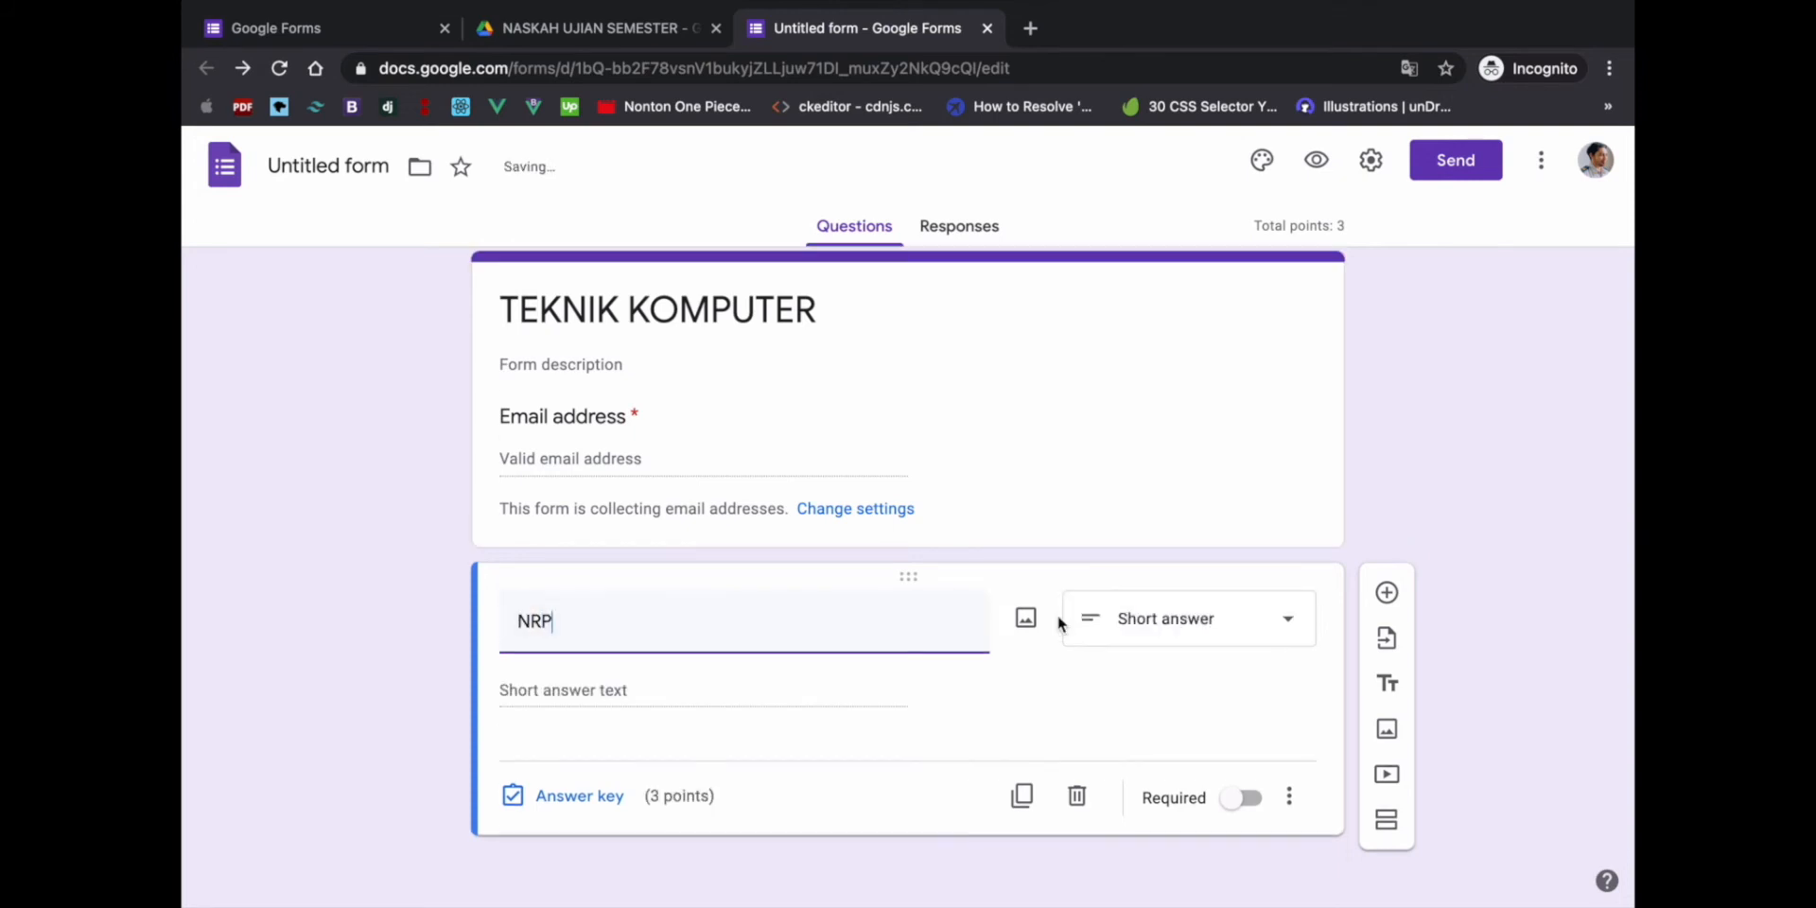
pyautogui.click(1166, 632)
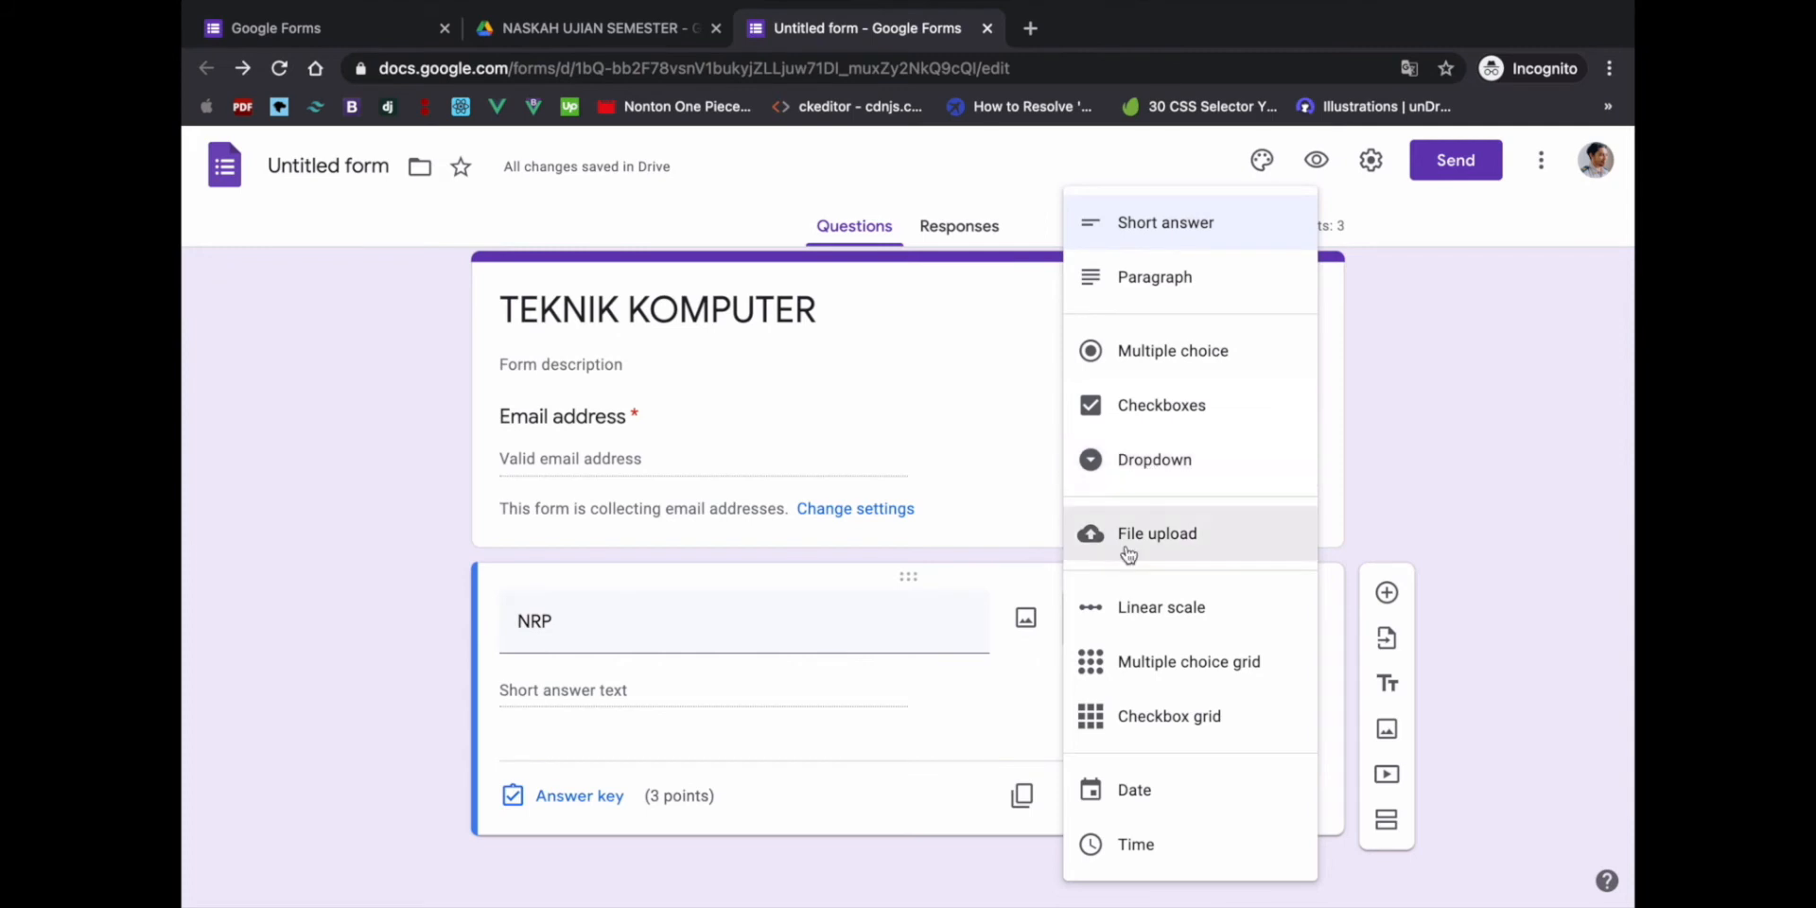
pyautogui.click(1036, 448)
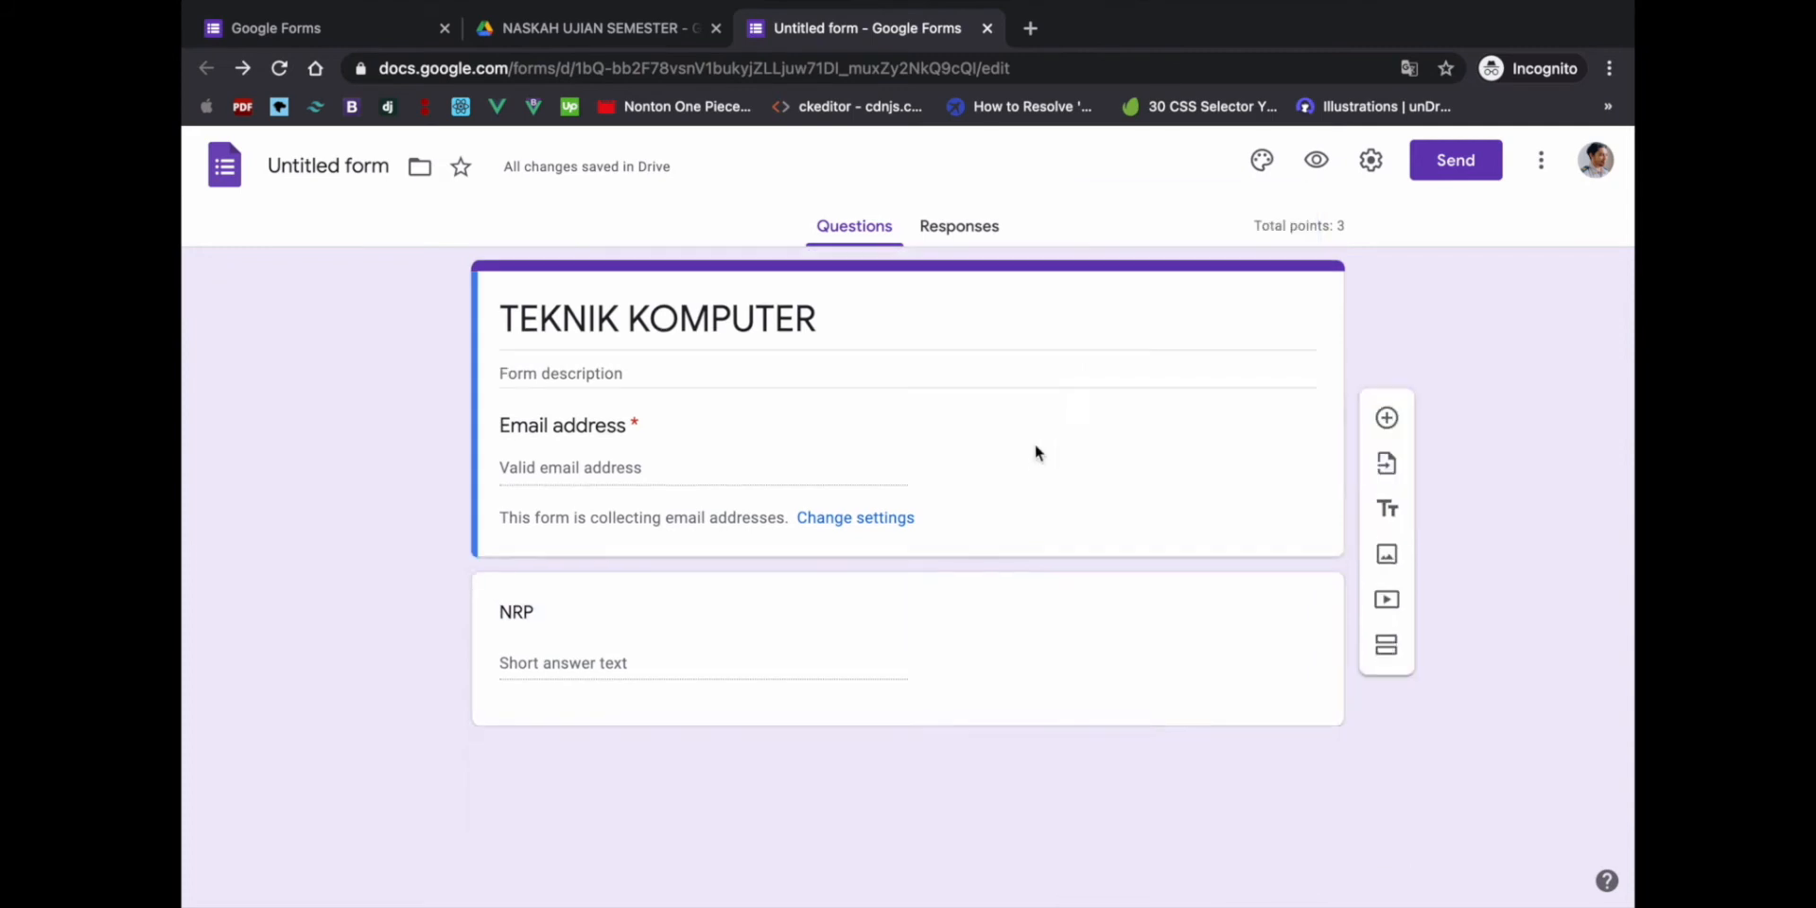
pyautogui.click(870, 634)
pyautogui.scroll(-1, 825, 714)
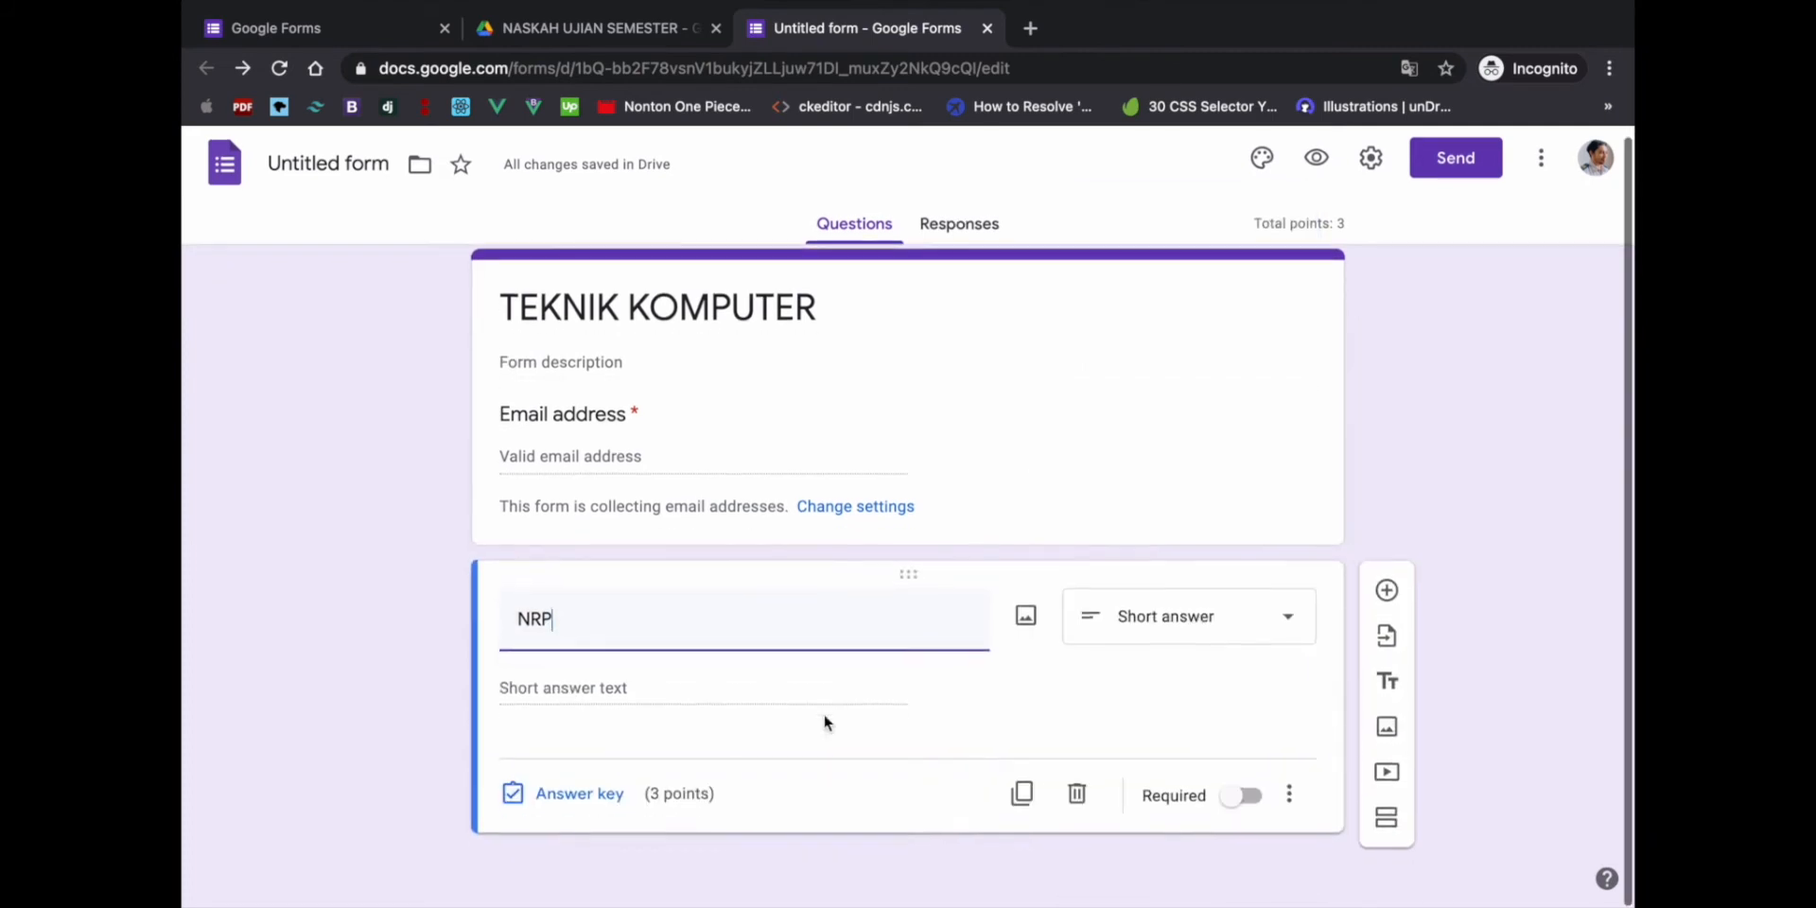
pyautogui.click(565, 799)
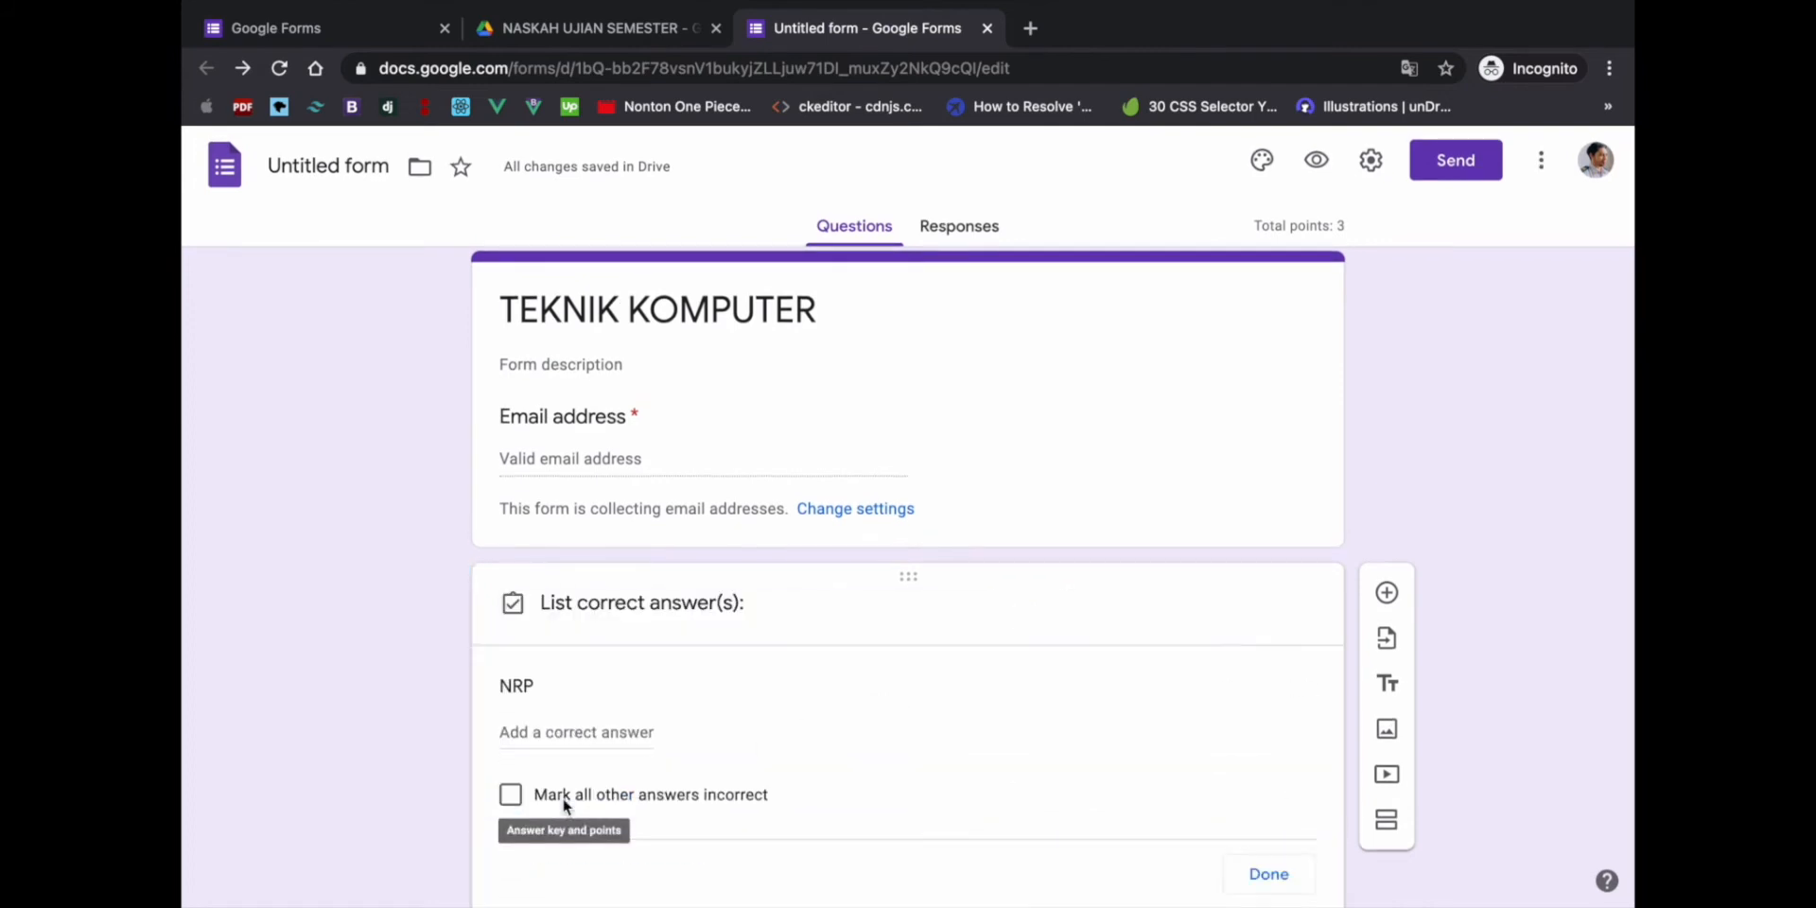
pyautogui.write('0')
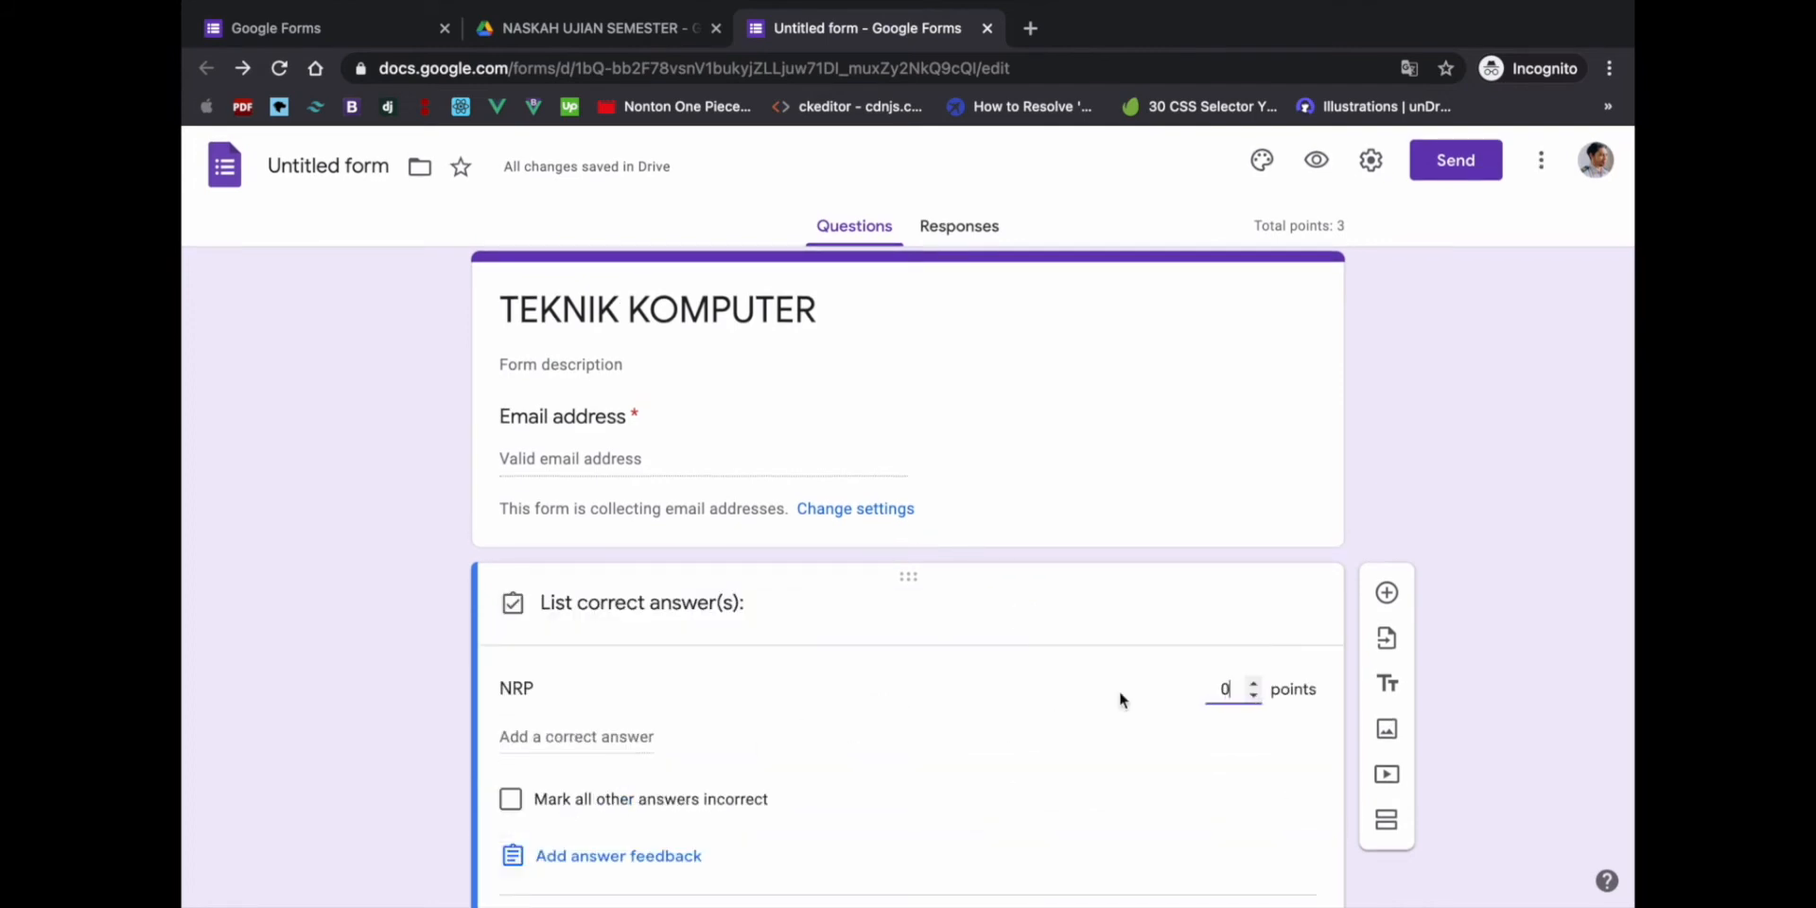
pyautogui.scroll(-3, 1135, 681)
pyautogui.click(1268, 802)
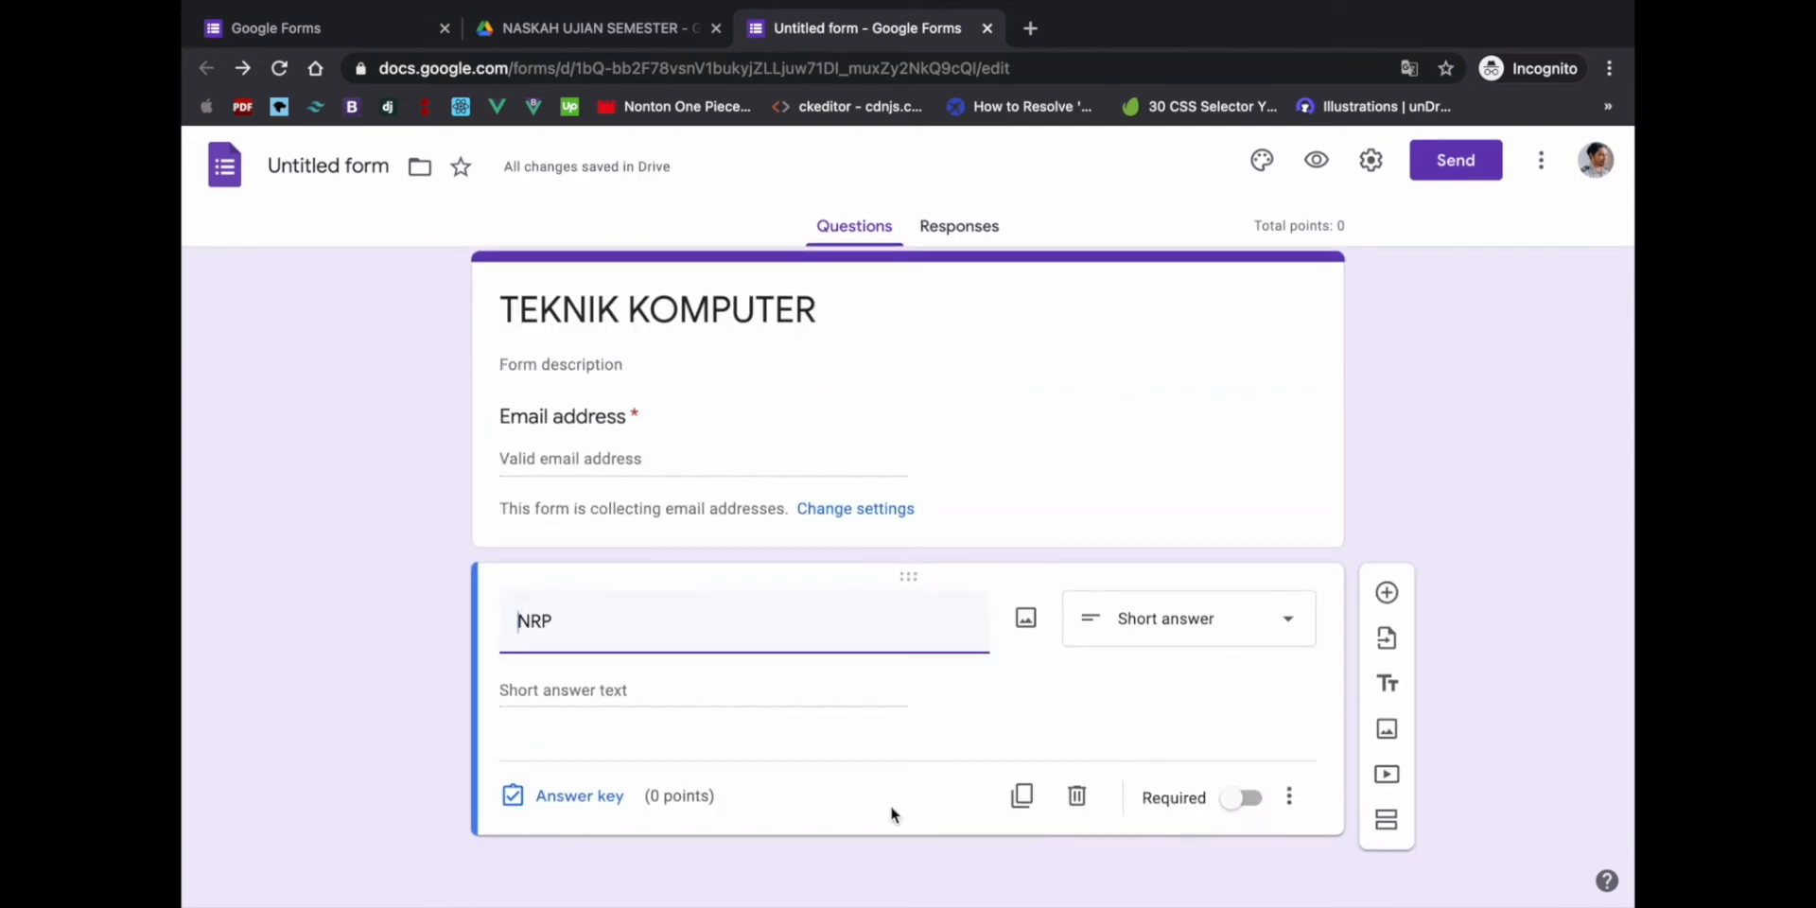
# - Duplicate NRP as a 'NAMA' question and mark both NRP and NAMA required
pyautogui.click(1031, 815)
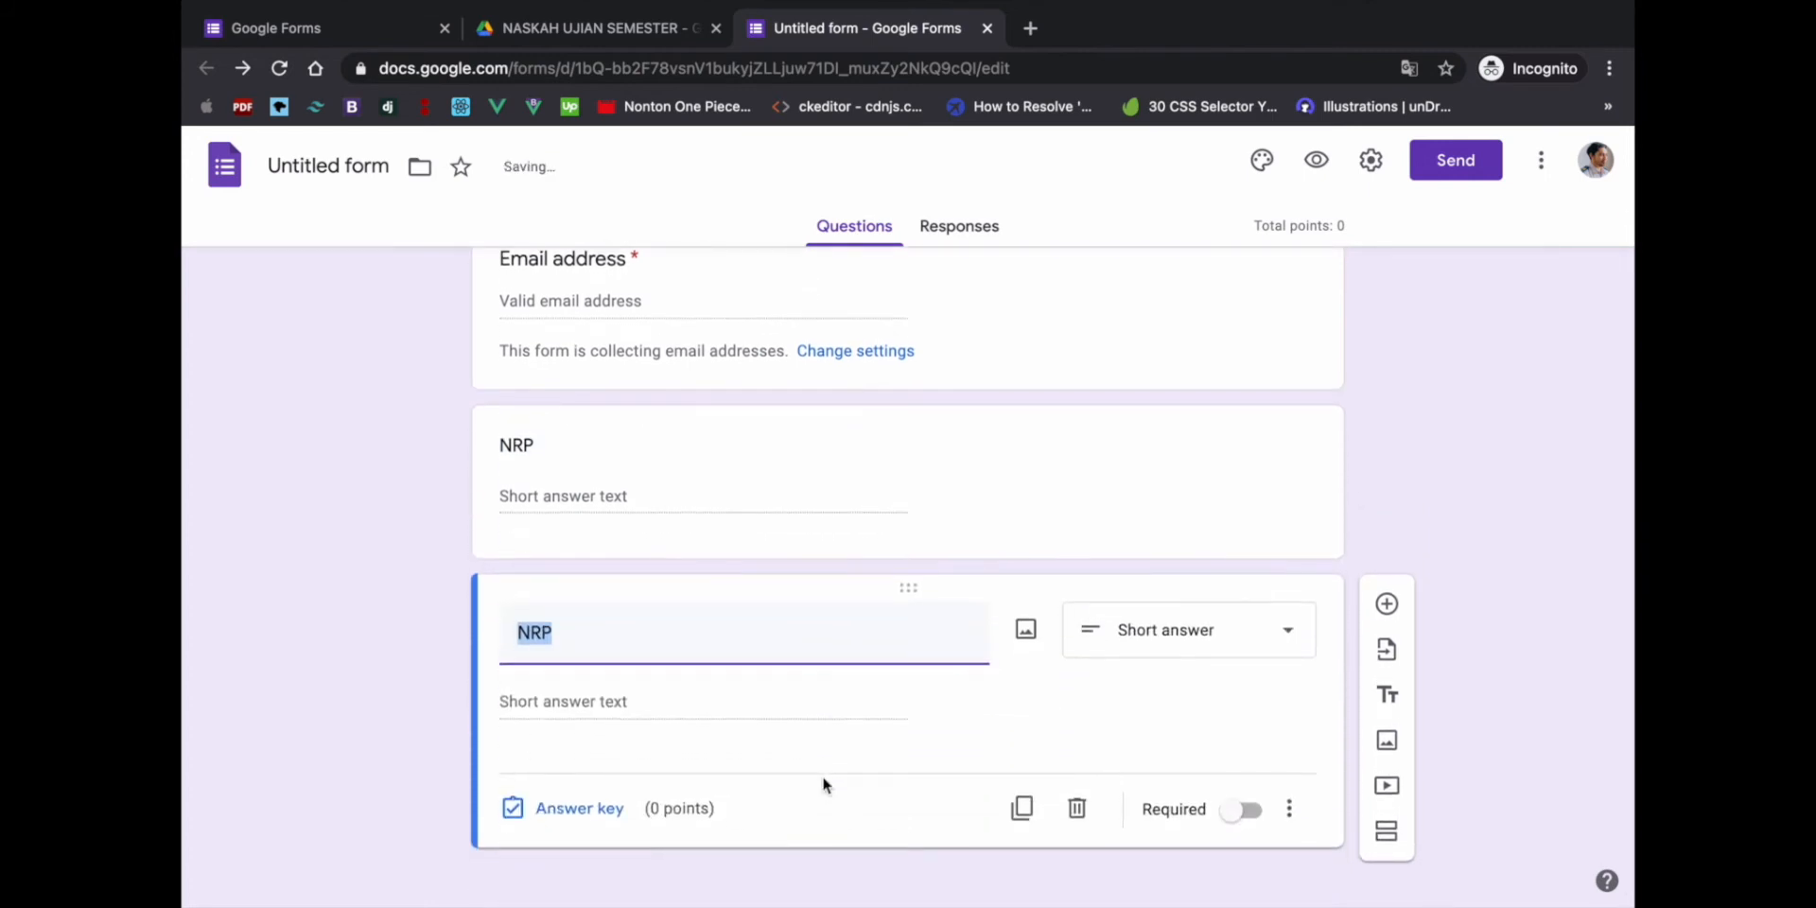
pyautogui.write('NAMA')
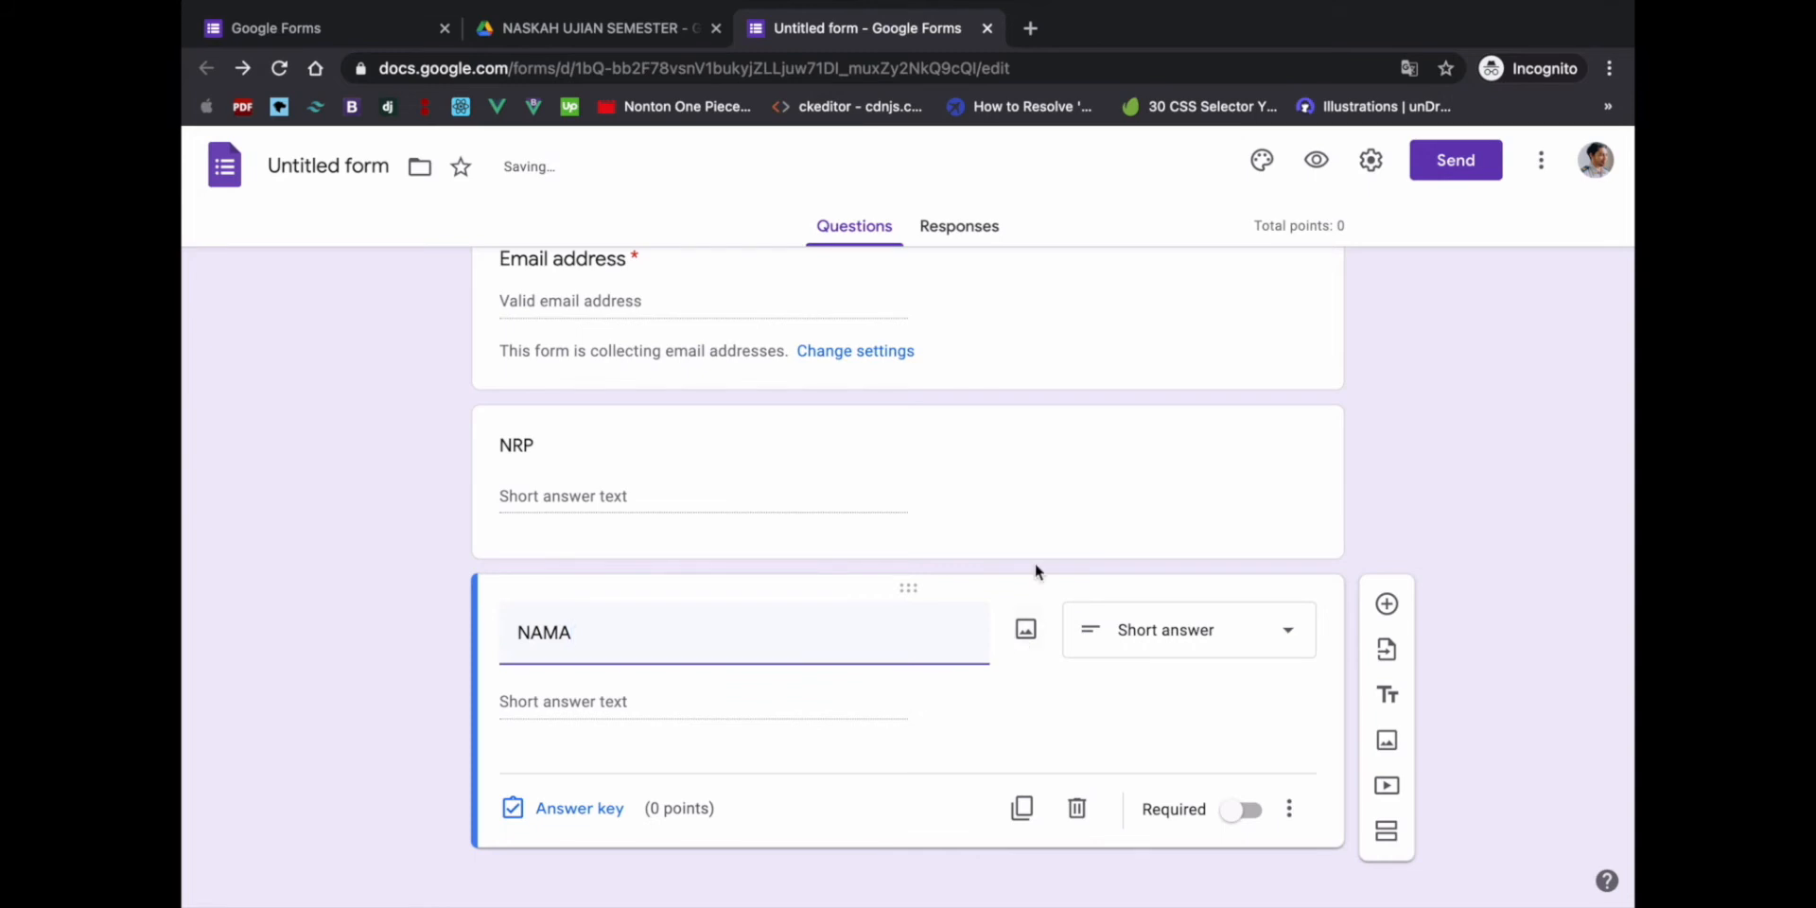
pyautogui.click(1042, 514)
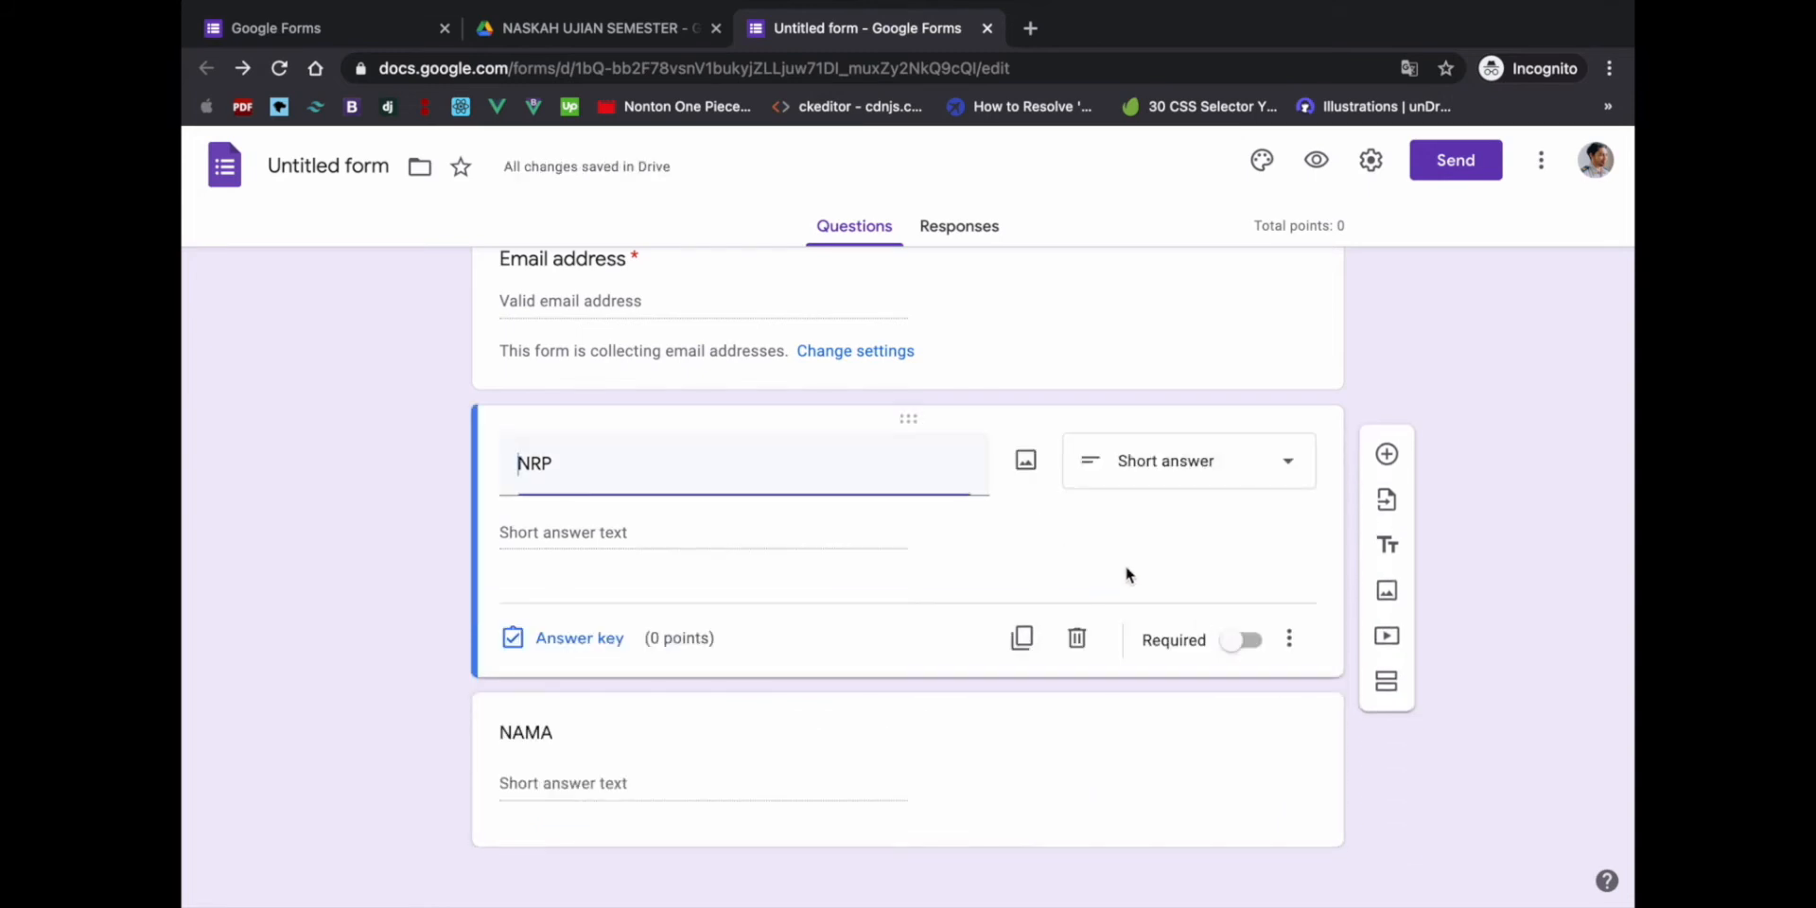
pyautogui.click(1247, 641)
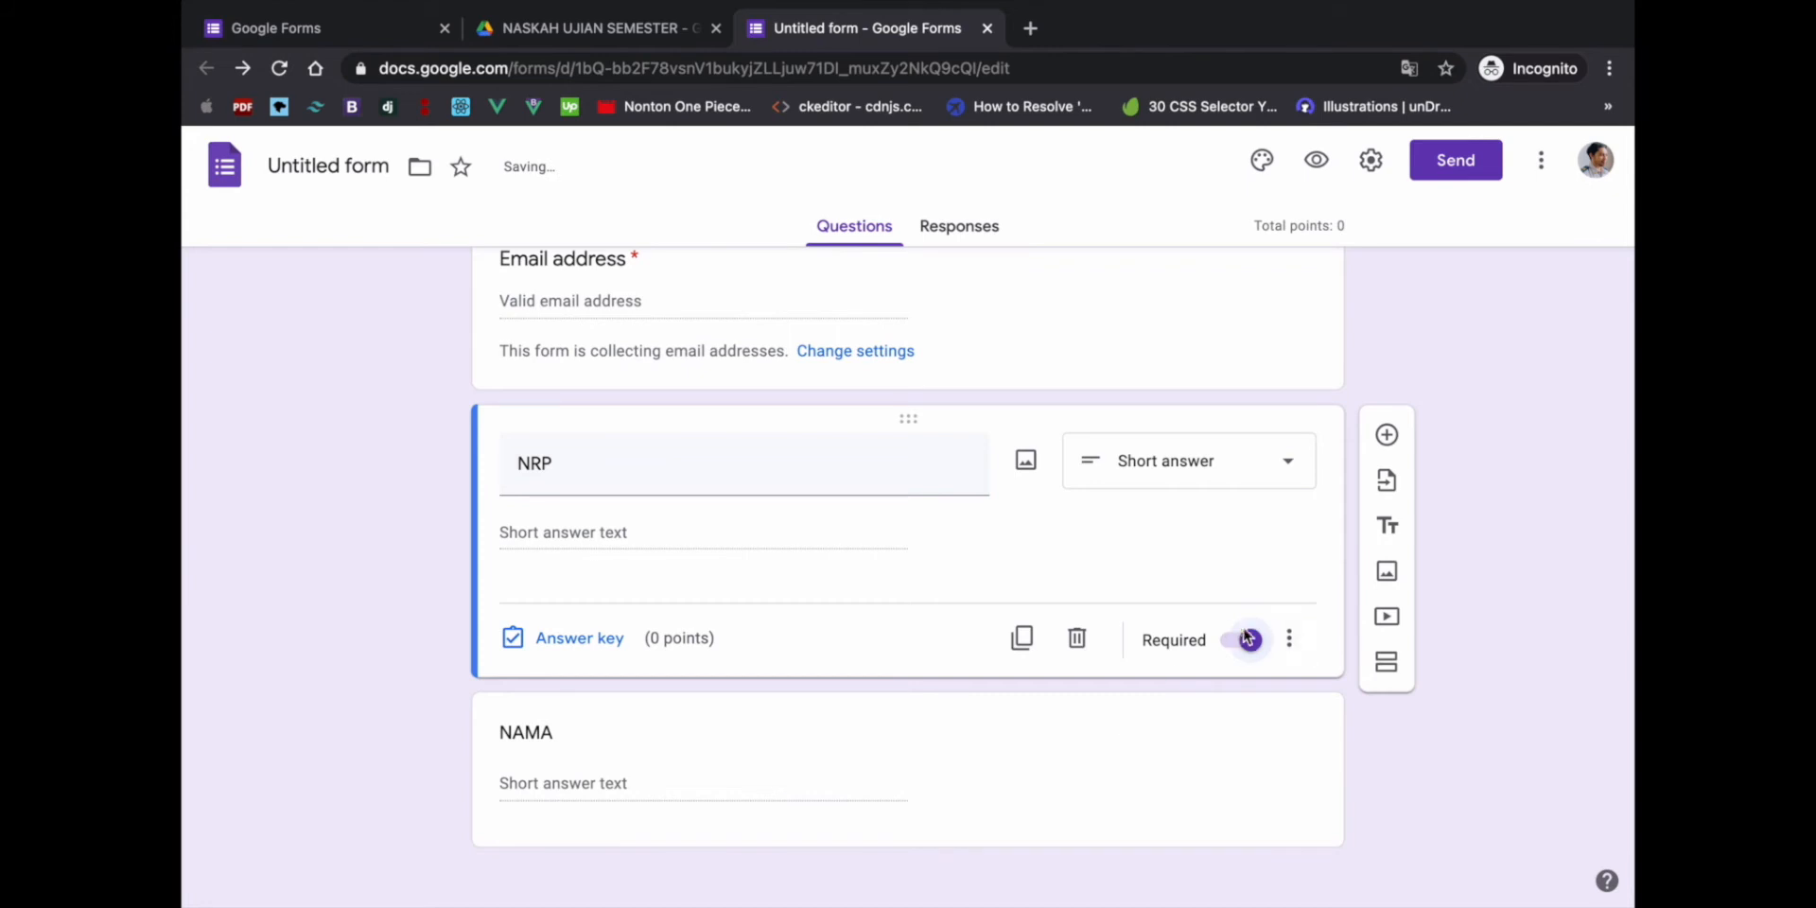
pyautogui.click(1070, 724)
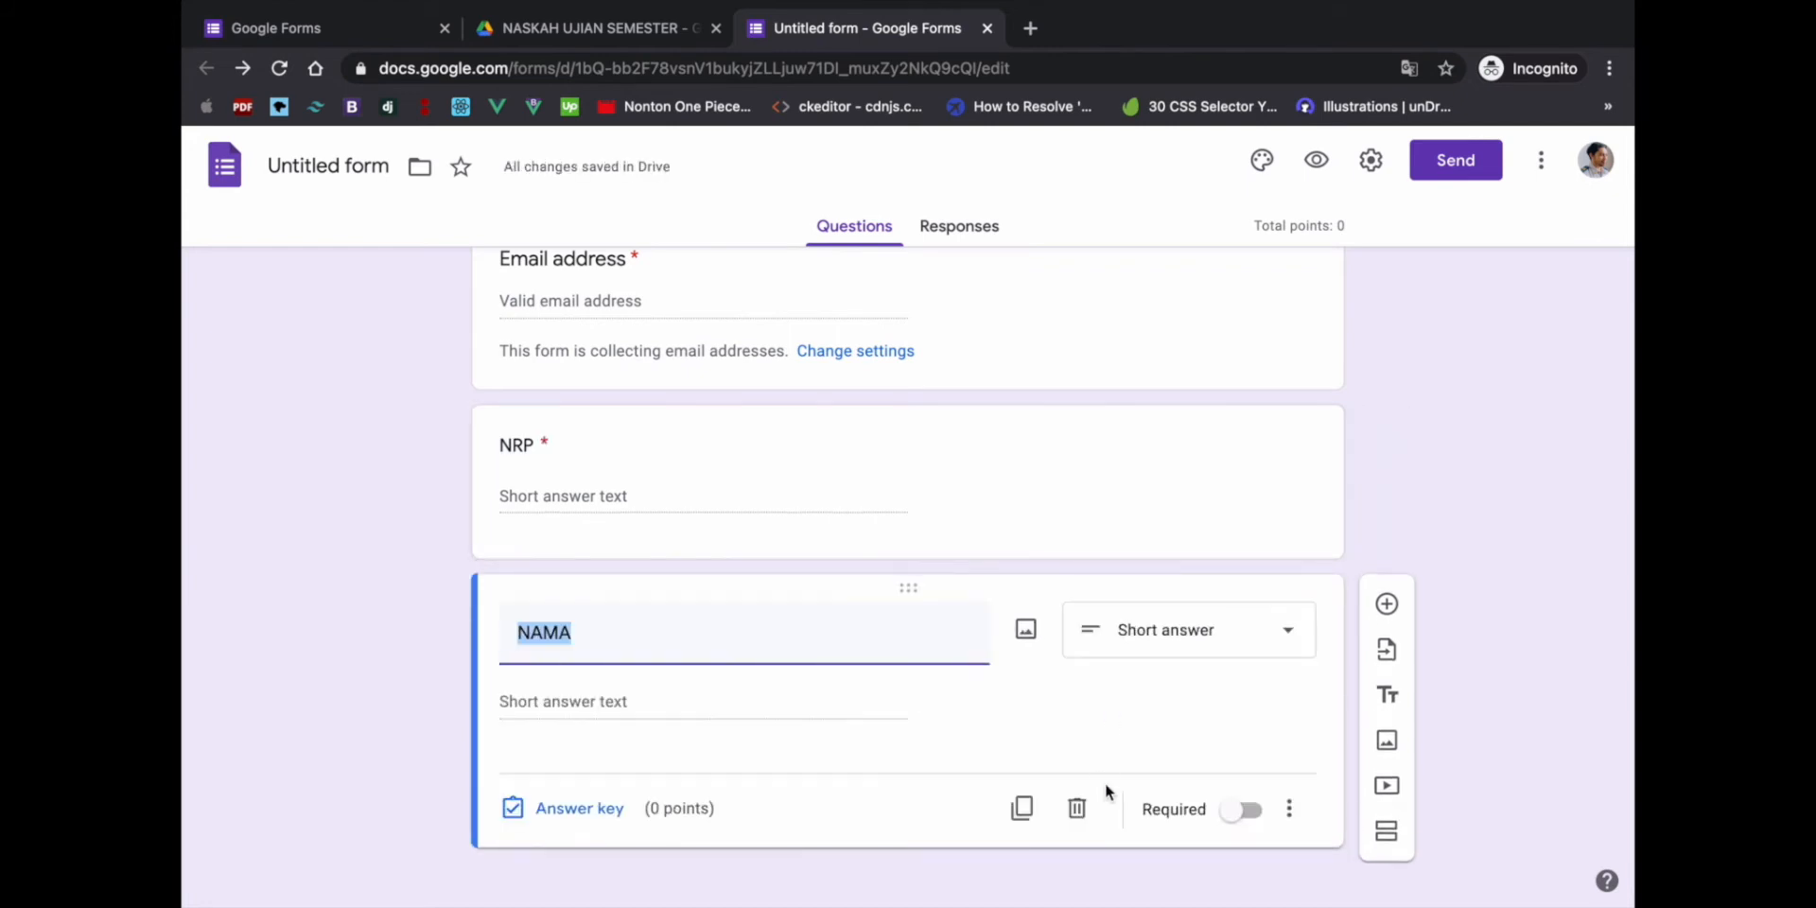
pyautogui.click(1239, 812)
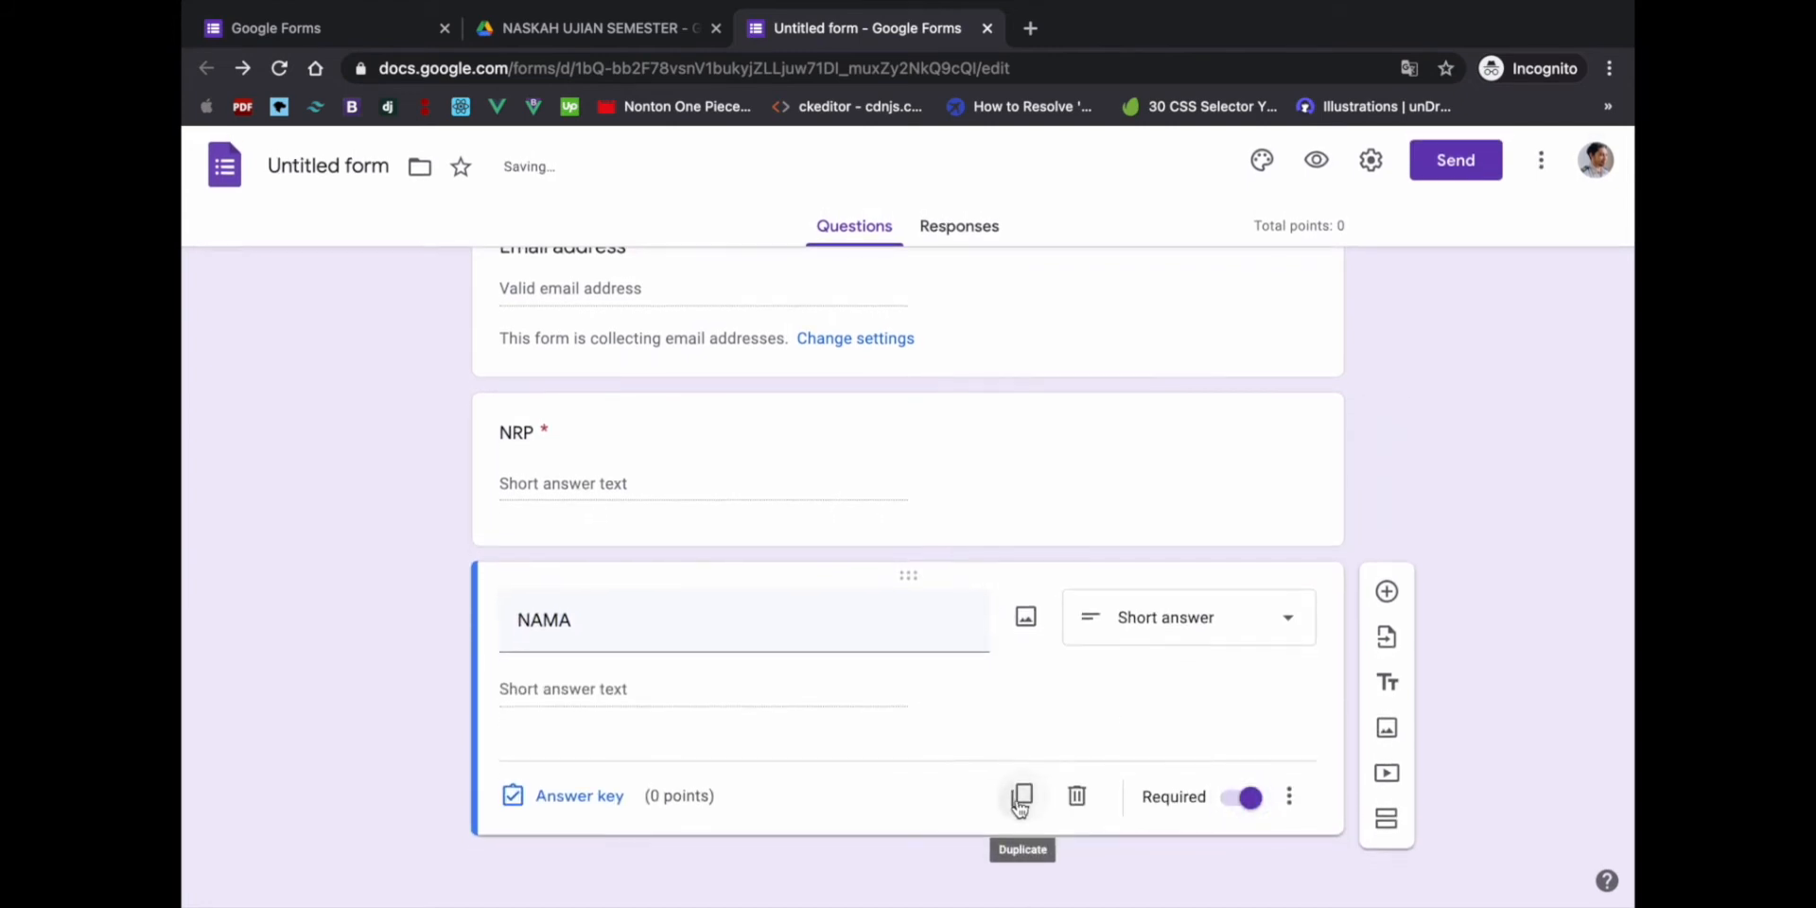
# - Duplicate the NAMA question and retitle the copy 'KELAS'
pyautogui.click(1020, 798)
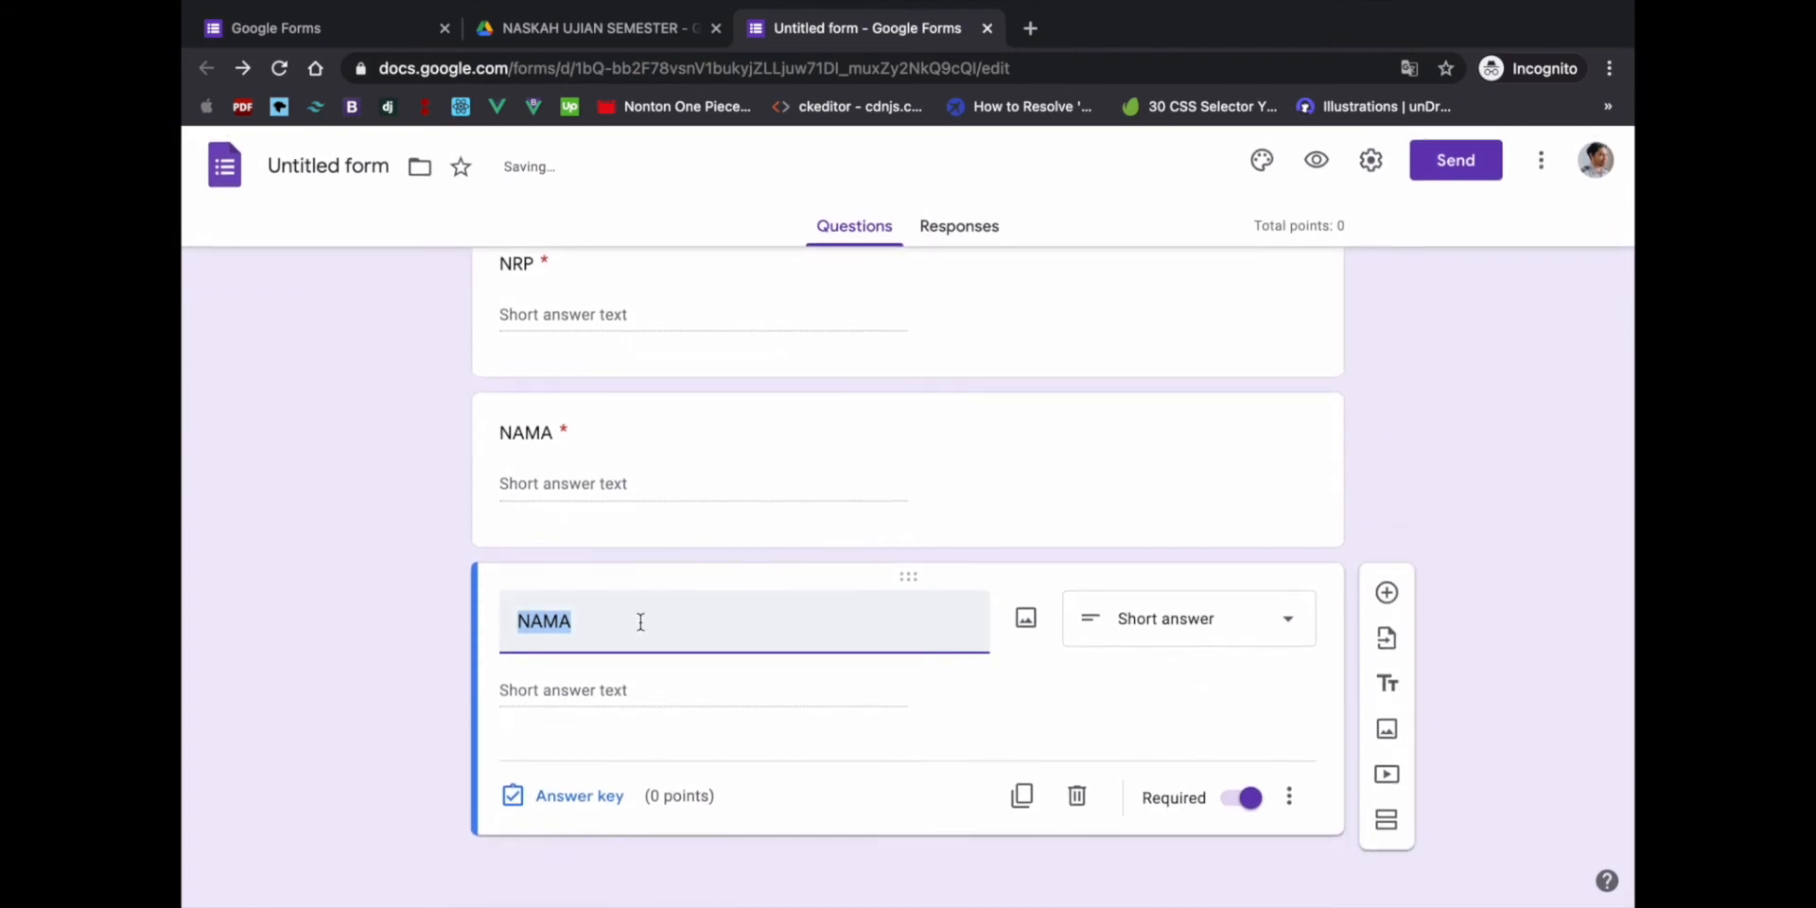
pyautogui.click(606, 620)
pyautogui.moveTo(581, 616); pyautogui.dragTo(466, 608)
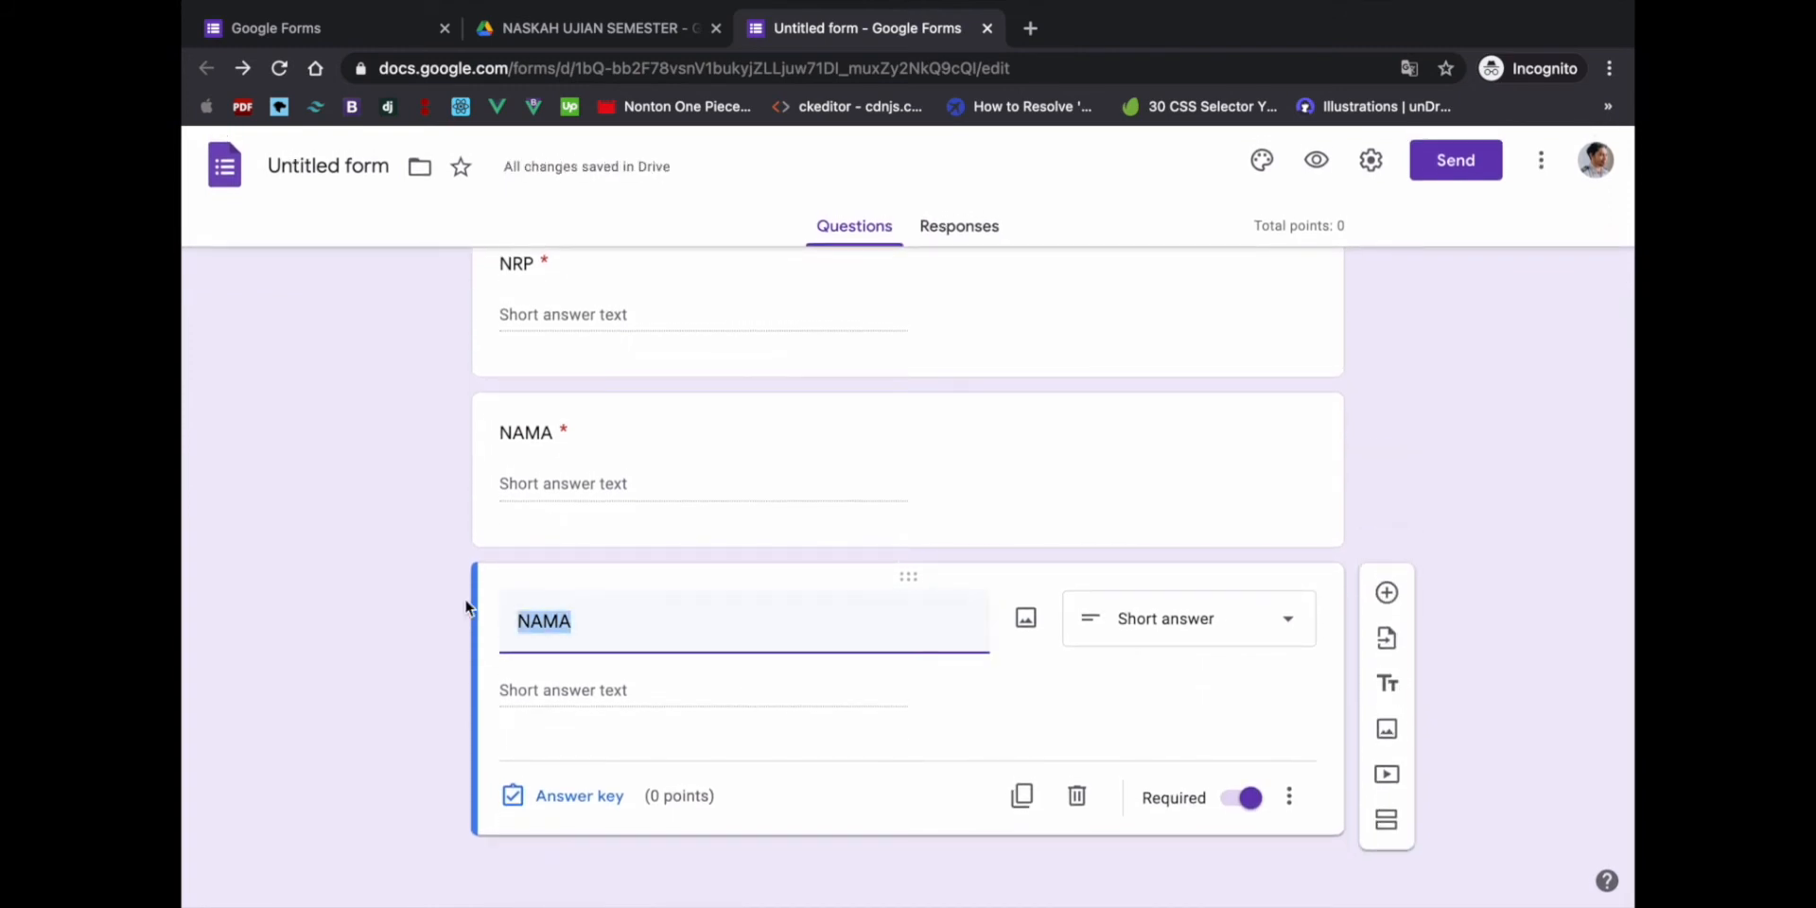
pyautogui.write('KELAS')
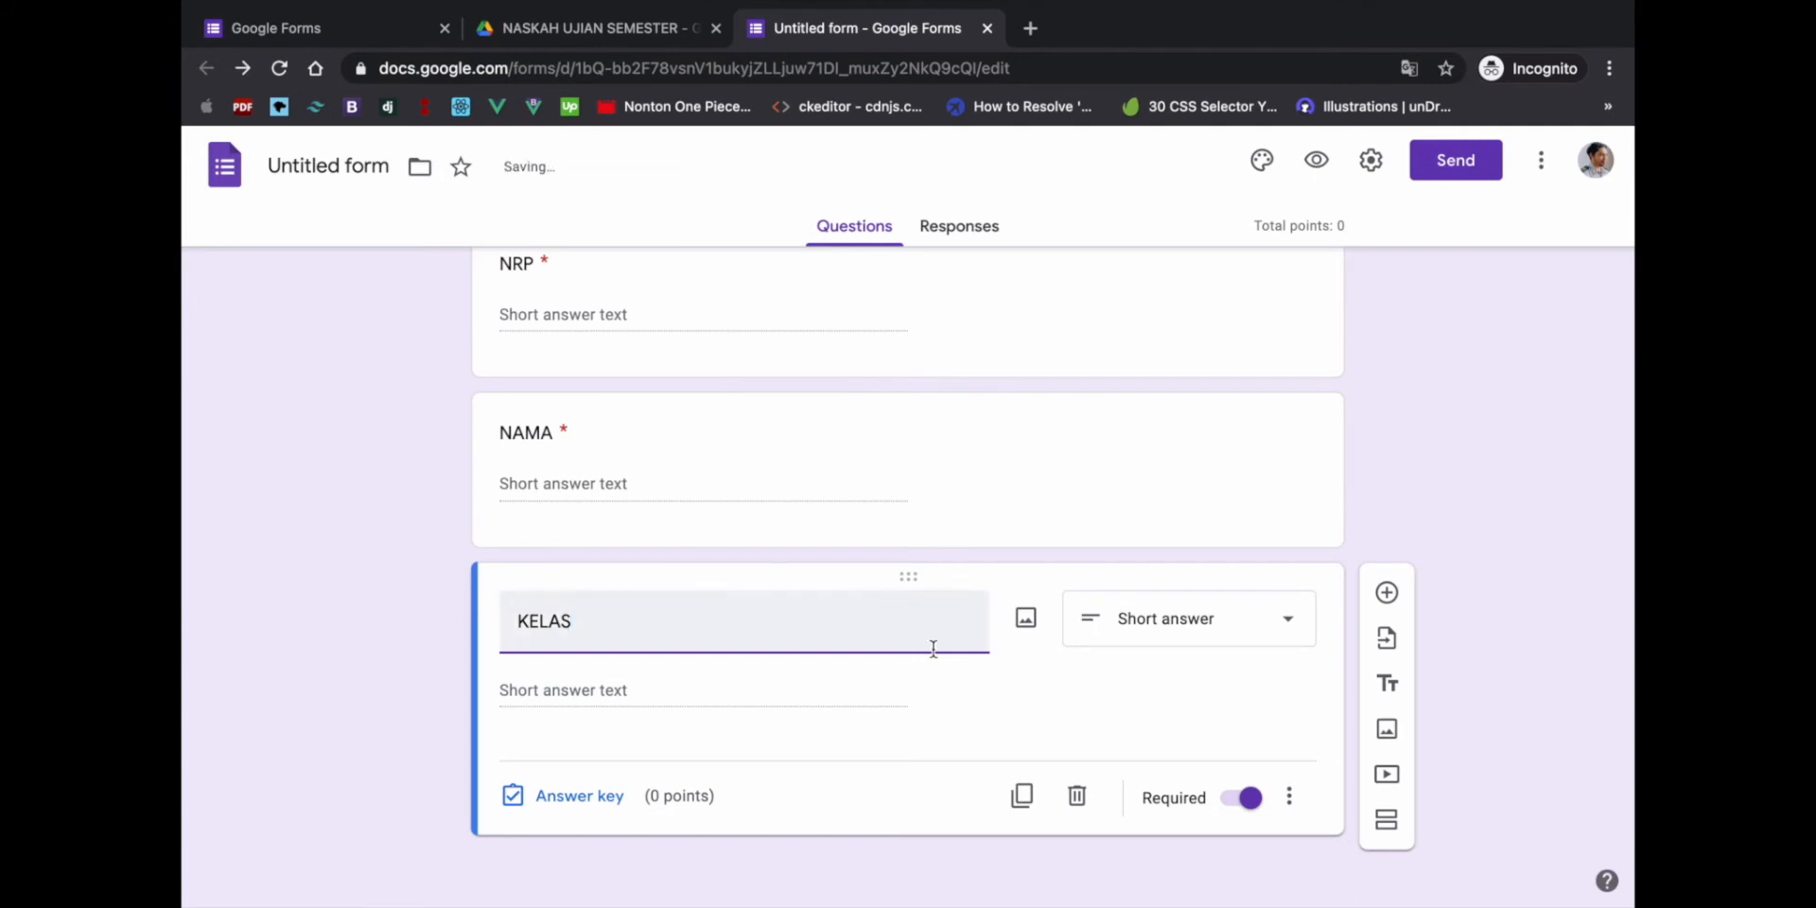
# - Make KELAS a dropdown with choices '1 A / SN' and '1 B / SN', then add a new question after it
pyautogui.click(1225, 624)
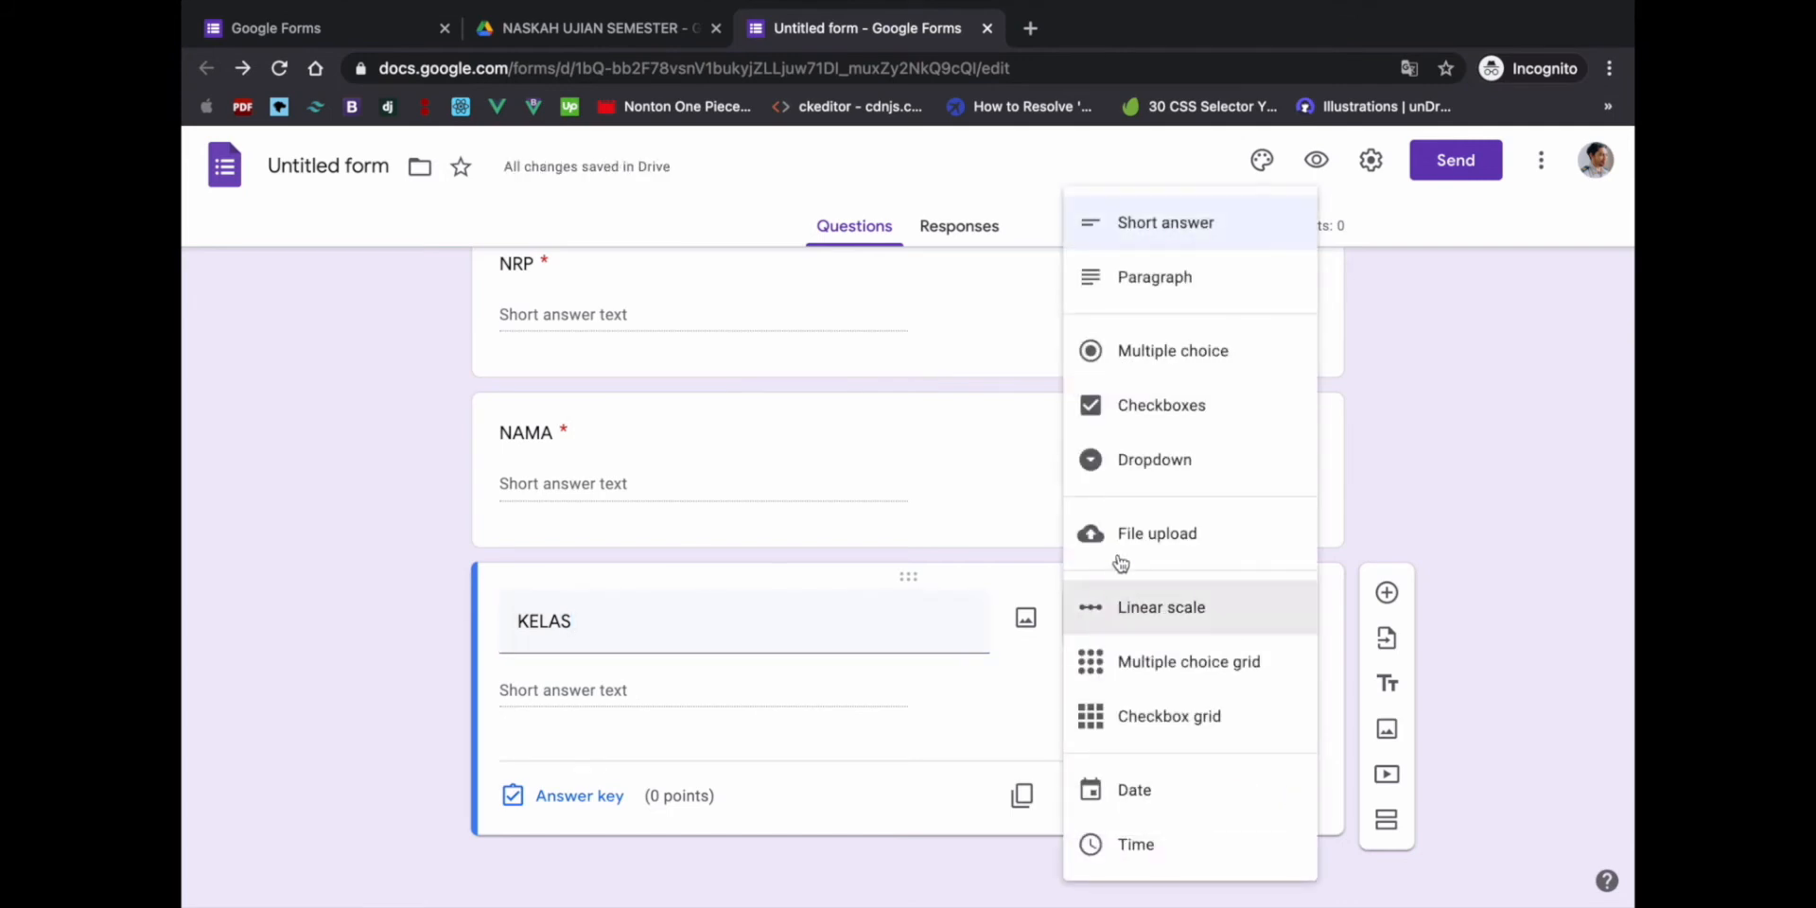
pyautogui.click(1149, 460)
pyautogui.click(613, 693)
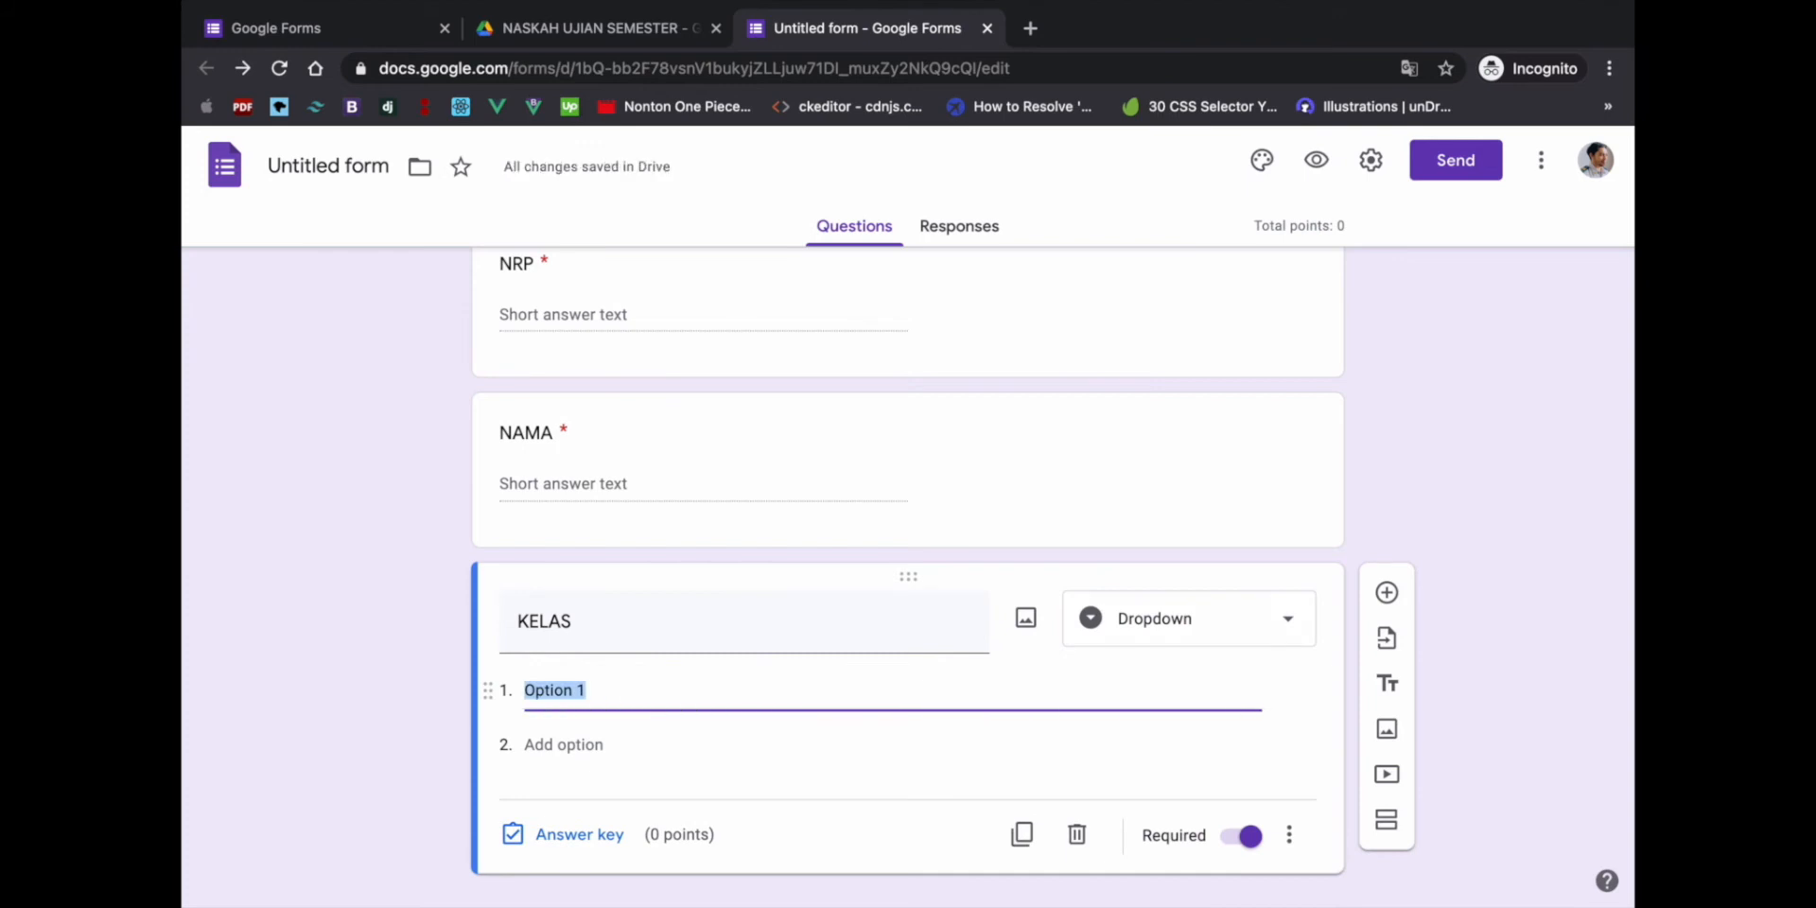
pyautogui.write('1 A')
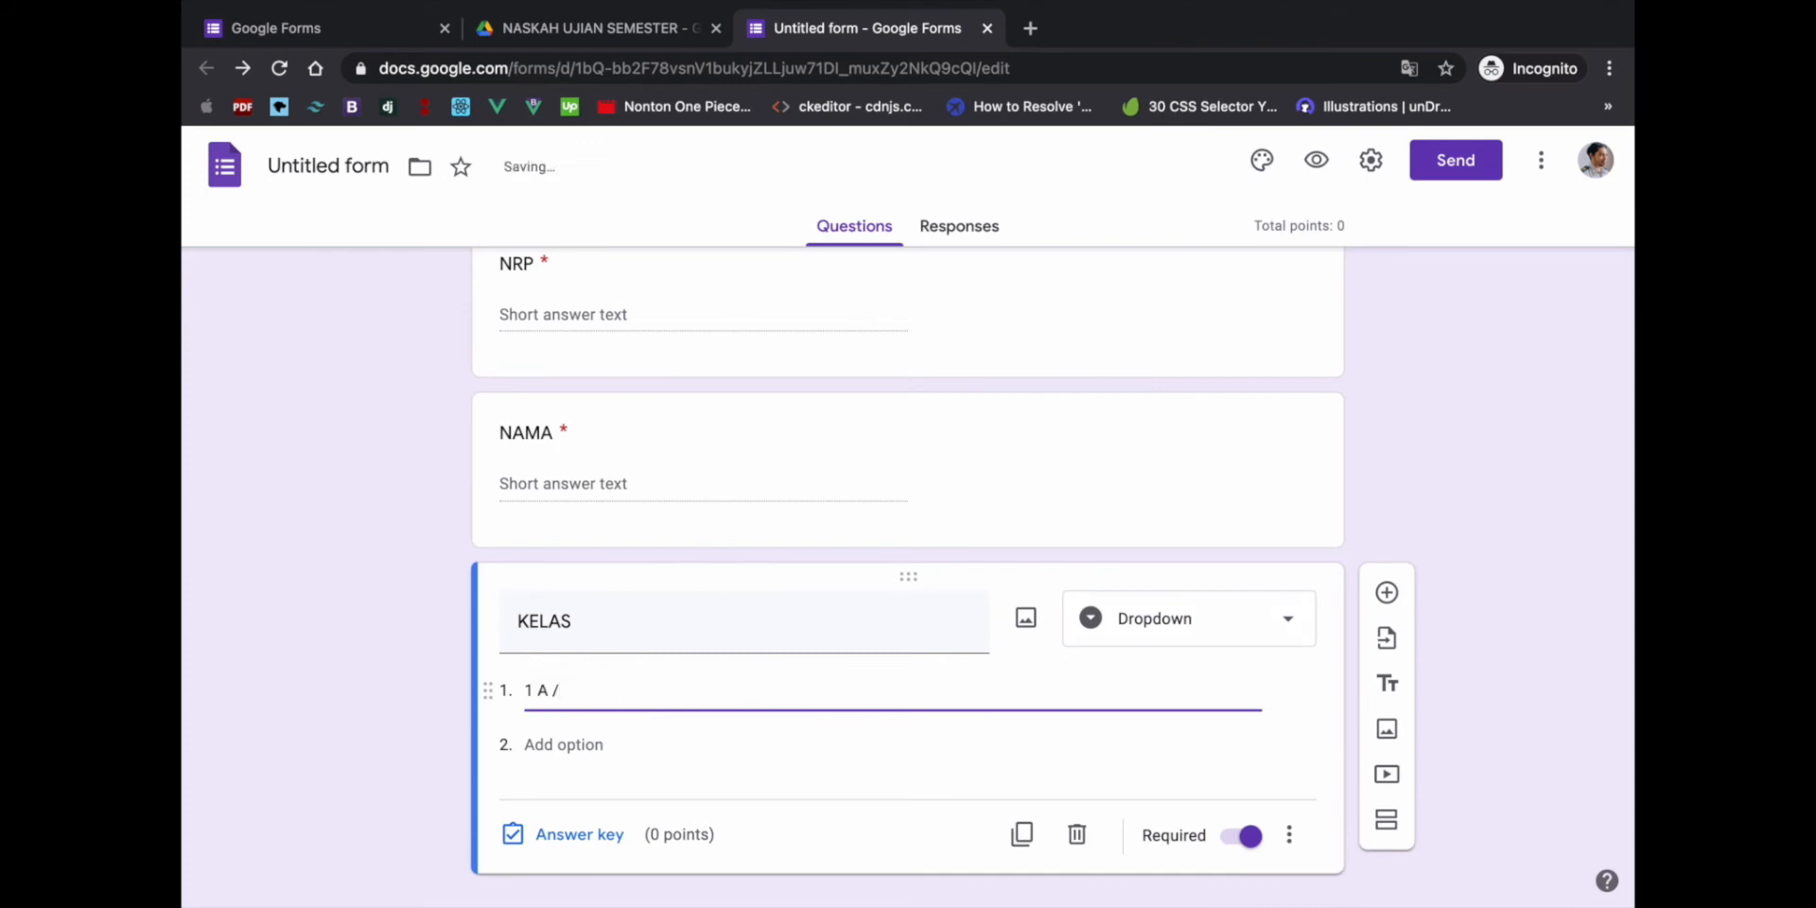
pyautogui.write(' / SN')
pyautogui.click(568, 744)
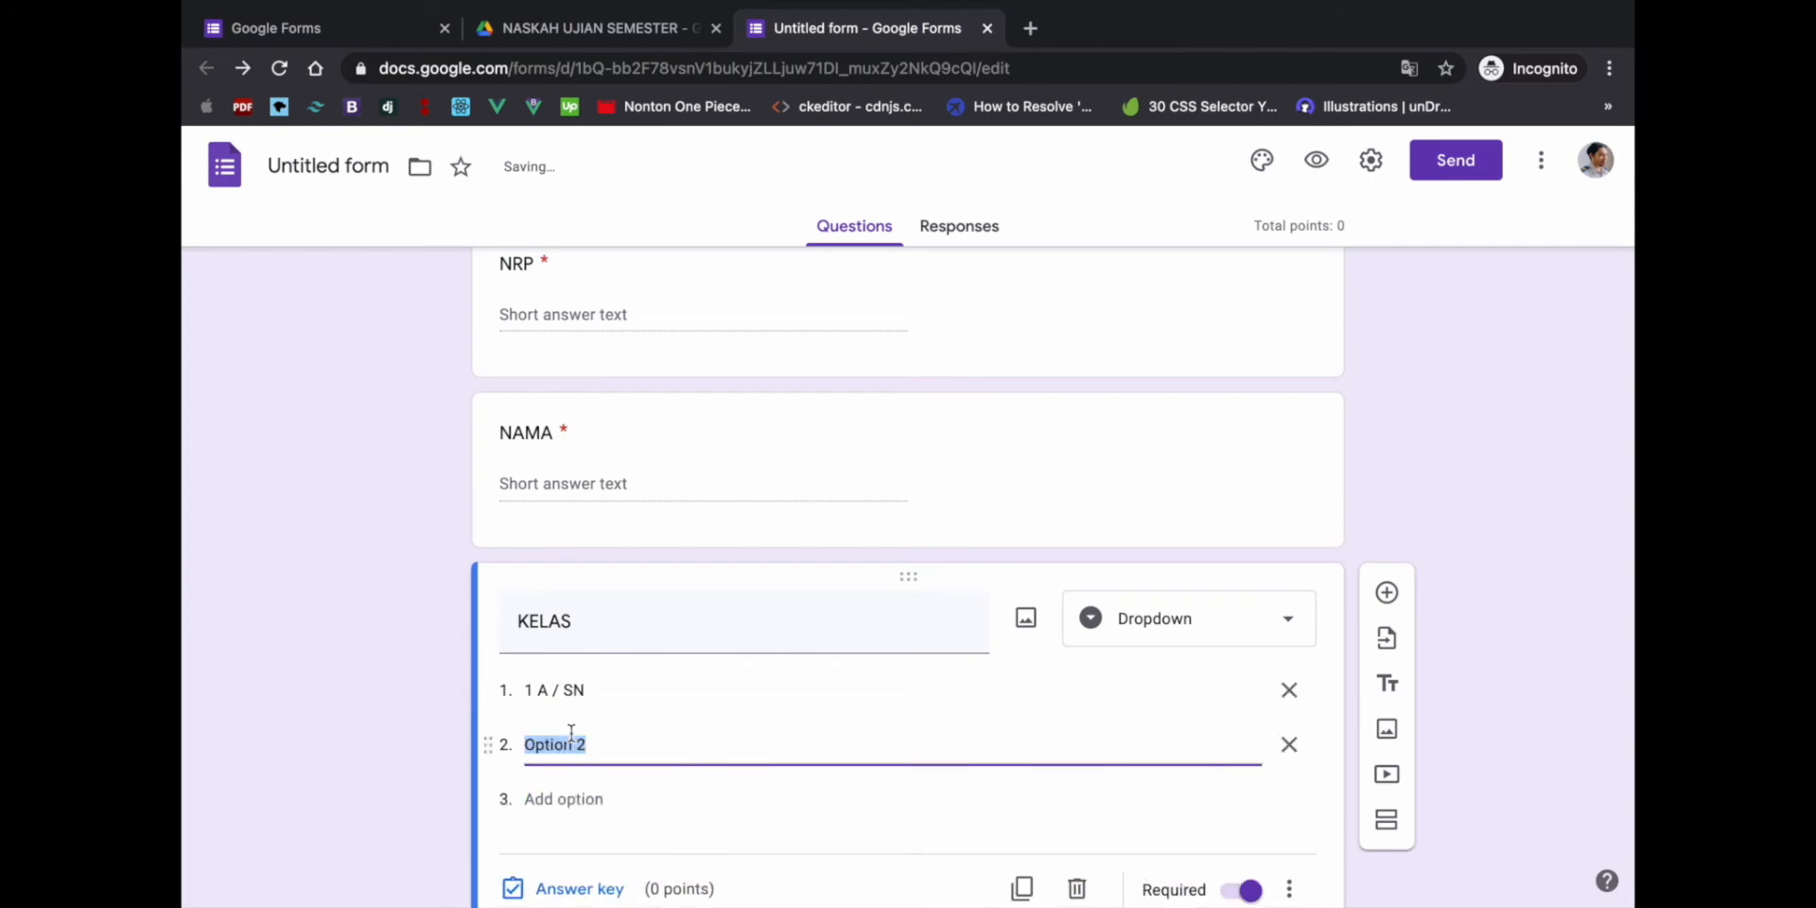
pyautogui.write('1 B / SN')
pyautogui.scroll(-2, 651, 667)
pyautogui.scroll(4, 650, 667)
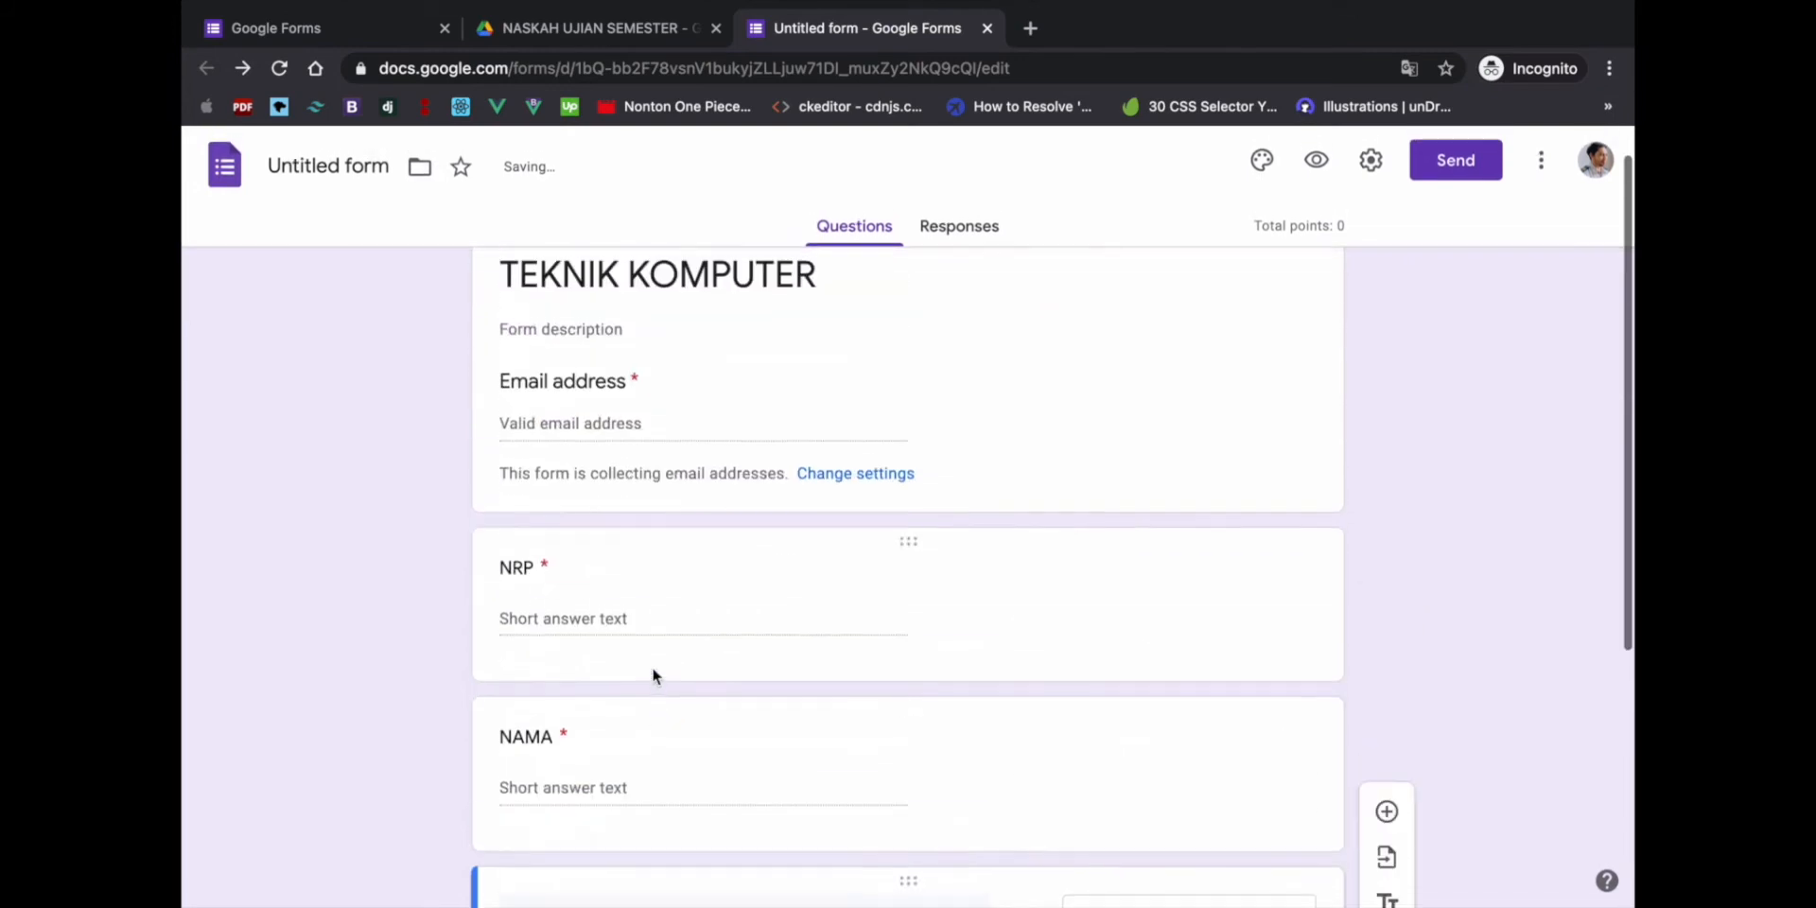
pyautogui.scroll(-4, 650, 667)
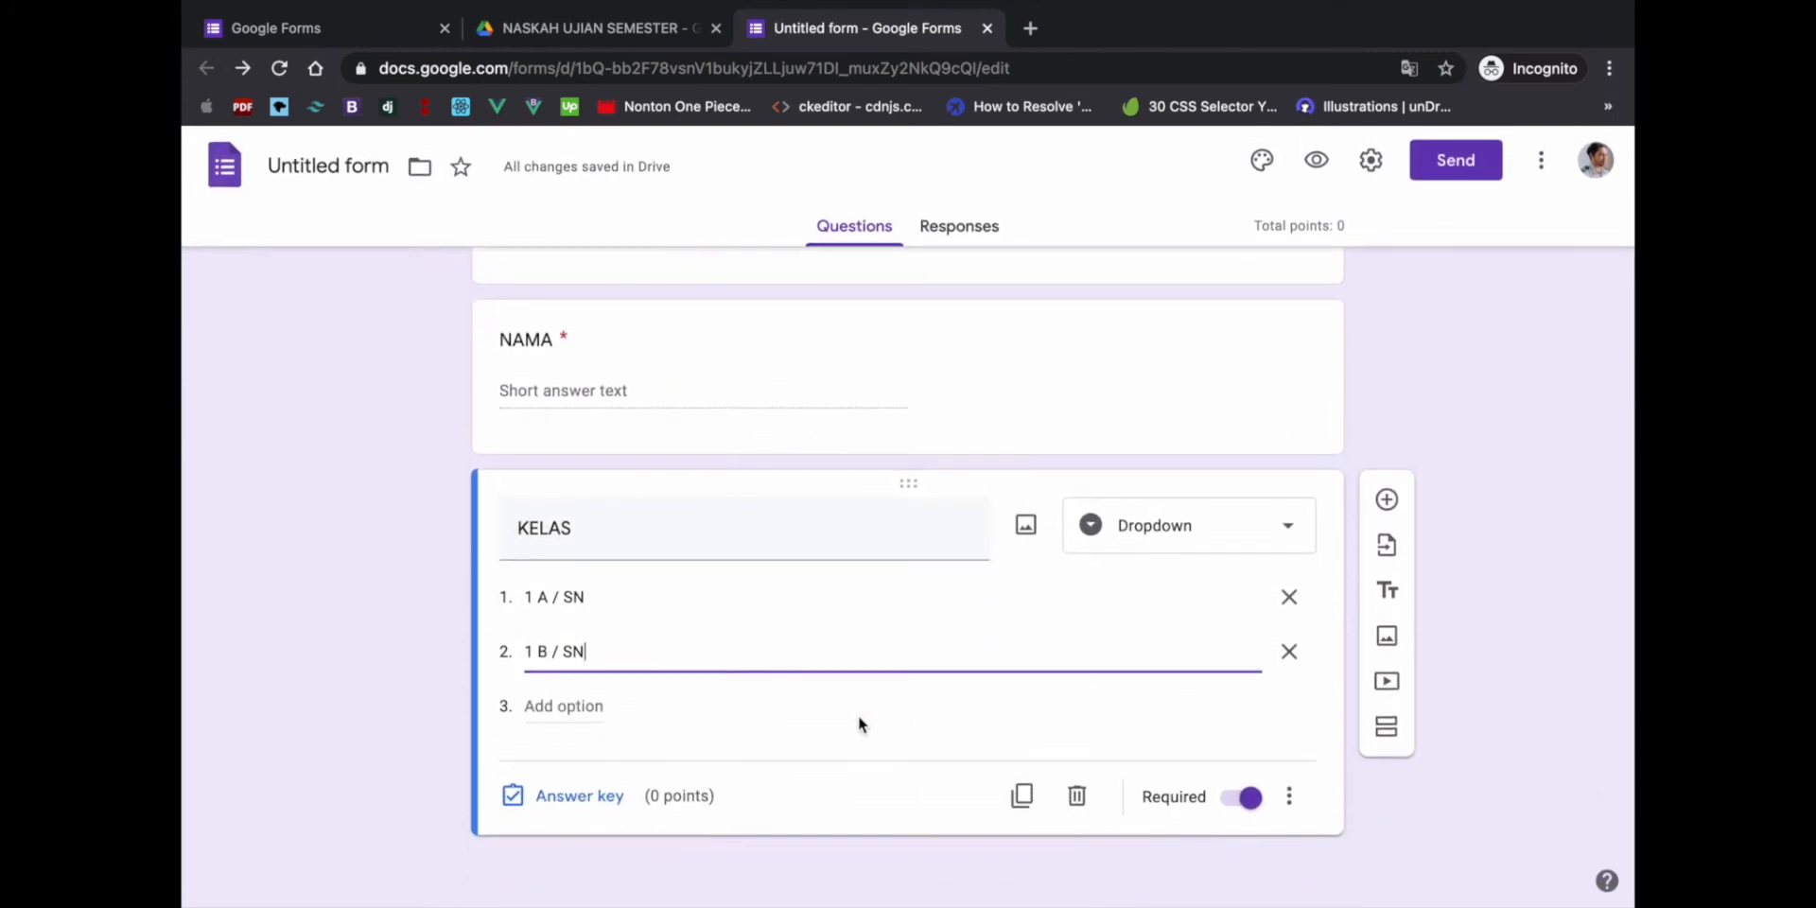
pyautogui.click(1386, 502)
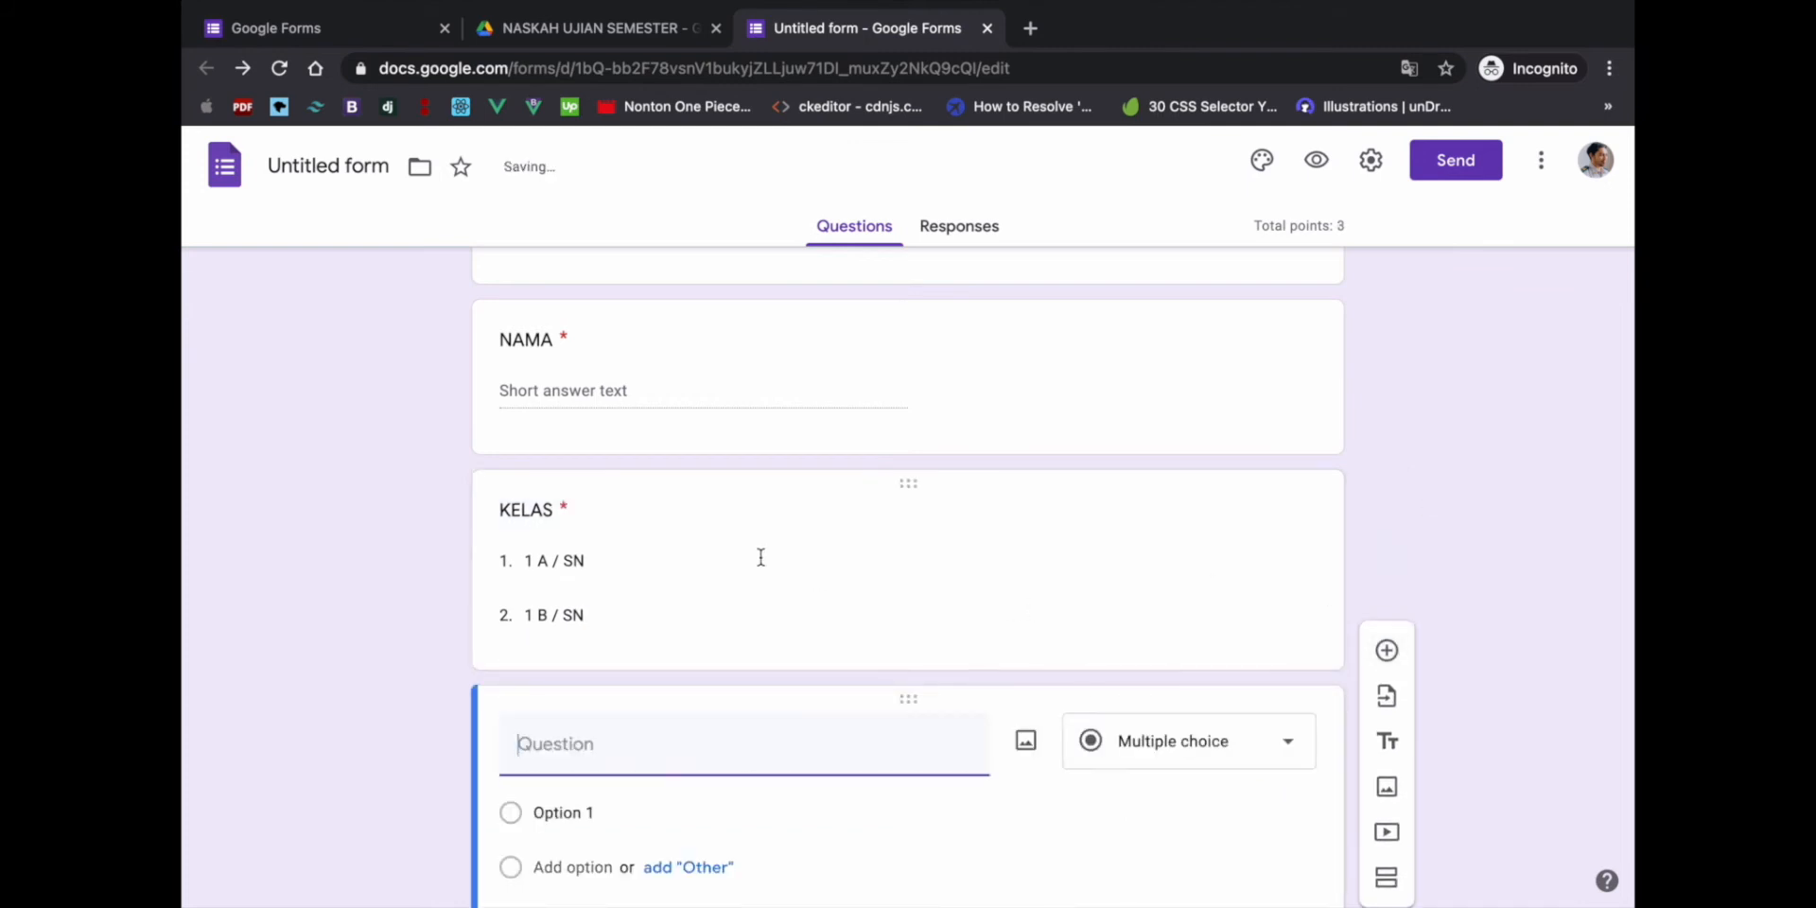
# - Copy question 1's text from the Word exam document and return to the form
pyautogui.scroll(4, 761, 557)
pyautogui.scroll(-1, 761, 558)
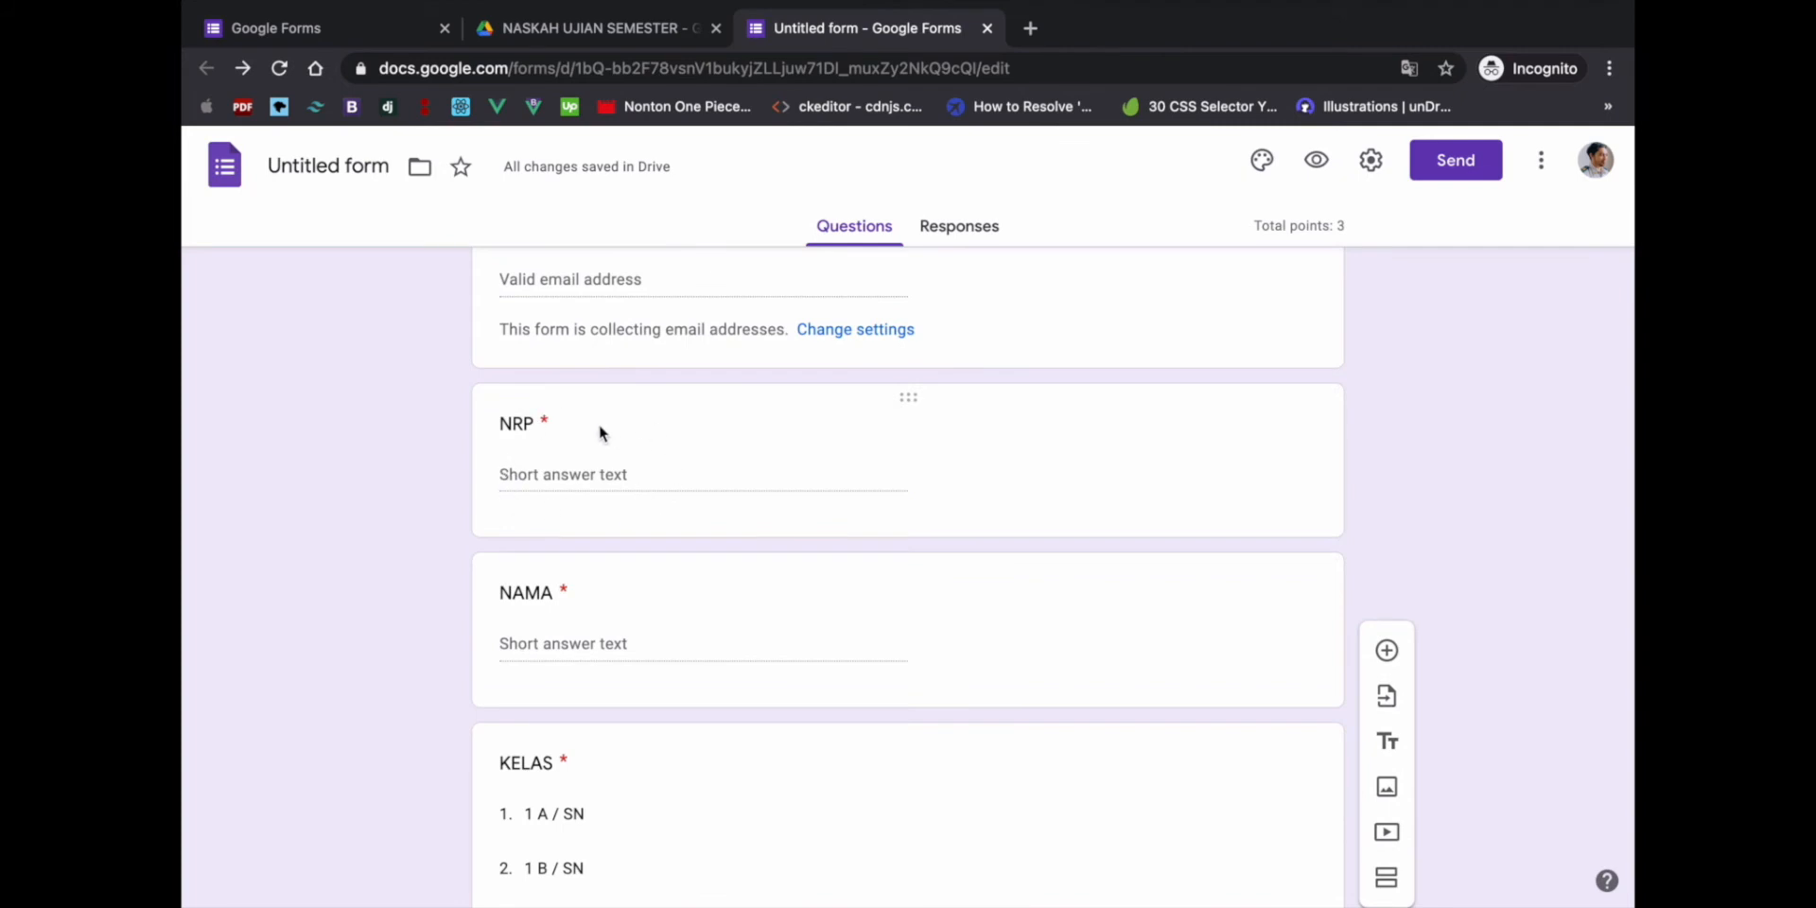
pyautogui.scroll(-2, 599, 429)
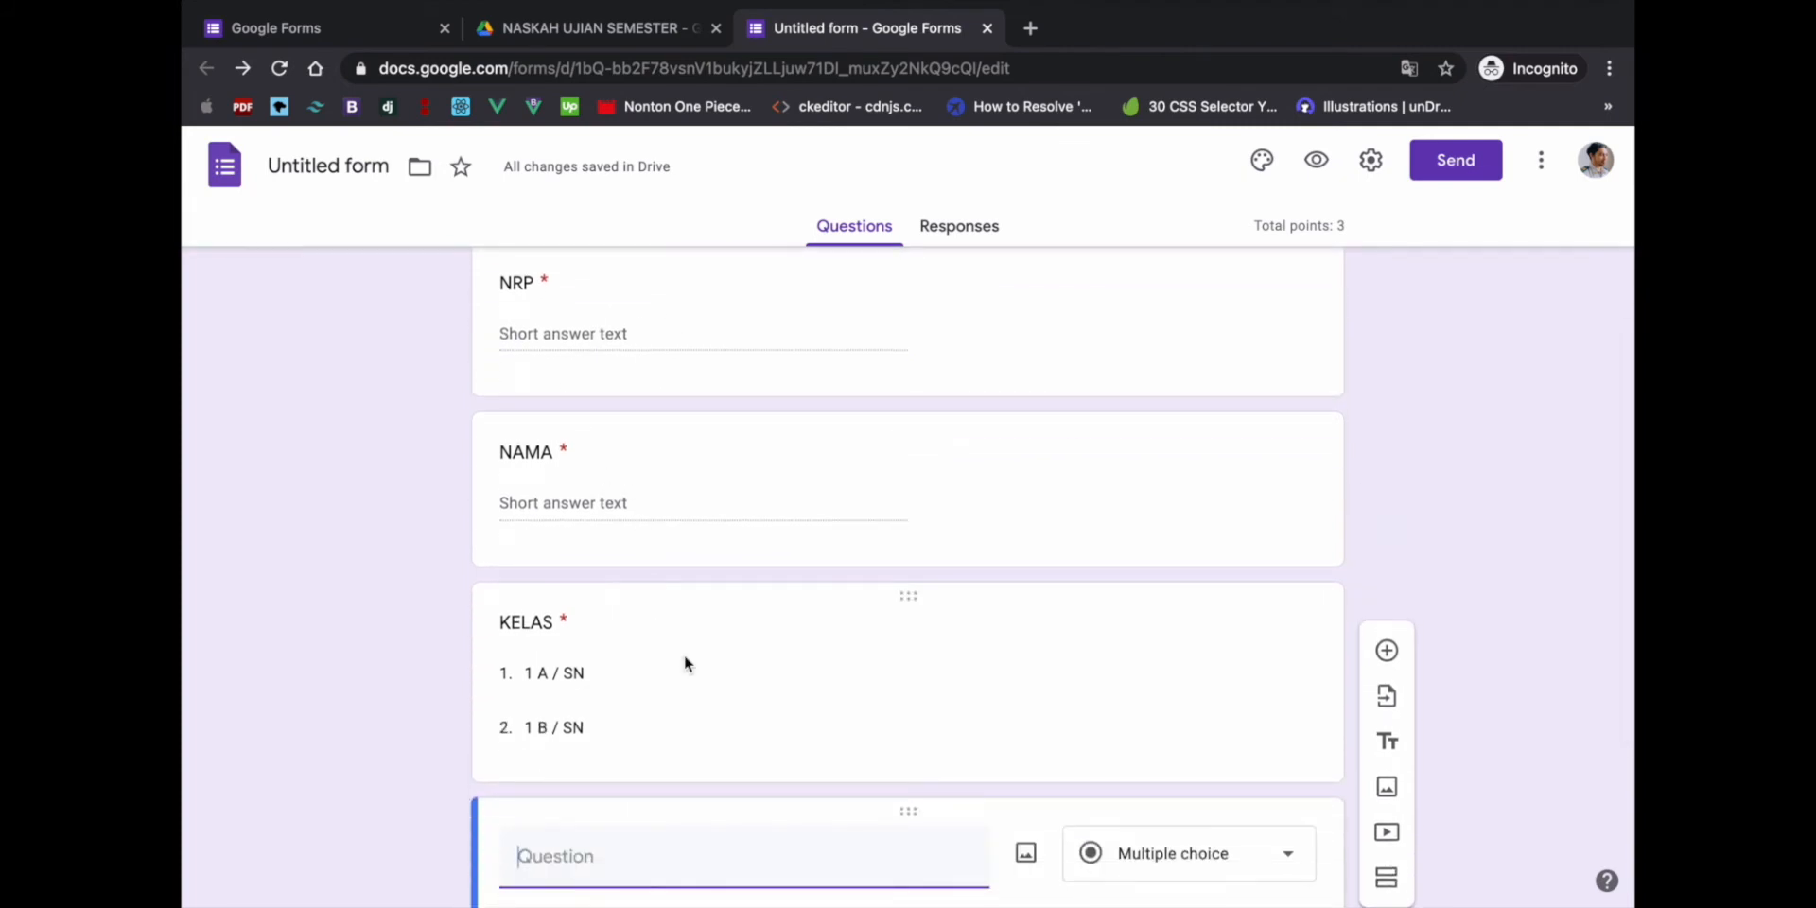
pyautogui.scroll(-4, 684, 662)
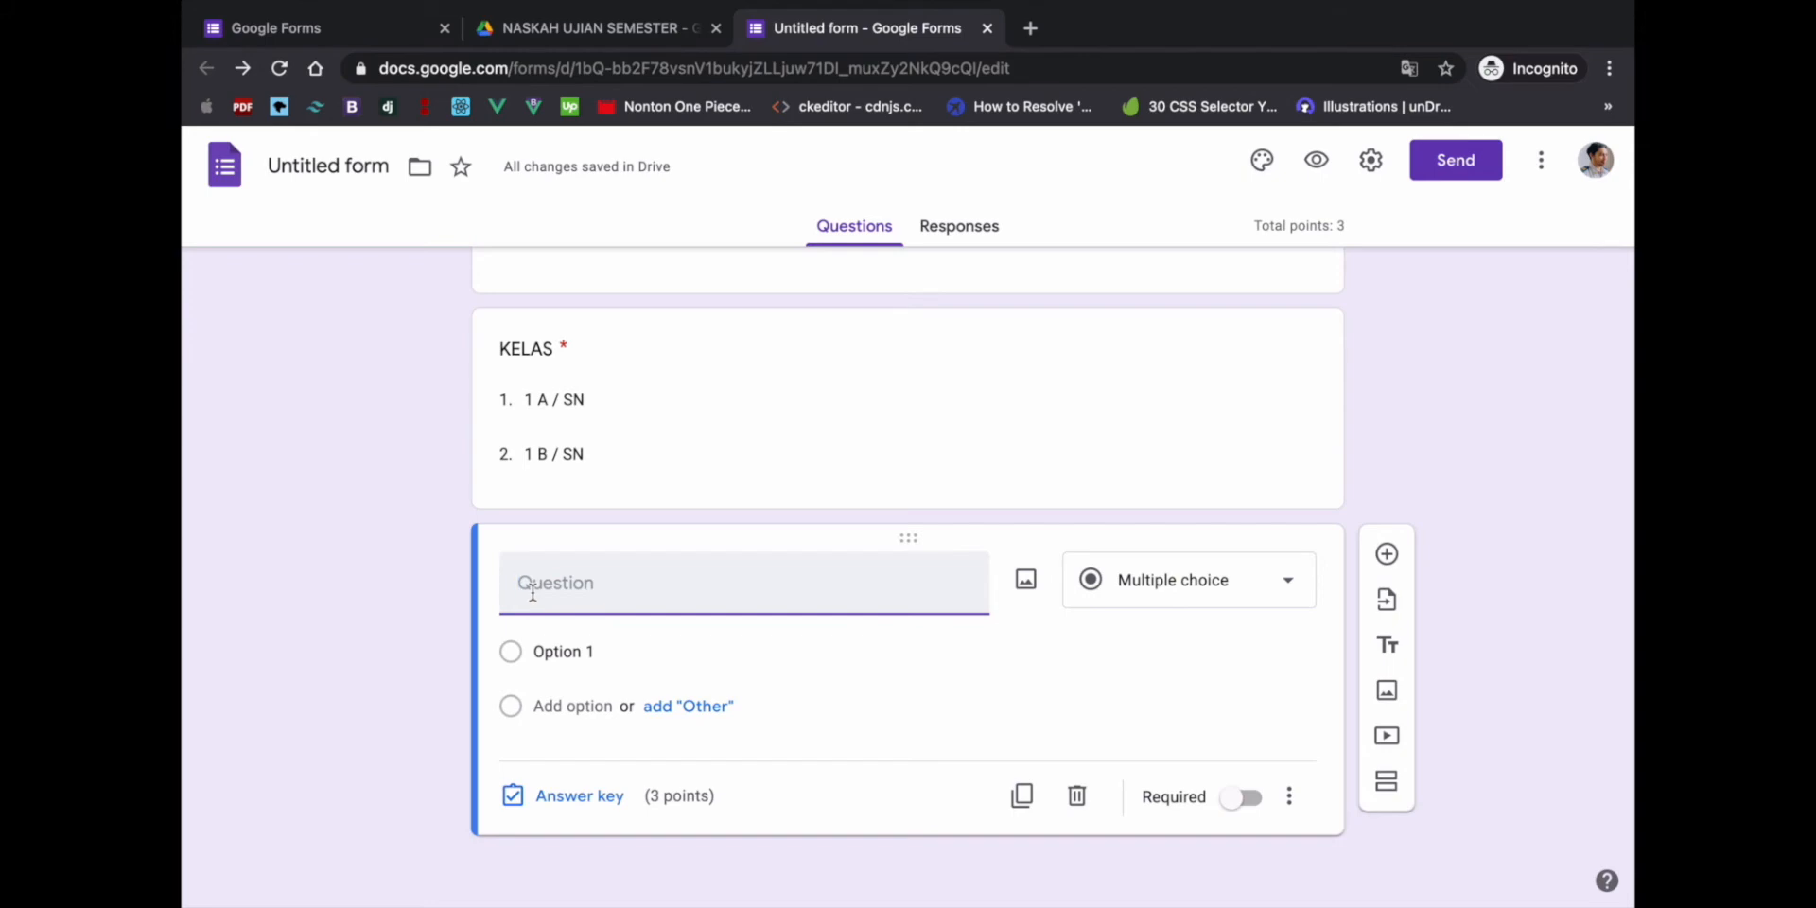
pyautogui.hotkey('ctrl', 'Left')
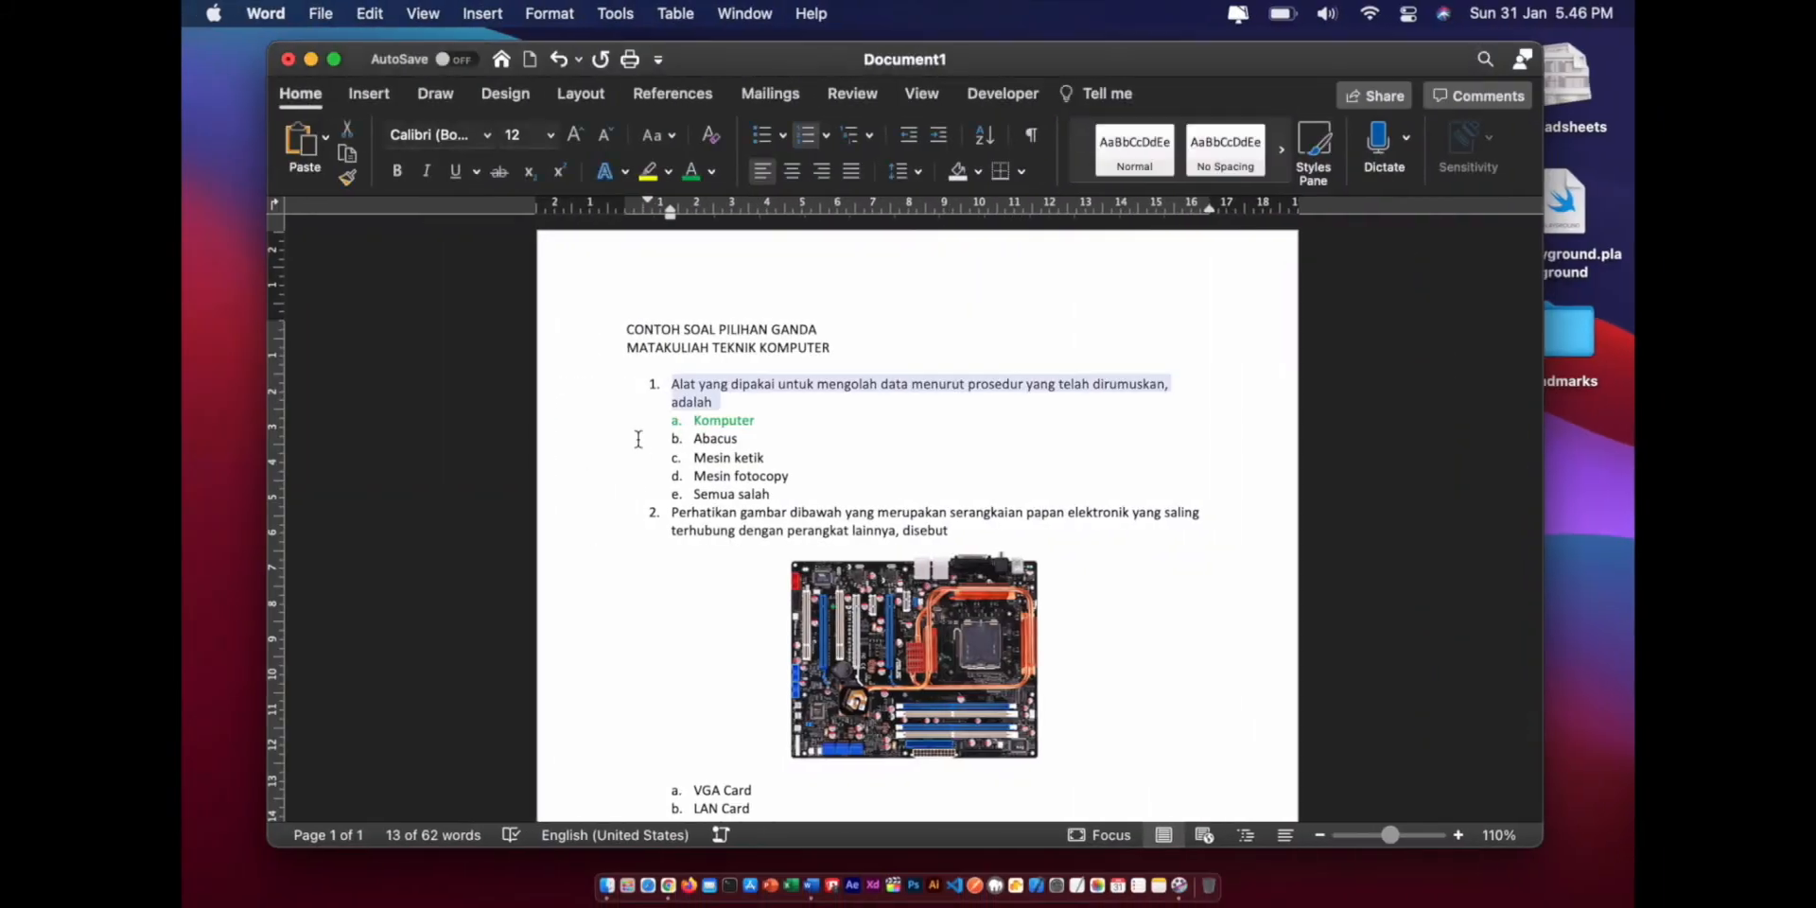
pyautogui.rightClick(701, 395)
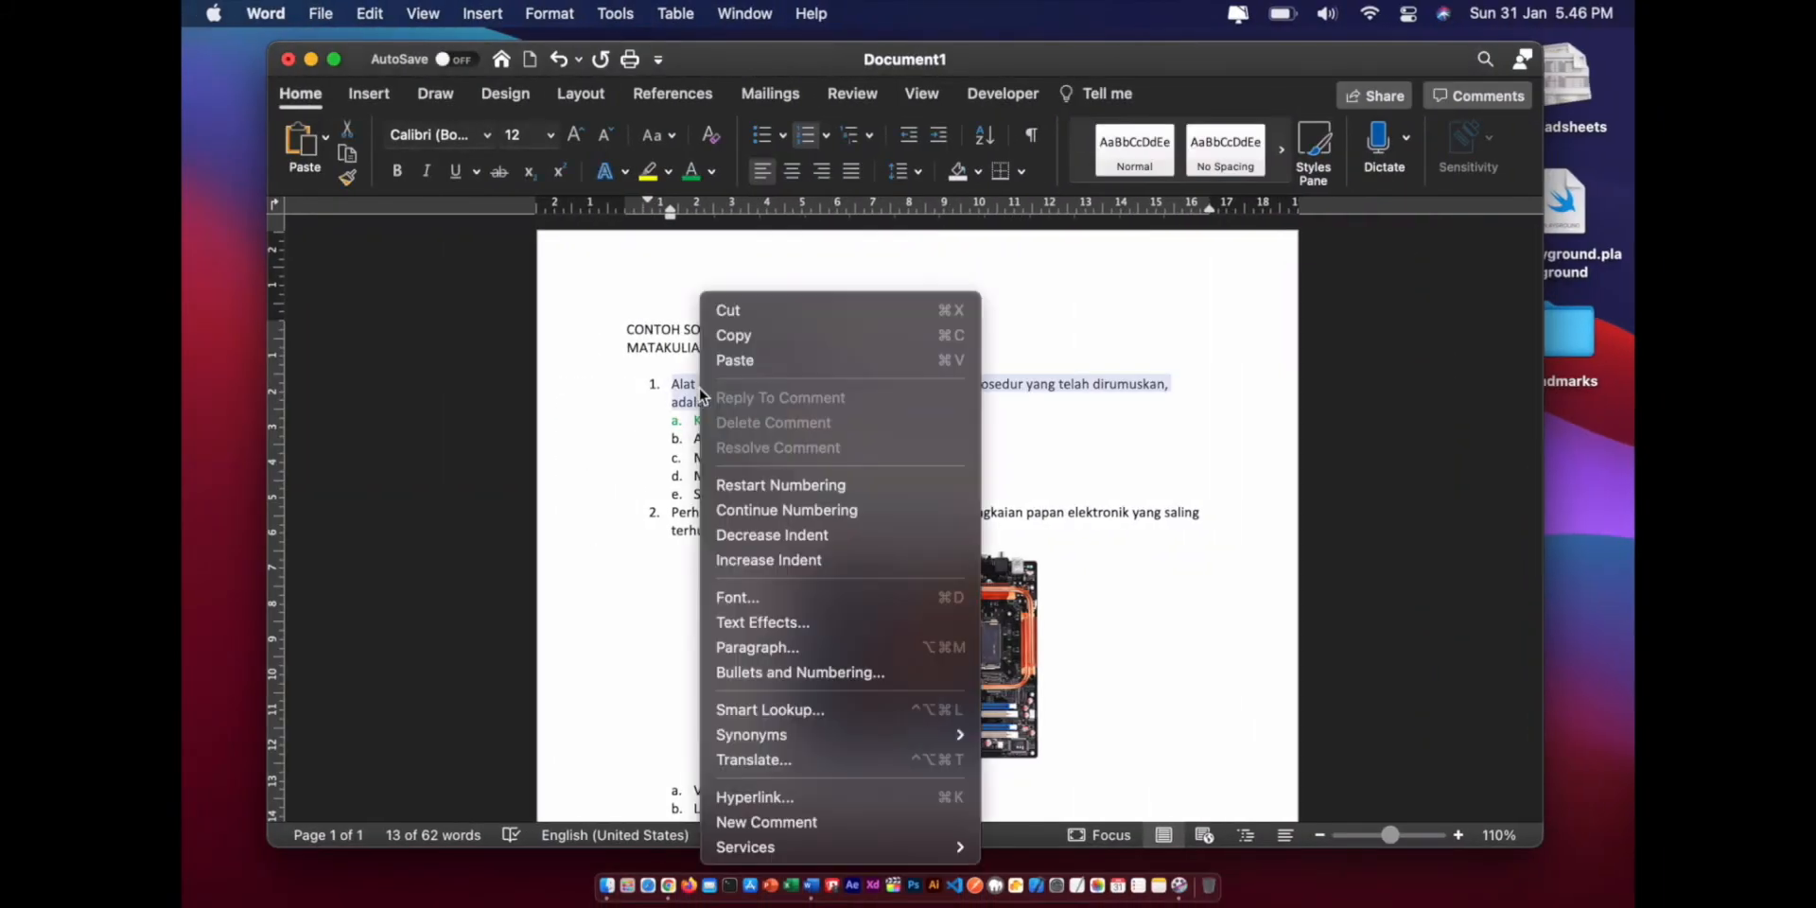
pyautogui.click(758, 336)
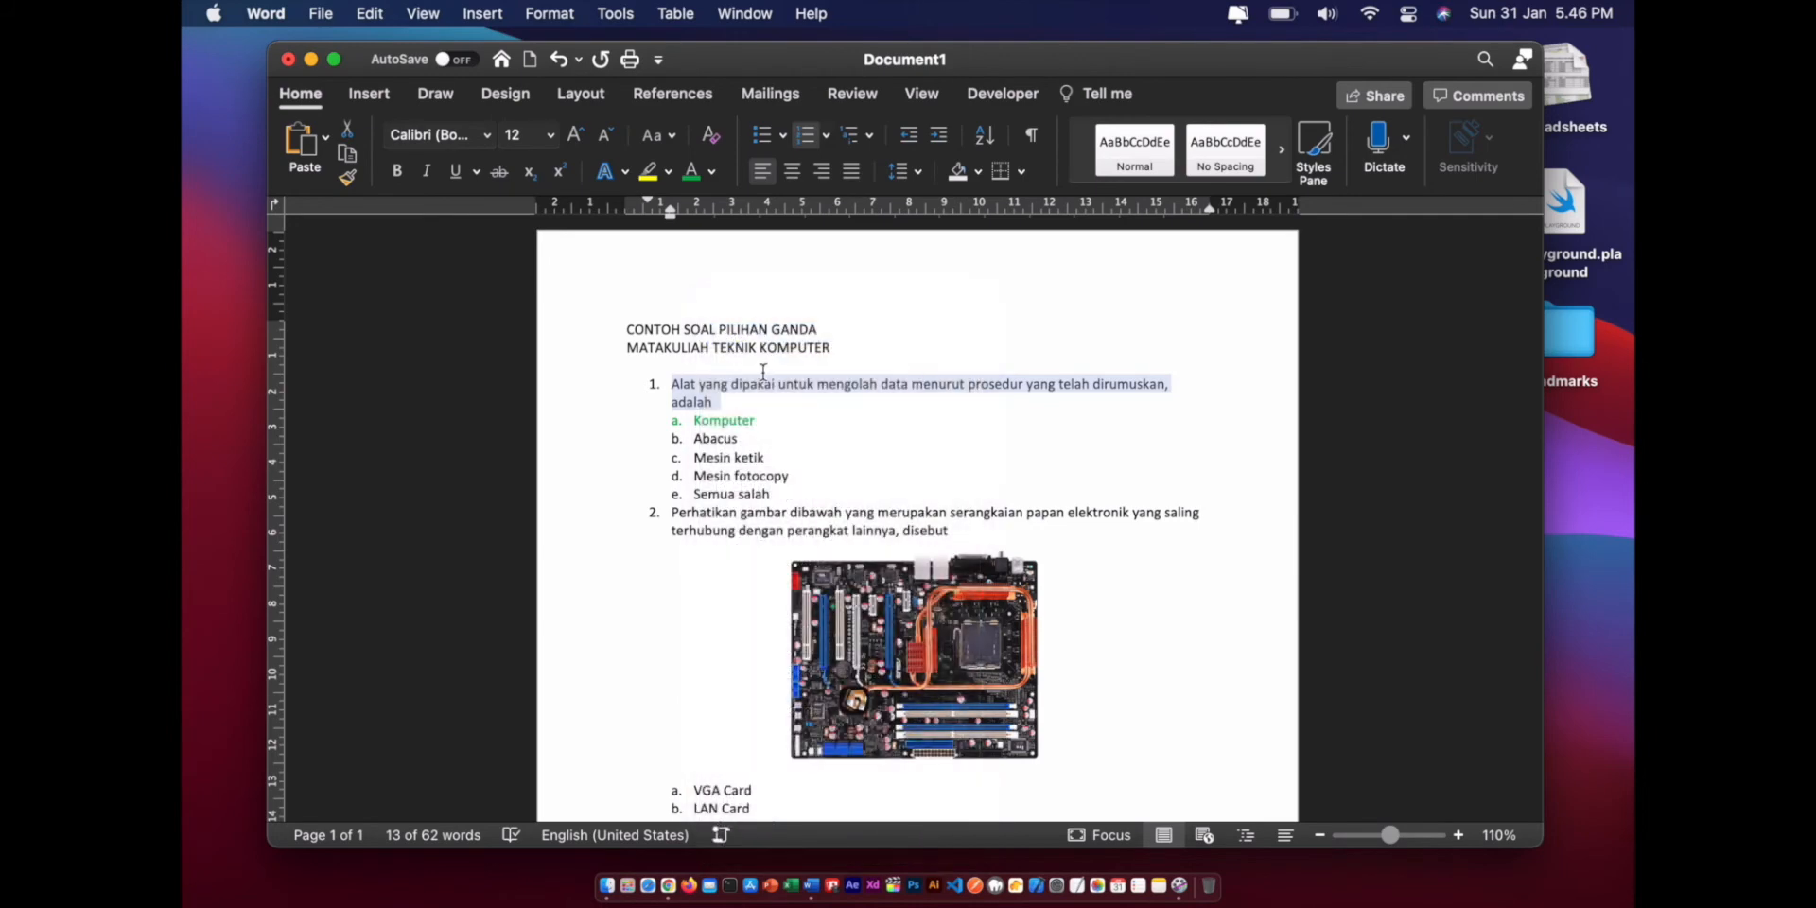
pyautogui.hotkey('ctrl', 'Right')
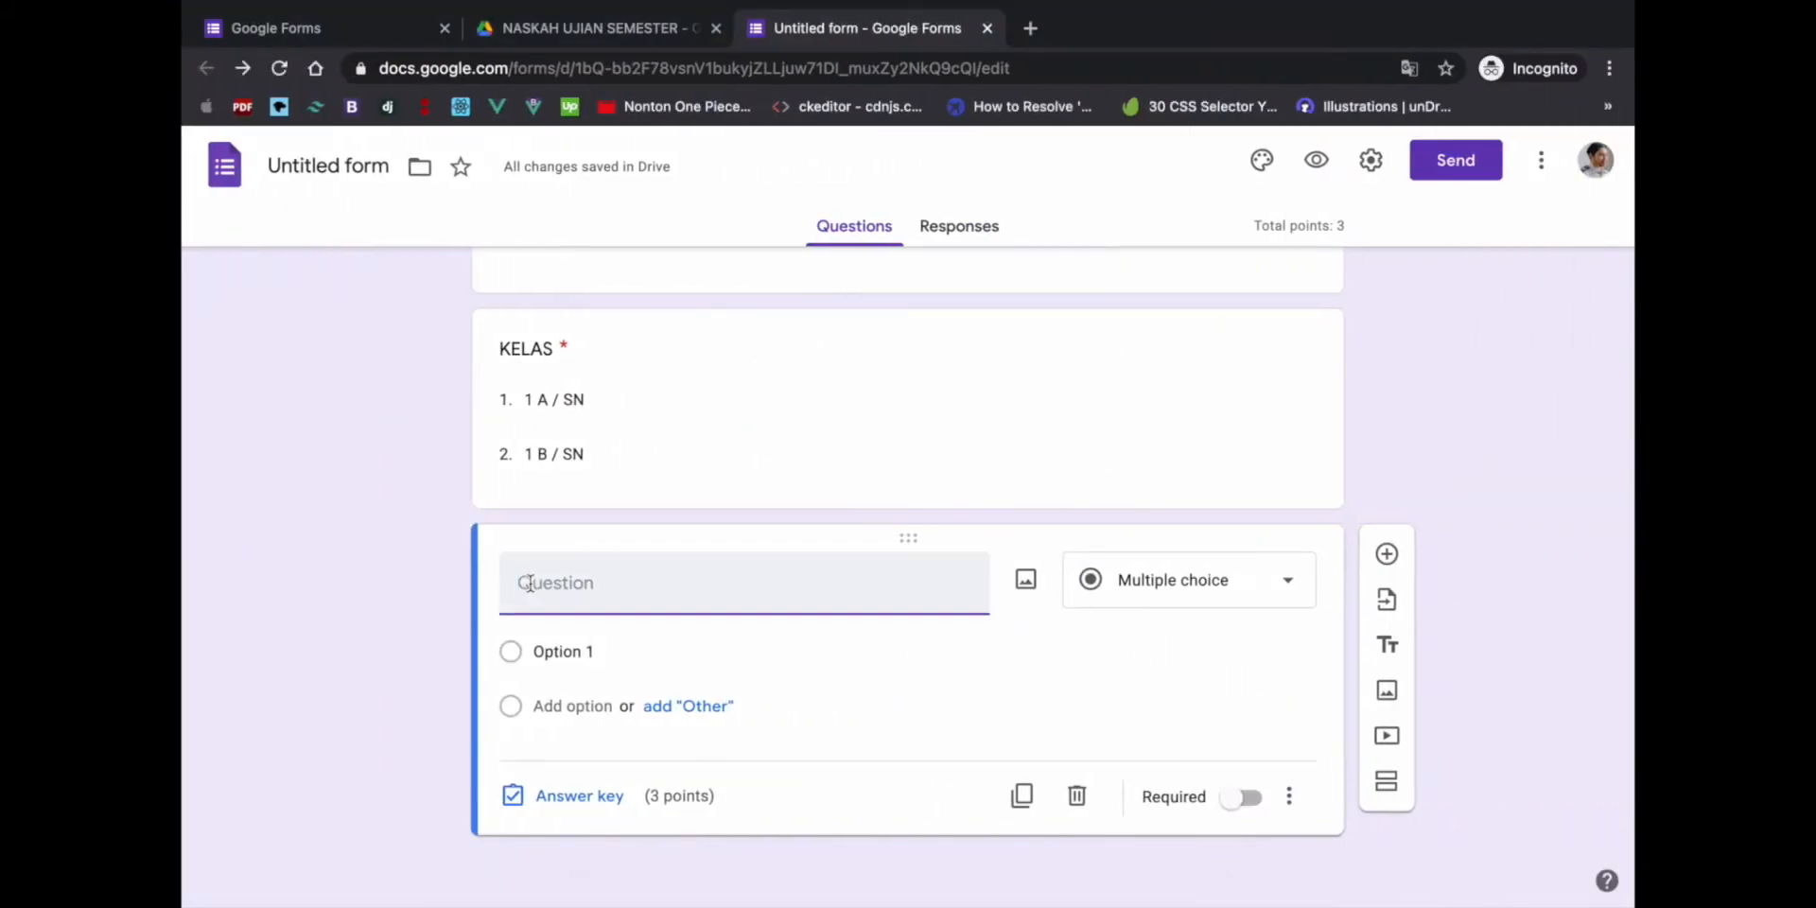
# - Paste question 1's text into the new question's title field
pyautogui.rightClick(529, 584)
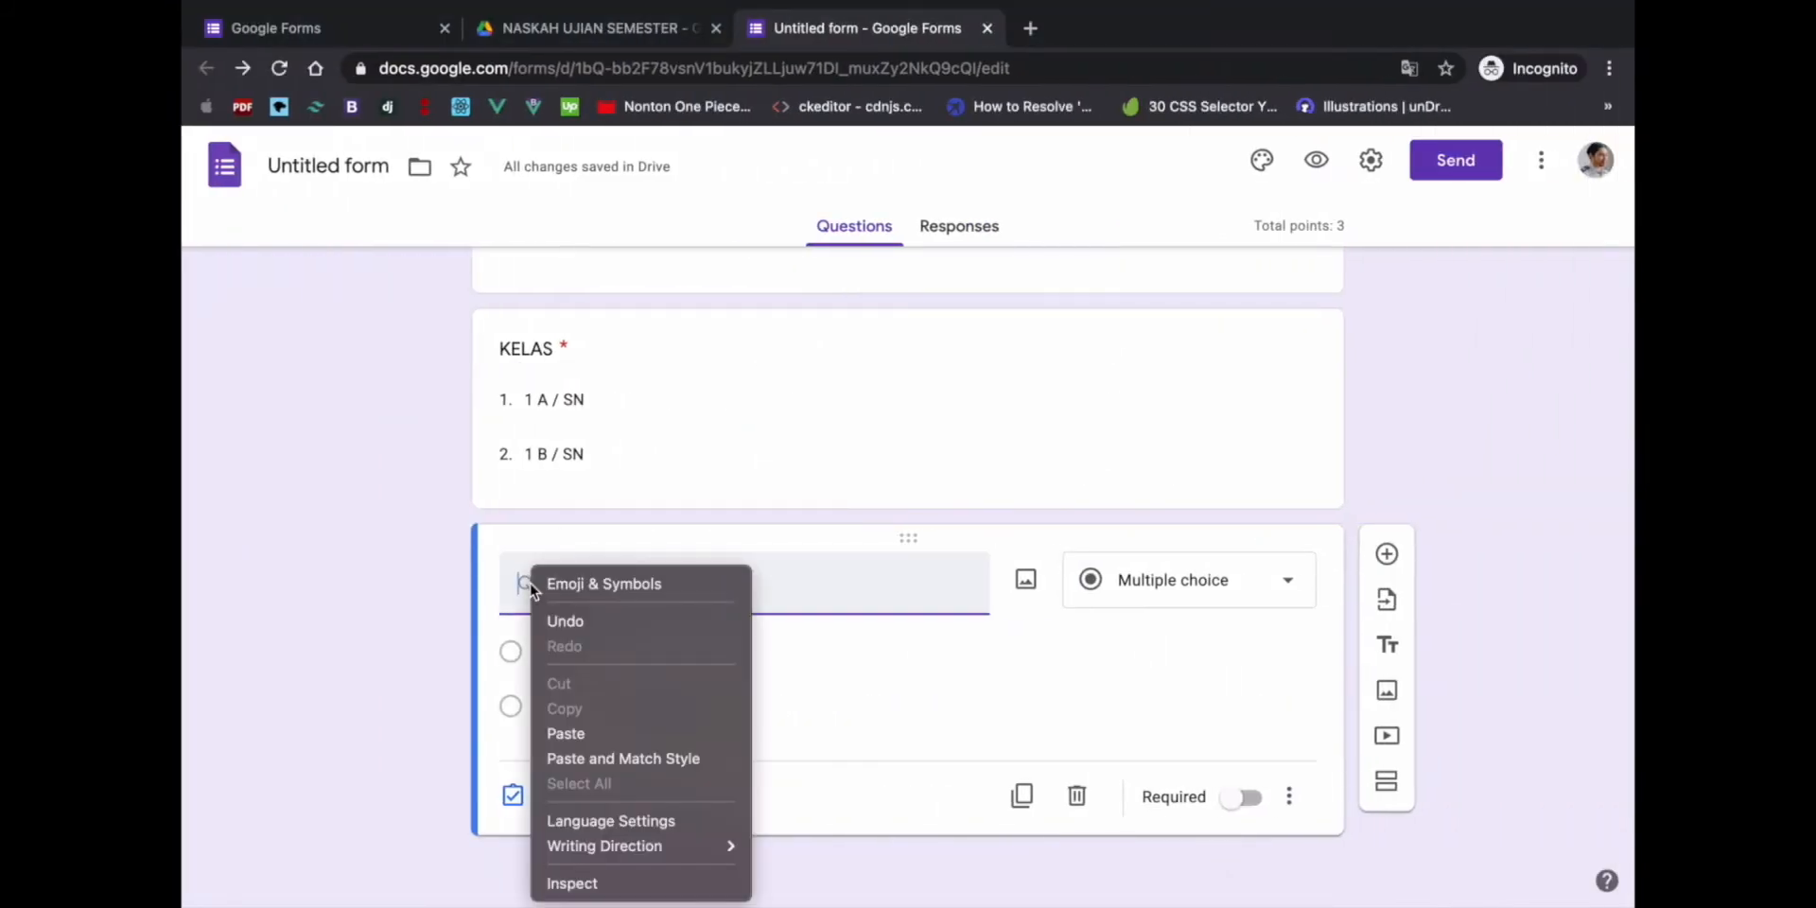
pyautogui.click(570, 725)
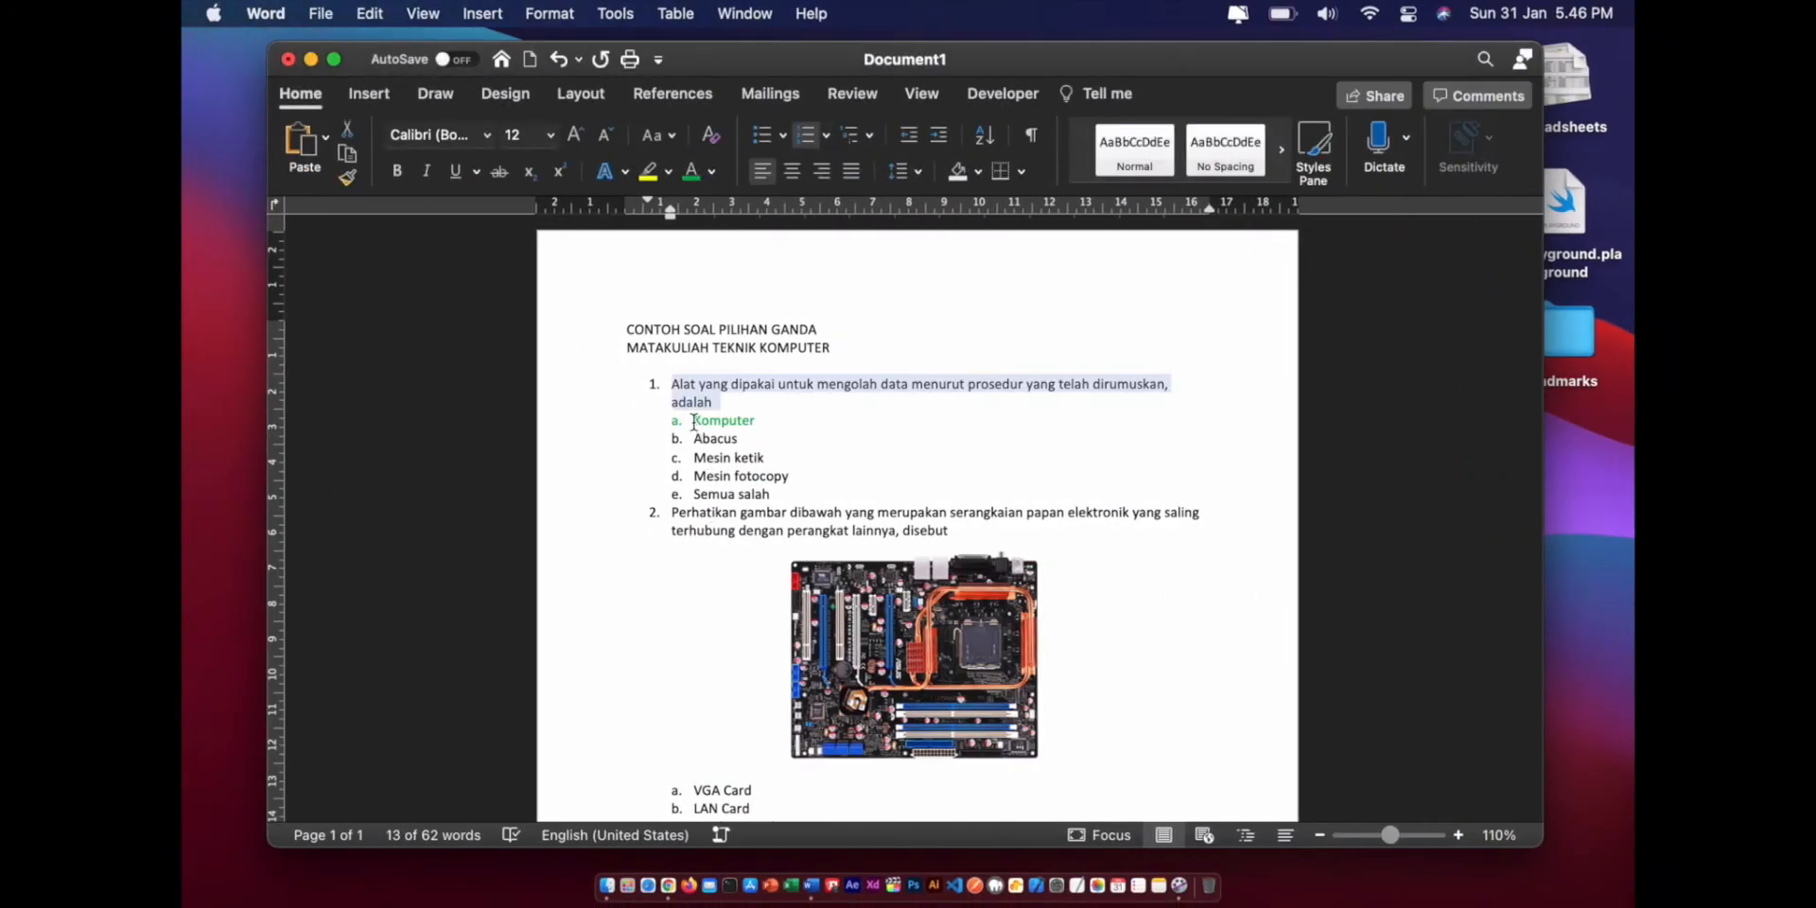
# - Copy answers a–e, Komputer through Semua salah, from Word and return to the form
pyautogui.moveTo(694, 422); pyautogui.dragTo(768, 500)
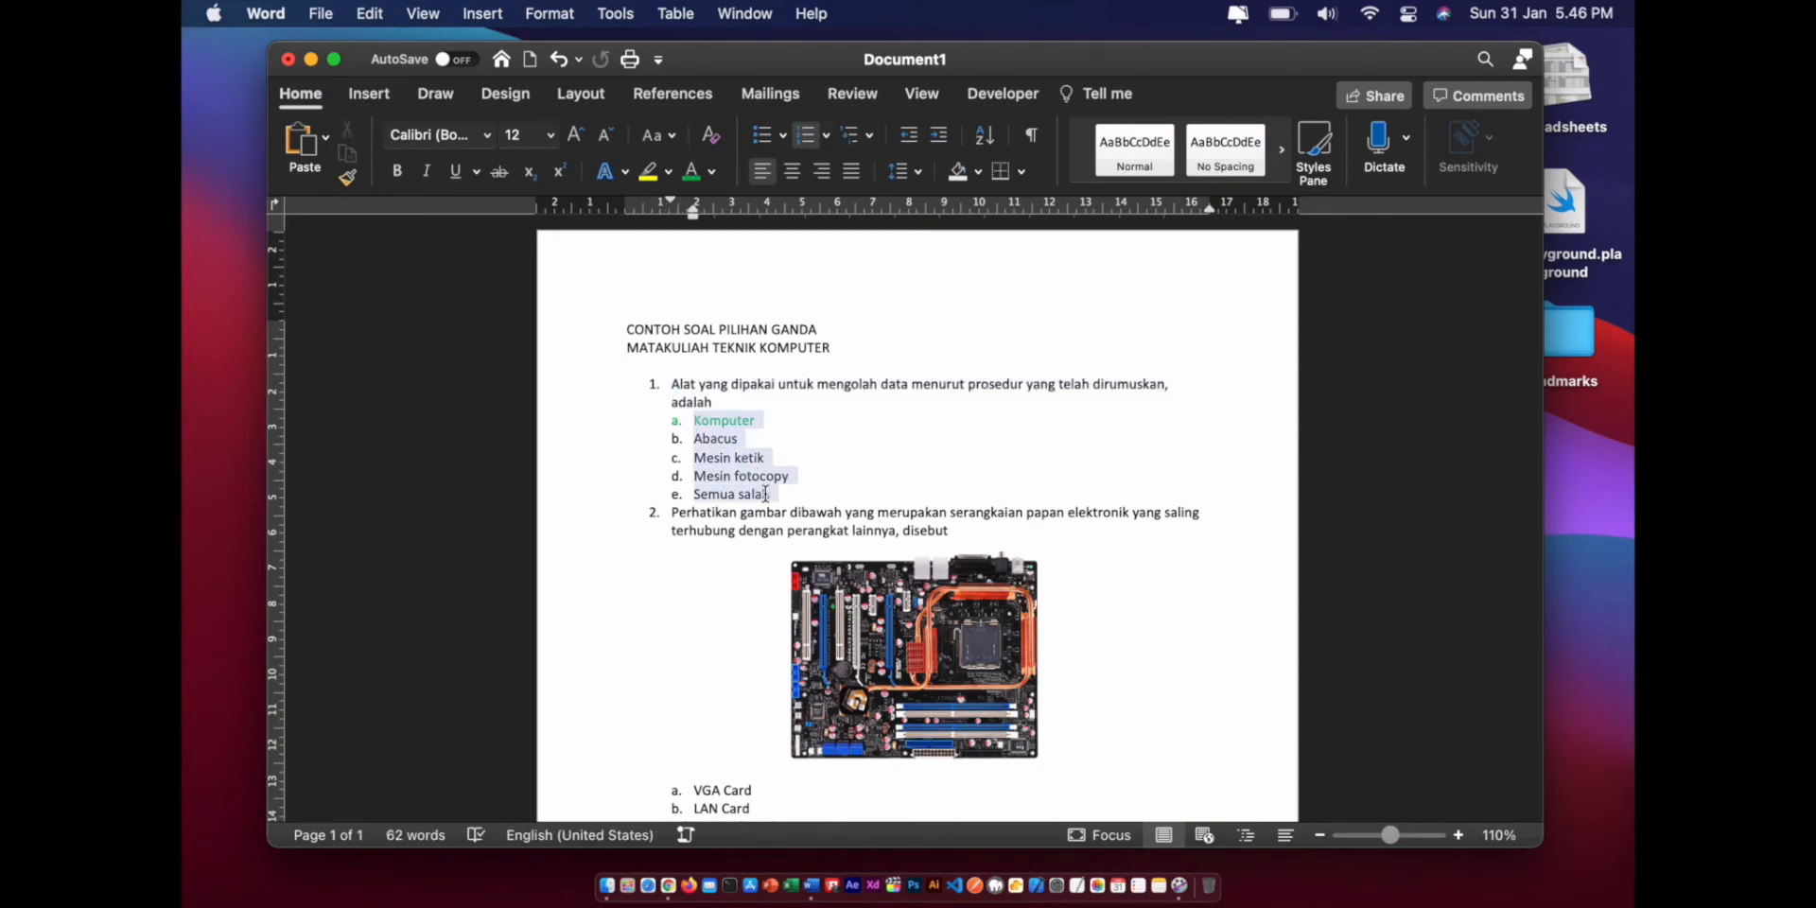
pyautogui.rightClick(719, 461)
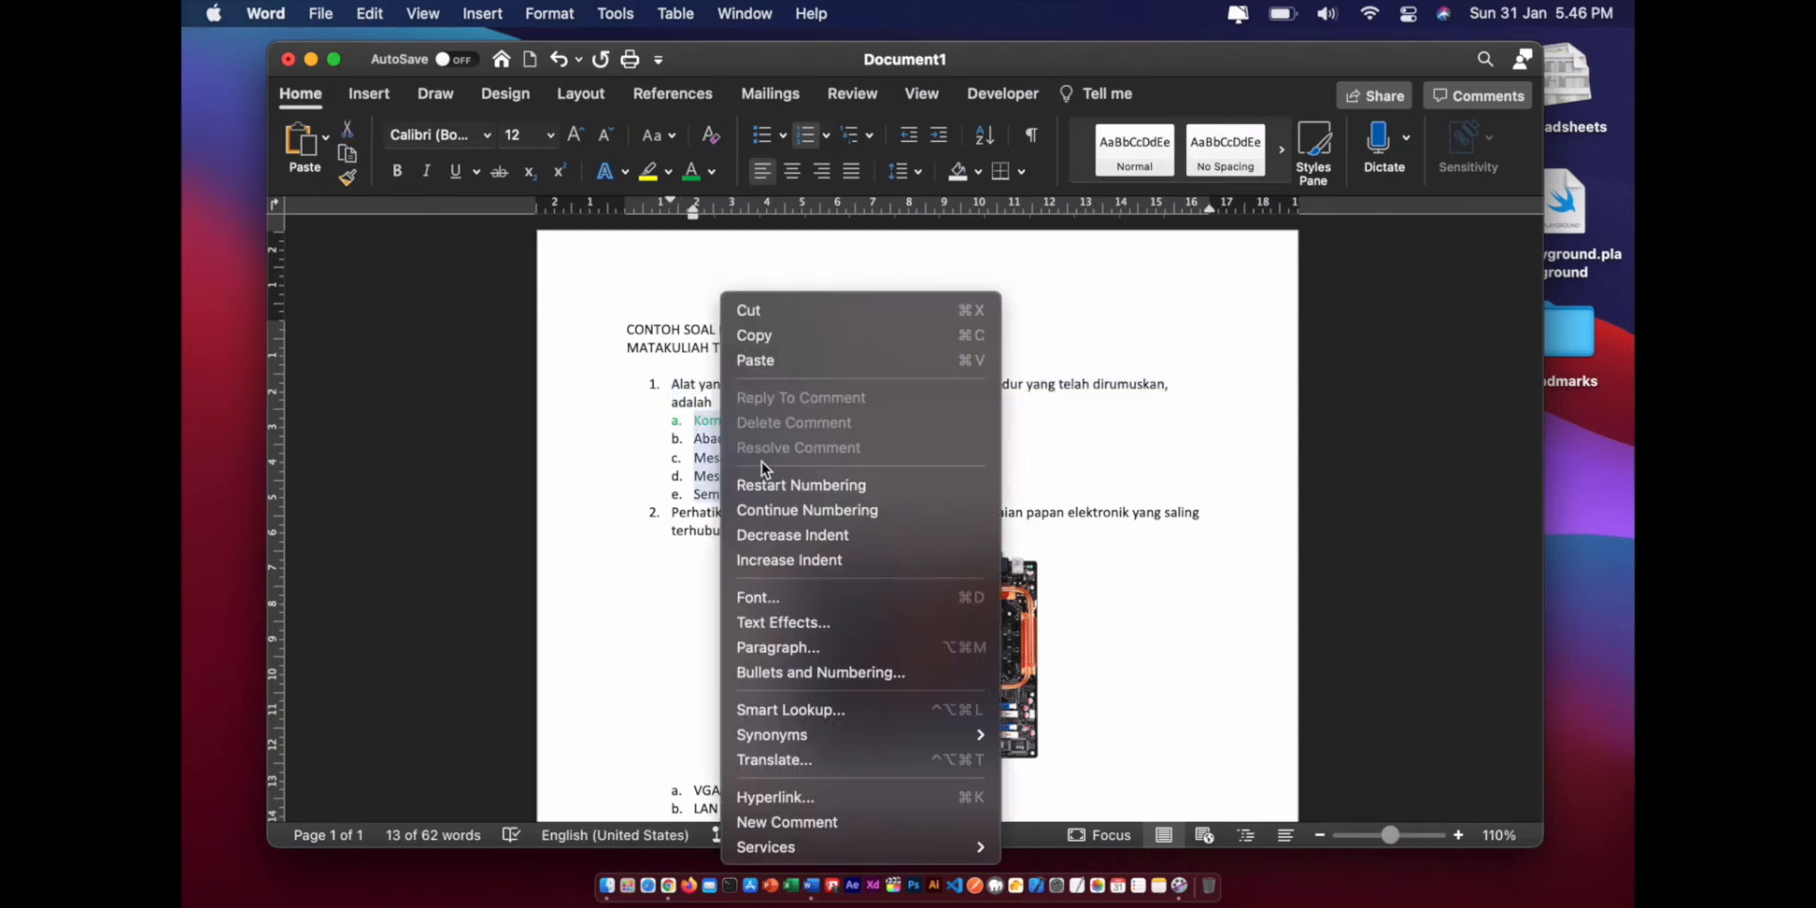
pyautogui.click(780, 337)
pyautogui.hotkey('ctrl', 'Right')
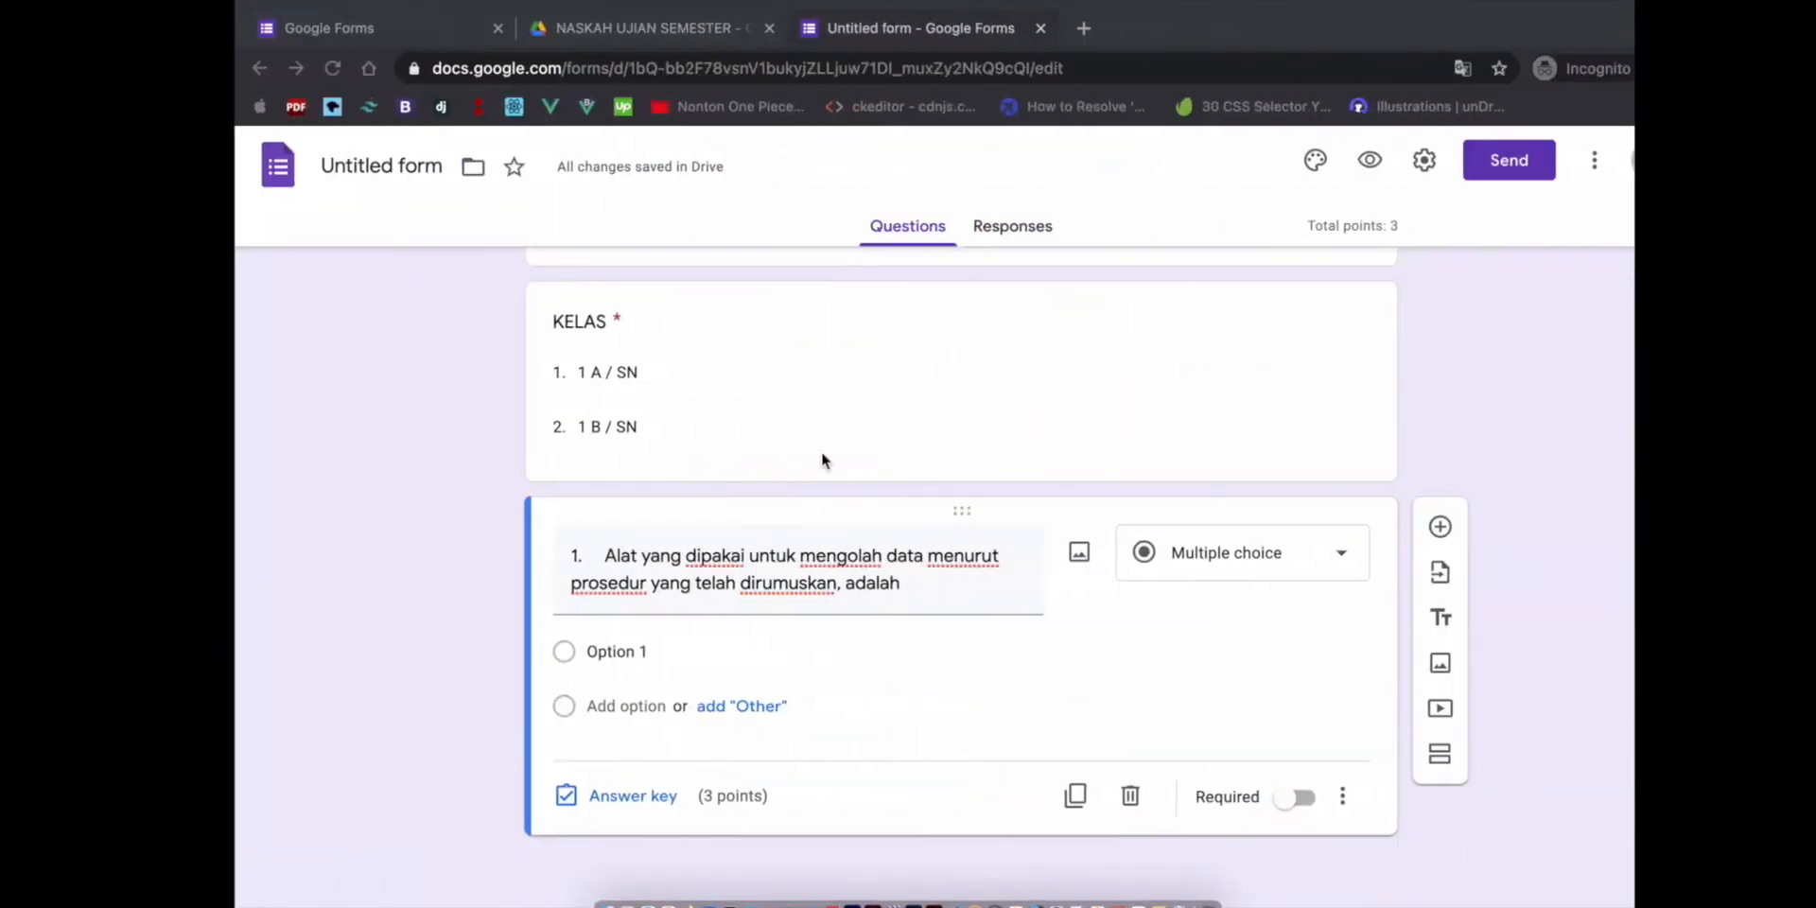
# - Paste the five answers a. Komputer through e. Semua salah as multiple-choice options
pyautogui.click(604, 656)
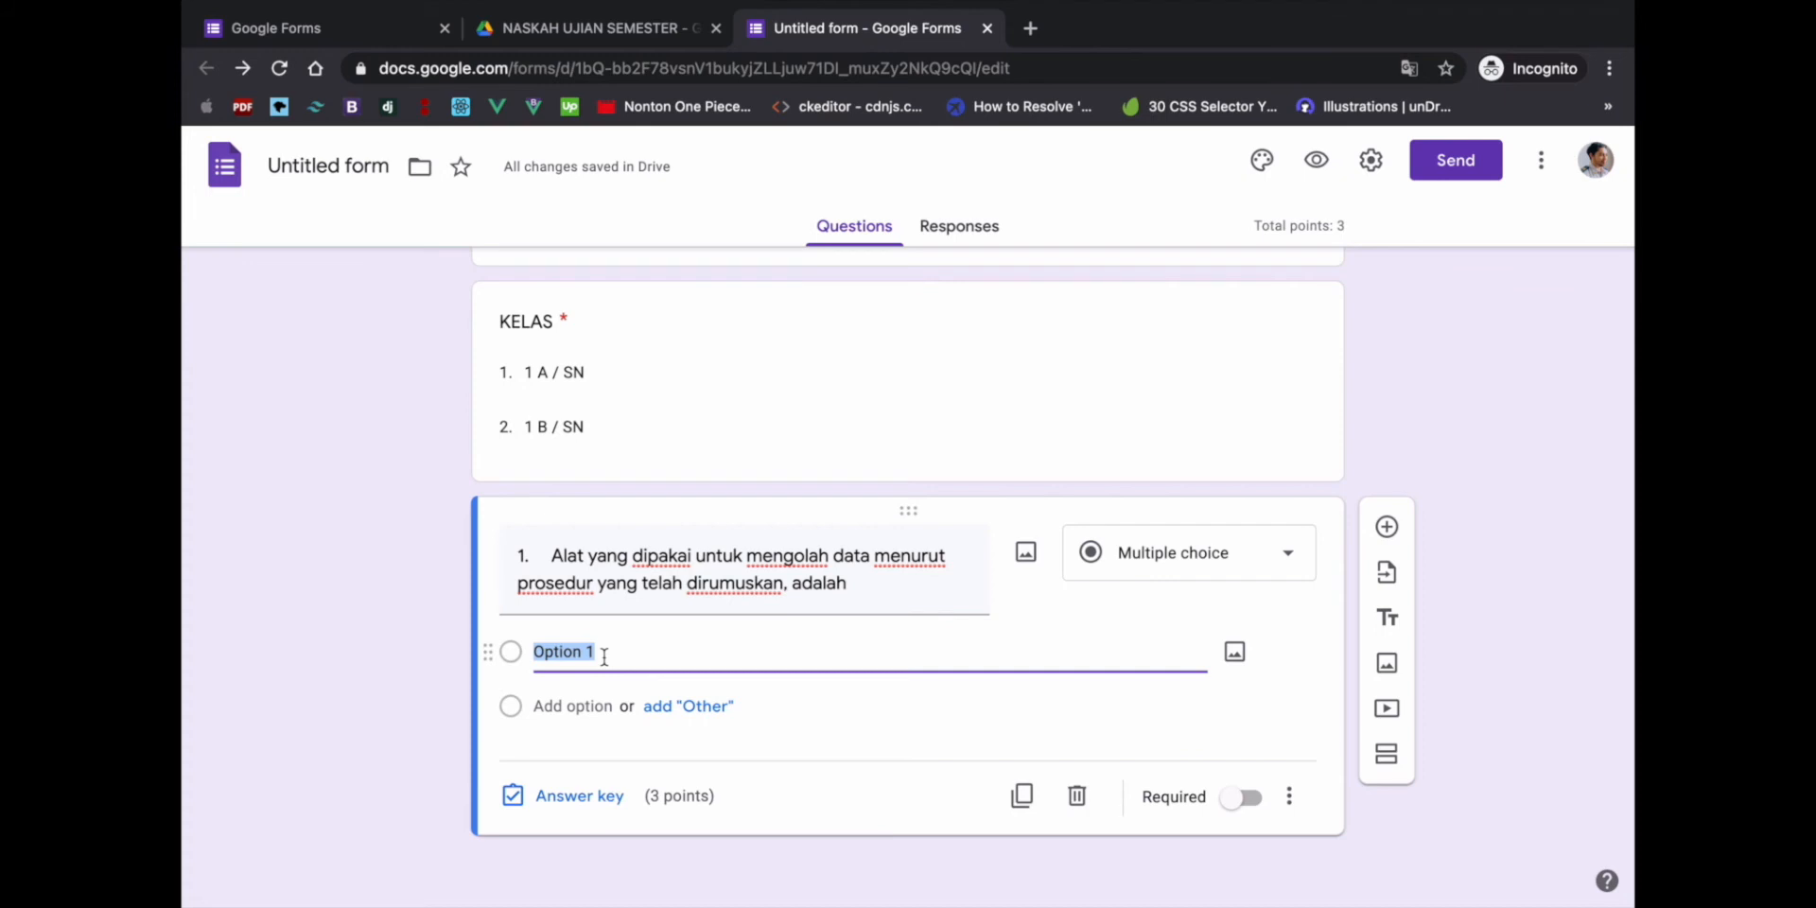
pyautogui.rightClick(604, 657)
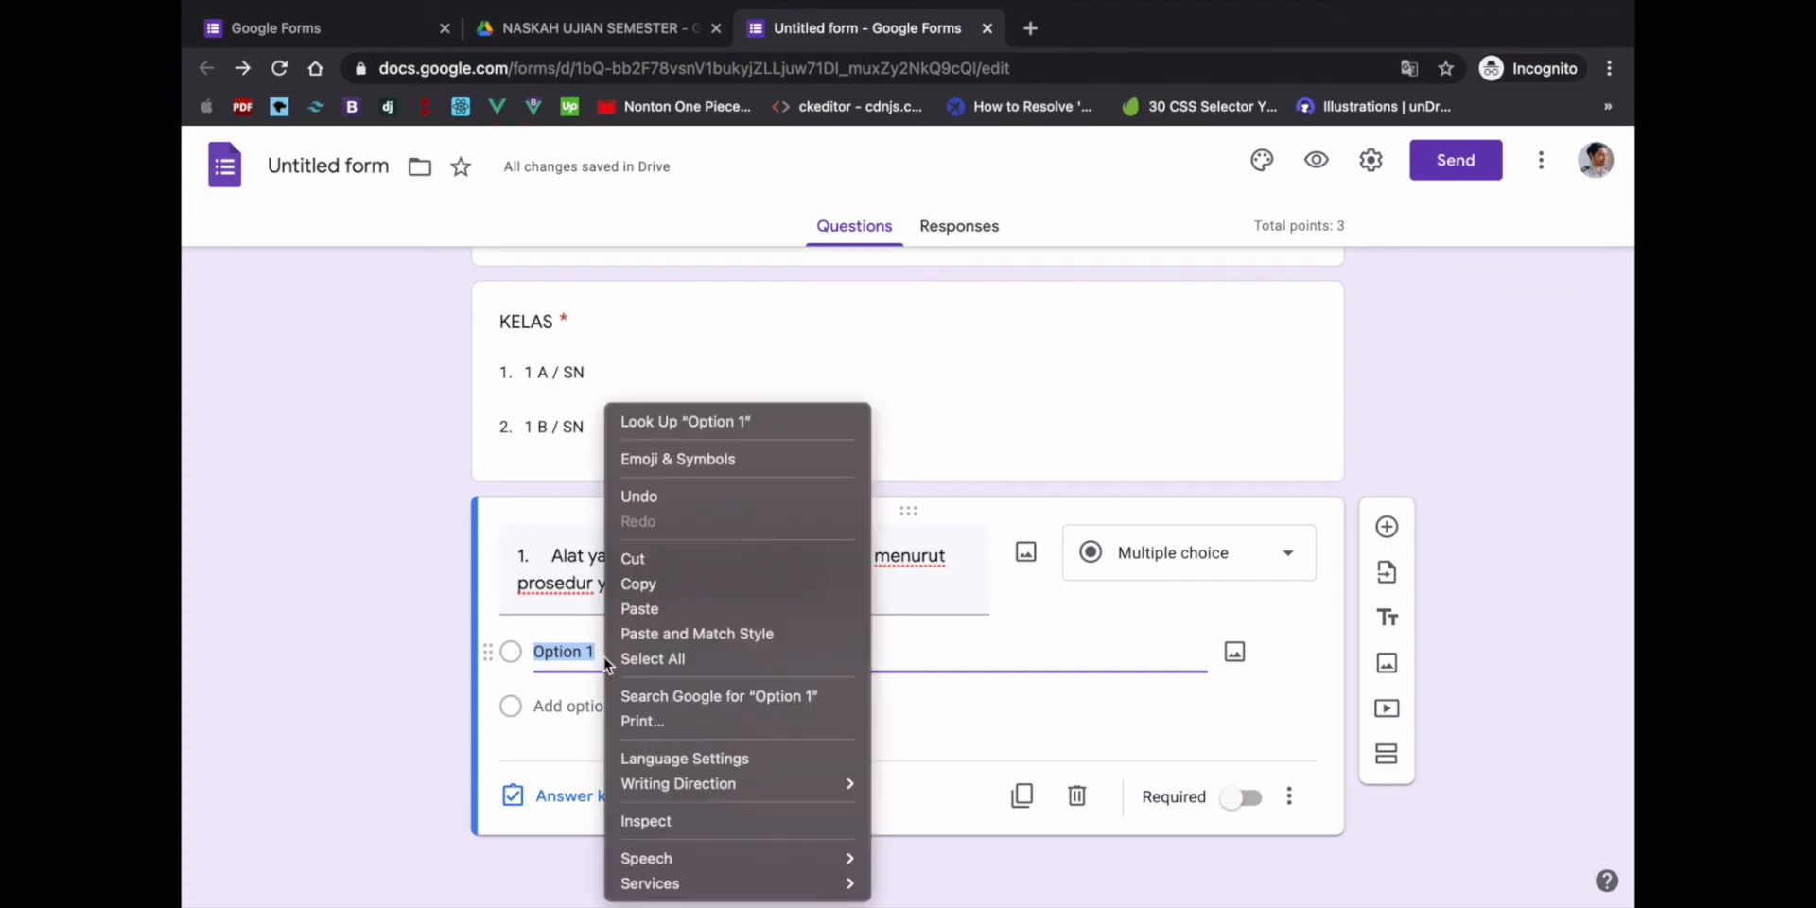
pyautogui.click(667, 609)
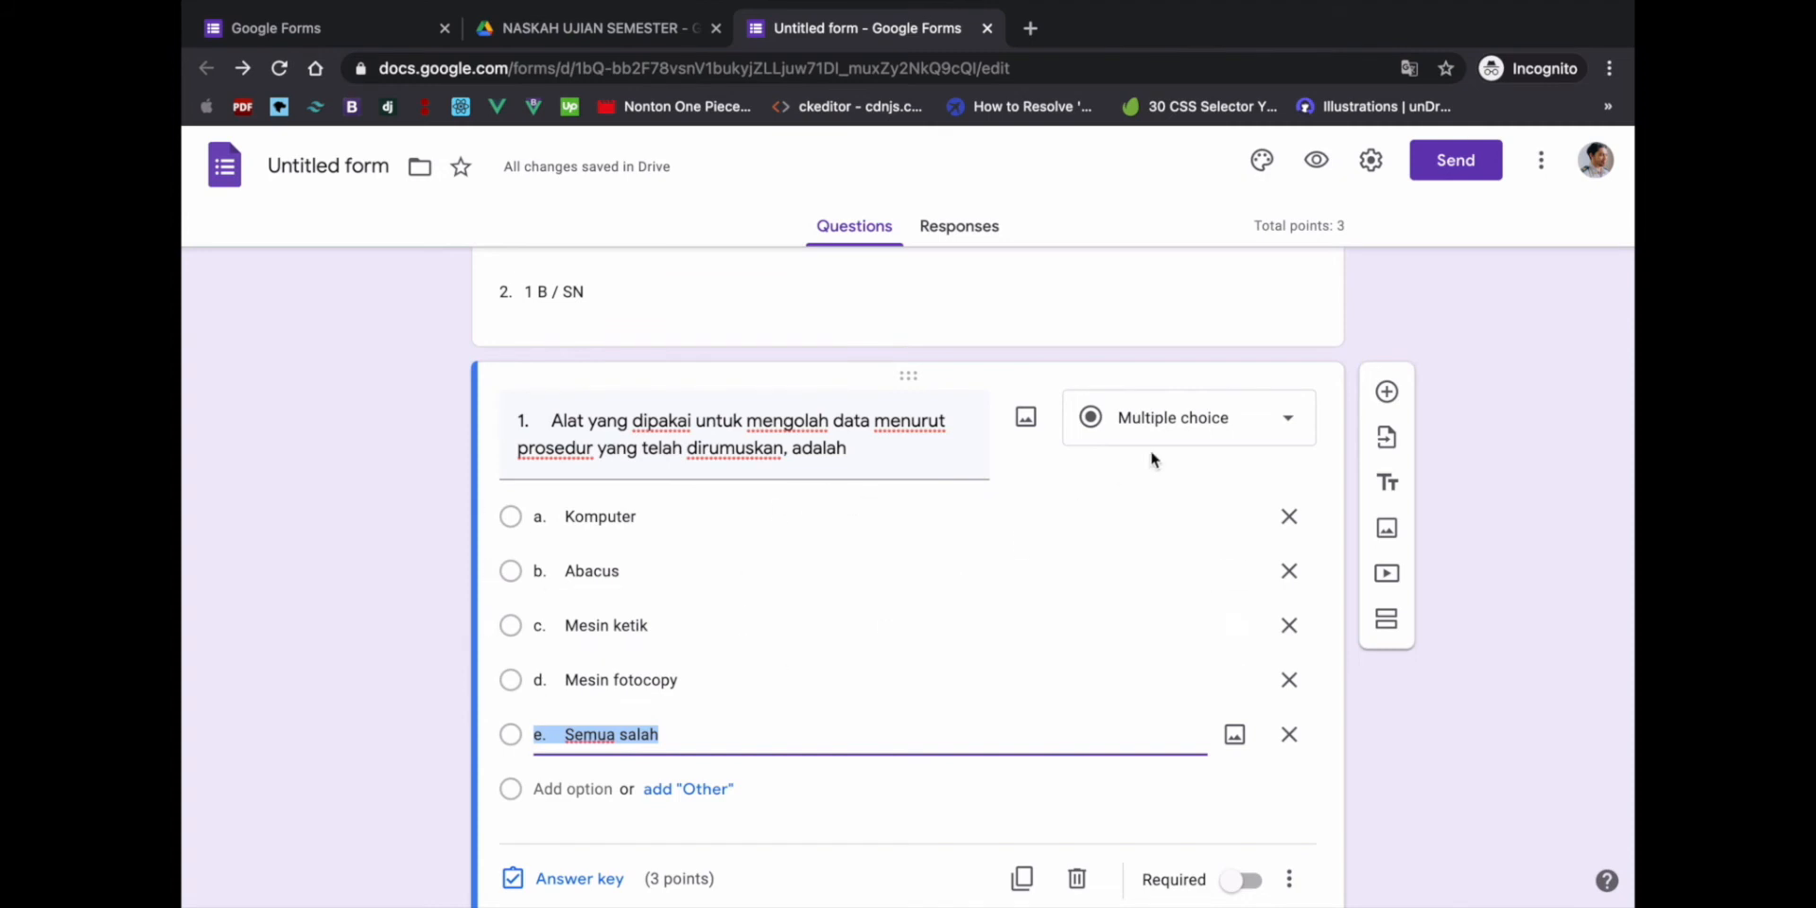
pyautogui.click(1183, 425)
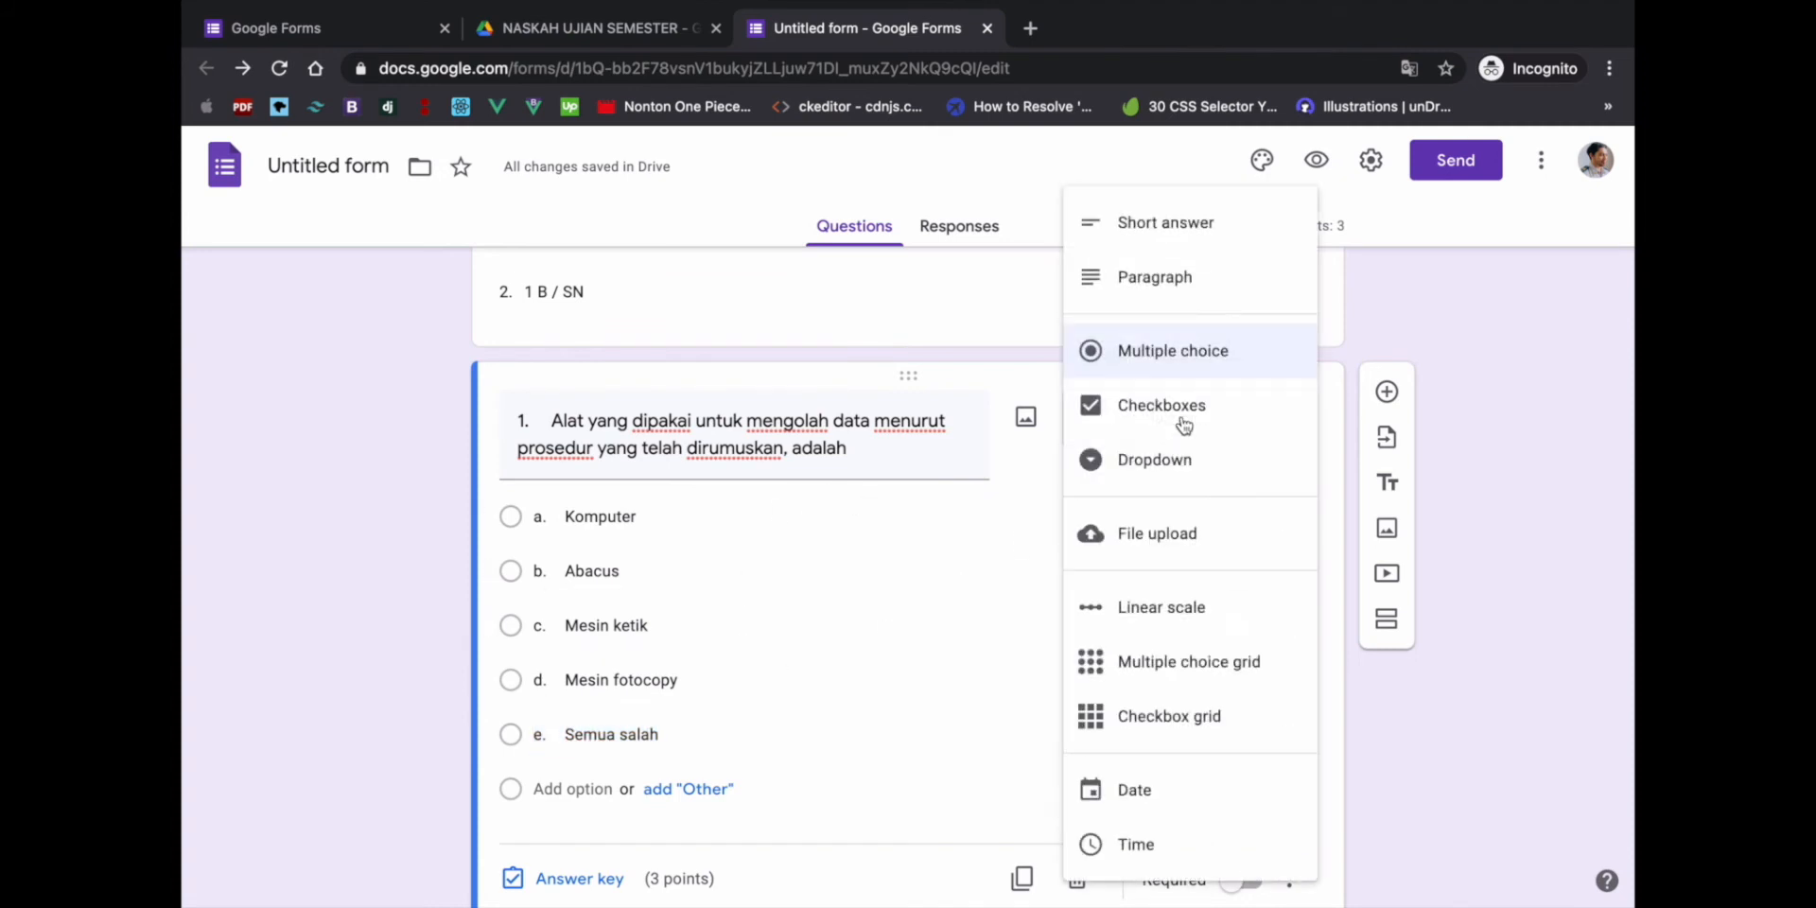
pyautogui.click(1164, 356)
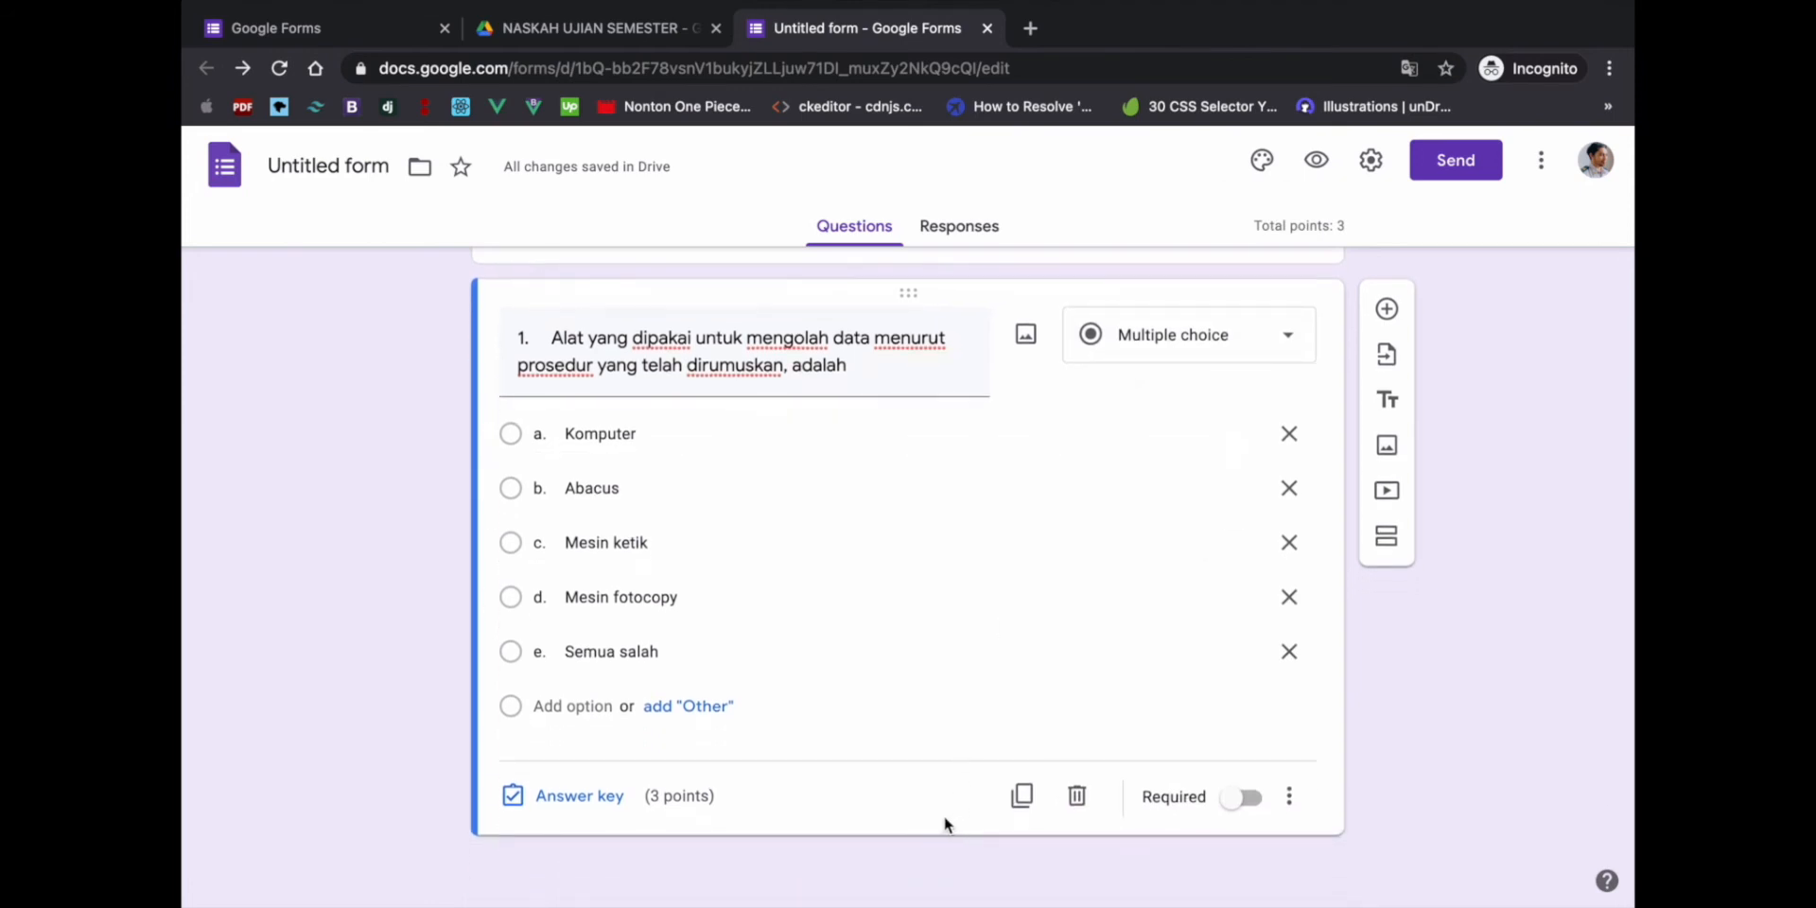
# - Set question 1's answer key to a. Komputer for 5 points, then add a new question
pyautogui.click(562, 797)
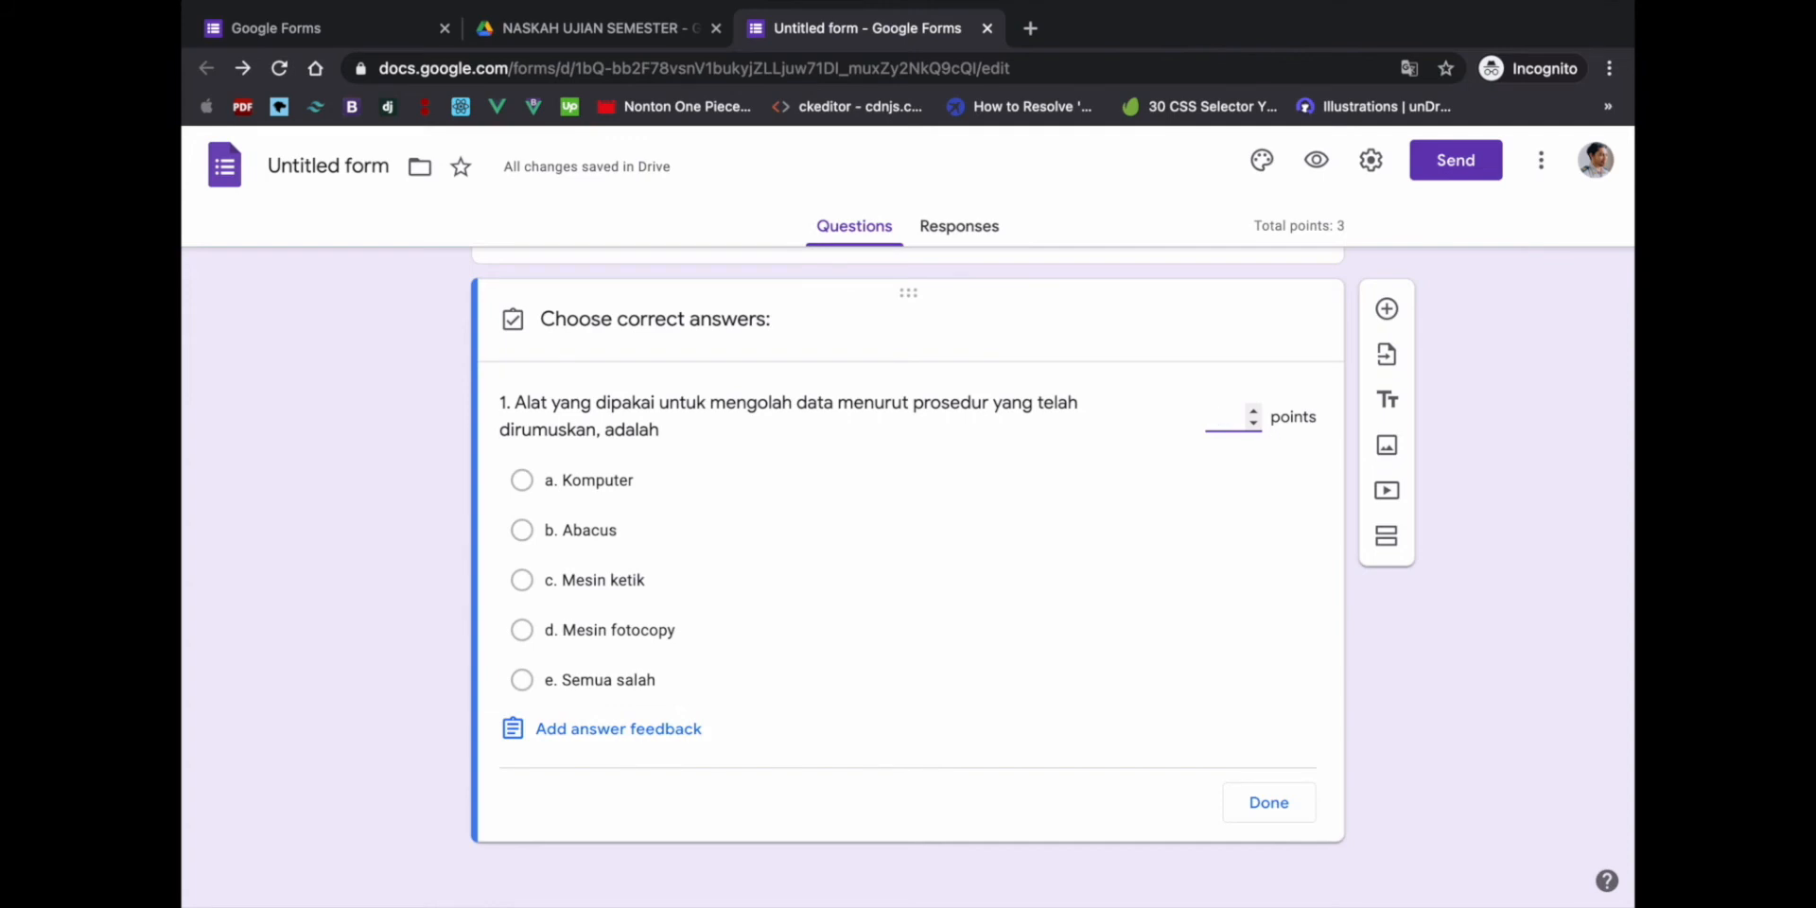
pyautogui.write('5')
pyautogui.click(598, 488)
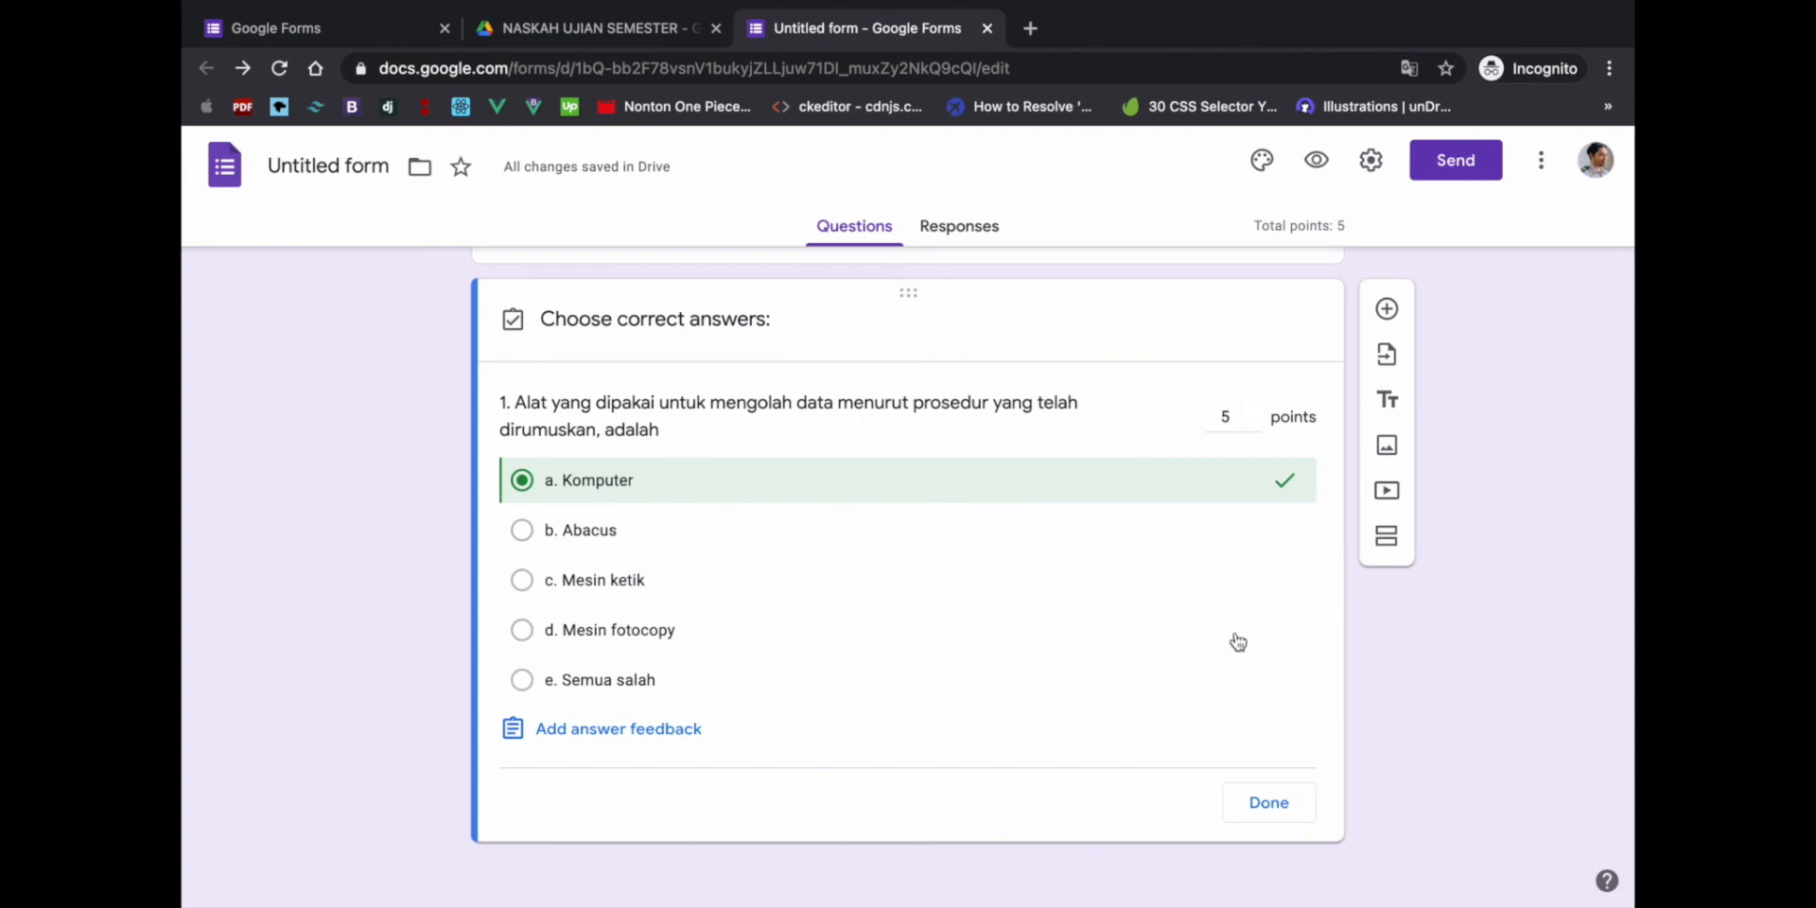
pyautogui.click(1271, 804)
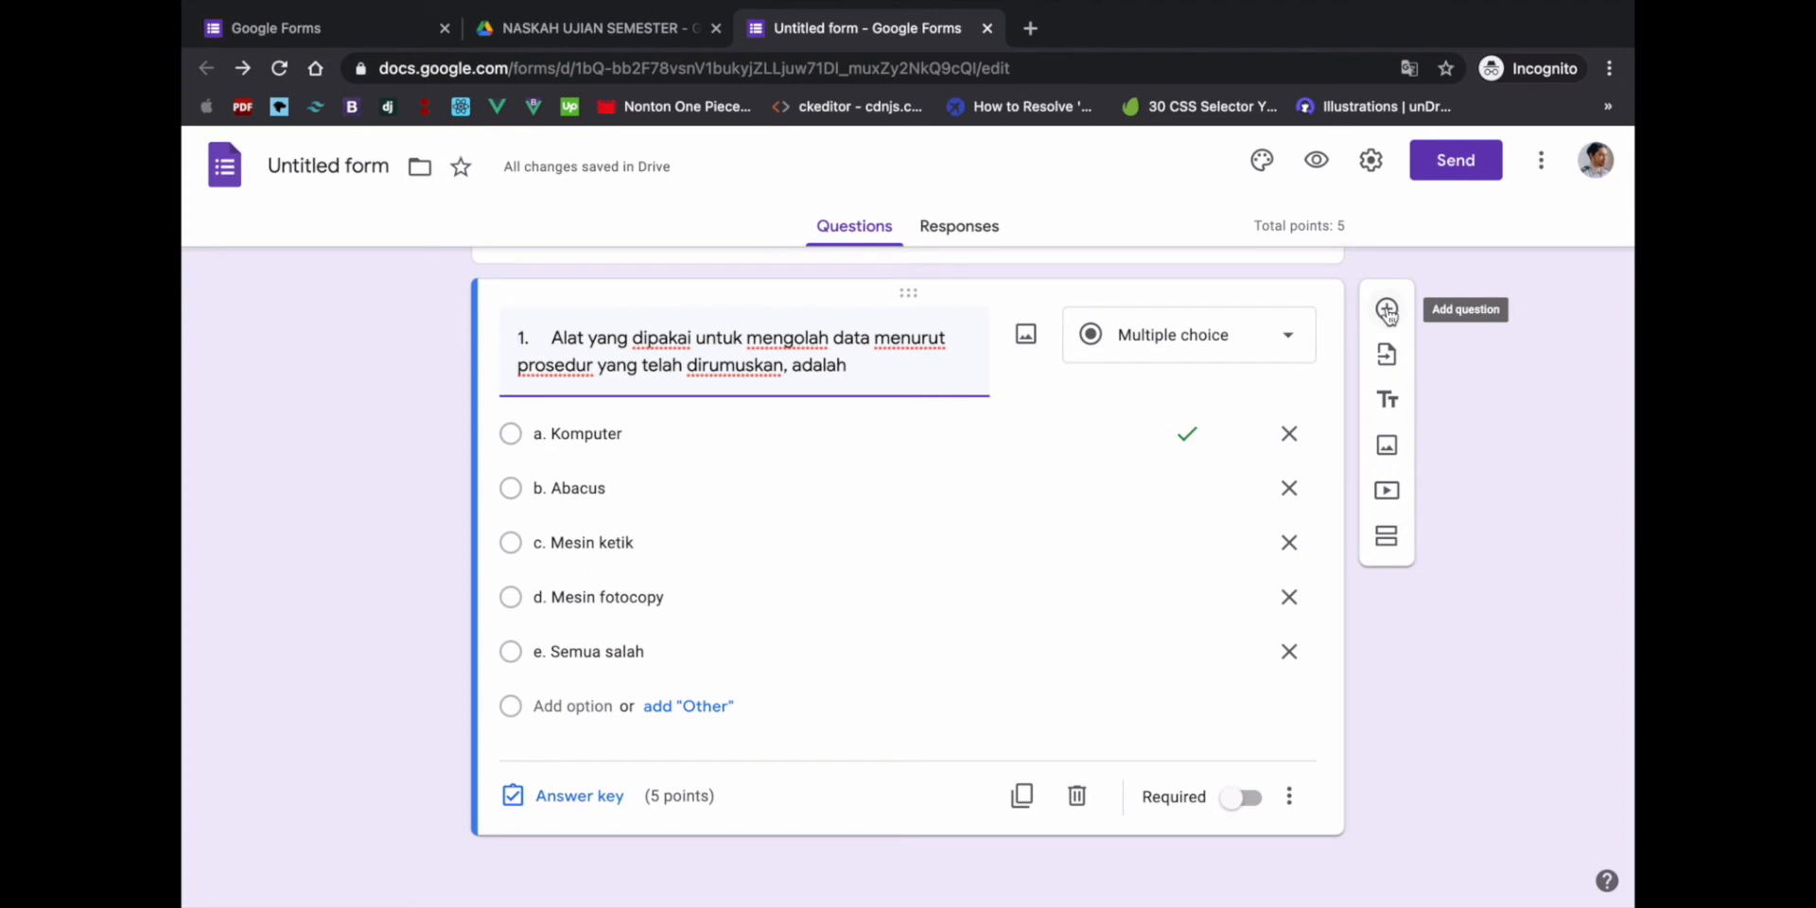
pyautogui.click(1386, 310)
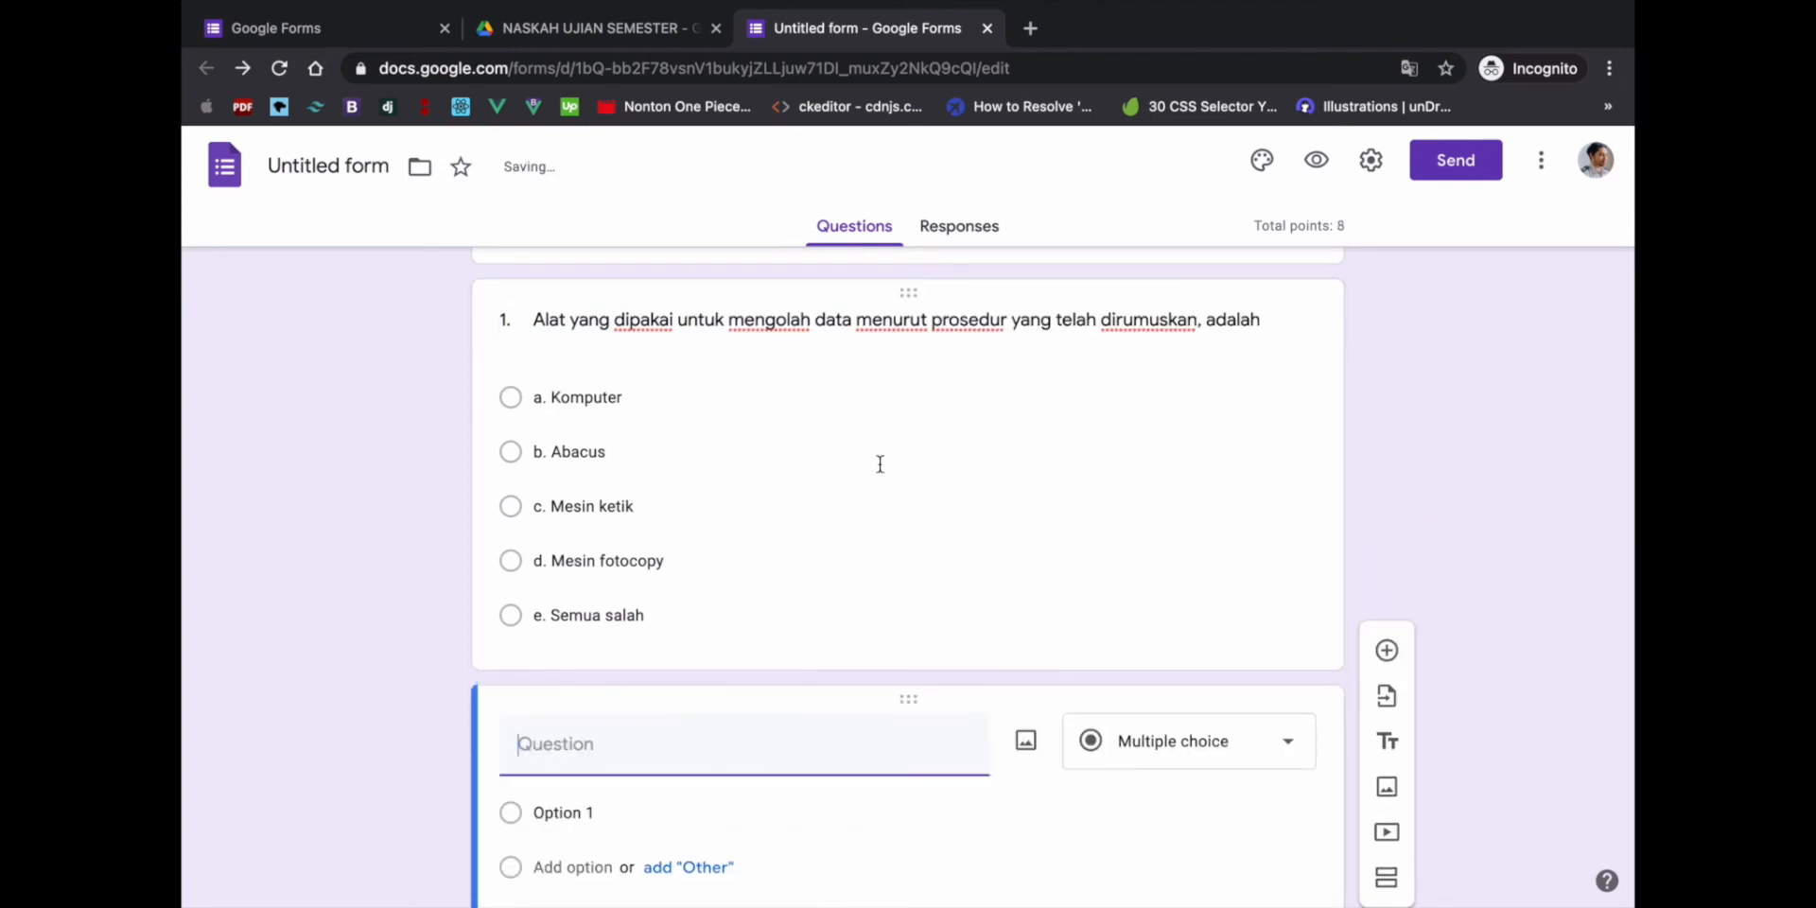
# - Review question 1, KELAS and the new blank question, then switch to the Word document
pyautogui.scroll(3, 851, 636)
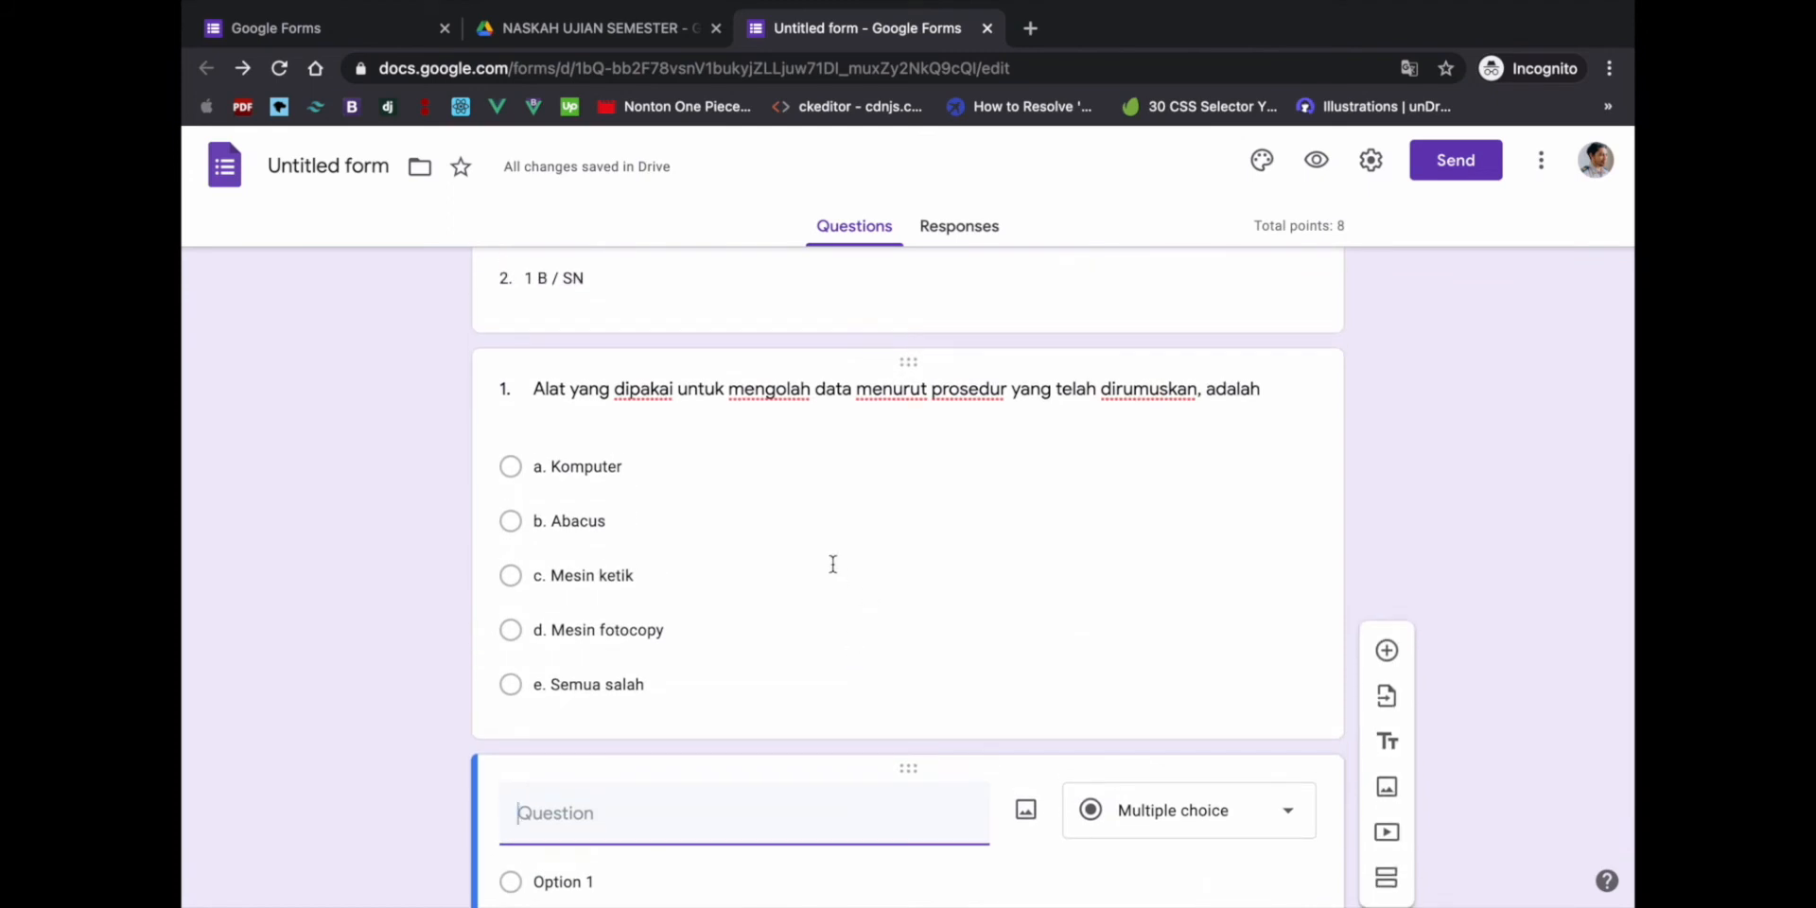
pyautogui.click(831, 562)
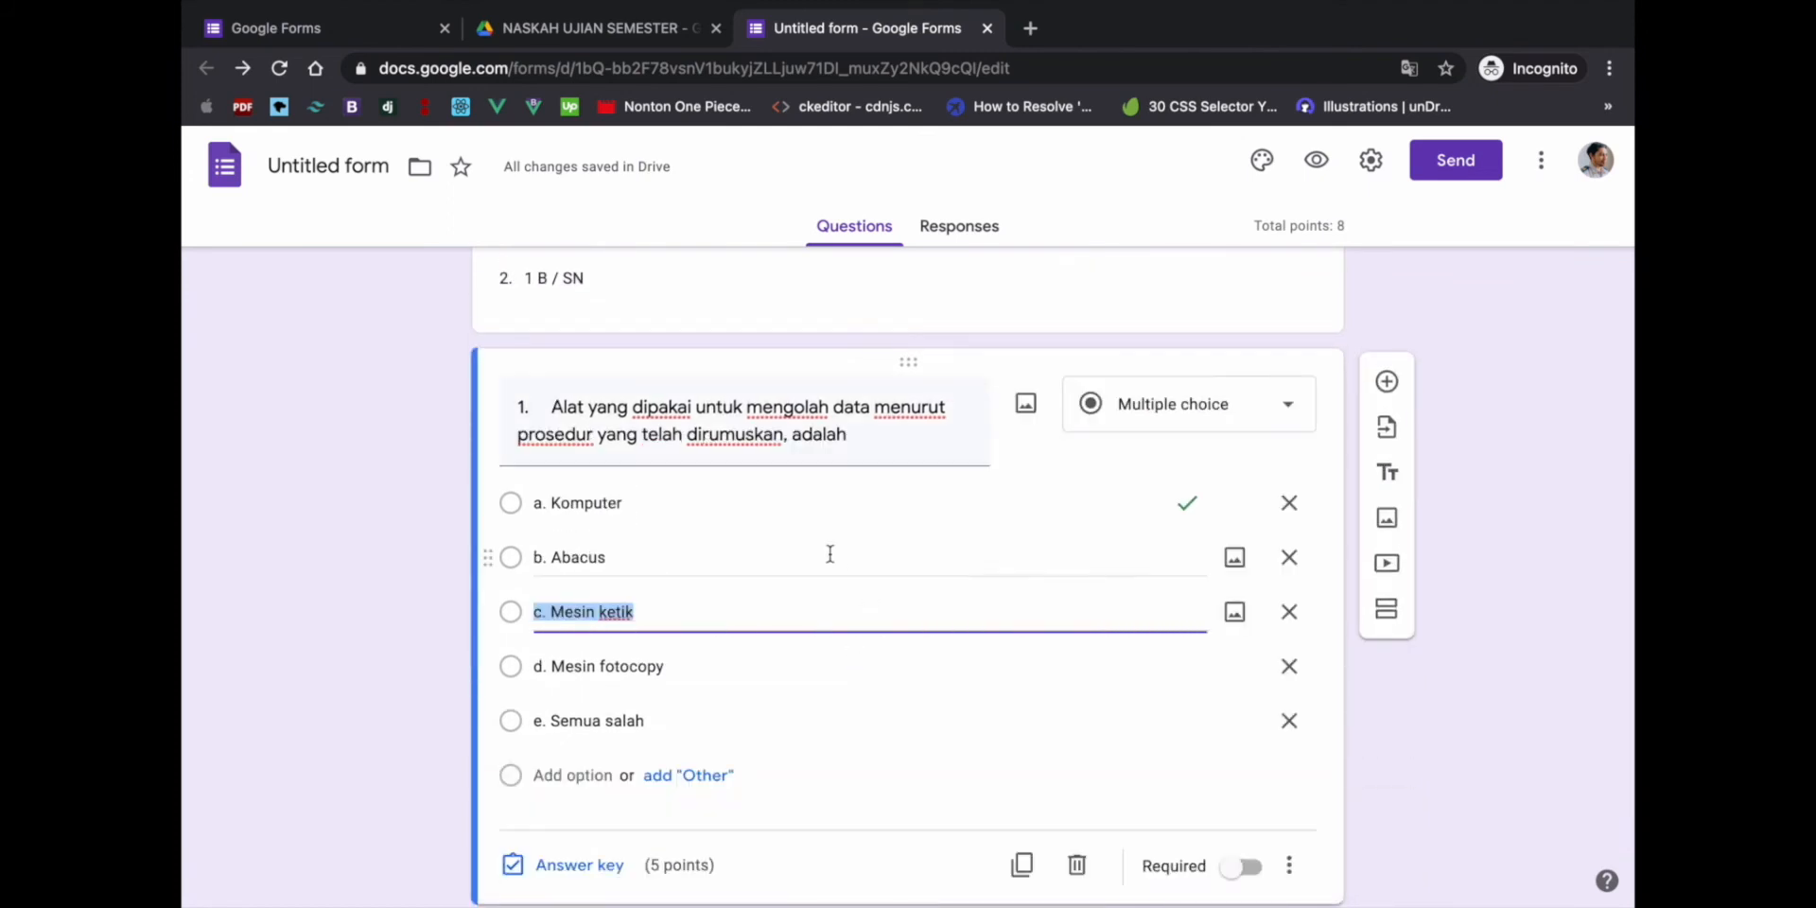
pyautogui.scroll(3, 830, 596)
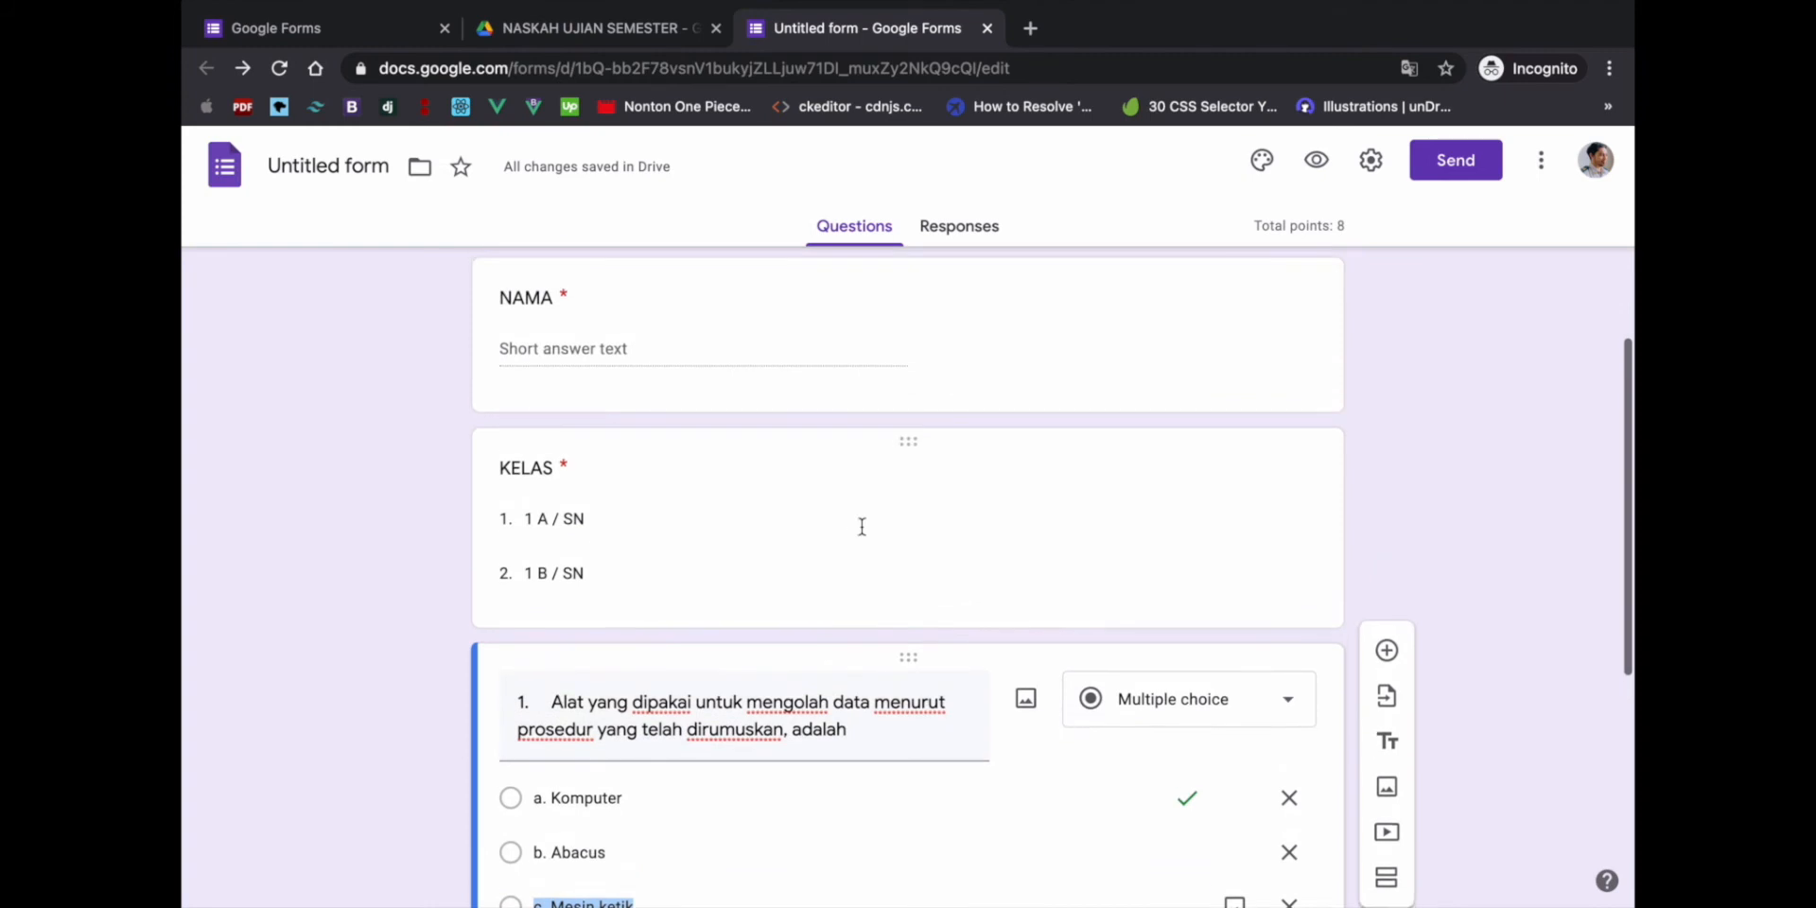
pyautogui.click(859, 523)
pyautogui.scroll(-3, 853, 641)
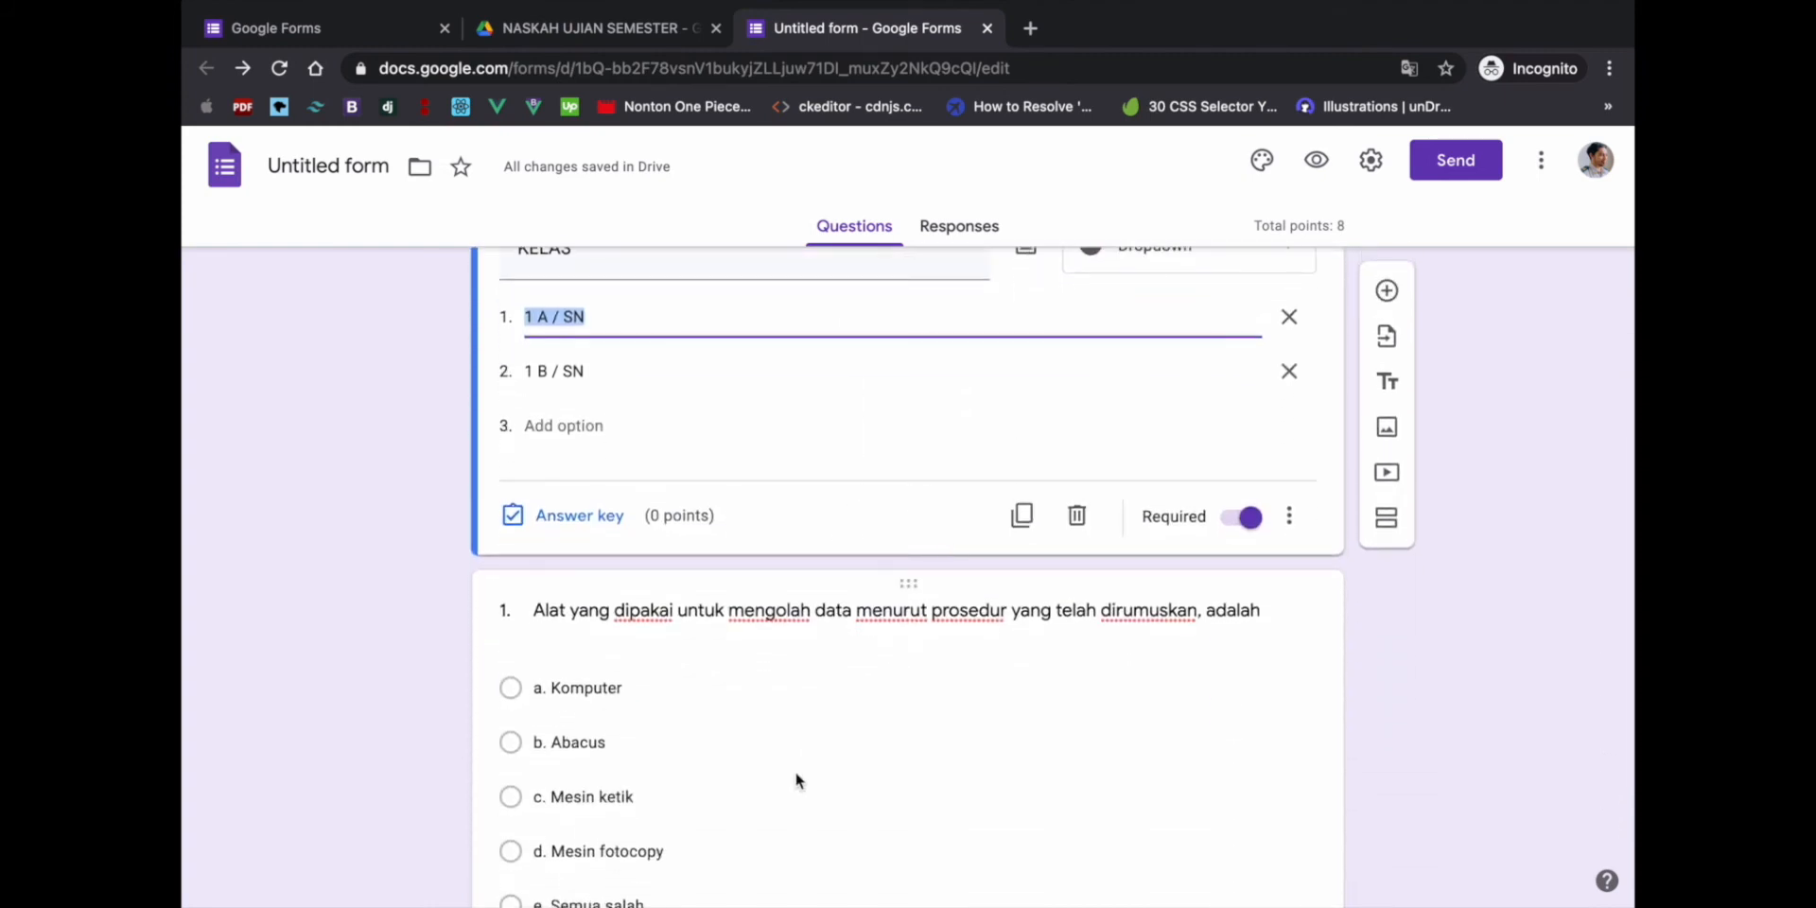
pyautogui.scroll(1, 608, 444)
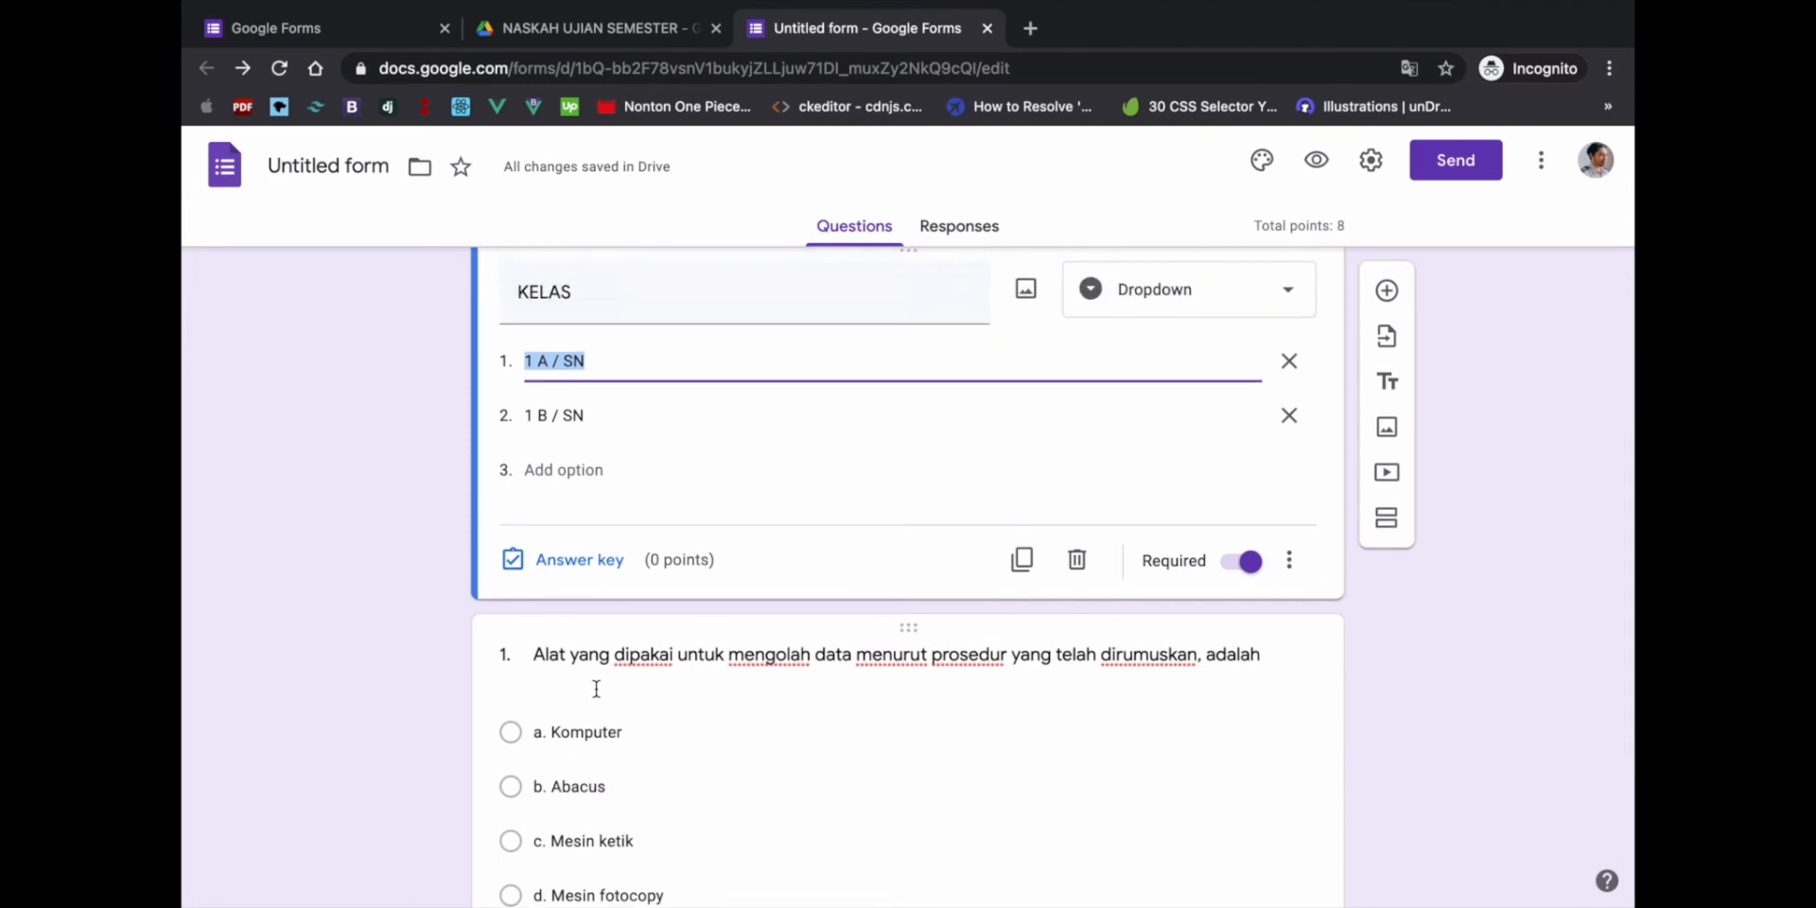
pyautogui.scroll(-4, 596, 692)
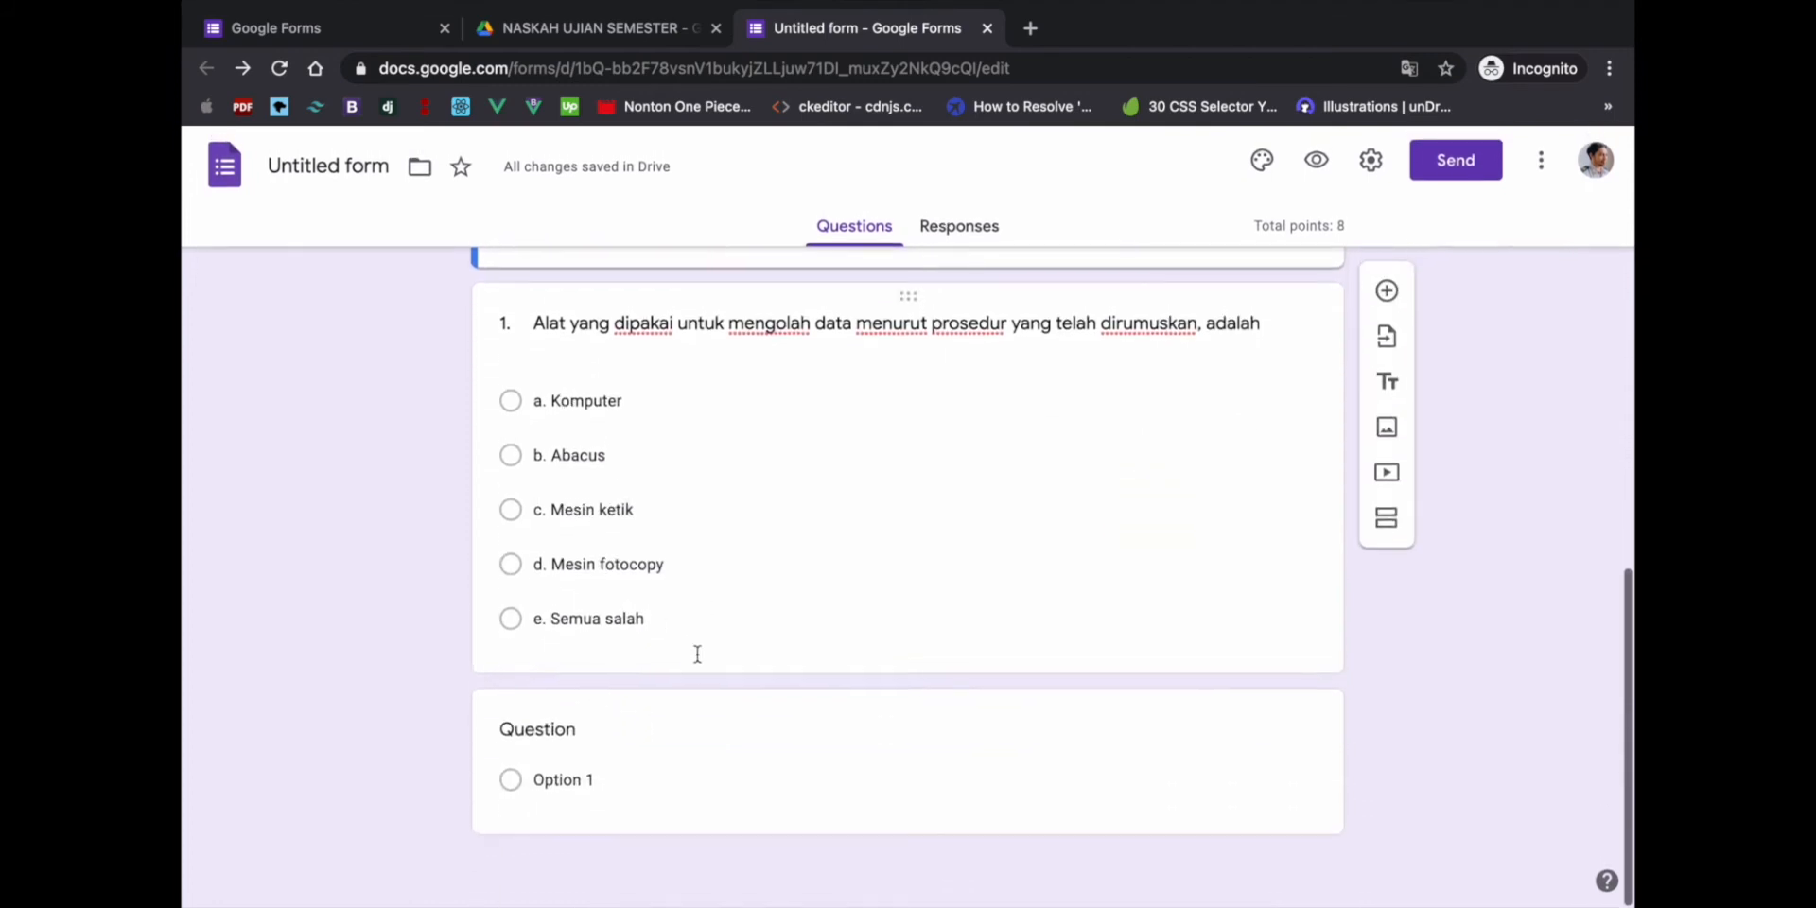
pyautogui.click(668, 794)
pyautogui.hotkey('ctrl', 'Left')
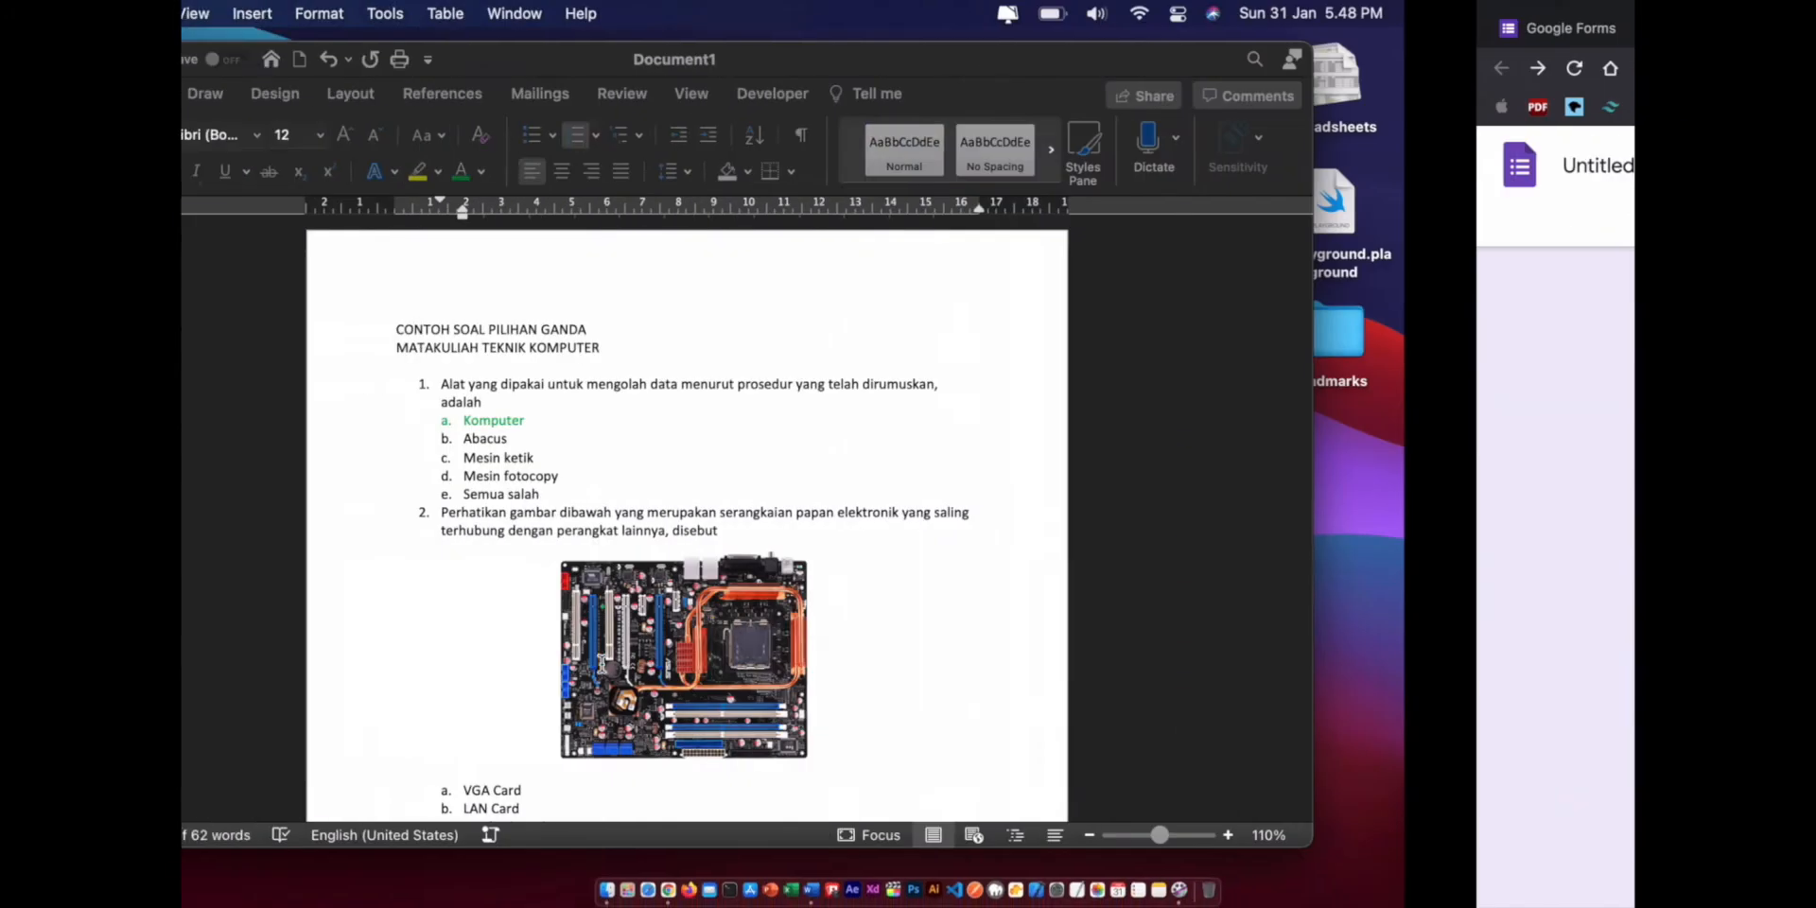
# - Copy question 2's circuit-board text from Word and focus the new question's title in the form
pyautogui.scroll(-1, 672, 520)
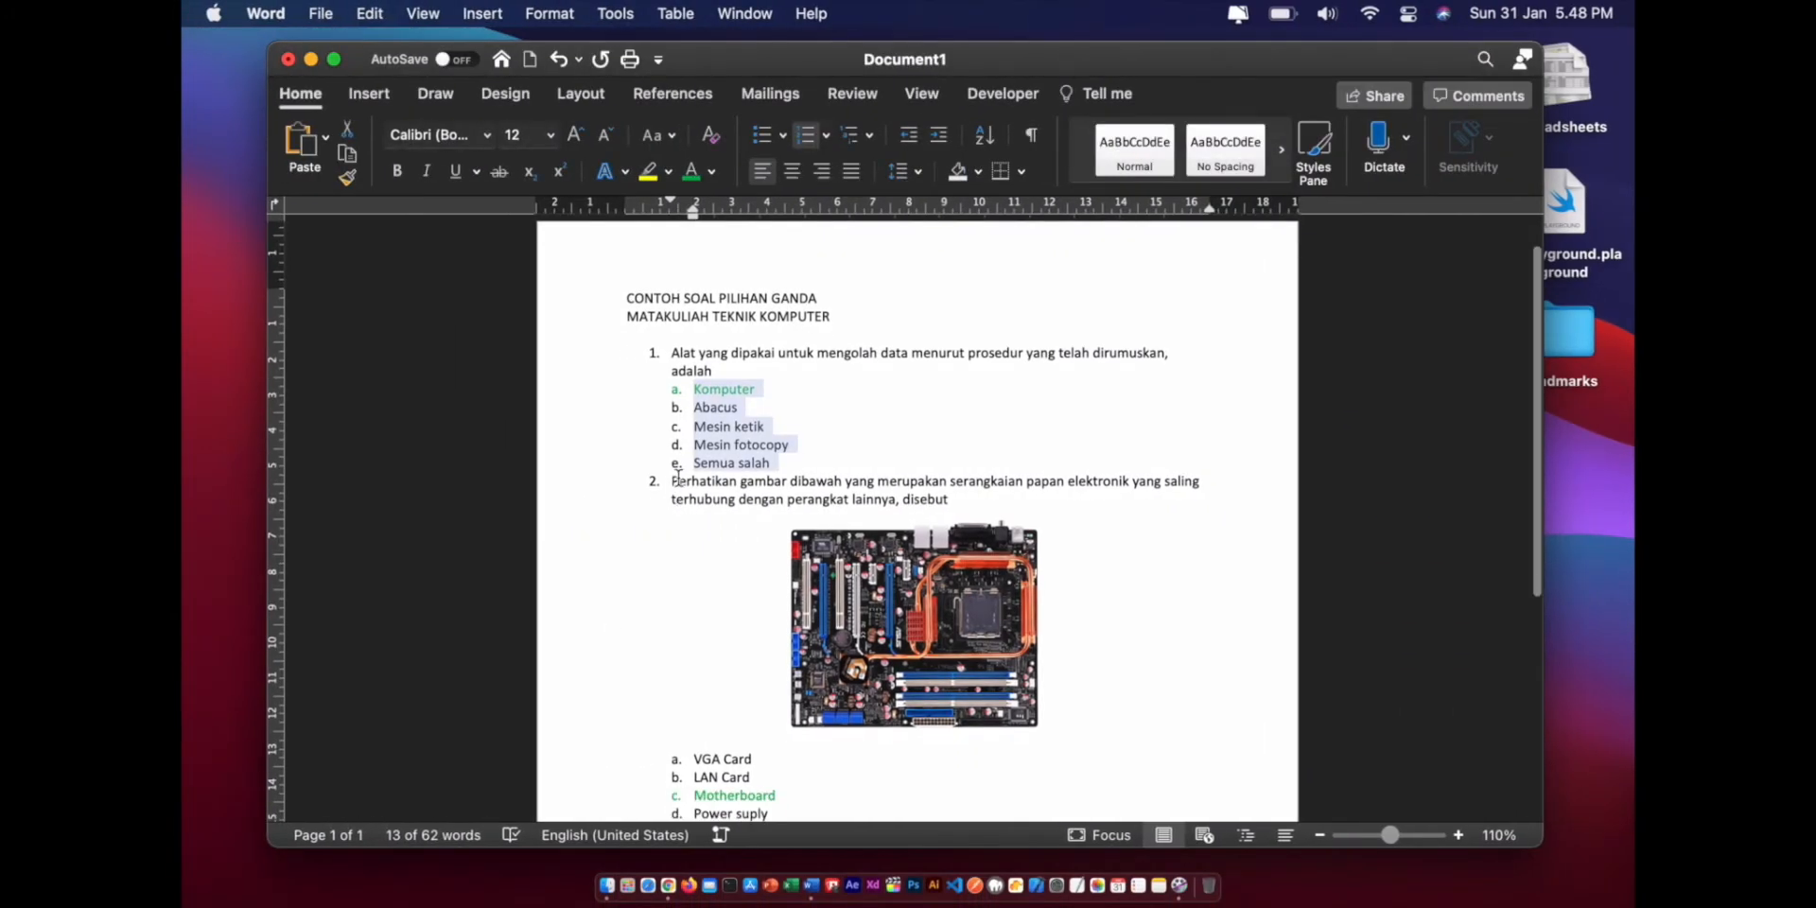
pyautogui.click(671, 481)
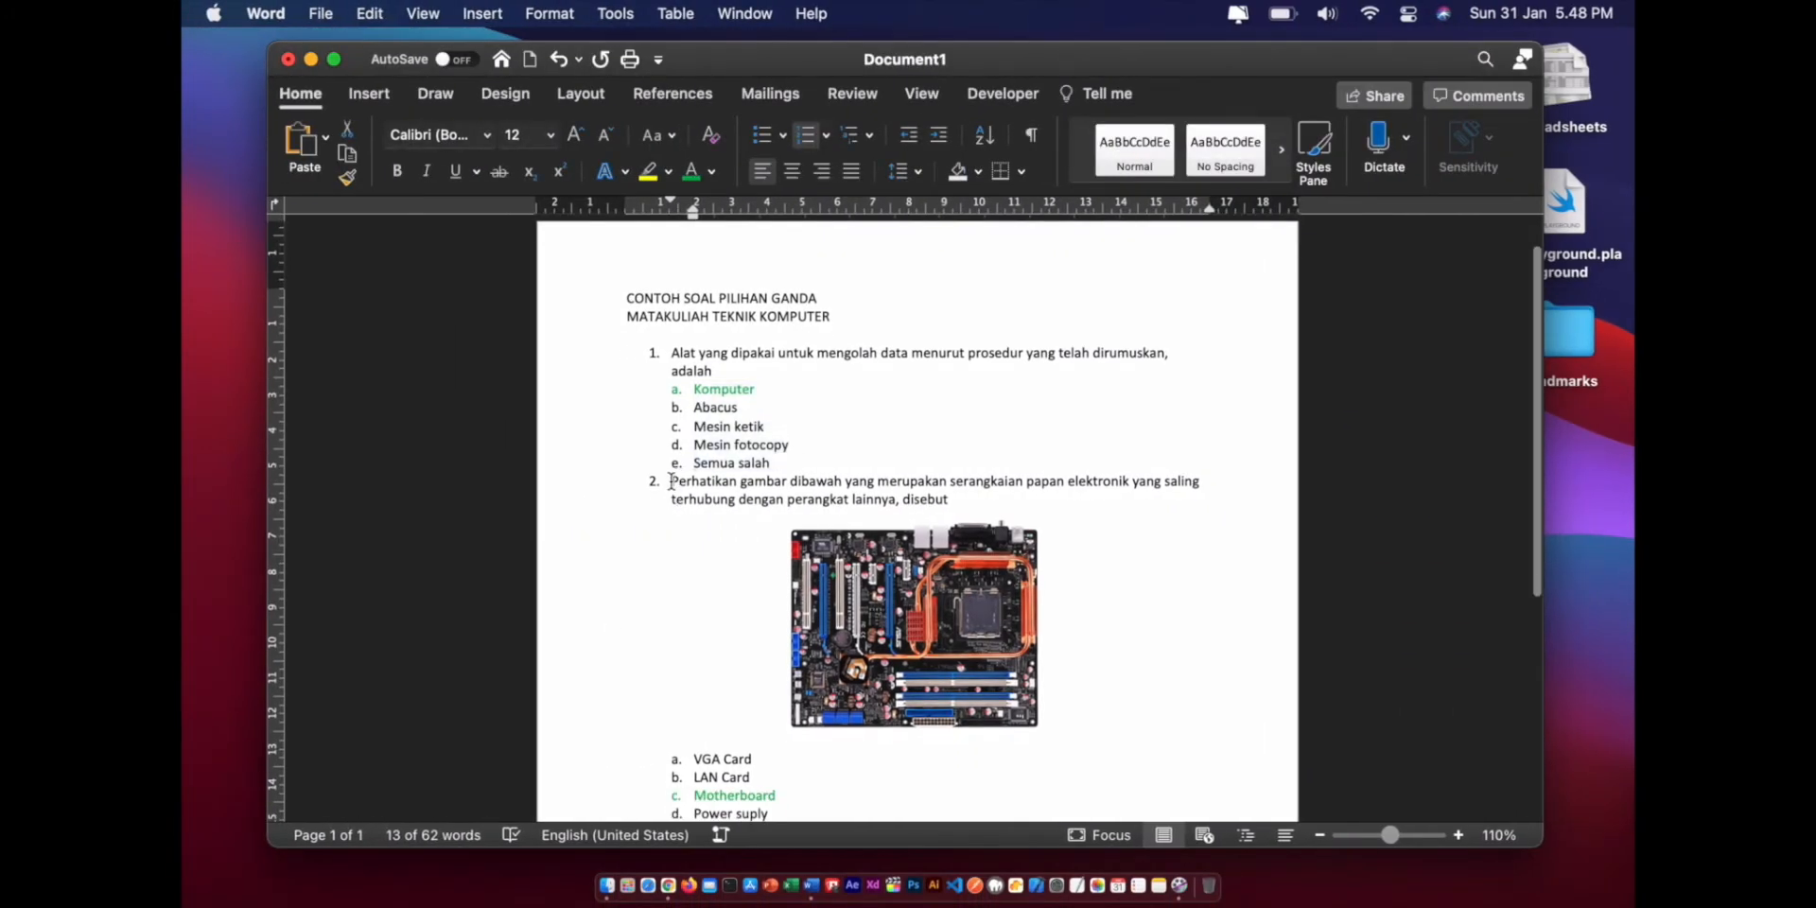
pyautogui.keyDown('shift'); pyautogui.click(962, 511); pyautogui.keyUp('shift')
pyautogui.click(958, 506)
pyautogui.moveTo(954, 501); pyautogui.dragTo(716, 472)
pyautogui.click(919, 499)
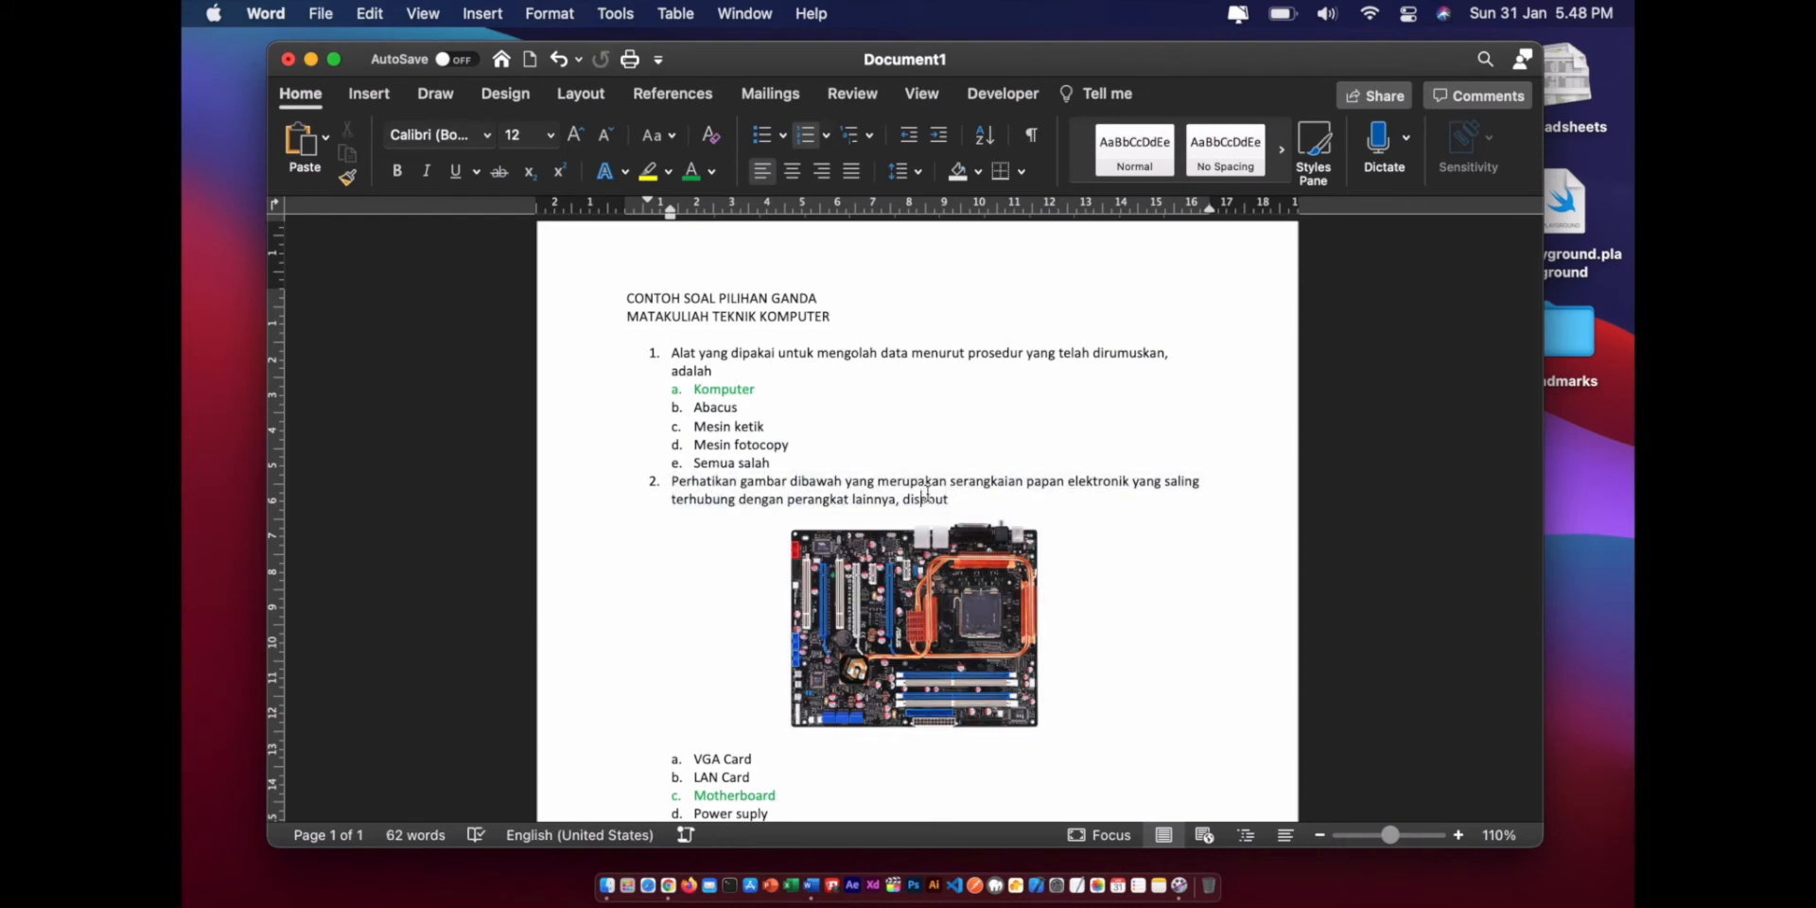
pyautogui.moveTo(947, 501); pyautogui.dragTo(689, 484)
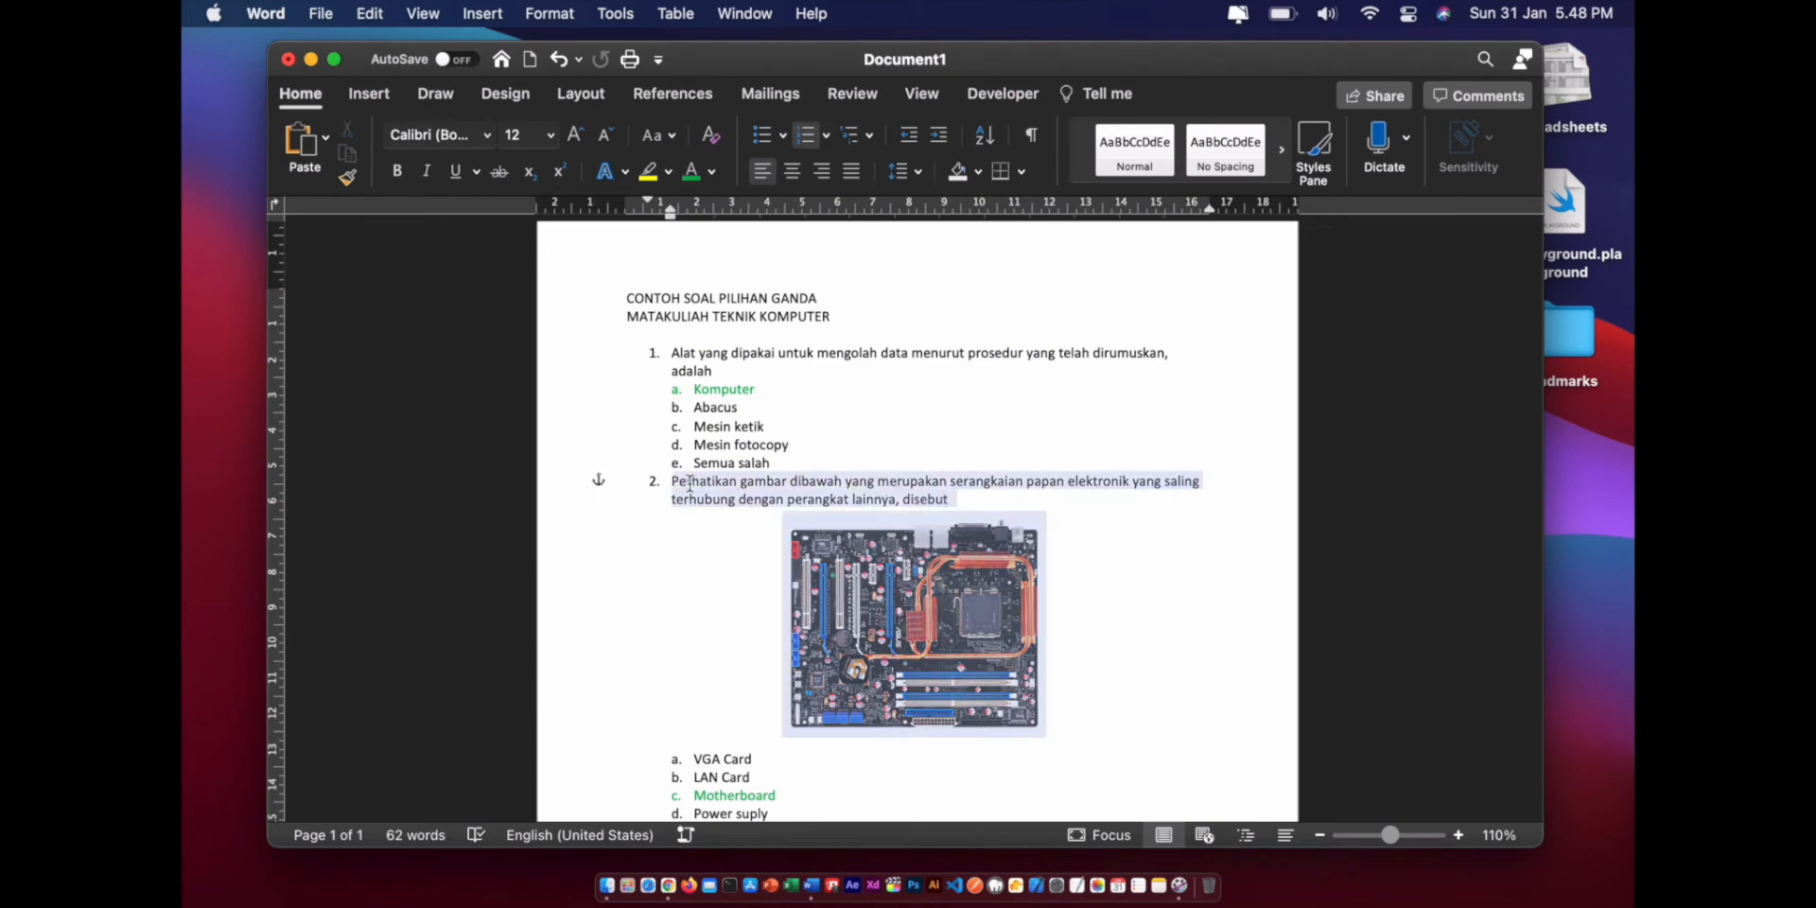
pyautogui.rightClick(751, 483)
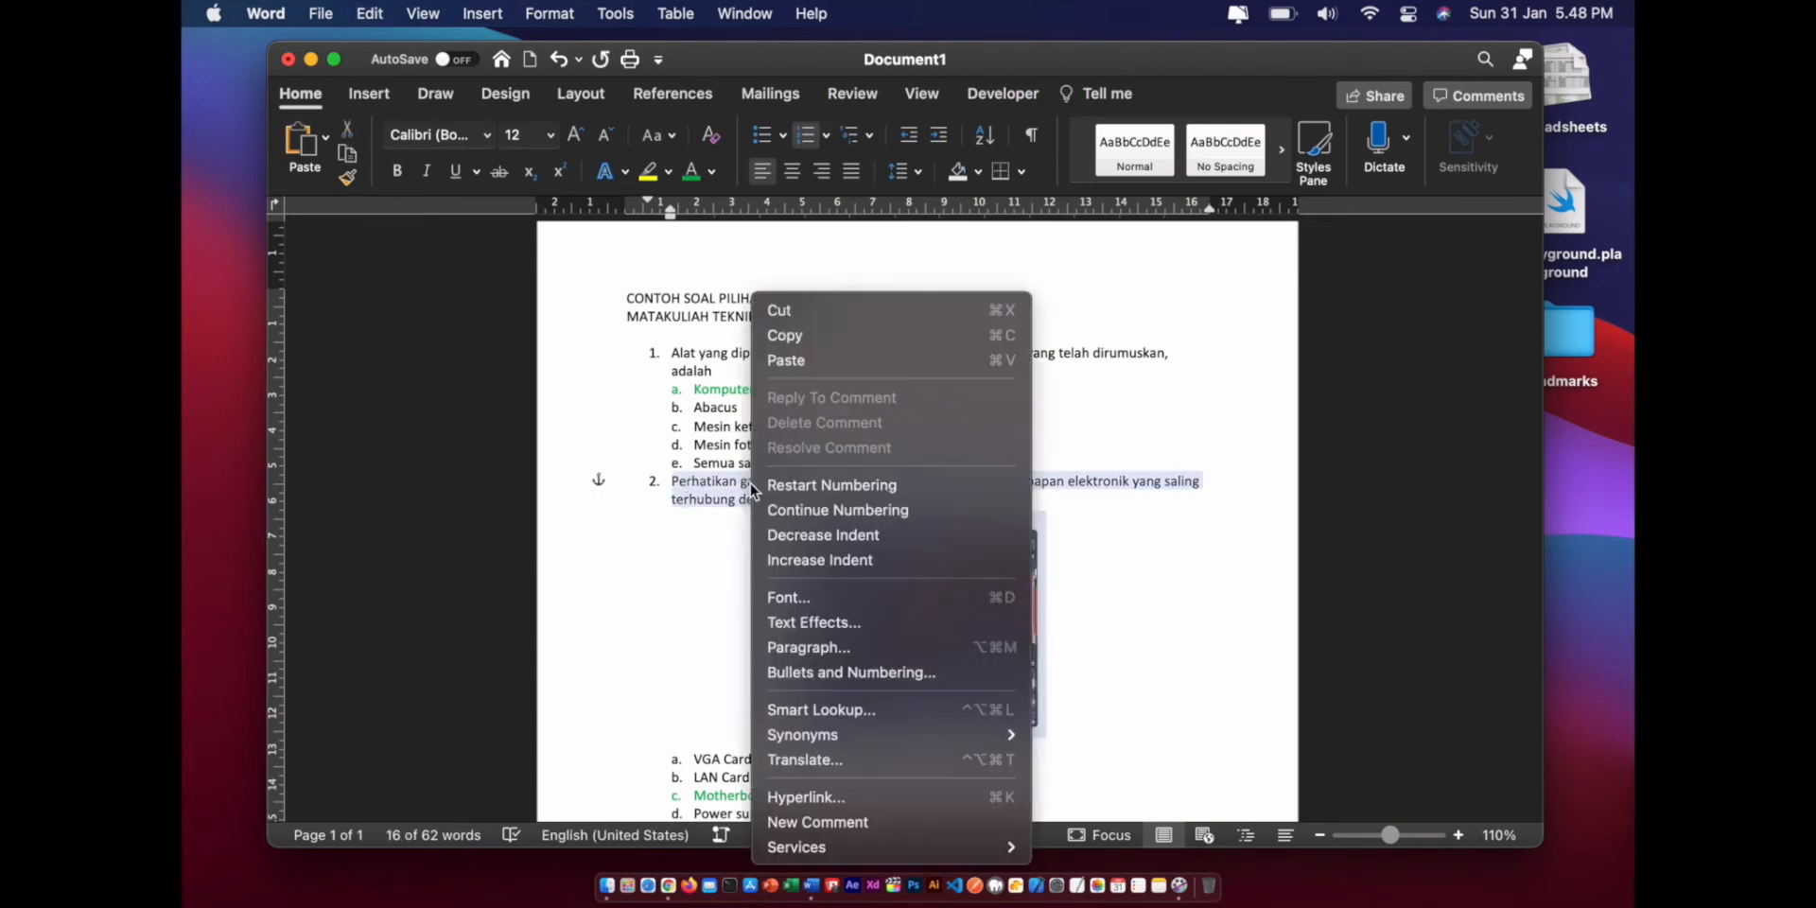
pyautogui.click(790, 336)
pyautogui.press('super+Tab')
pyautogui.click(568, 583)
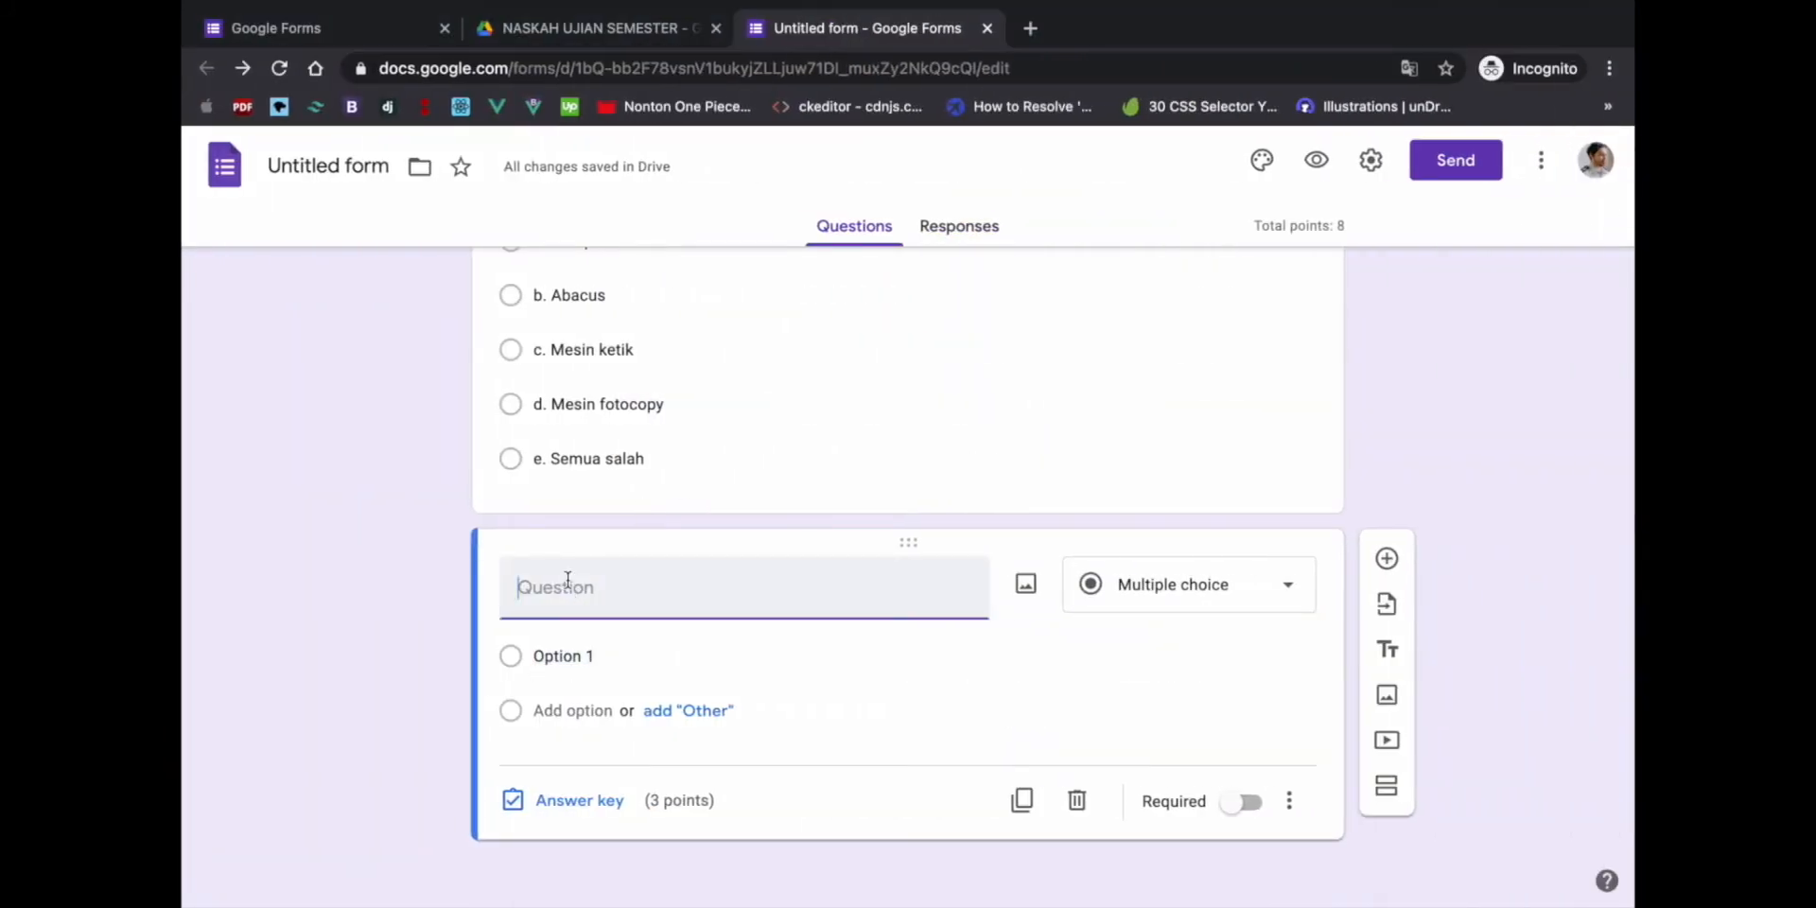
# - Paste question 2's circuit-board text into the new question and start inserting a picture
pyautogui.rightClick(571, 586)
pyautogui.click(632, 733)
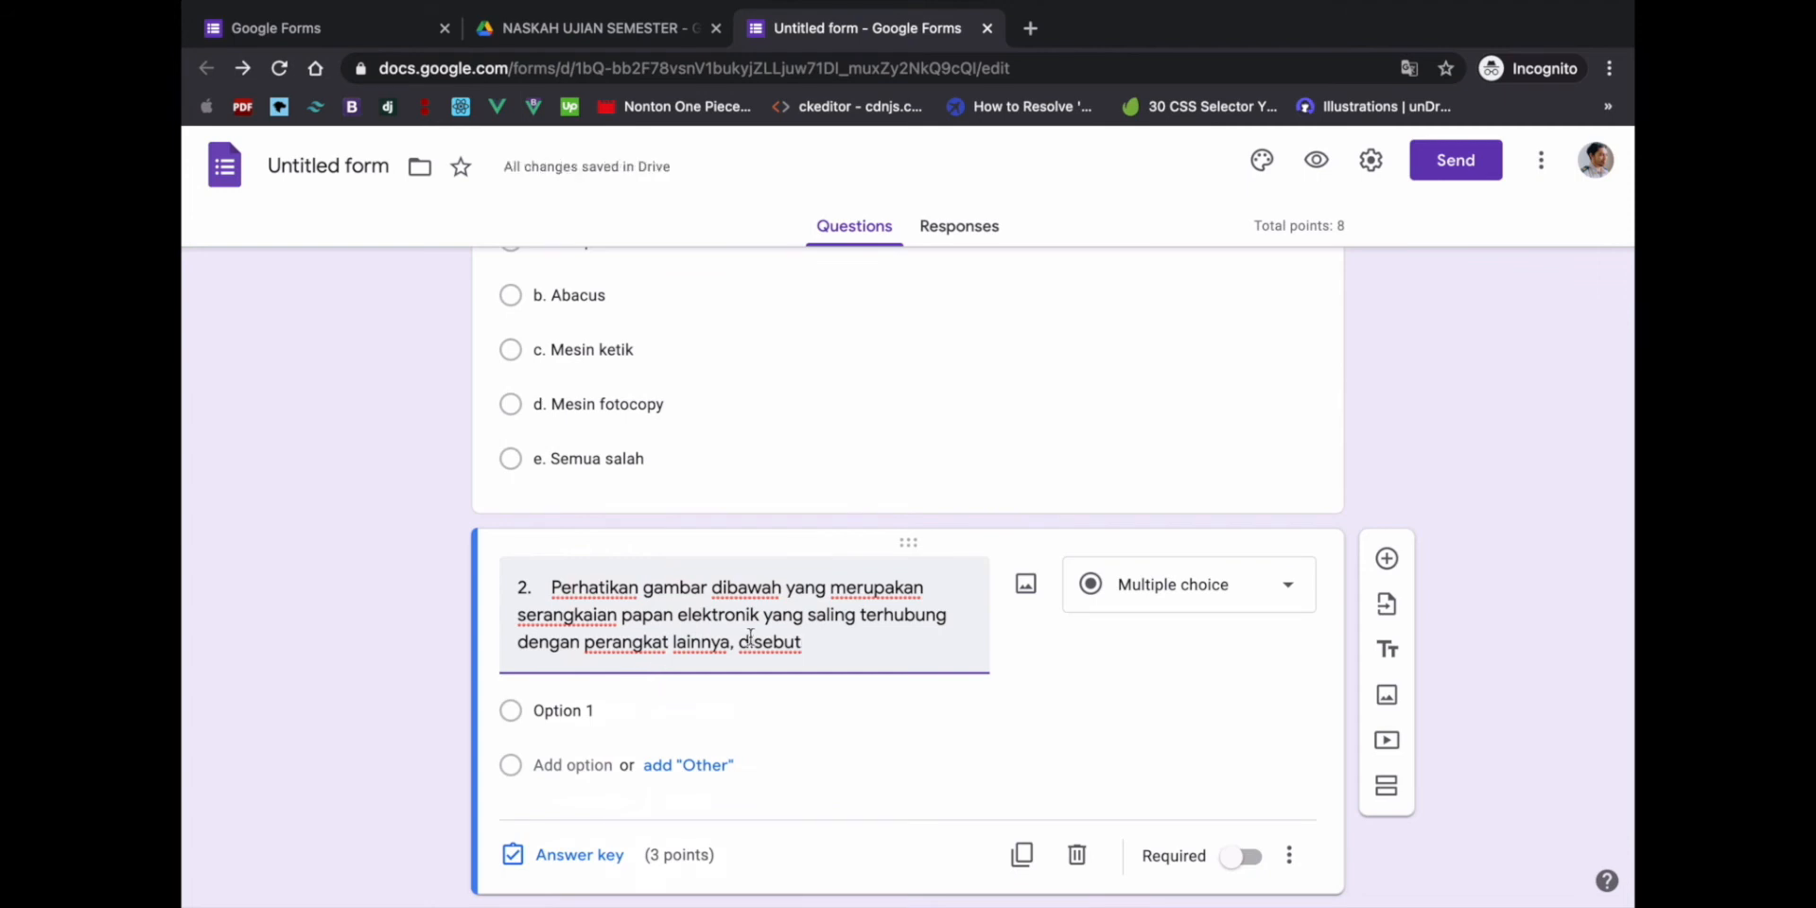
pyautogui.click(1026, 588)
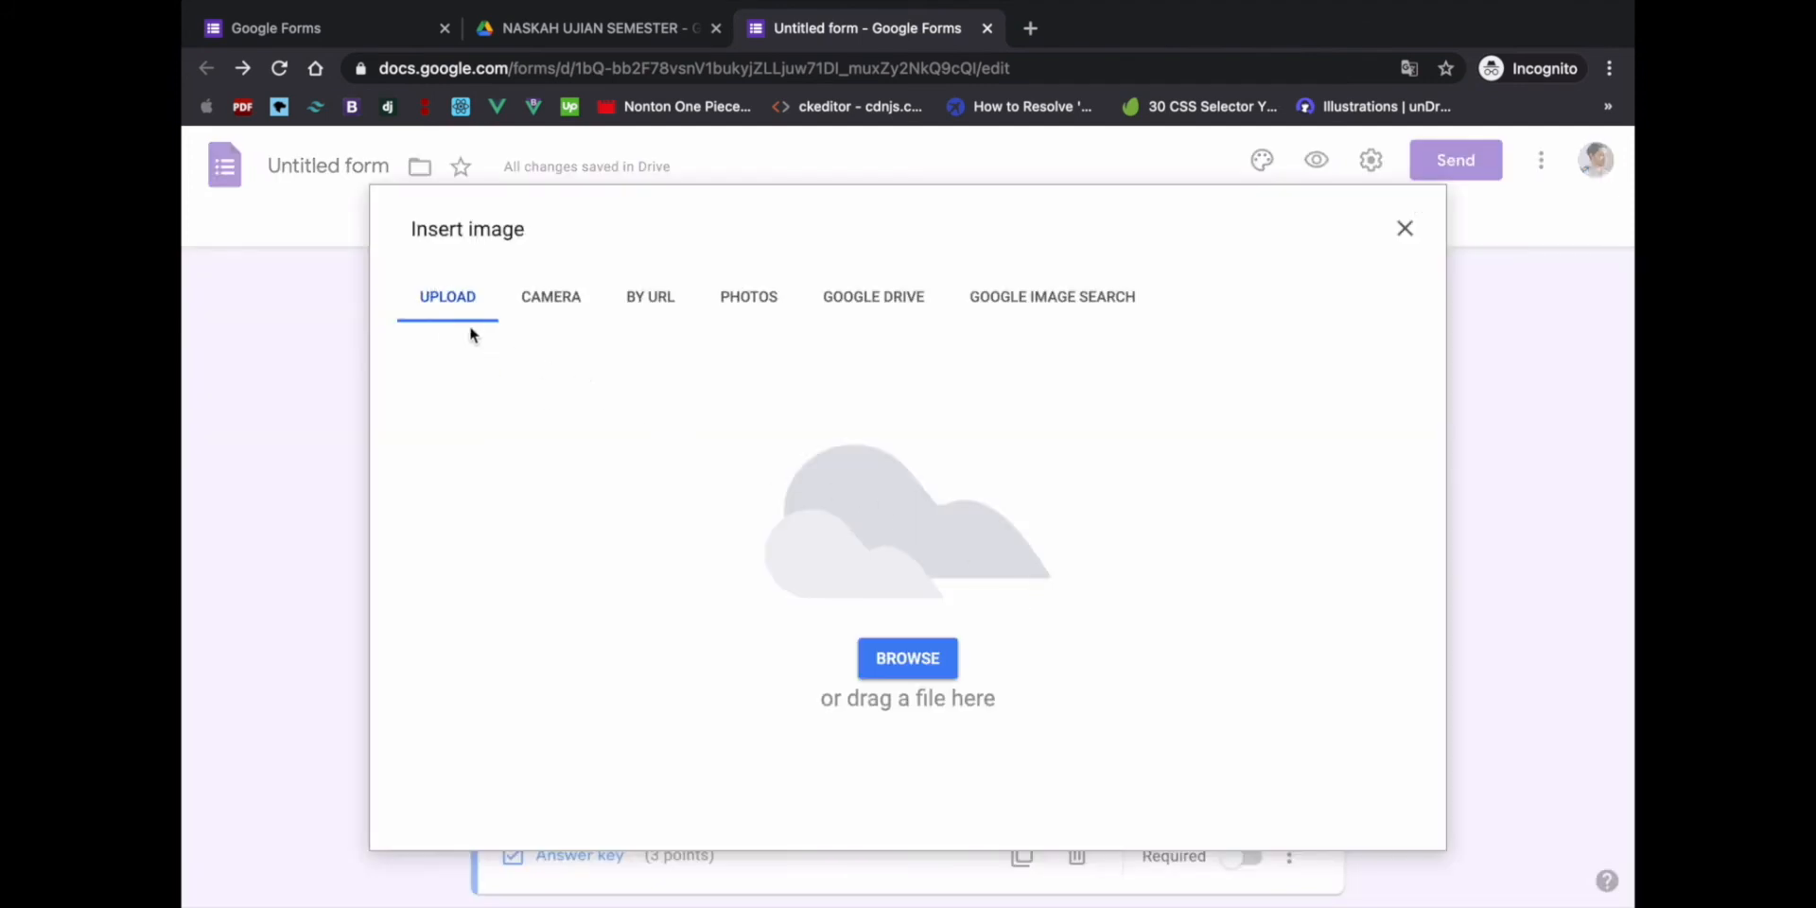
# - Look through the Insert image sources (camera, URL, photos, Drive), allowing camera access
pyautogui.click(543, 301)
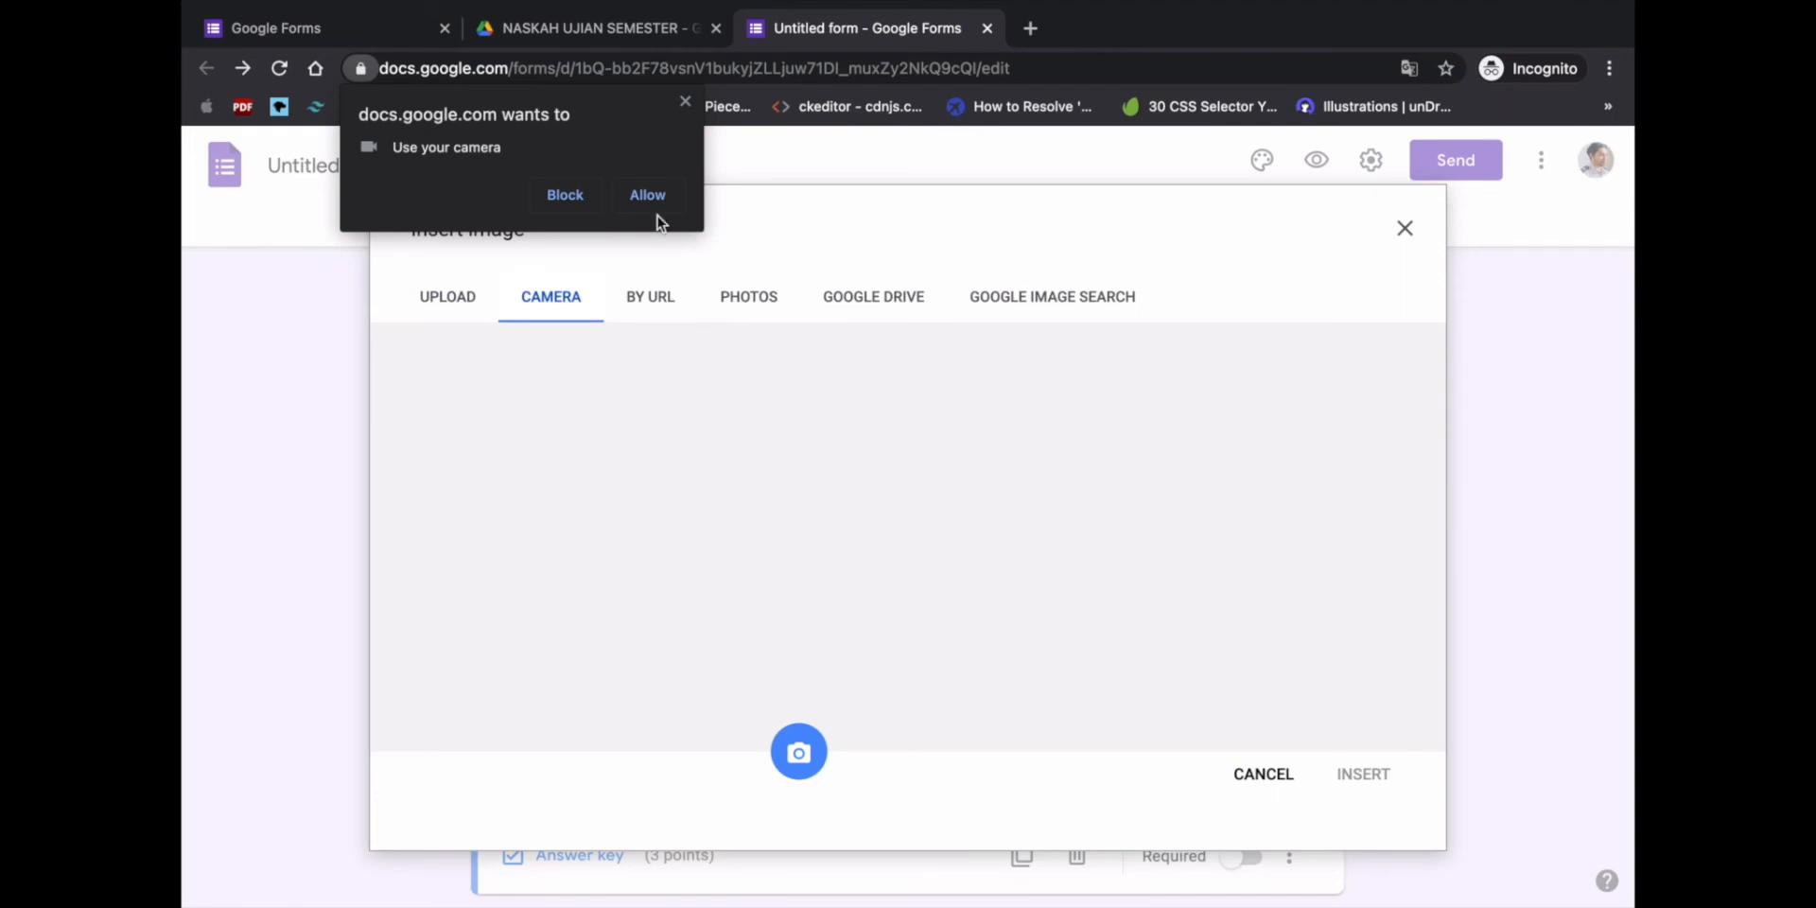
pyautogui.click(646, 196)
pyautogui.click(650, 296)
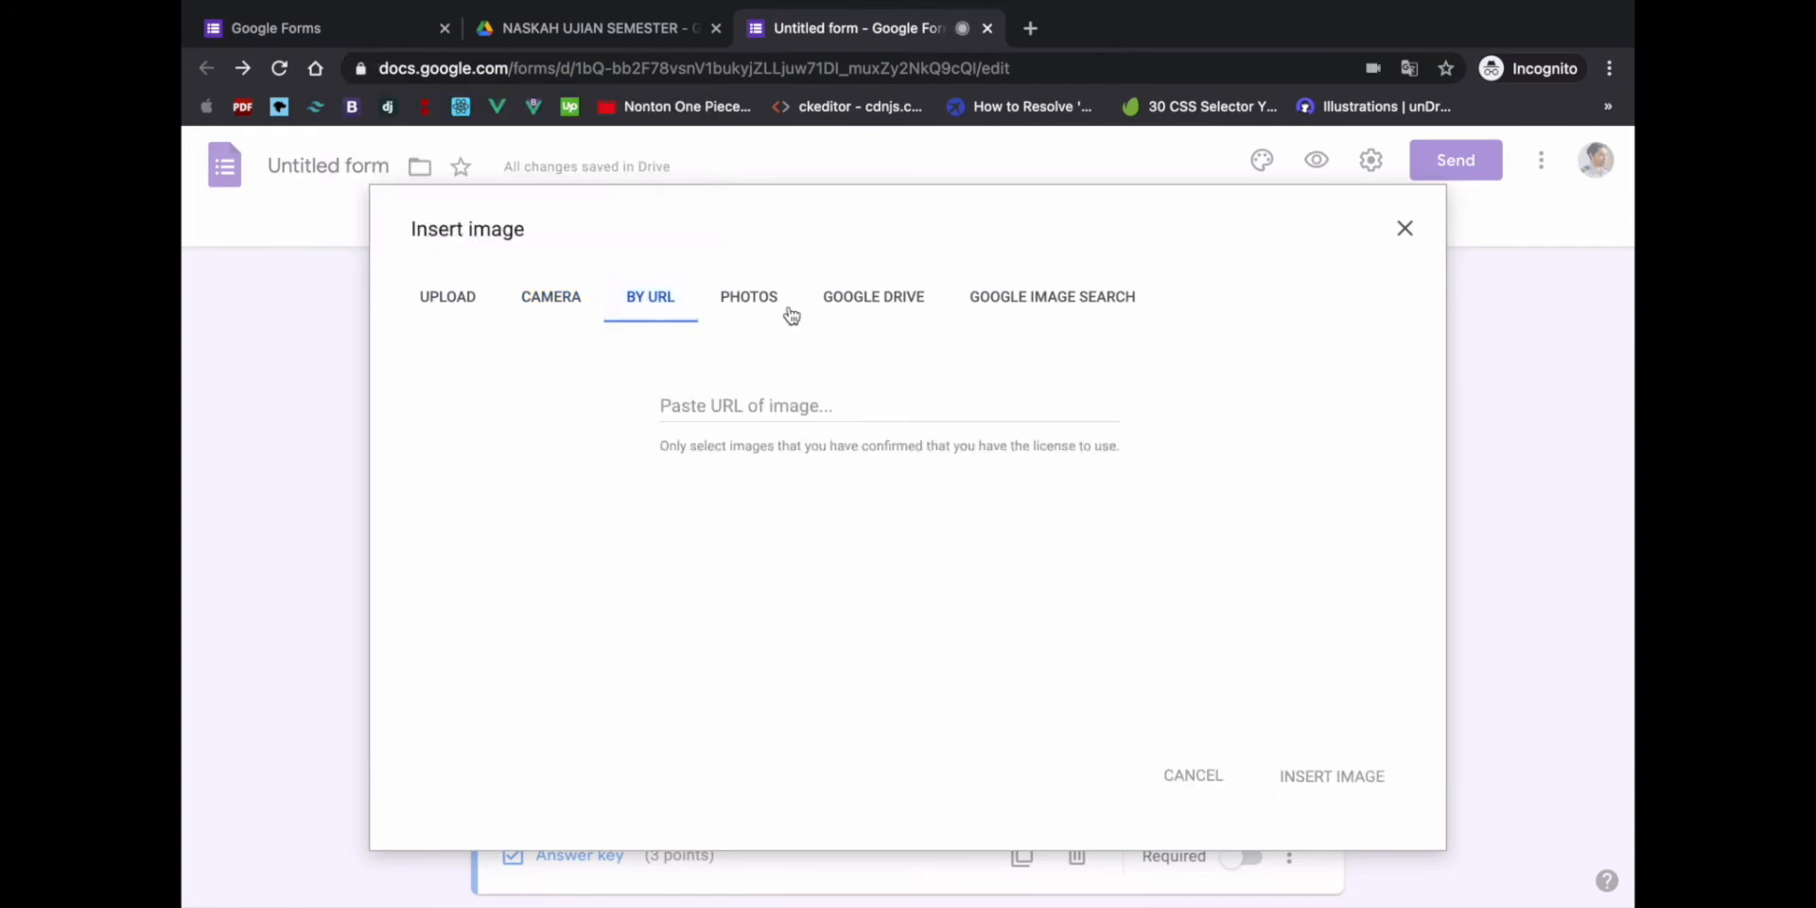
pyautogui.click(751, 312)
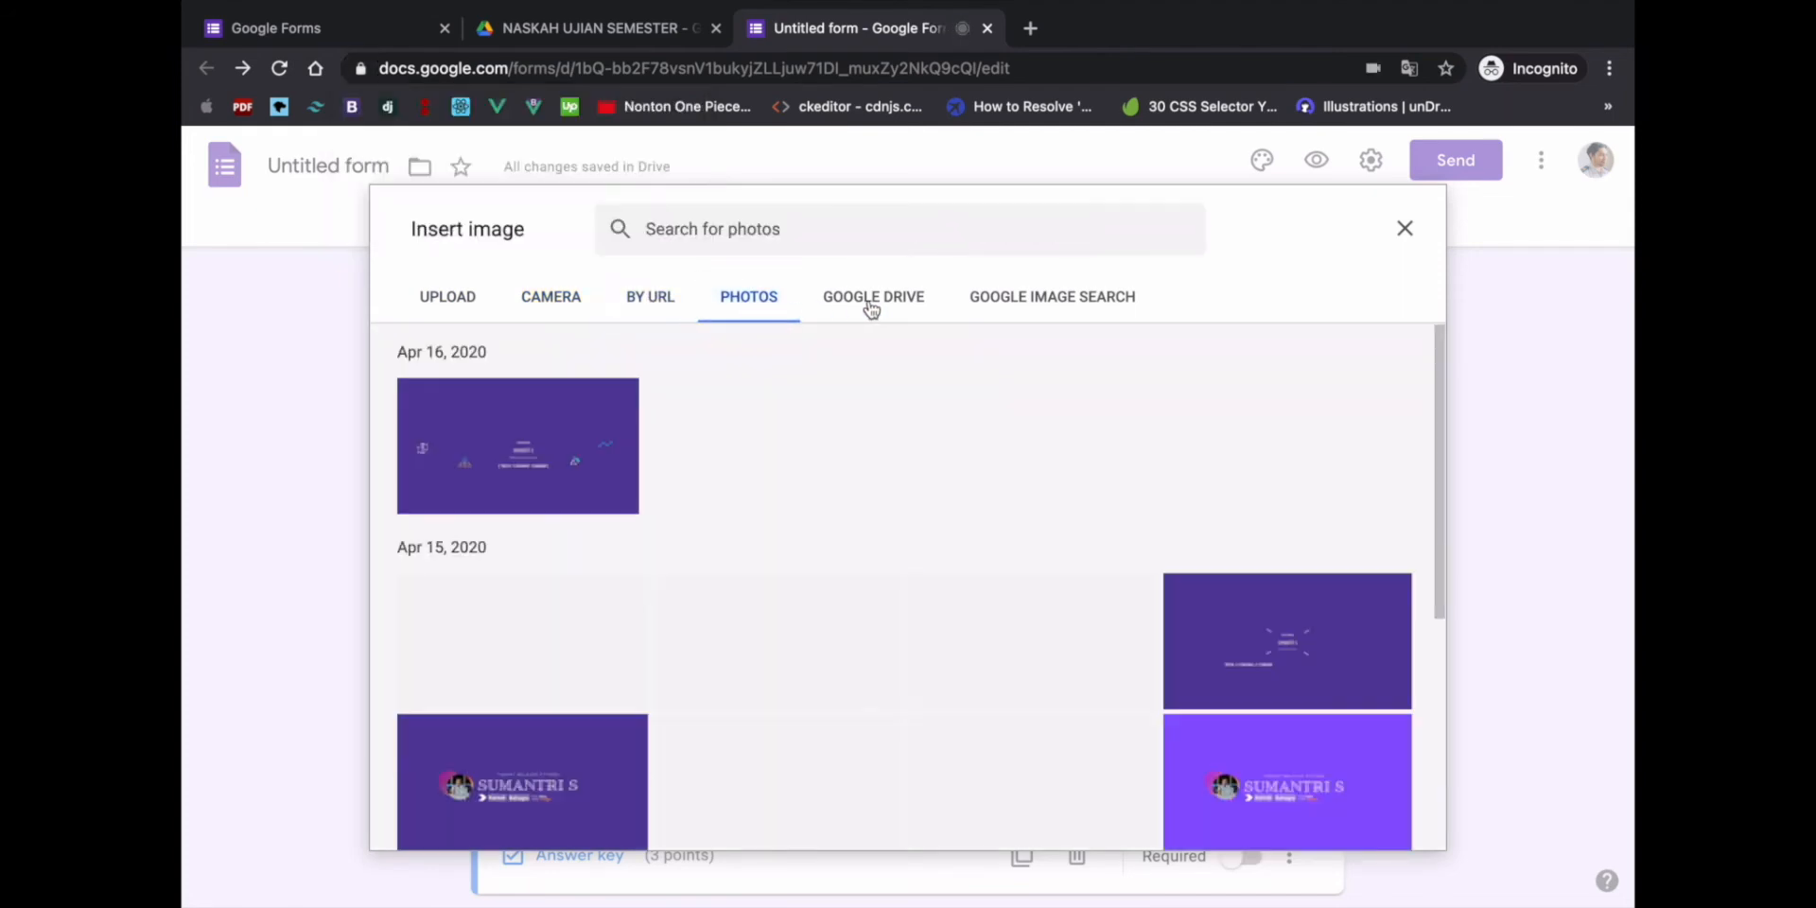
pyautogui.click(878, 310)
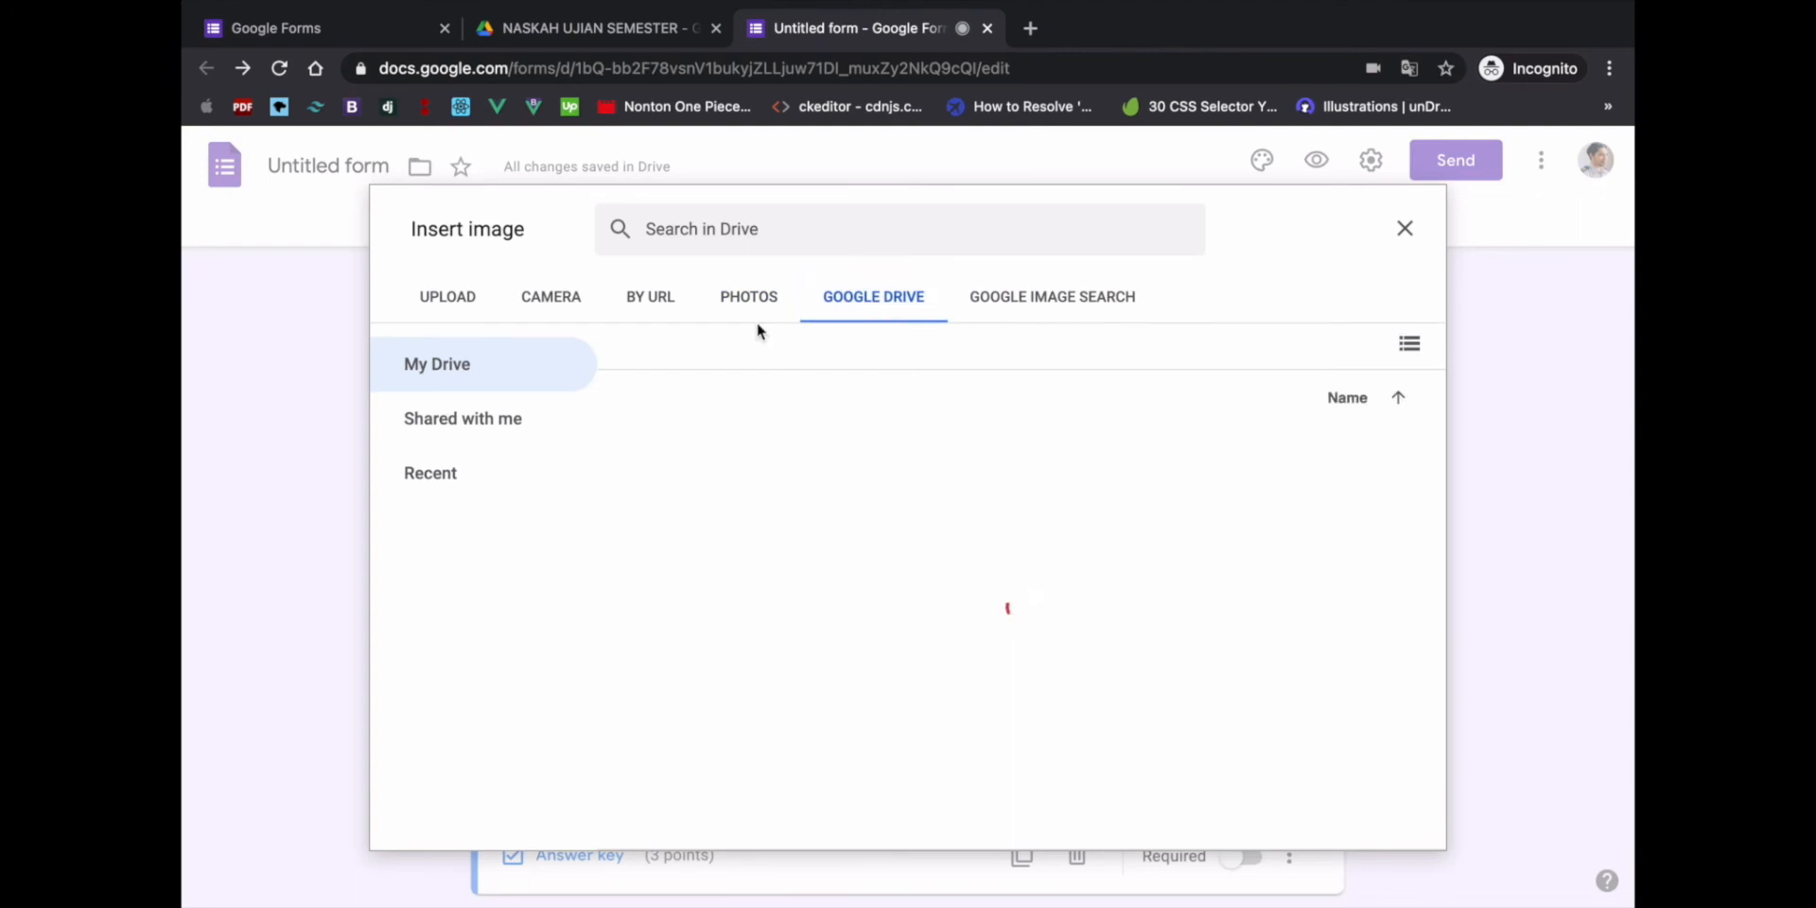
pyautogui.click(448, 300)
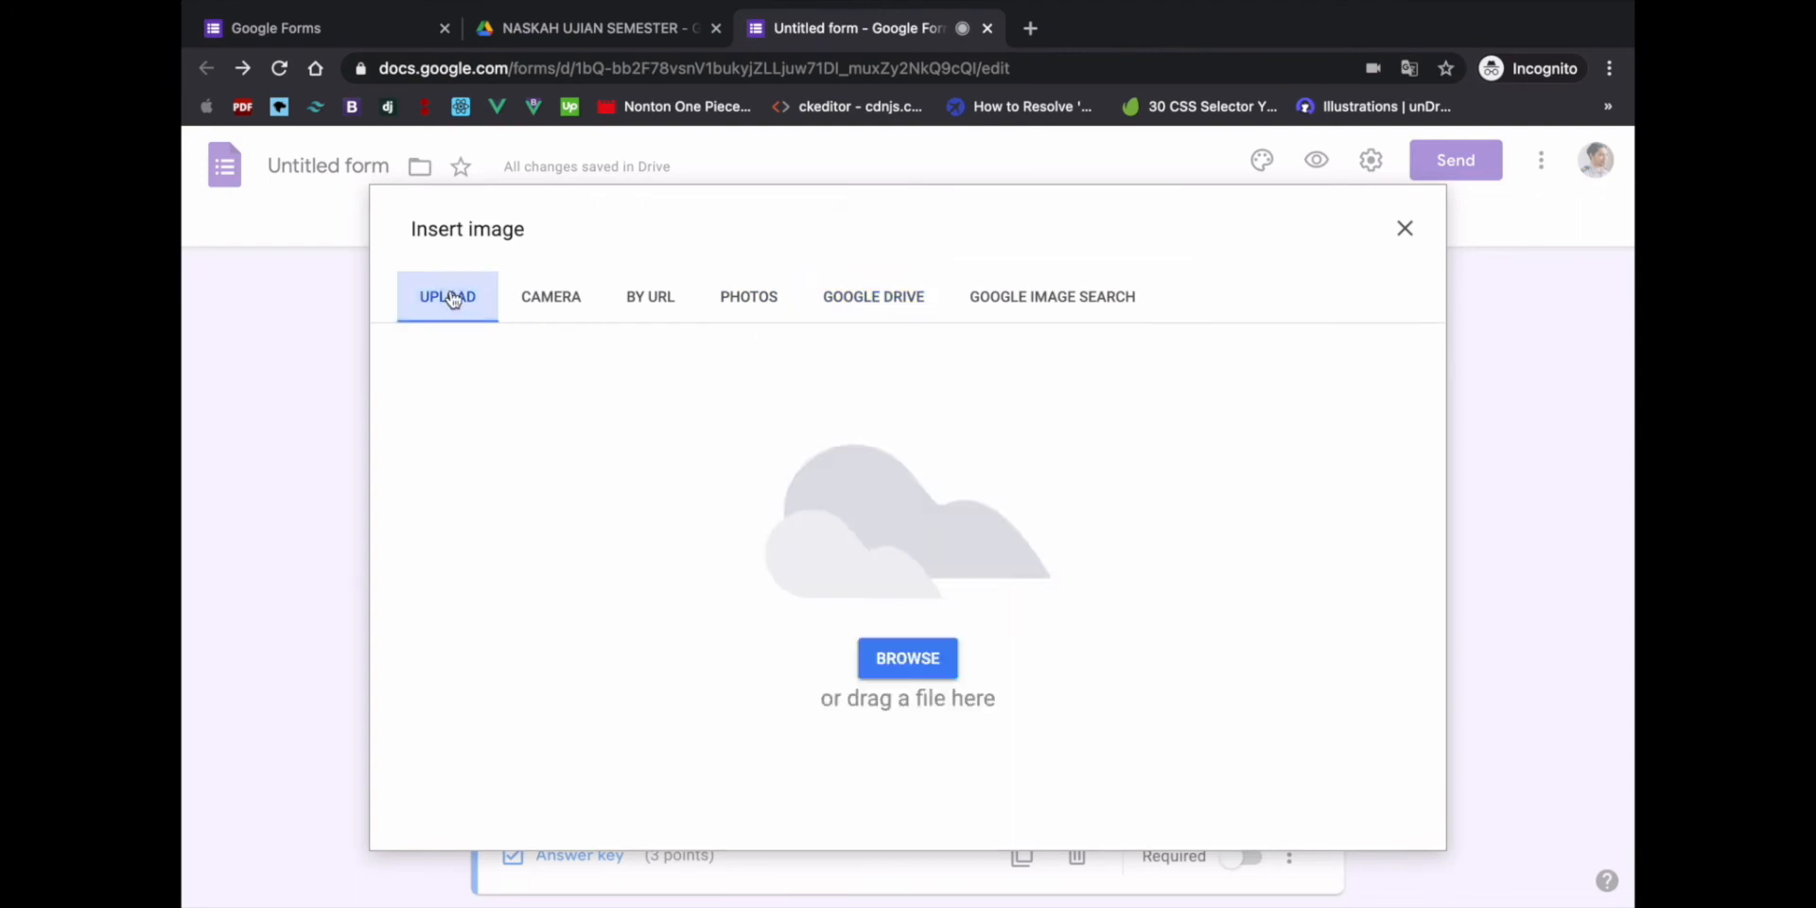
# - Upload Motherboard.jpg from the Downloads folder as question 2's picture
pyautogui.click(927, 657)
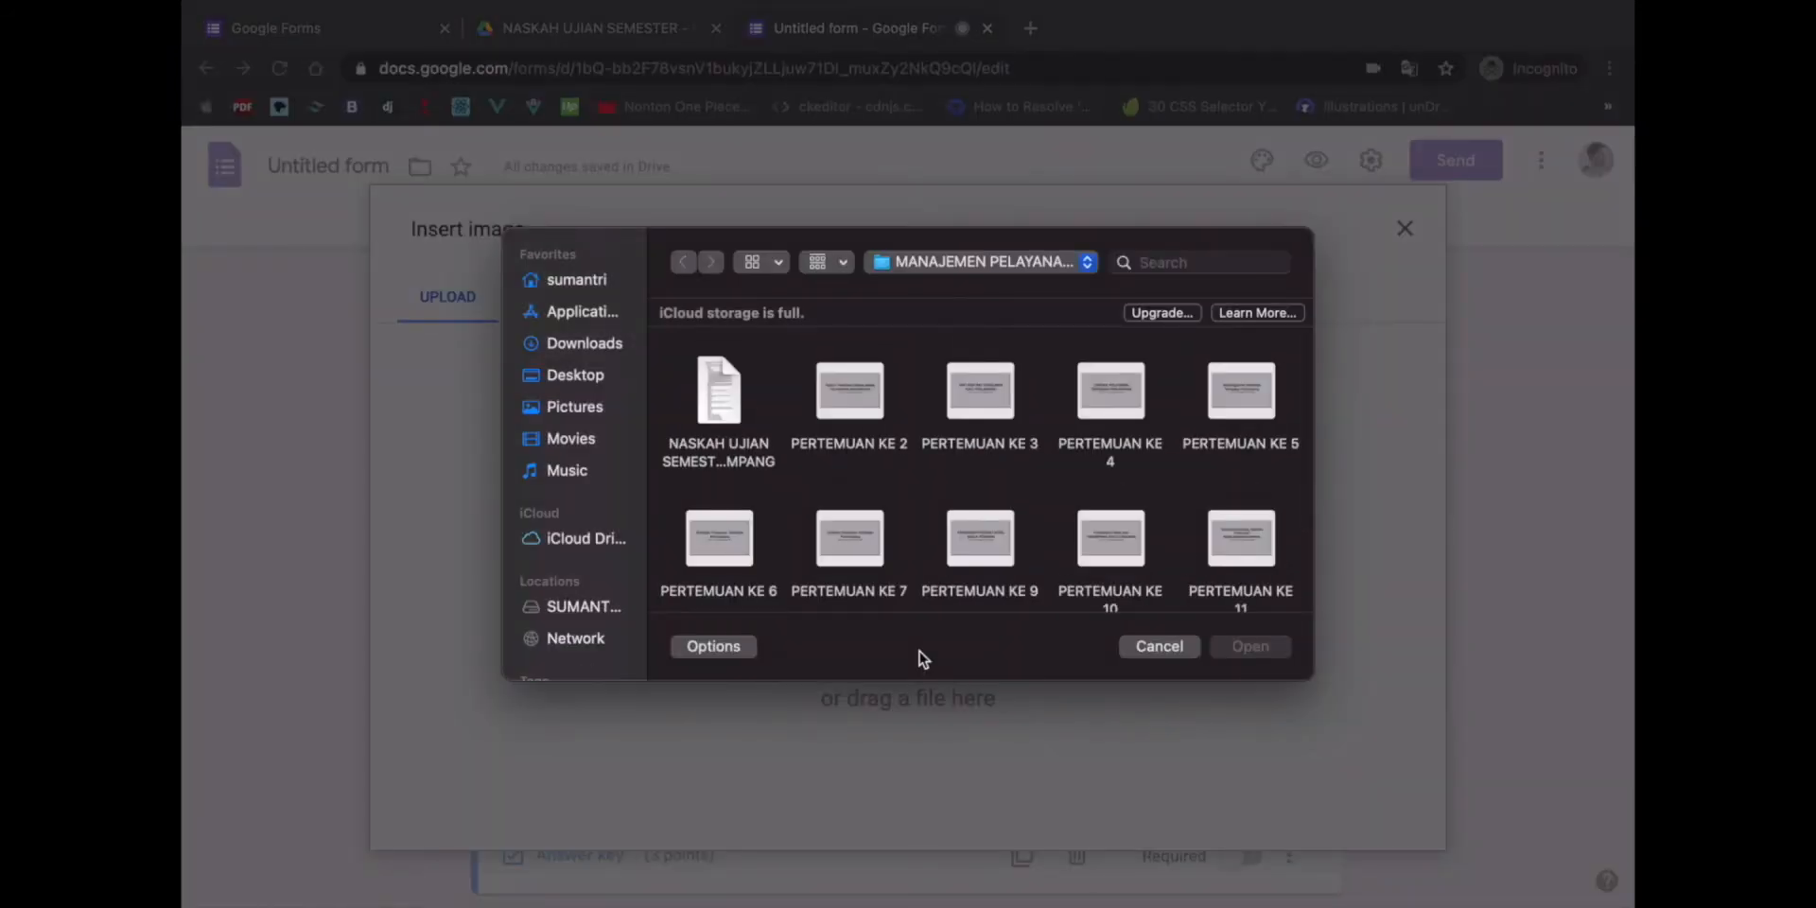
pyautogui.click(587, 346)
pyautogui.scroll(-3, 923, 450)
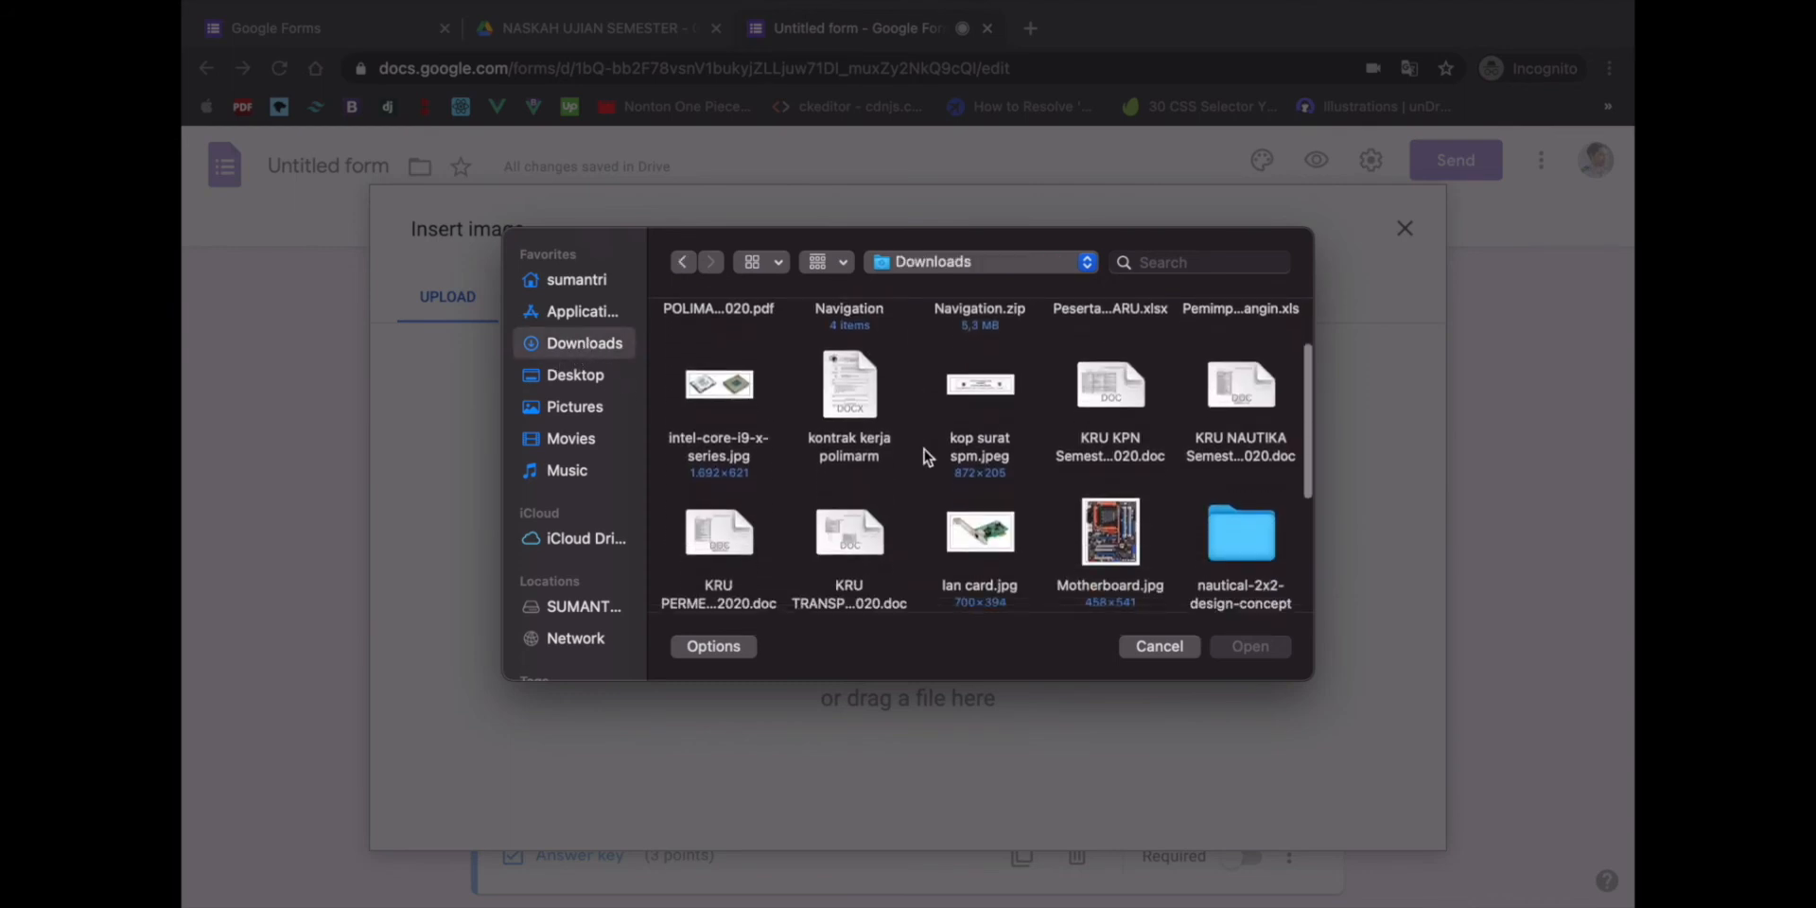
pyautogui.click(1119, 497)
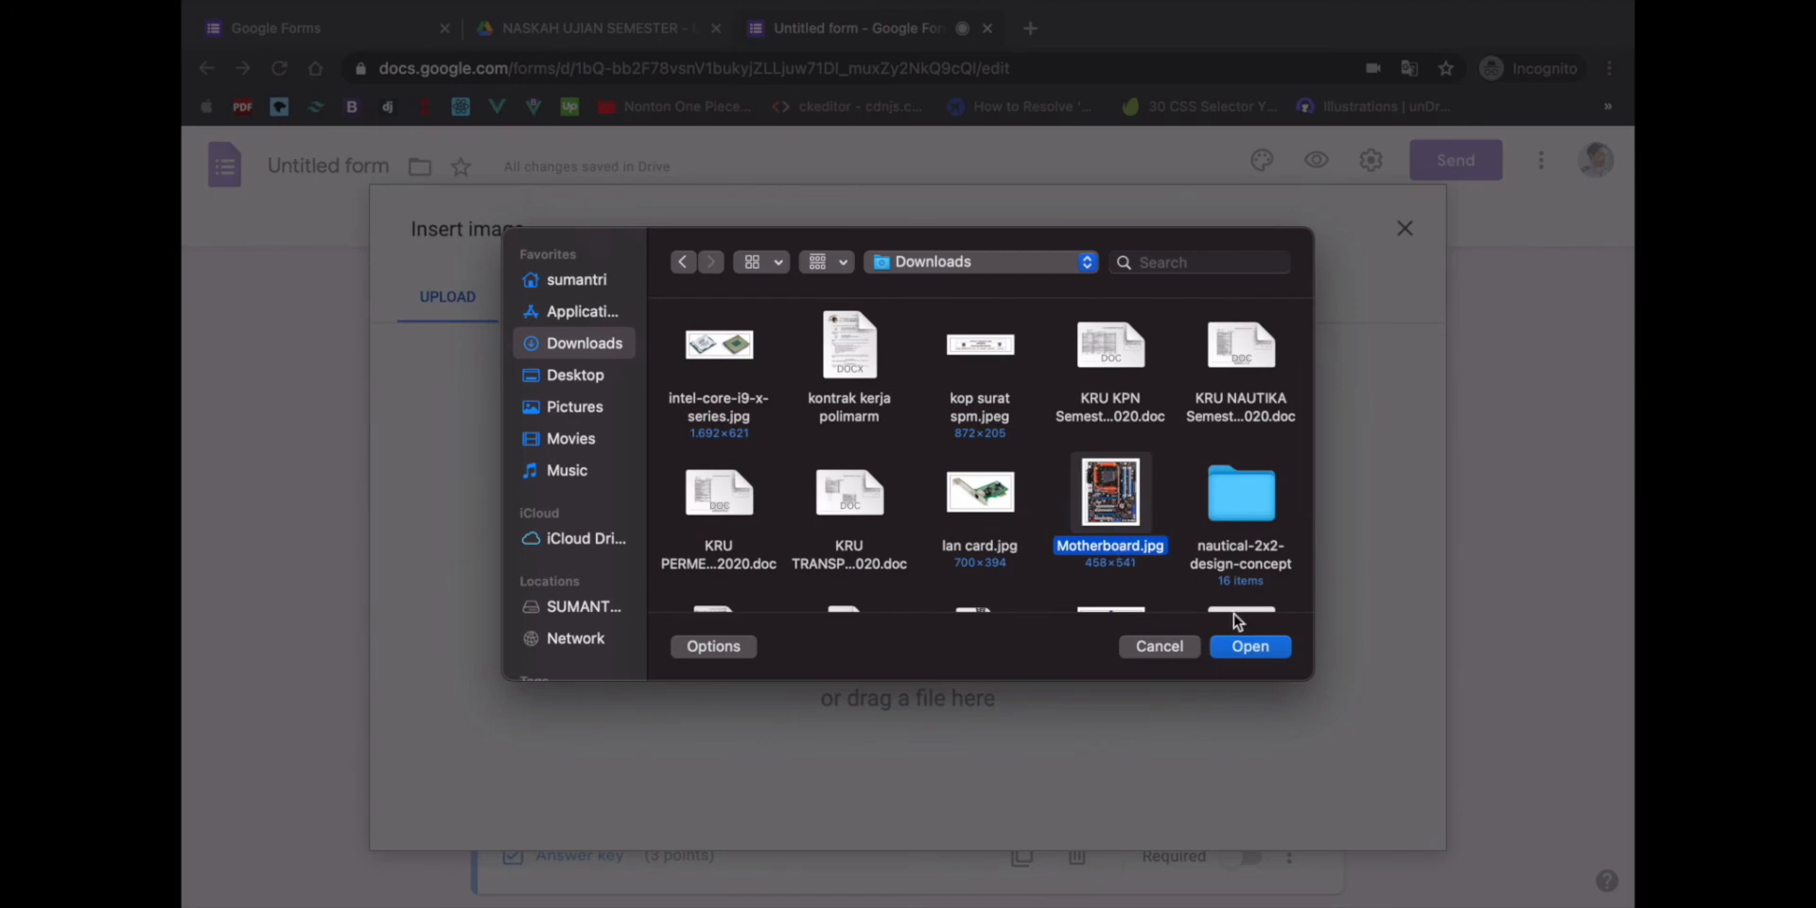
pyautogui.click(1247, 647)
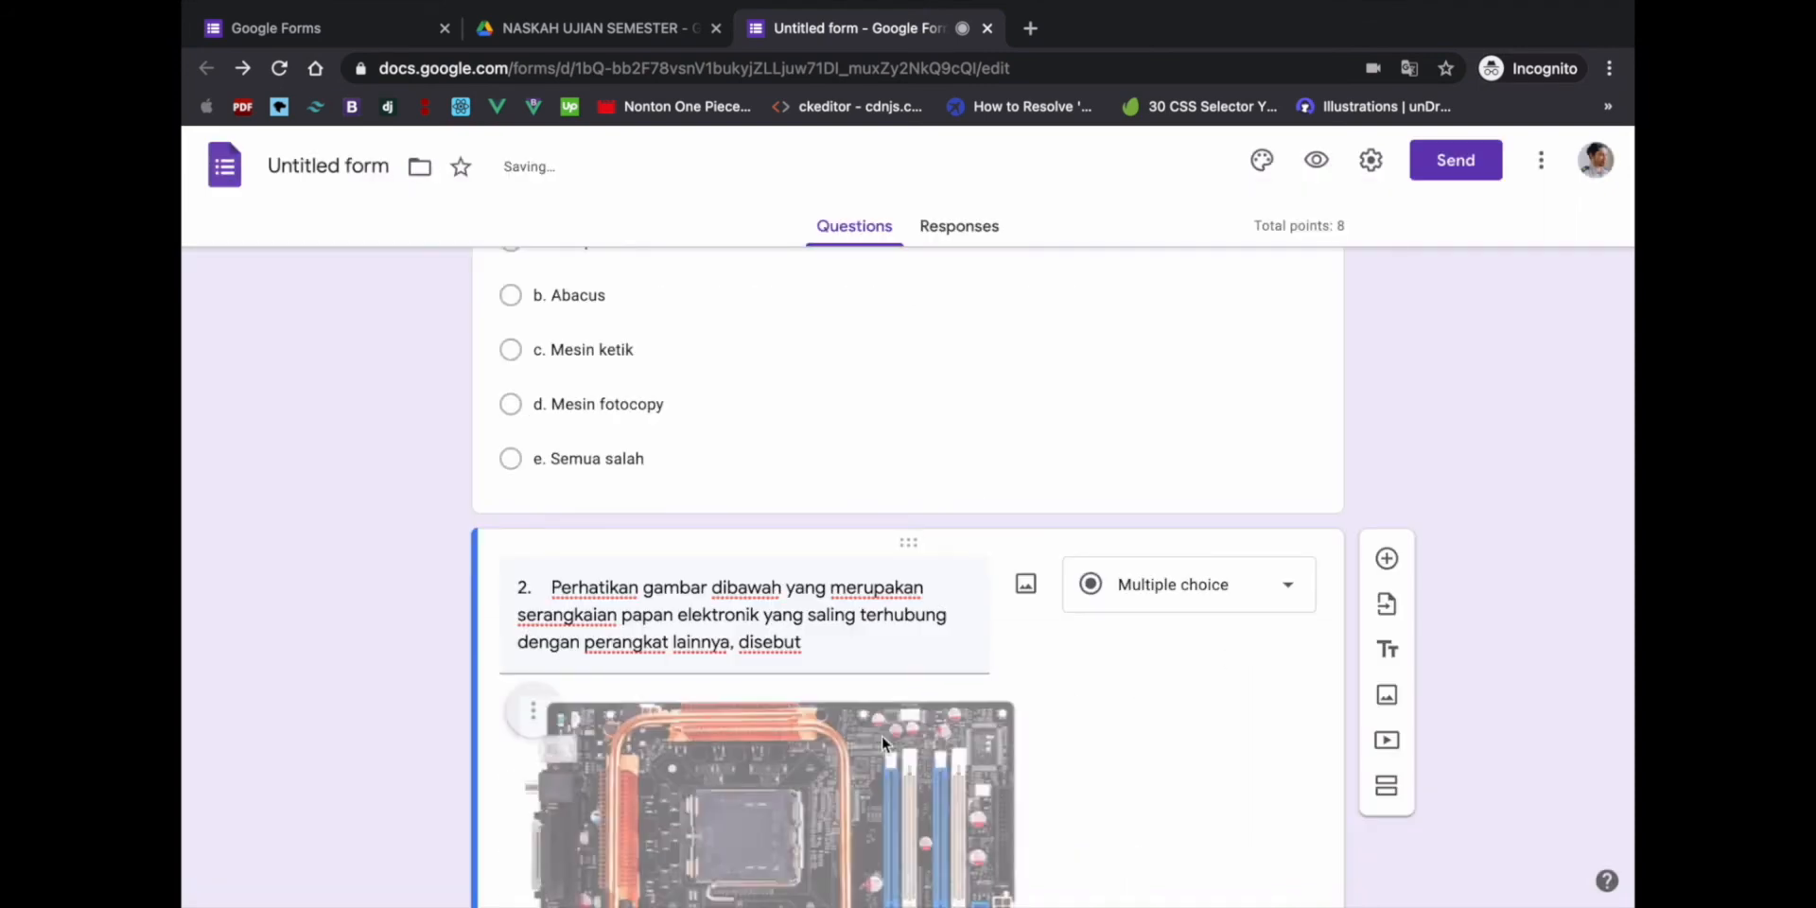
# - Select the title text of question 2 in the form
pyautogui.scroll(-5, 882, 743)
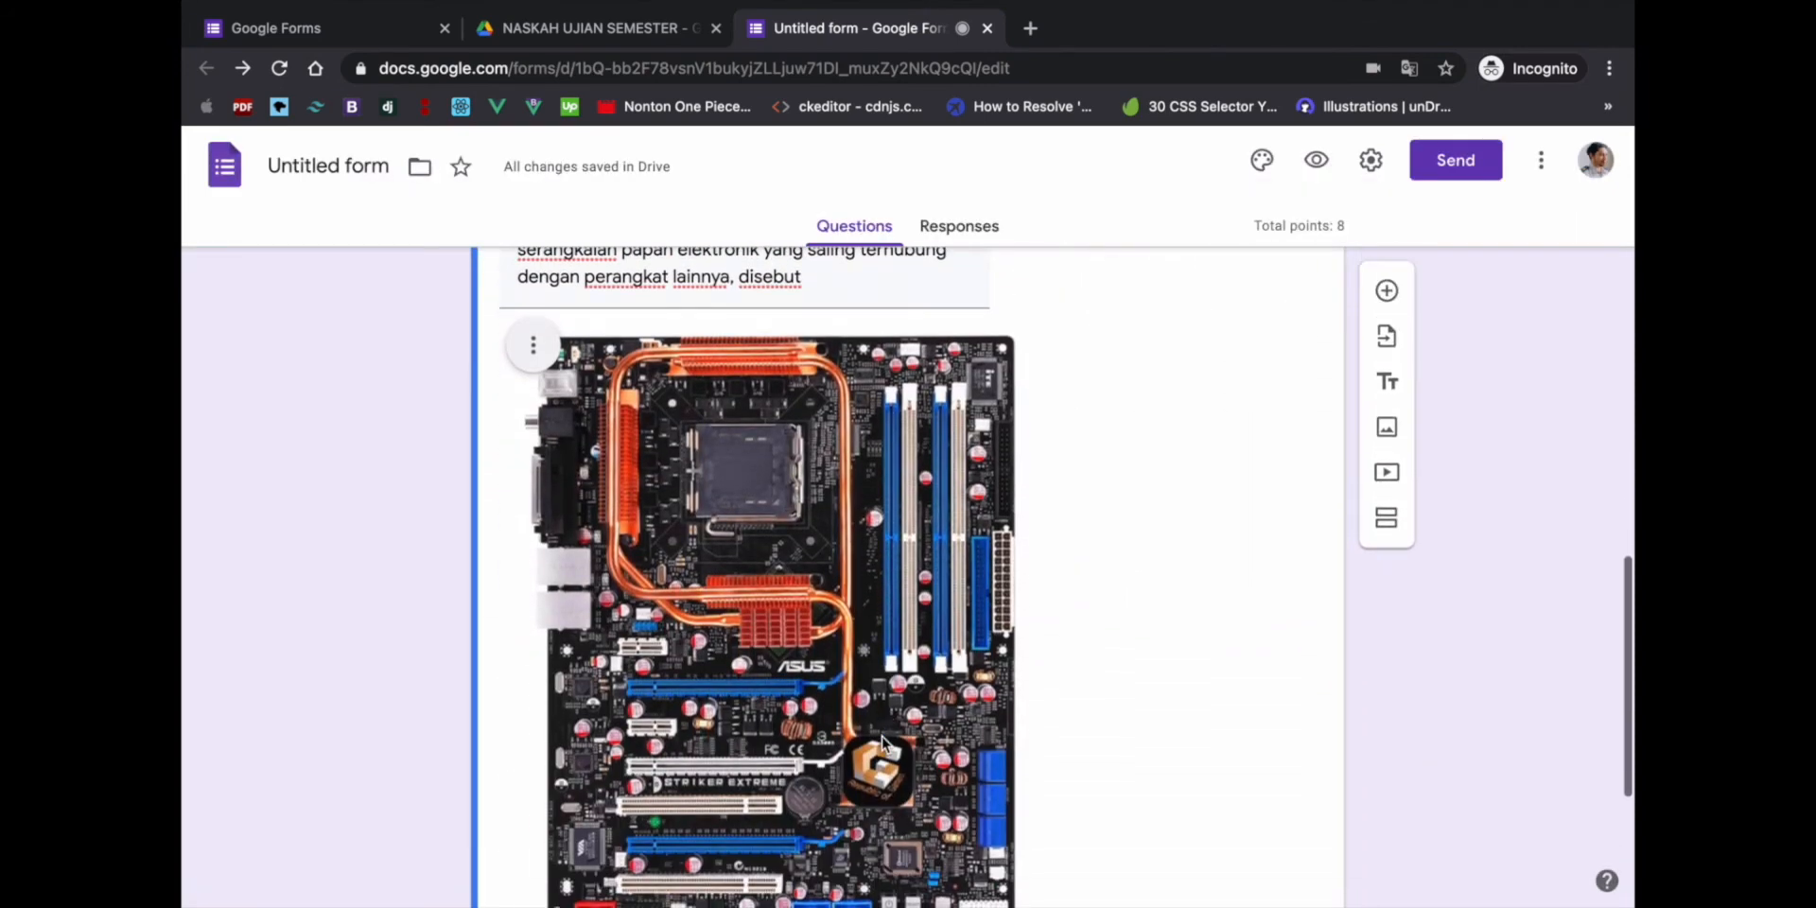
pyautogui.scroll(3, 882, 742)
pyautogui.scroll(-4, 881, 739)
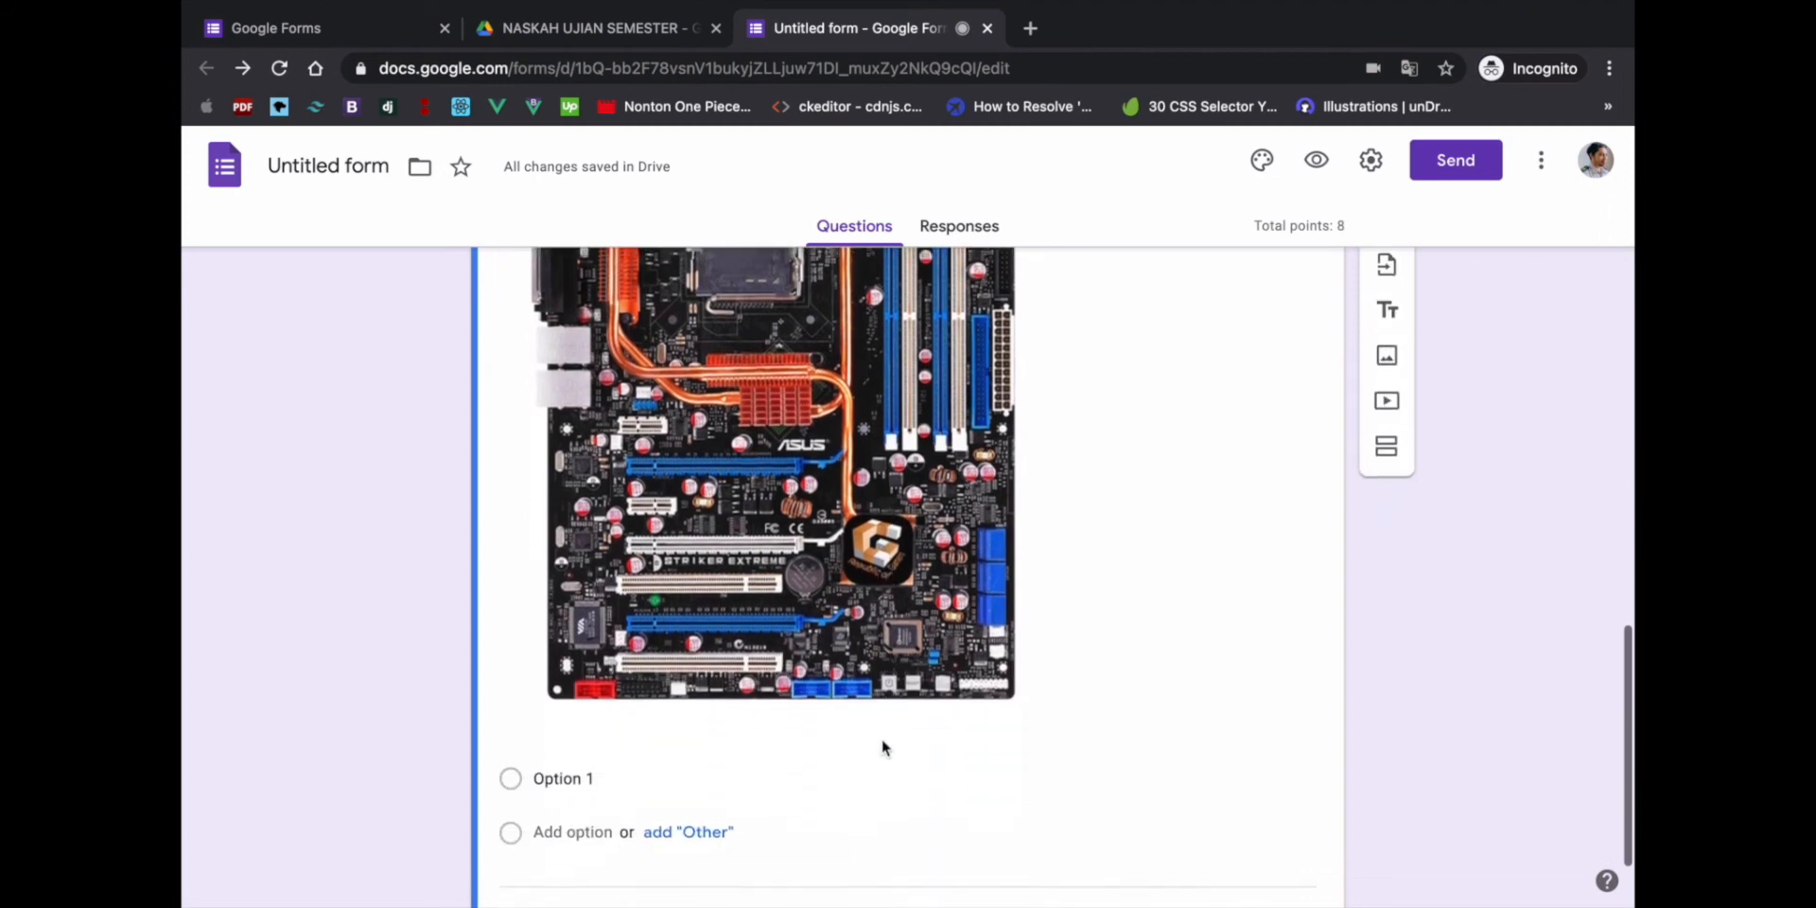
pyautogui.scroll(3, 882, 739)
pyautogui.click(815, 403)
pyautogui.tripleClick(816, 403)
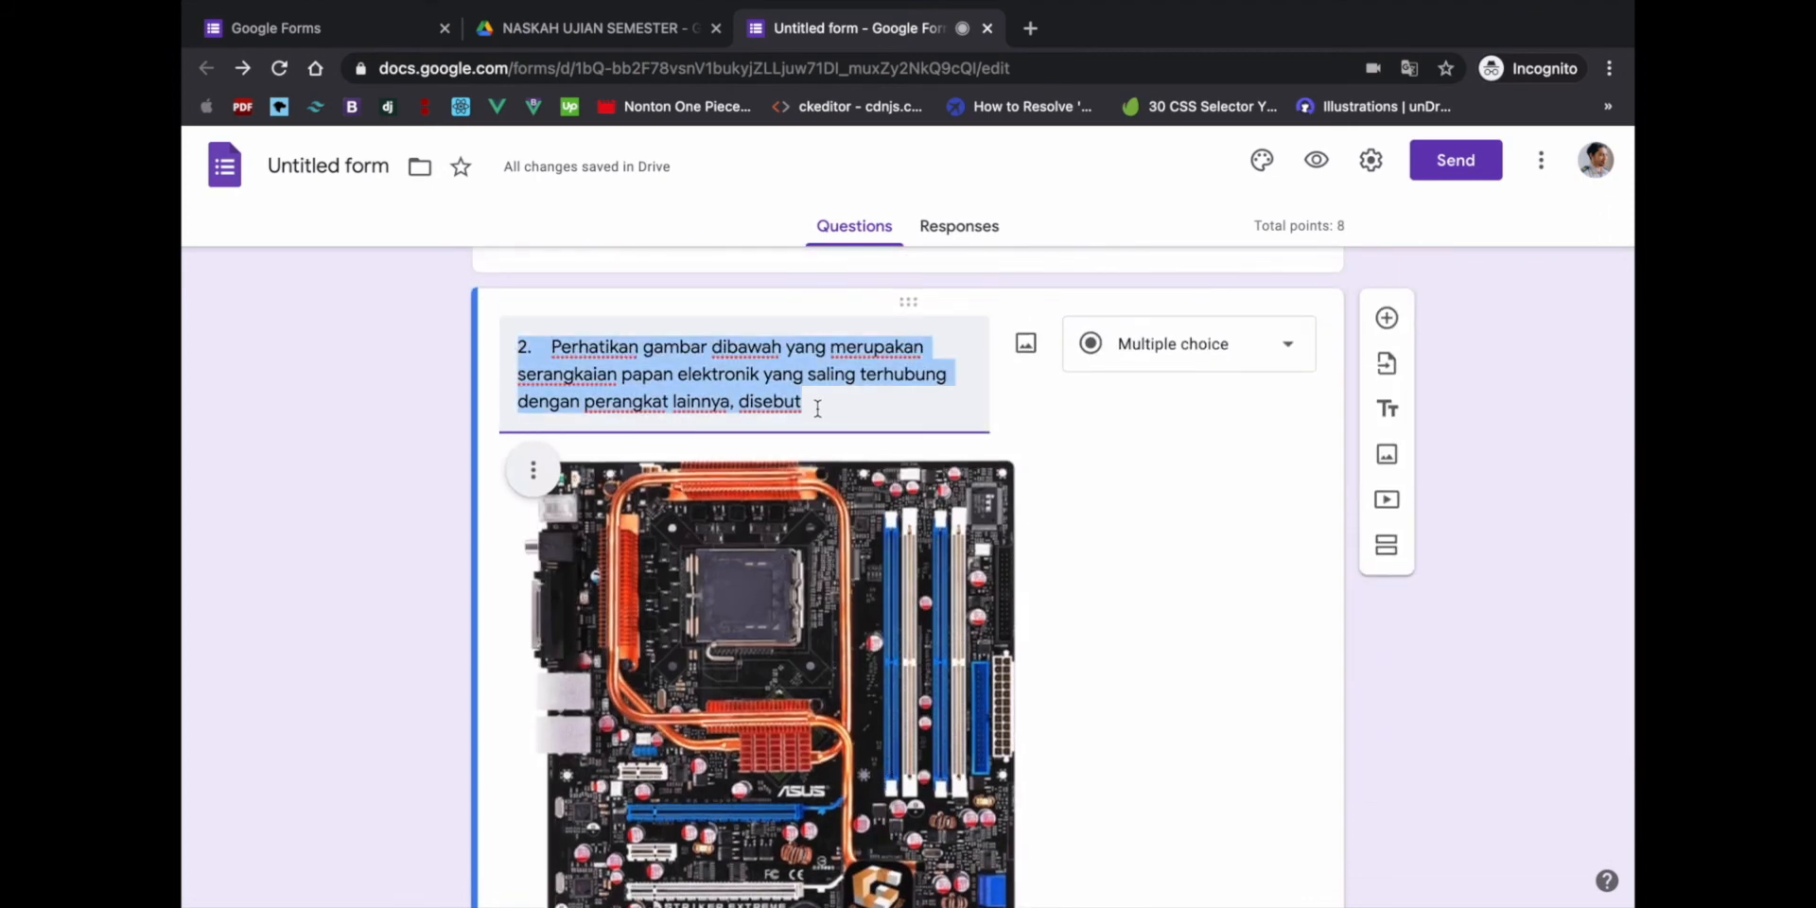
pyautogui.scroll(-1, 819, 499)
pyautogui.scroll(-2, 819, 498)
pyautogui.scroll(2, 819, 499)
pyautogui.scroll(-2, 819, 498)
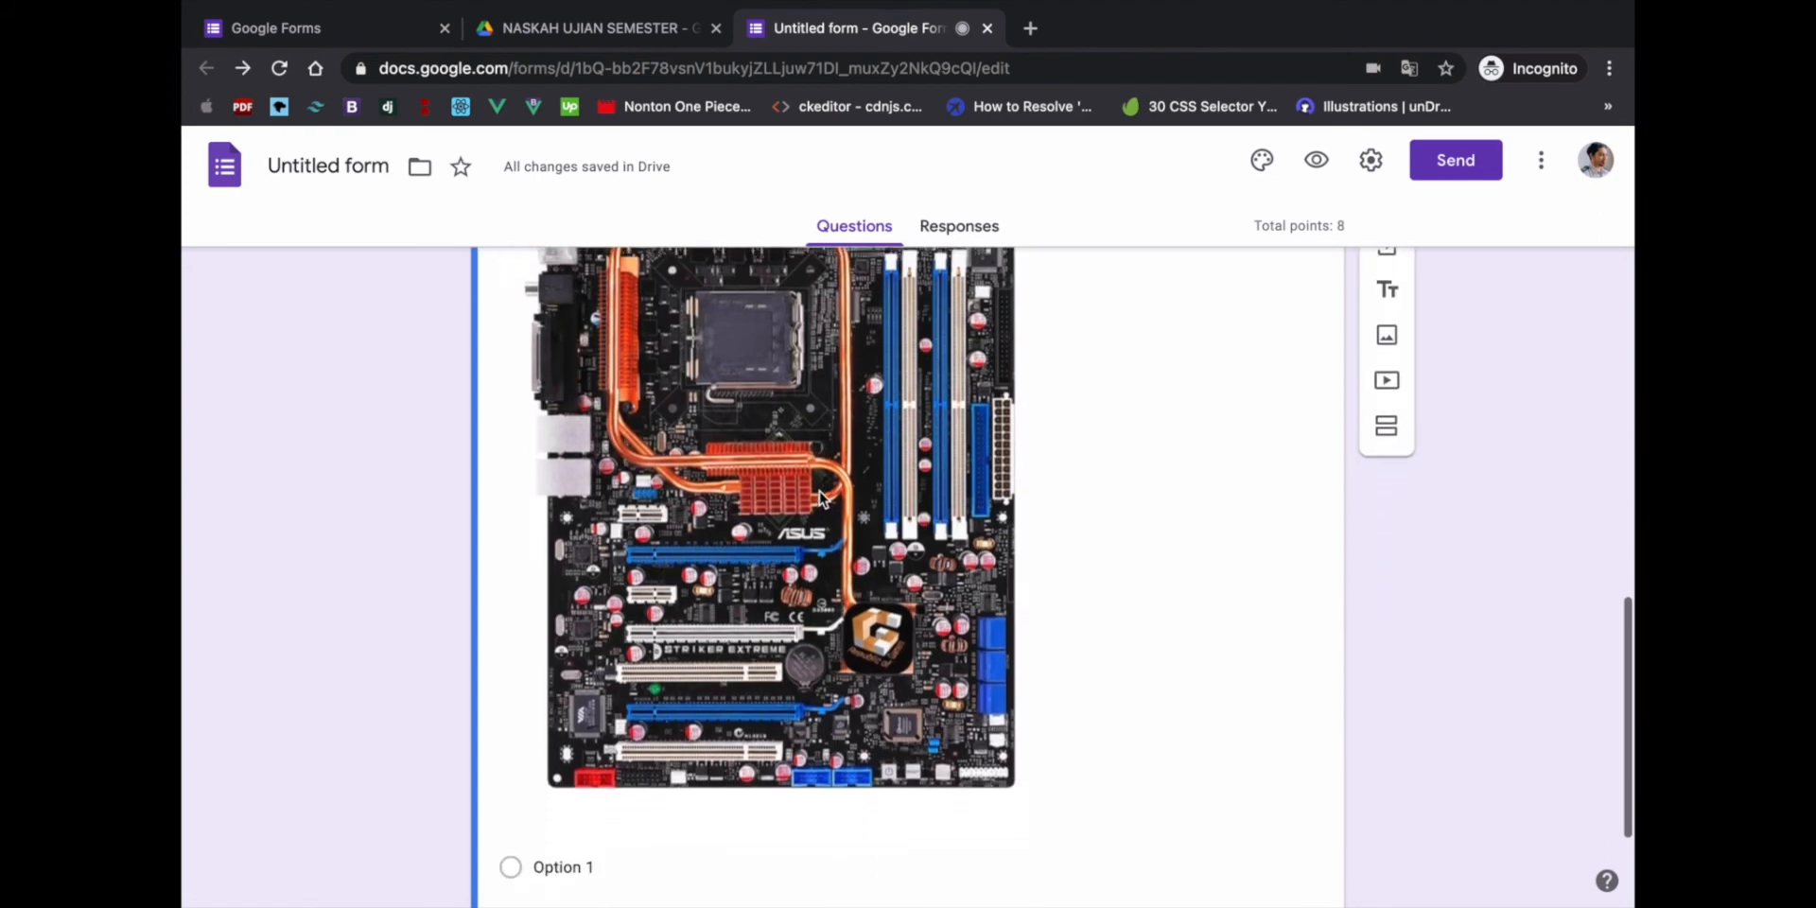
pyautogui.scroll(1, 819, 498)
# - Copy question 2's answers, VGA Card through Ups, from the Word document
pyautogui.hotkey('ctrl', 'Left')
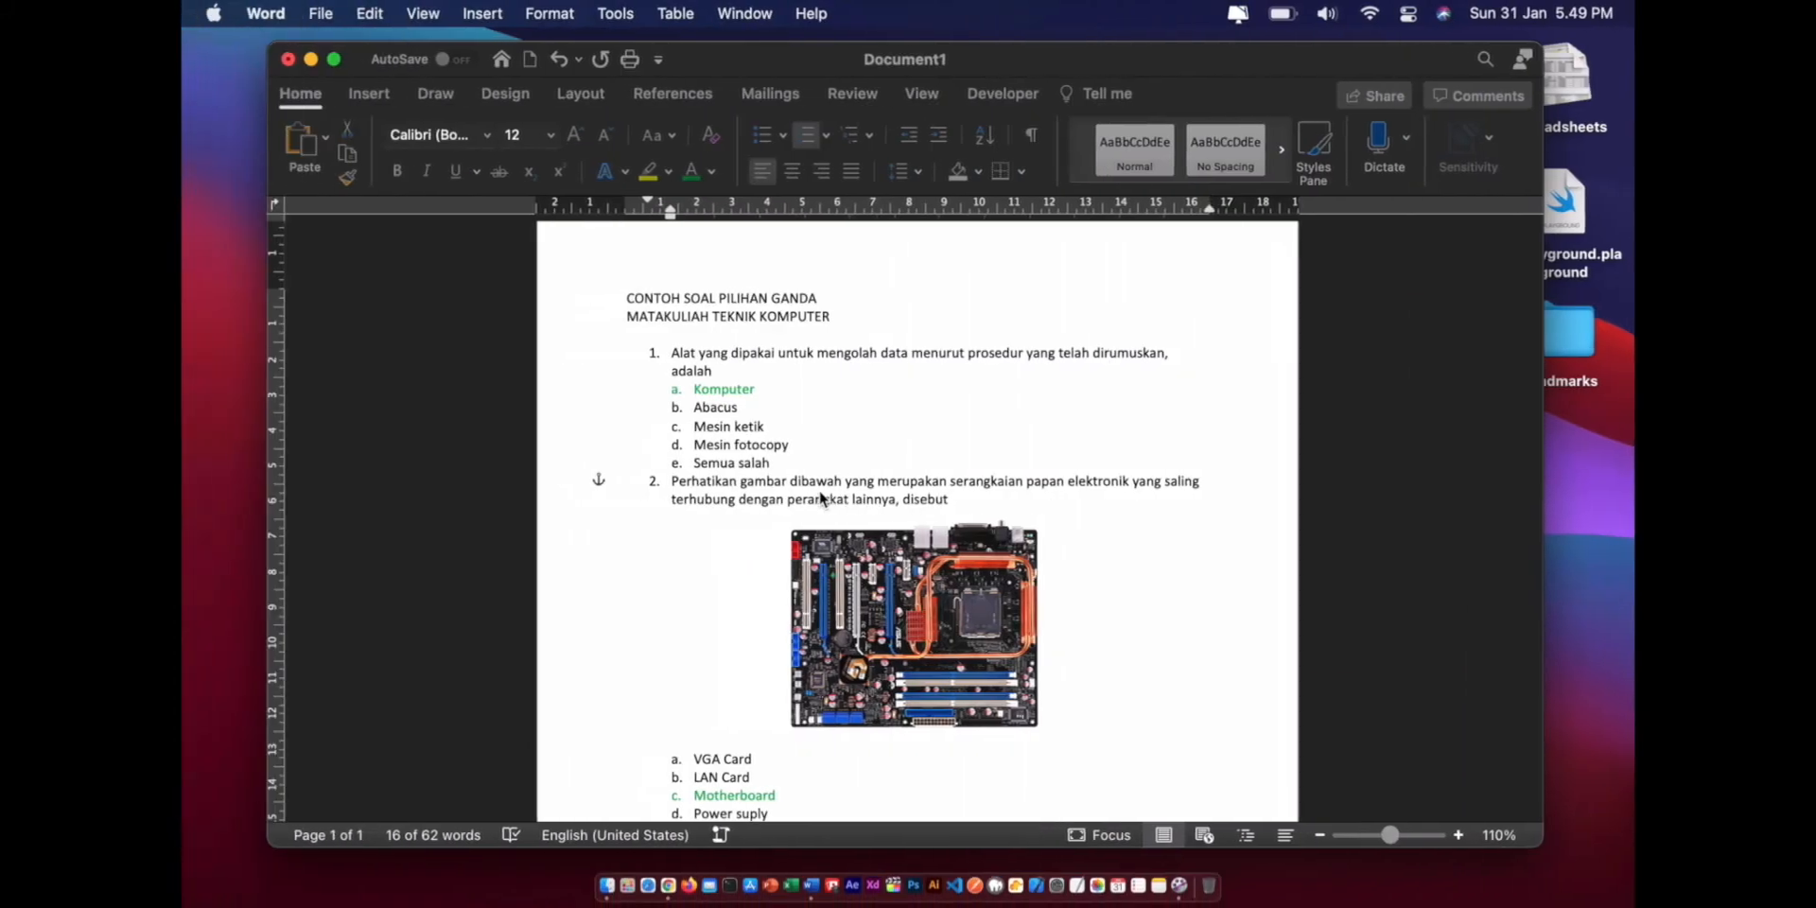
pyautogui.scroll(-2, 727, 519)
pyautogui.click(741, 697)
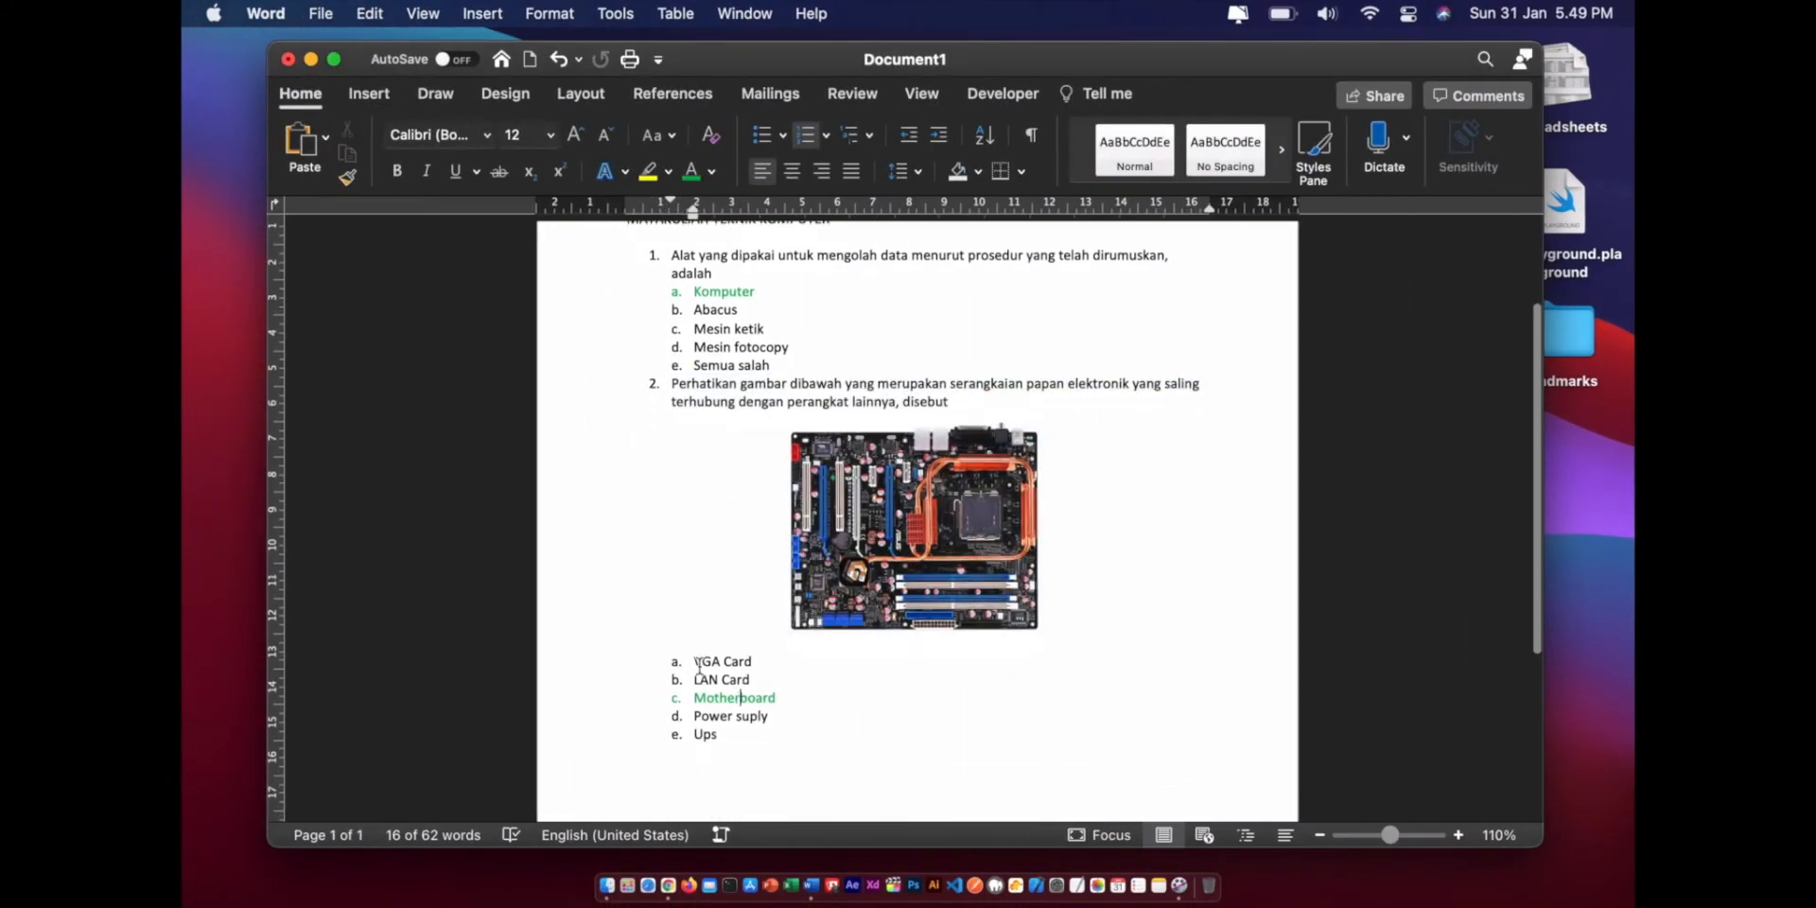
pyautogui.moveTo(695, 662); pyautogui.dragTo(719, 737)
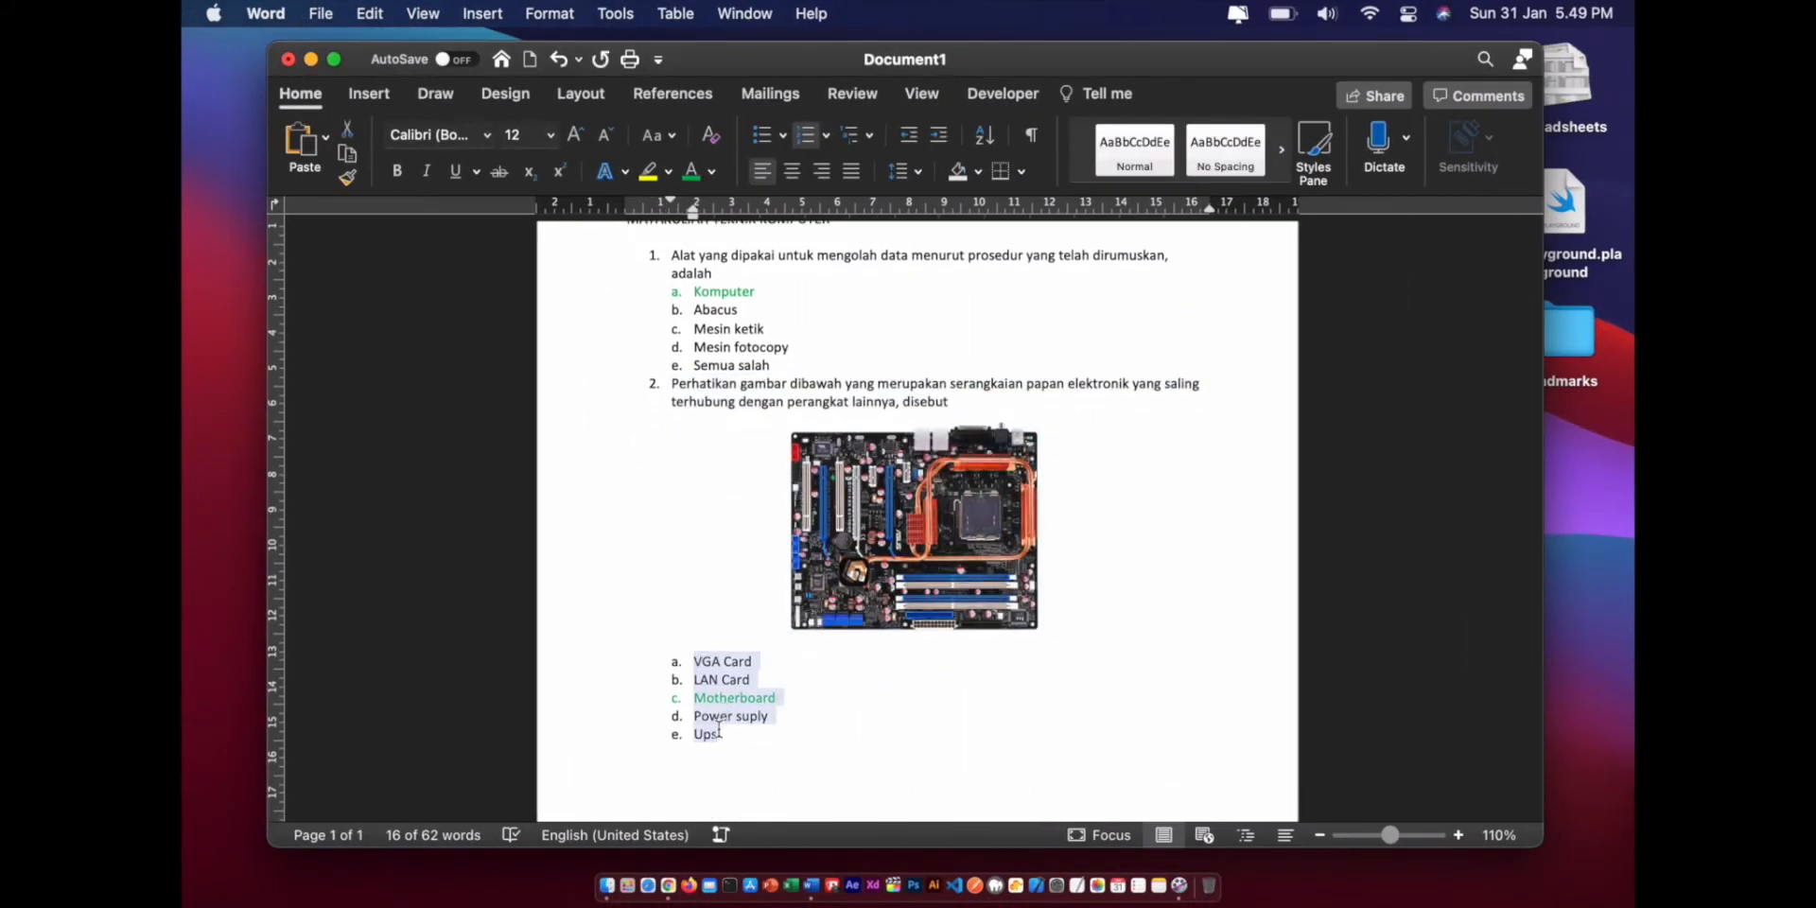
pyautogui.rightClick(718, 701)
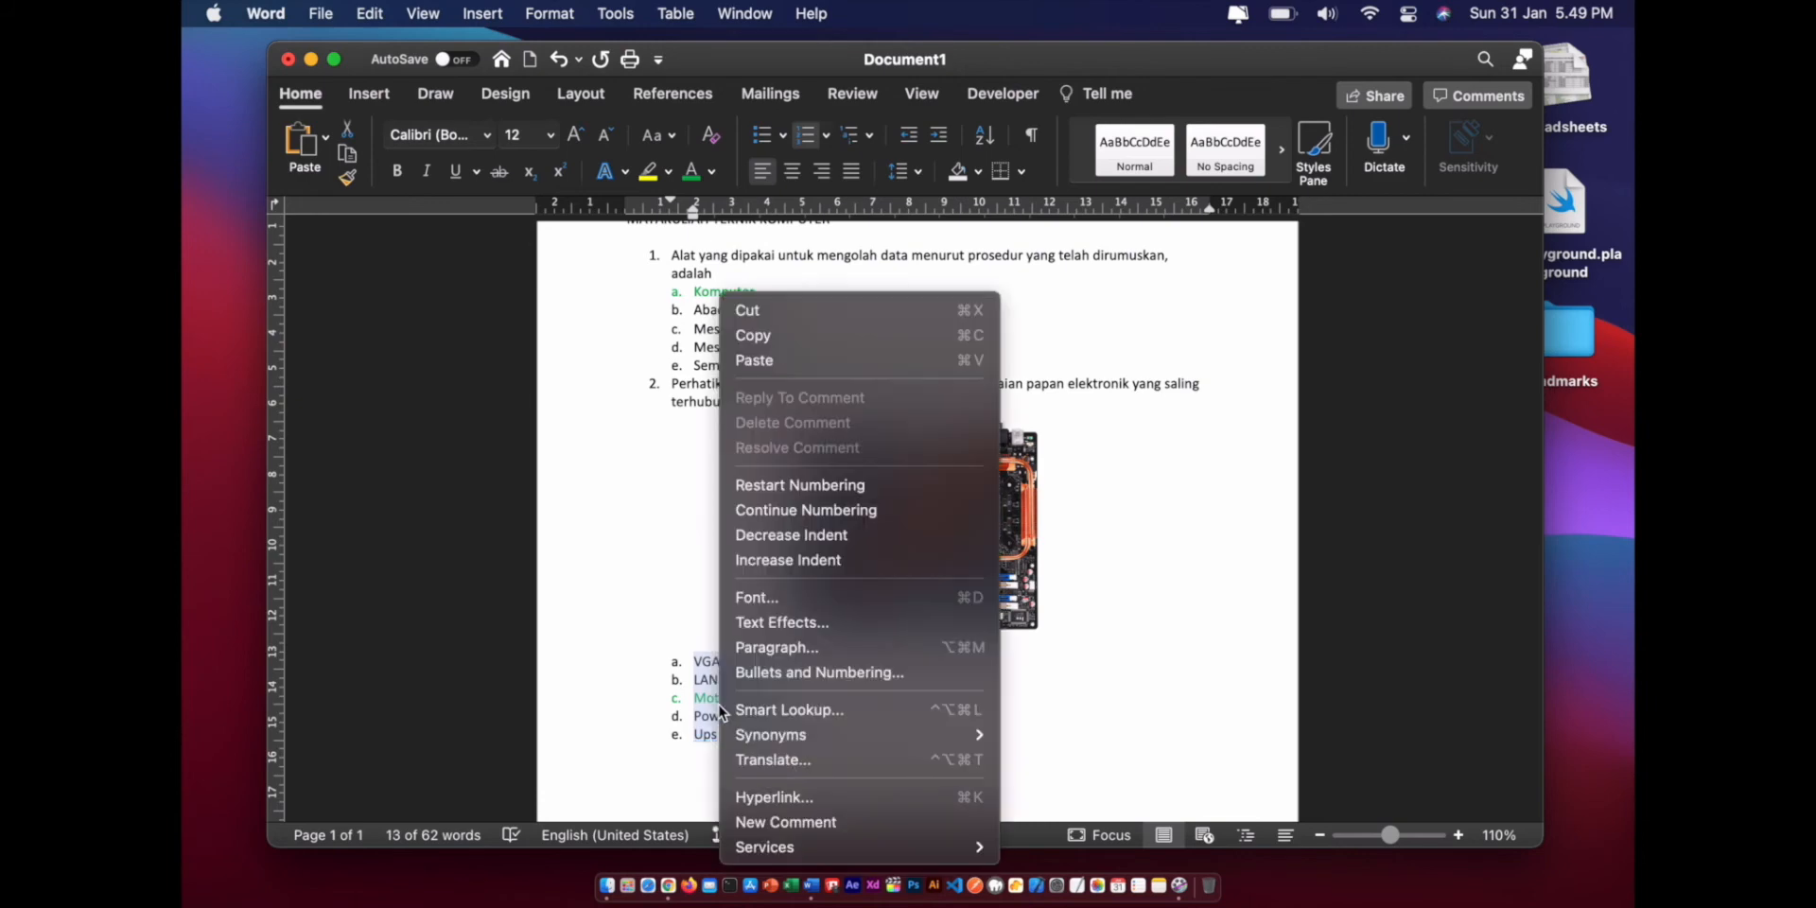
pyautogui.click(756, 329)
pyautogui.hotkey('ctrl', 'Right')
# - Paste the answers a. VGA Card through e. Ups over question 2's Option 1
pyautogui.scroll(-3, 837, 591)
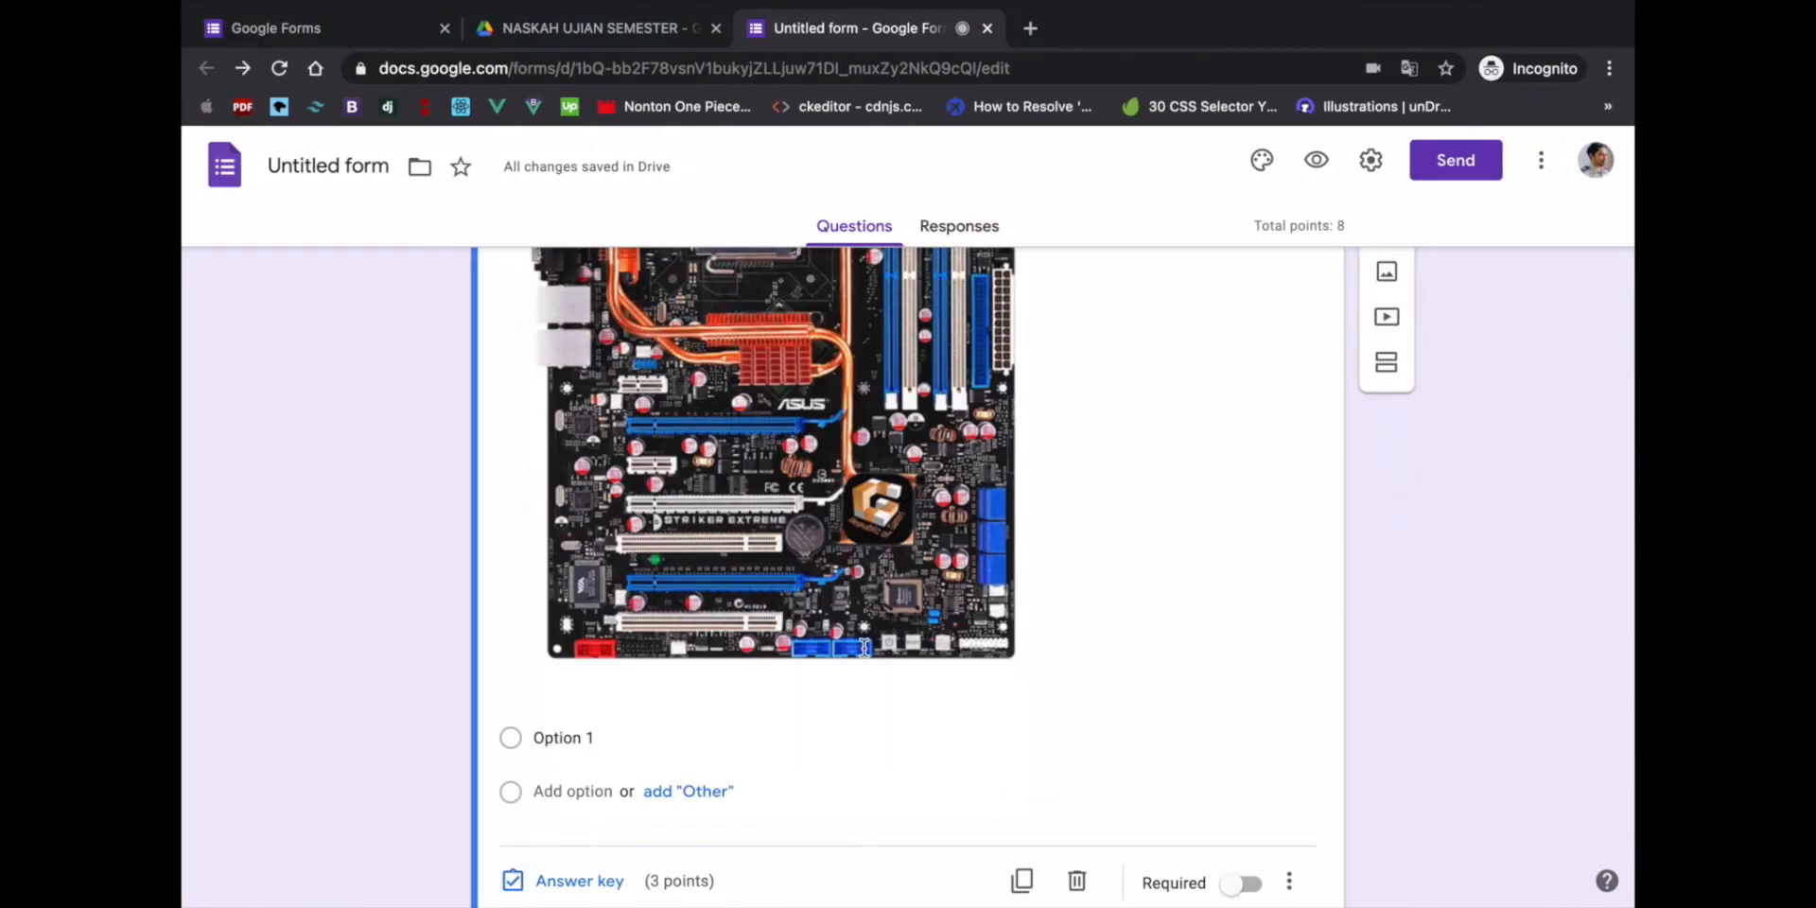
pyautogui.click(600, 653)
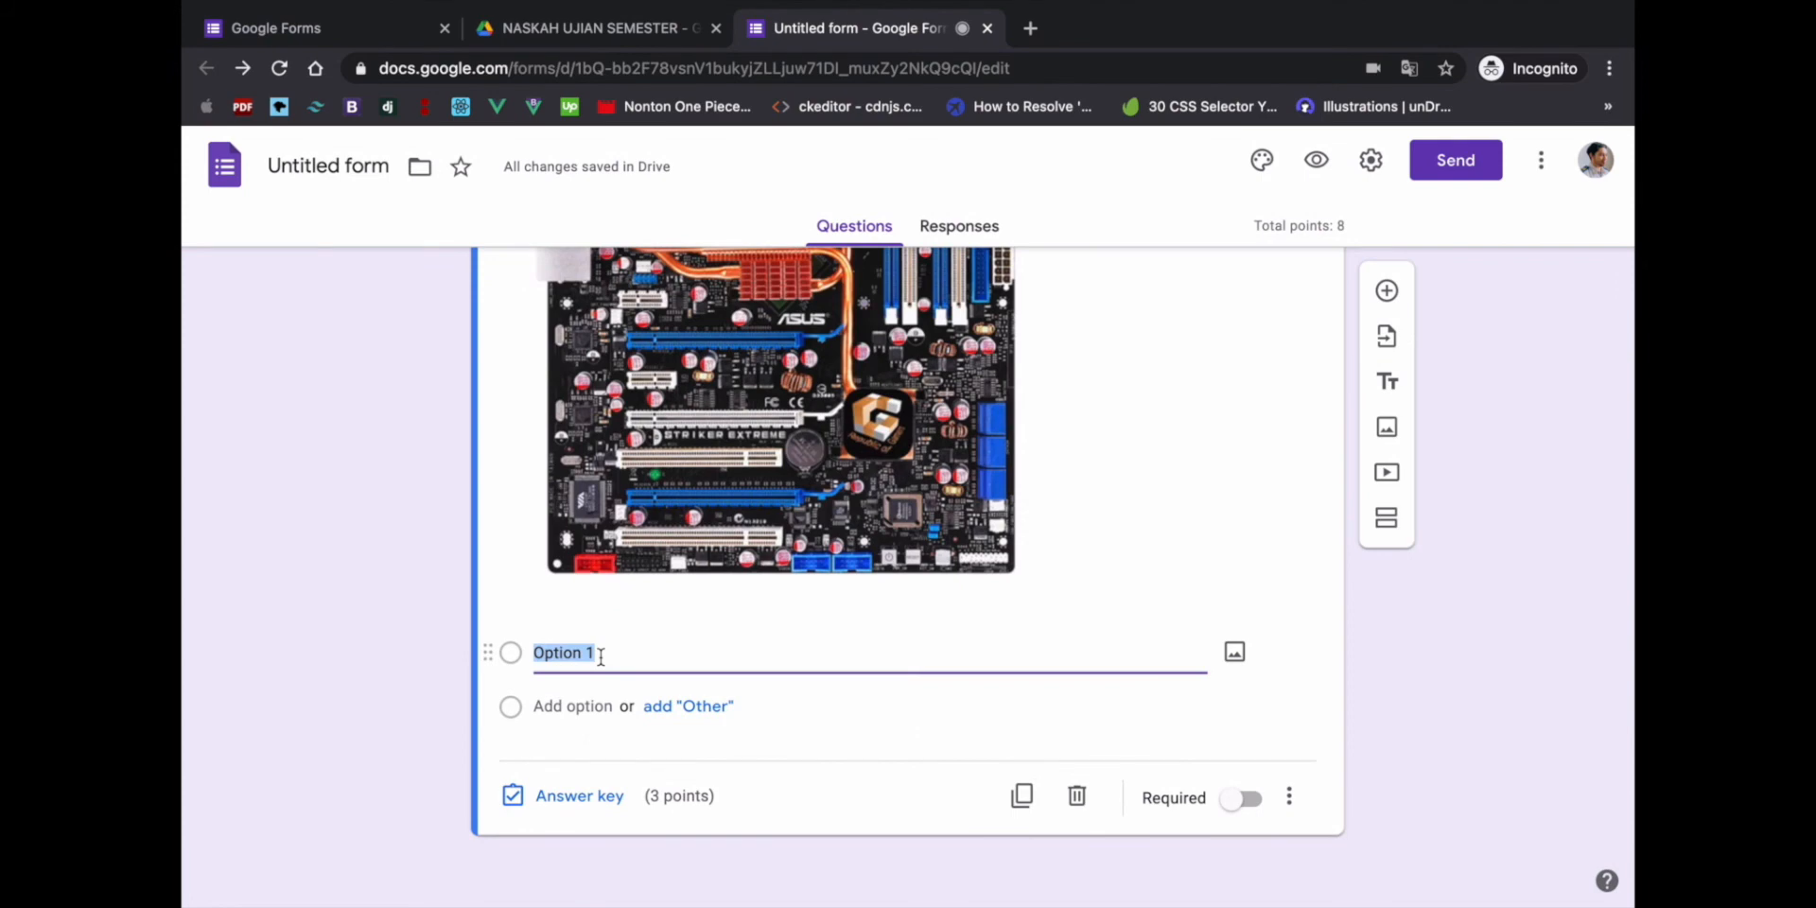
pyautogui.rightClick(600, 654)
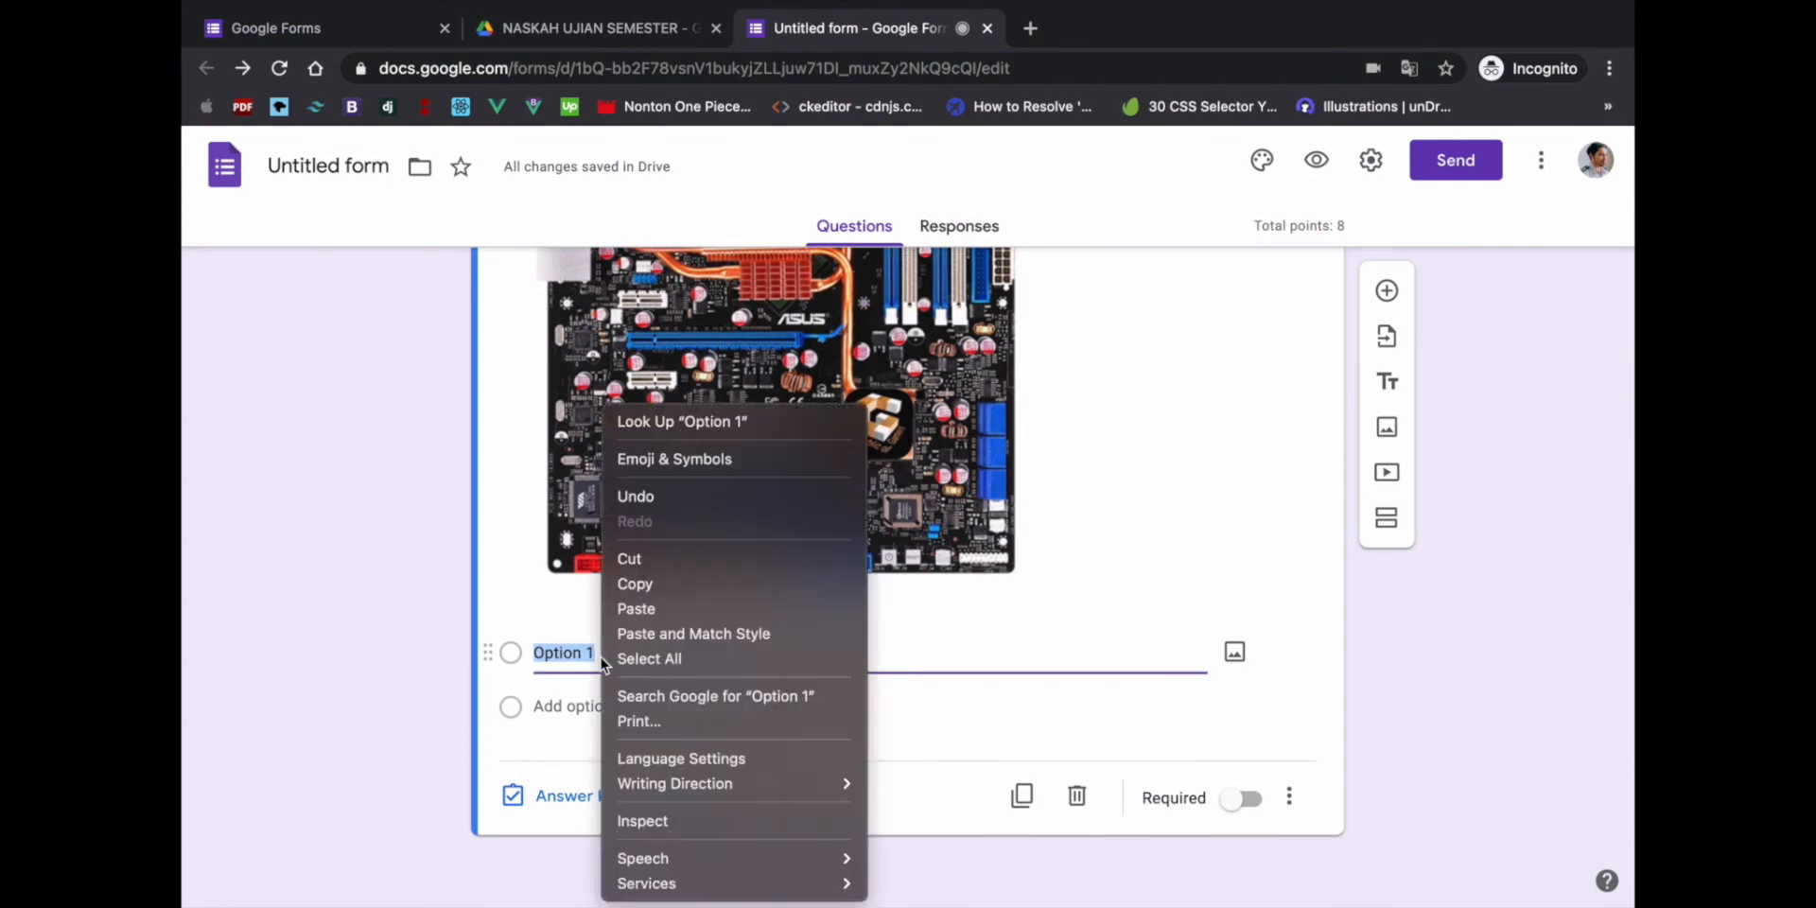
pyautogui.click(636, 609)
pyautogui.scroll(-3, 653, 700)
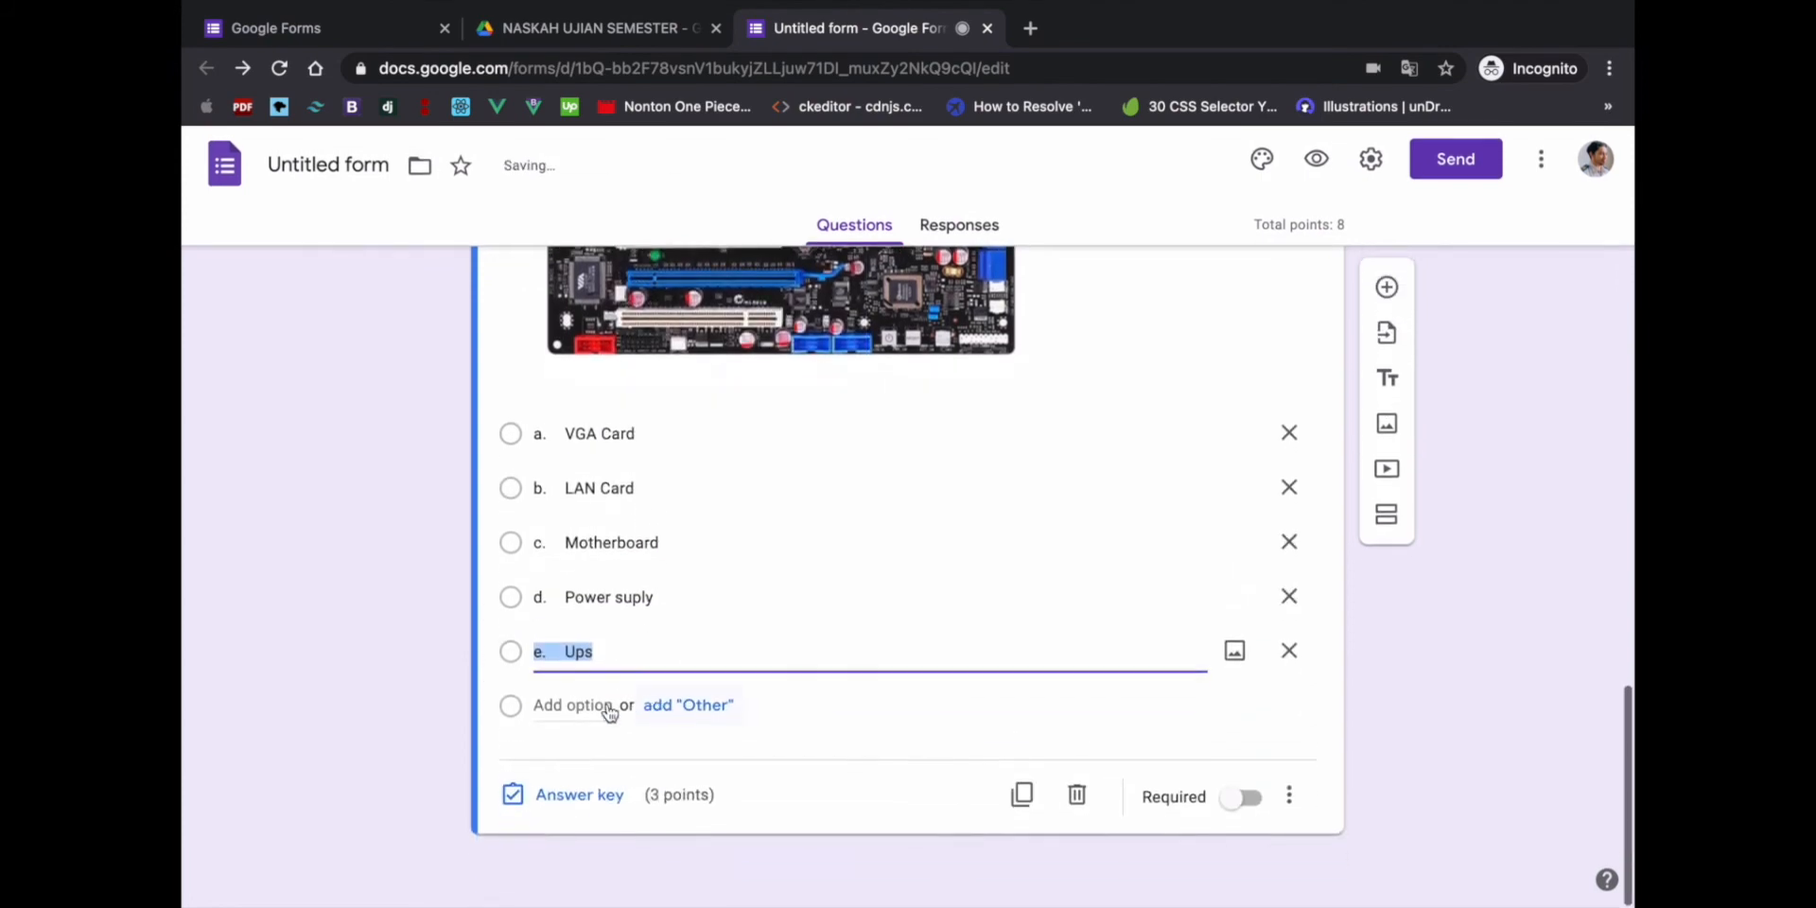
# - In question 2's answer key, mark c. Motherboard correct for 5 points
pyautogui.click(579, 796)
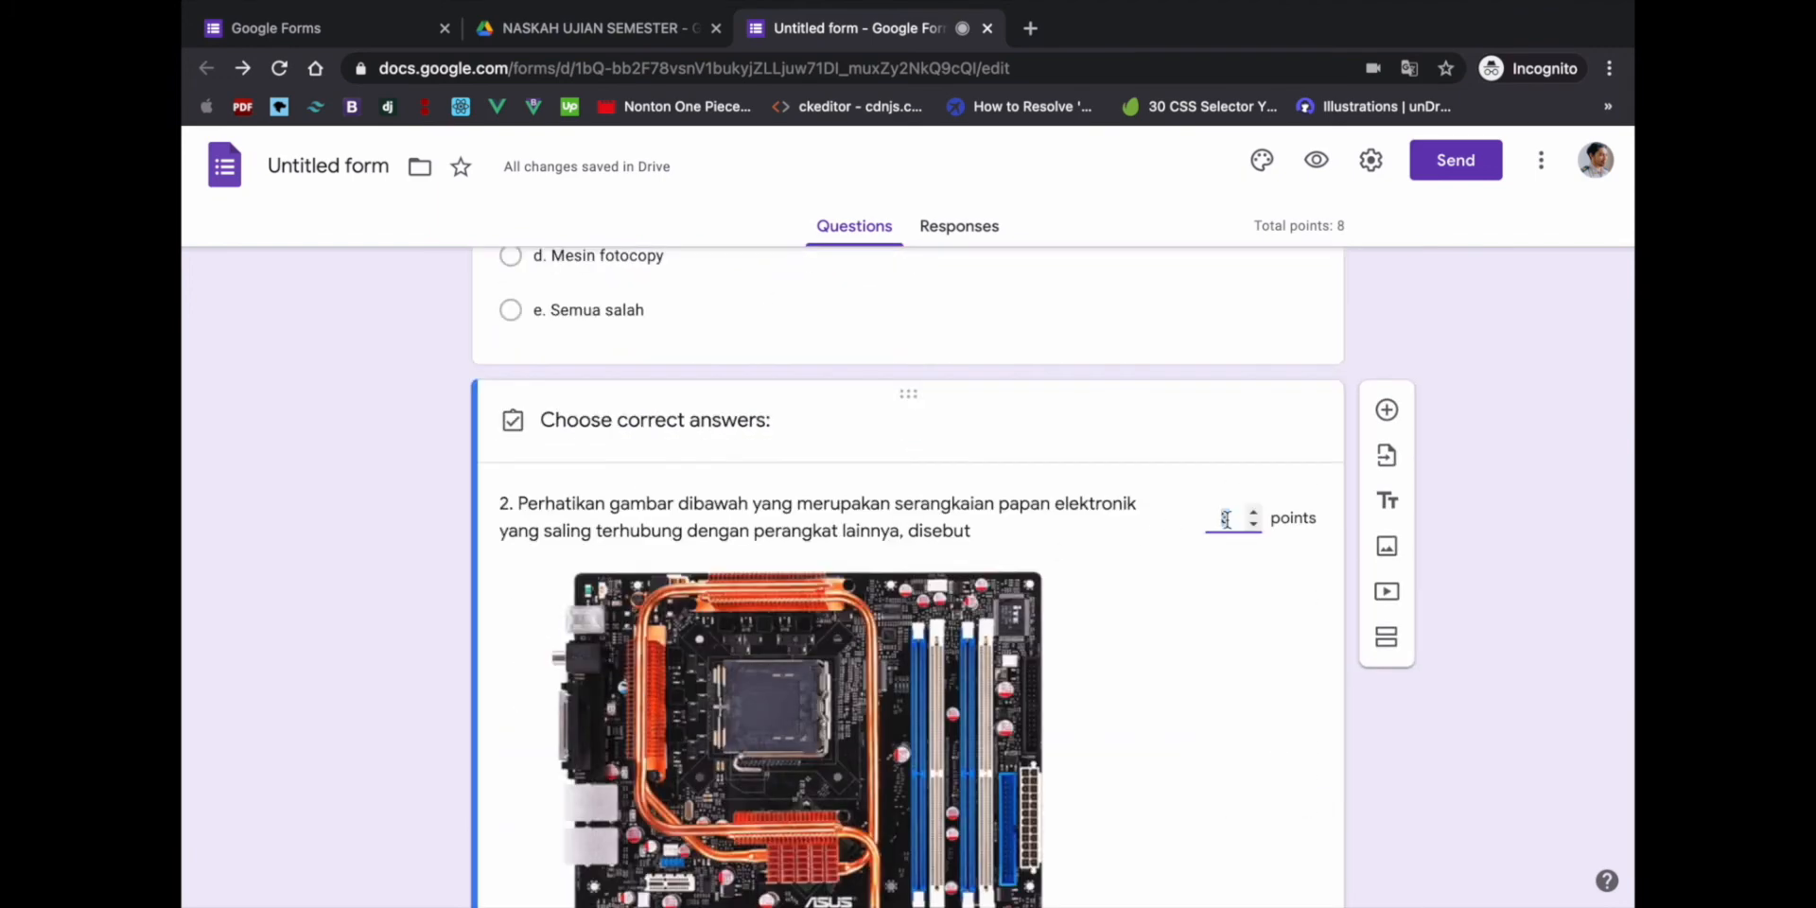
pyautogui.scroll(-5, 955, 574)
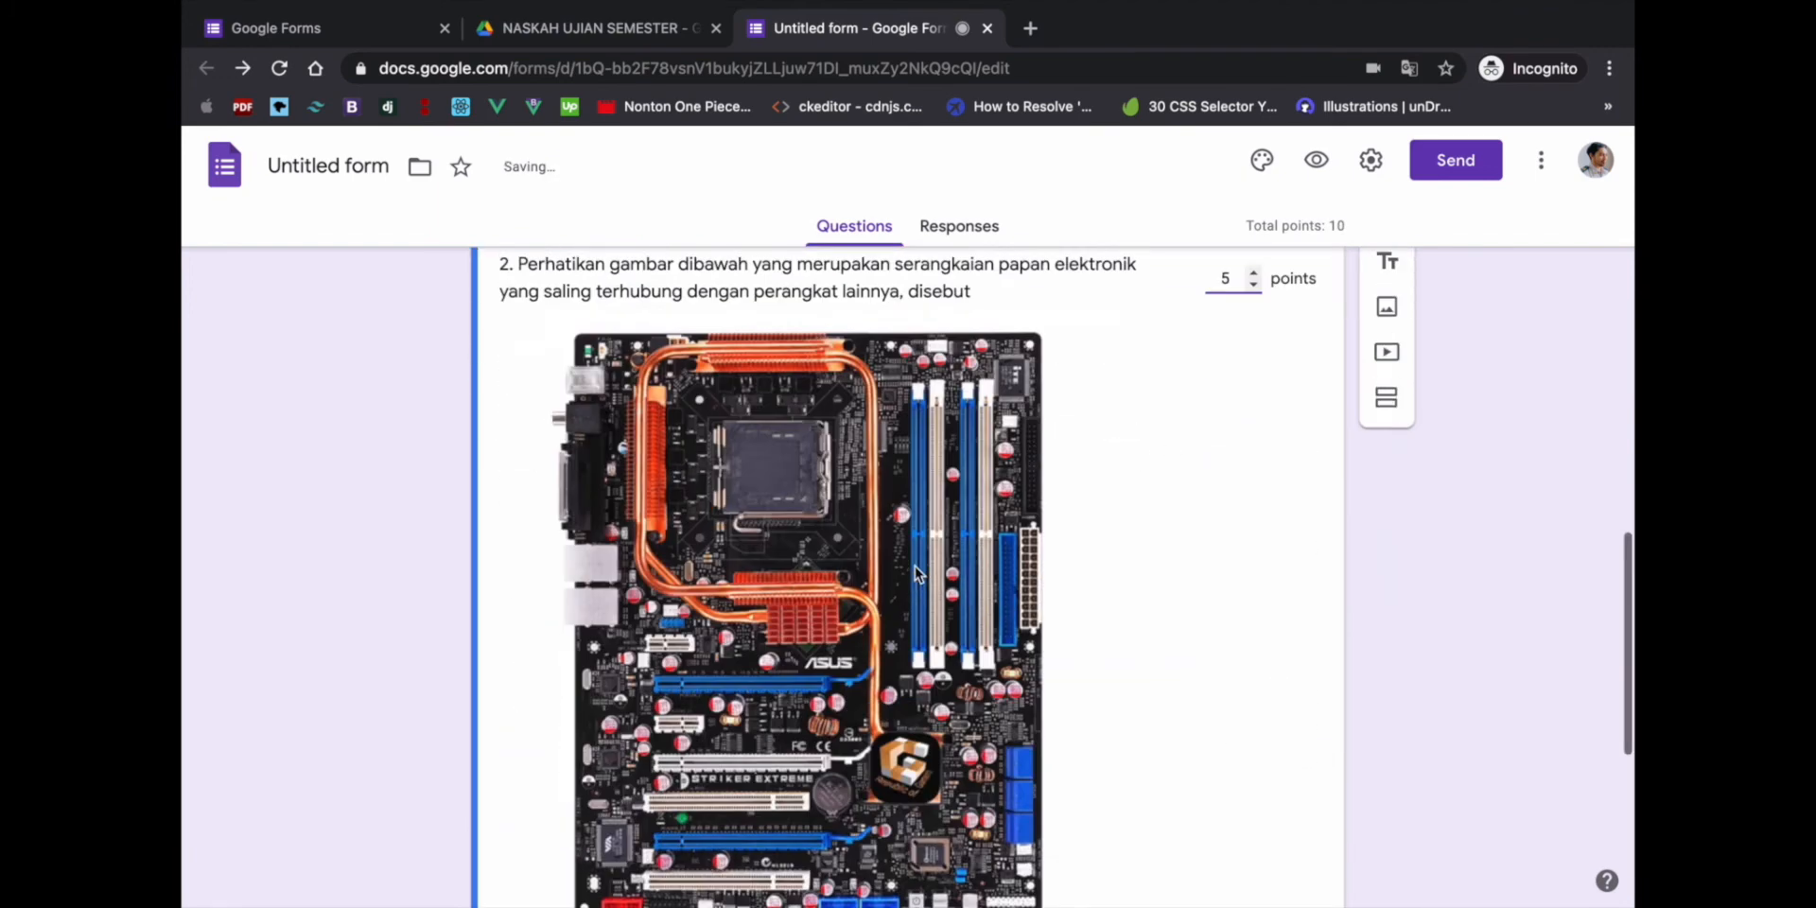
pyautogui.scroll(-1, 587, 762)
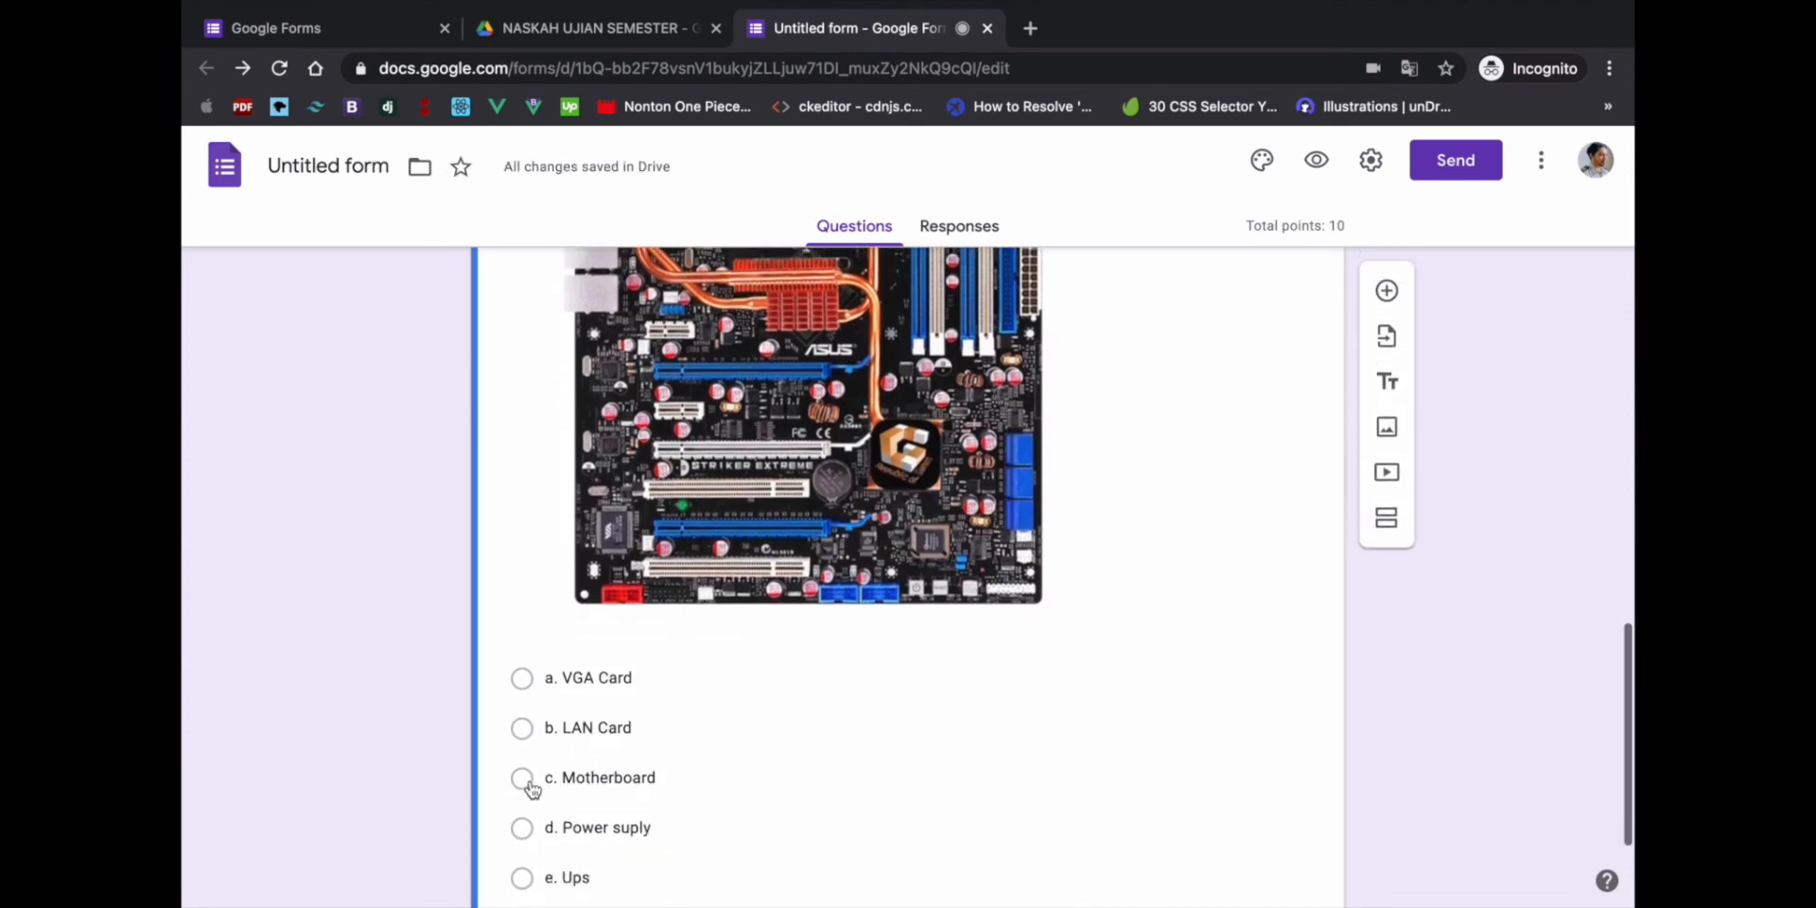
pyautogui.scroll(-1, 628, 768)
pyautogui.click(656, 686)
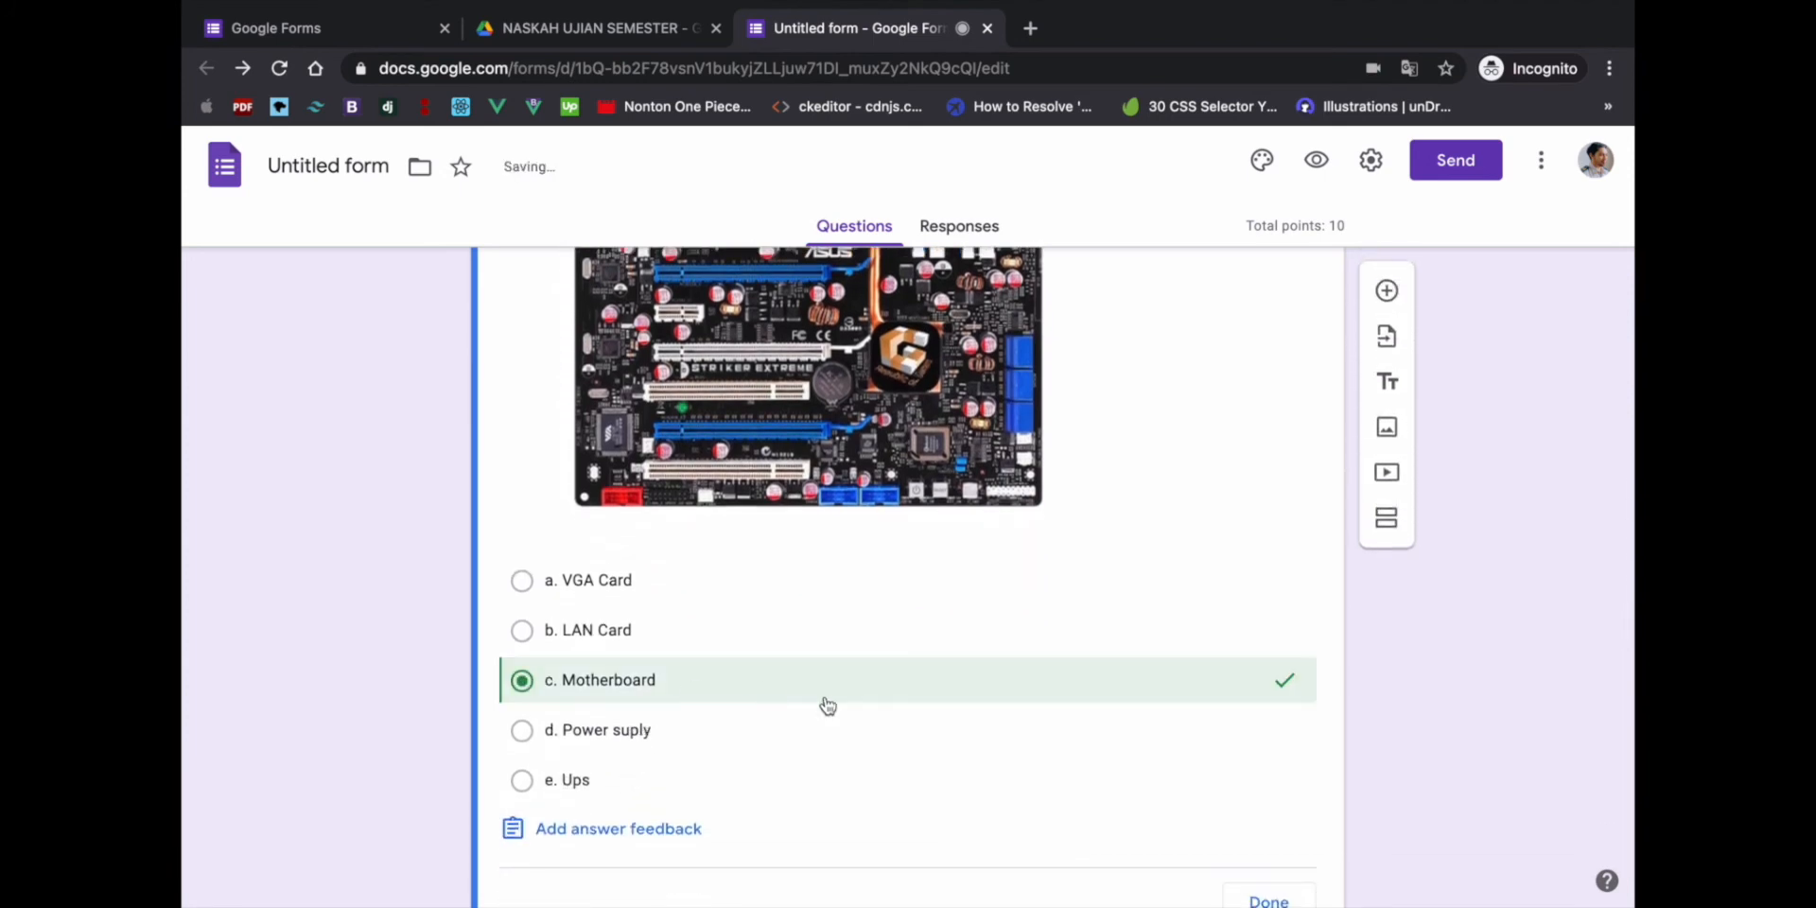
pyautogui.scroll(-1, 823, 705)
pyautogui.click(1287, 846)
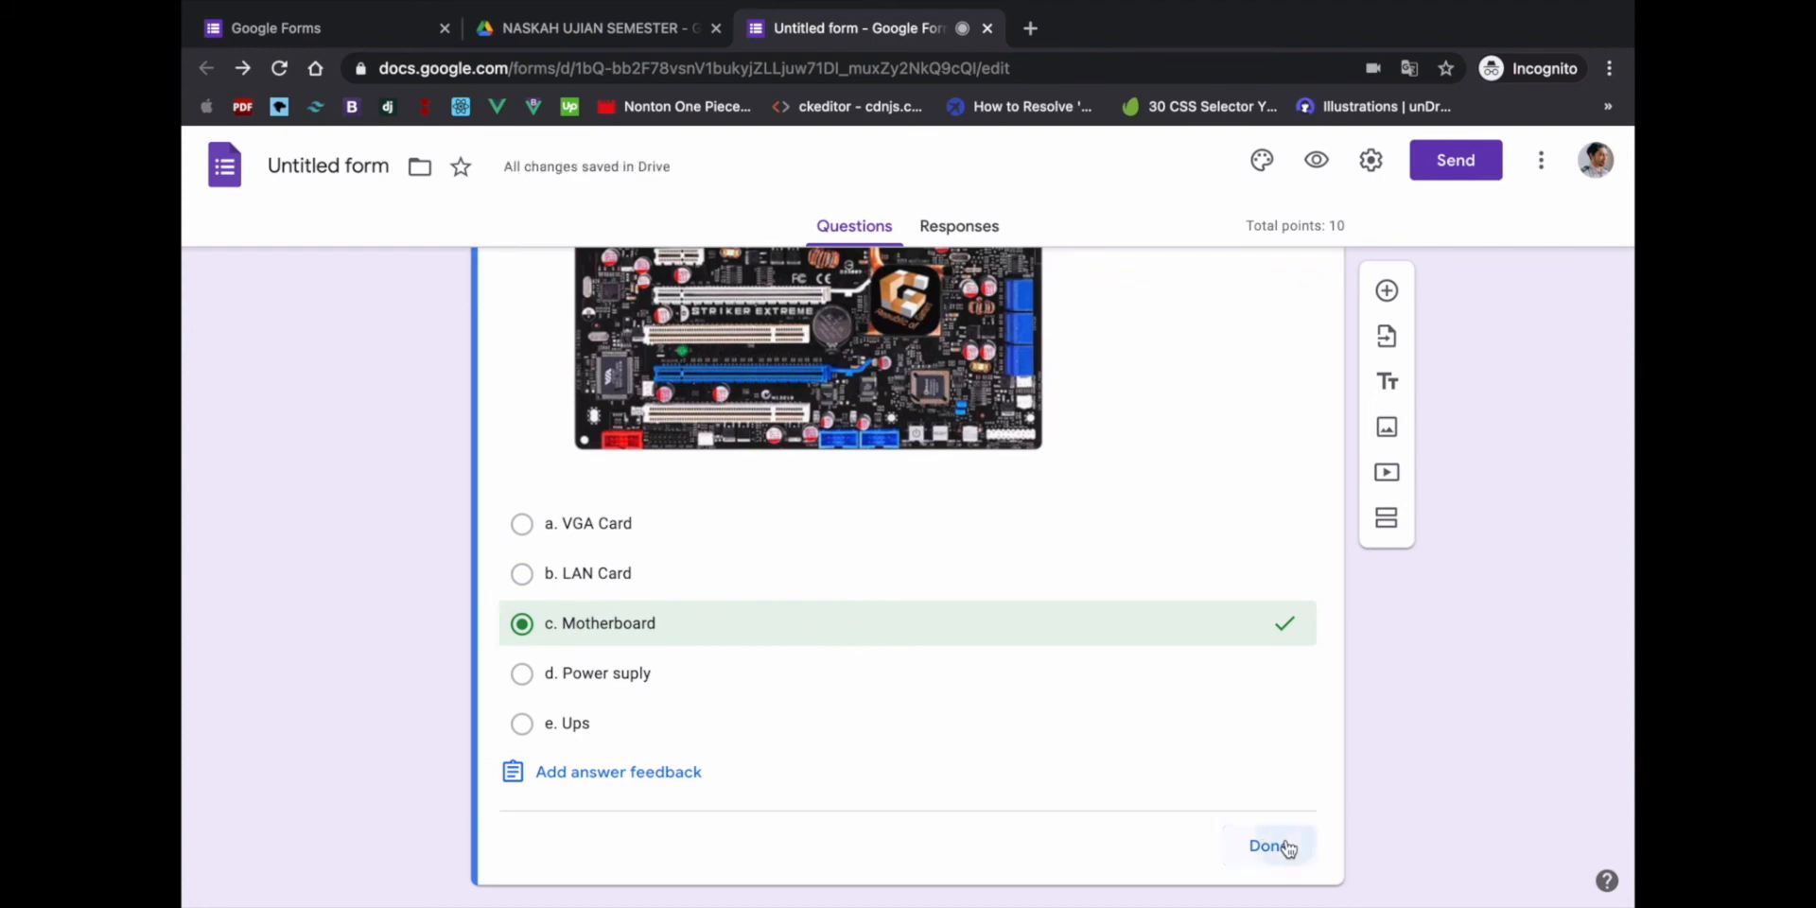
pyautogui.scroll(-5, 1091, 777)
pyautogui.scroll(-4, 1092, 778)
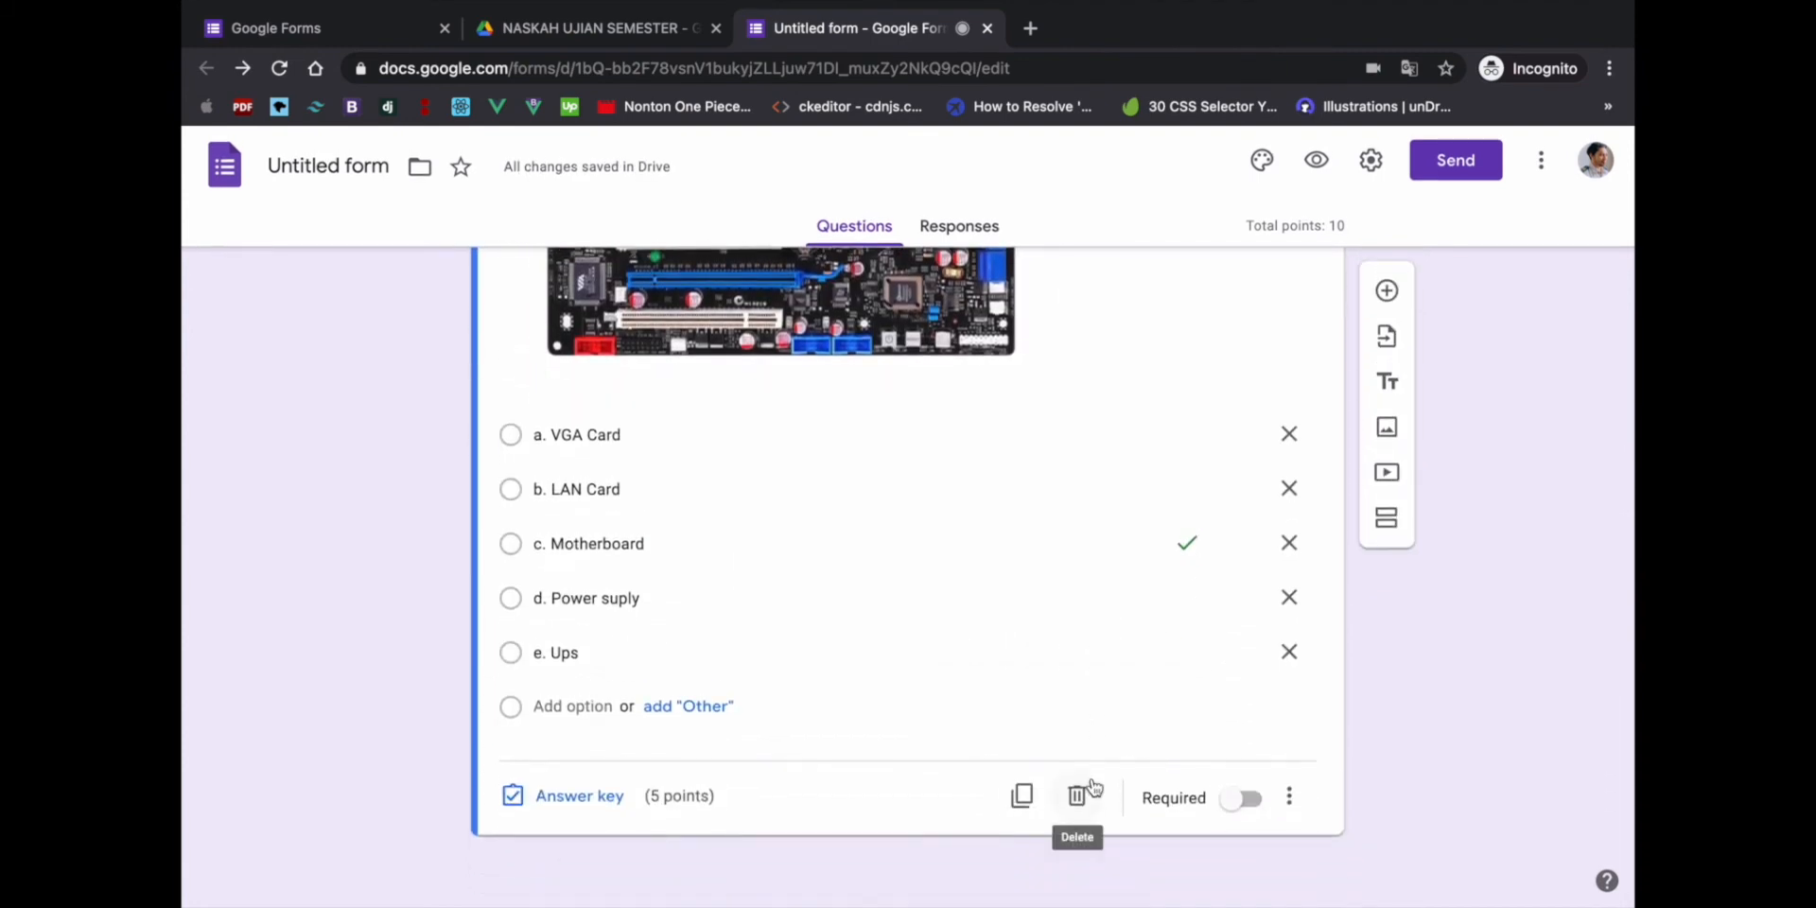
pyautogui.scroll(6, 984, 706)
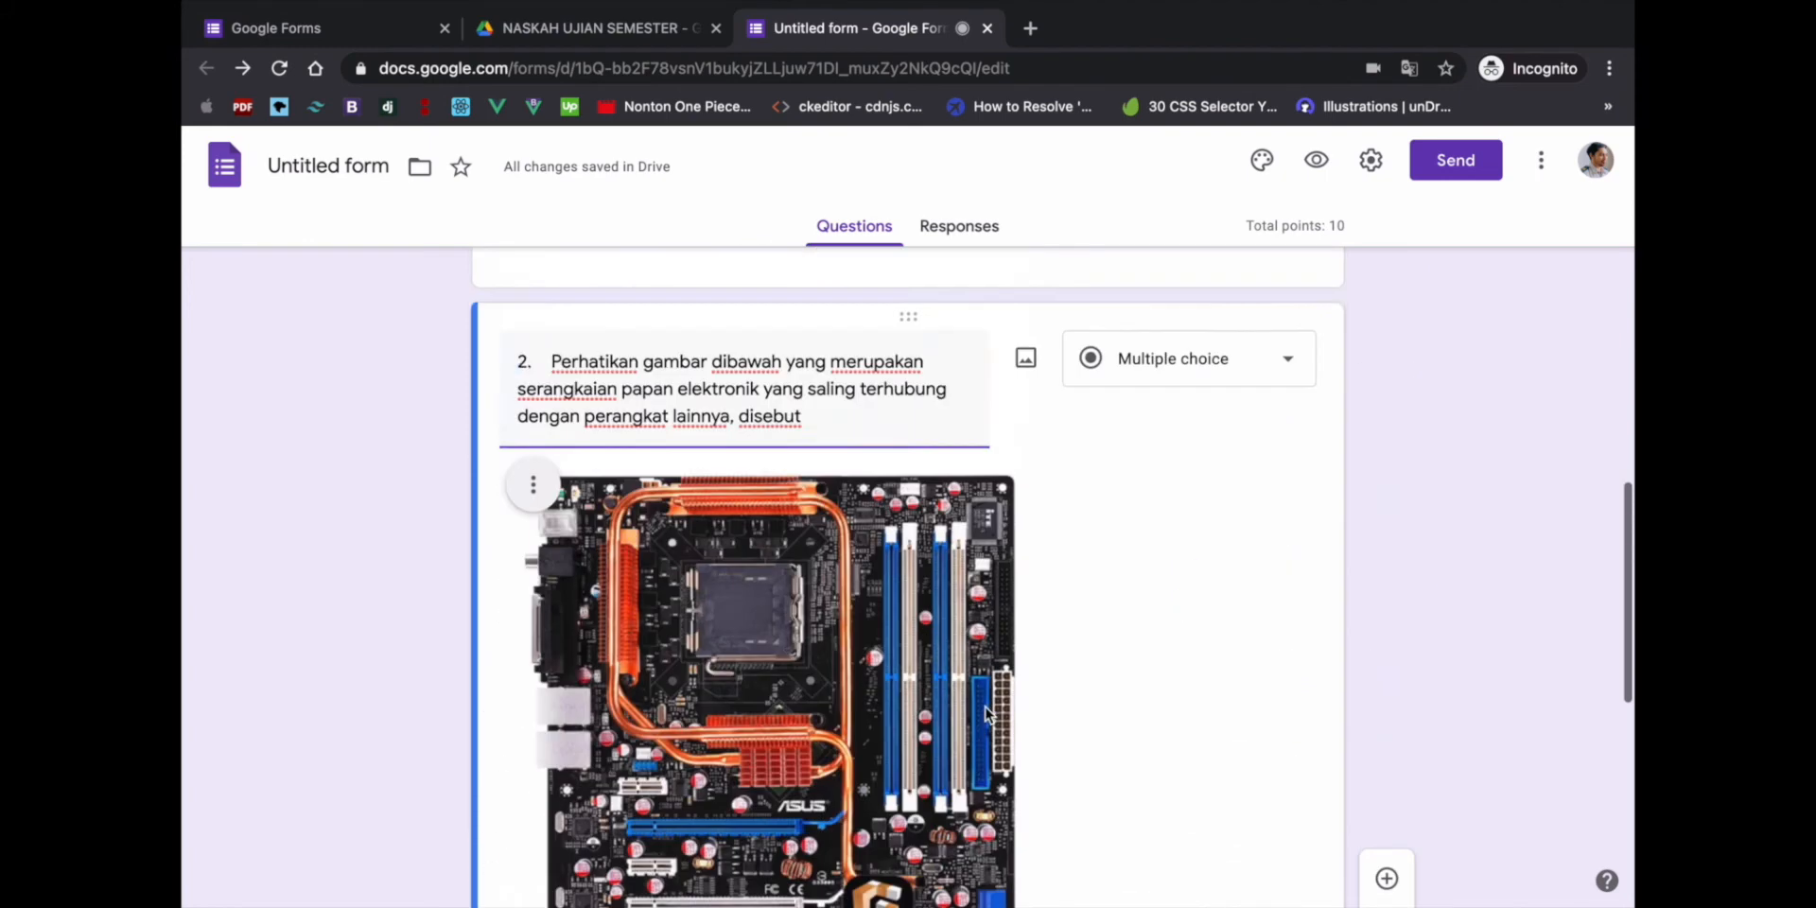
pyautogui.scroll(4, 985, 709)
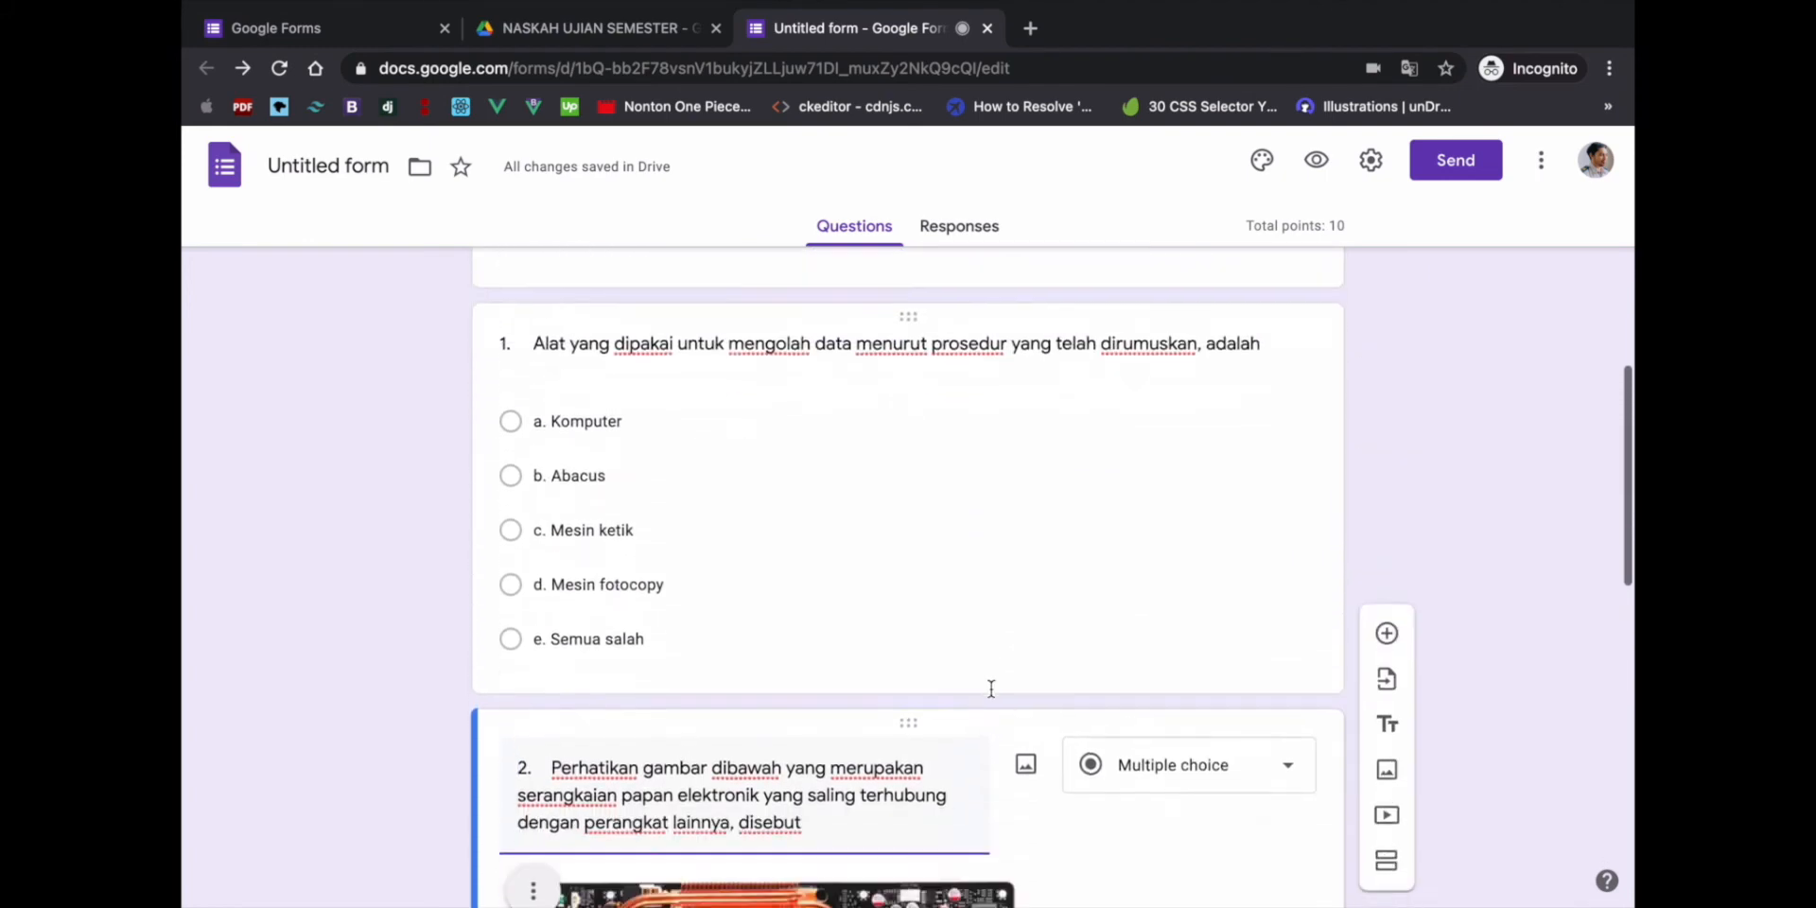
pyautogui.scroll(-11, 990, 689)
pyautogui.scroll(-1, 1239, 816)
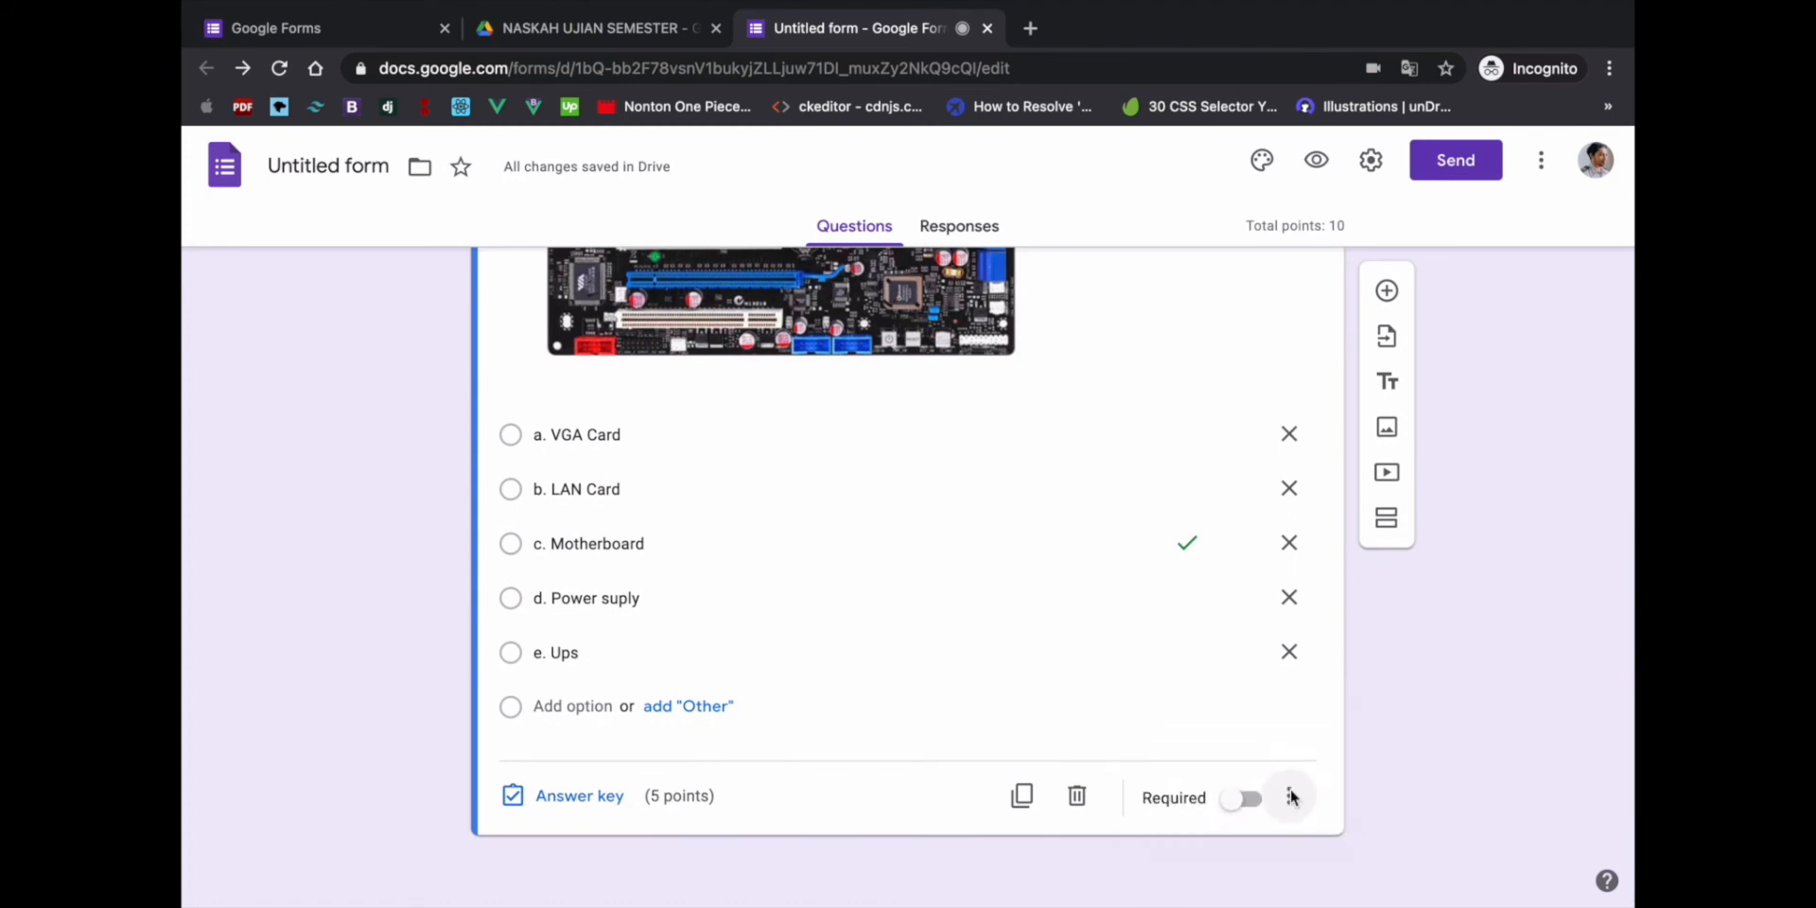
# - Turn on Shuffle option order for question 2 and confirm it is ticked
pyautogui.click(1288, 799)
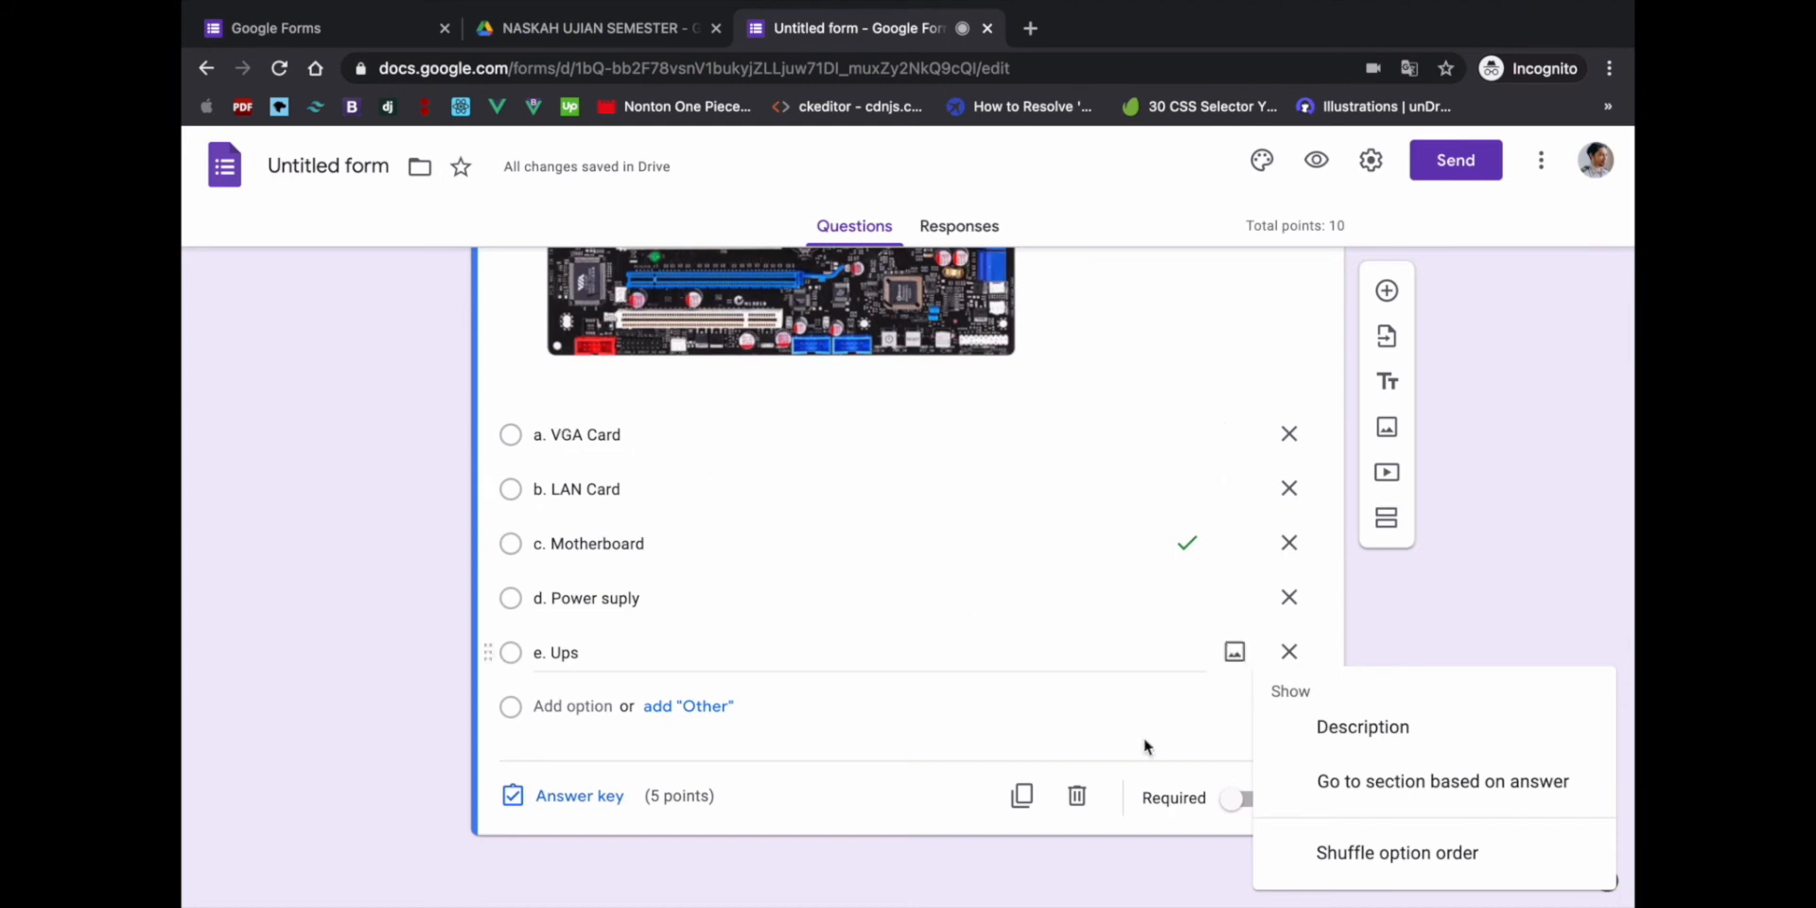
pyautogui.click(1341, 867)
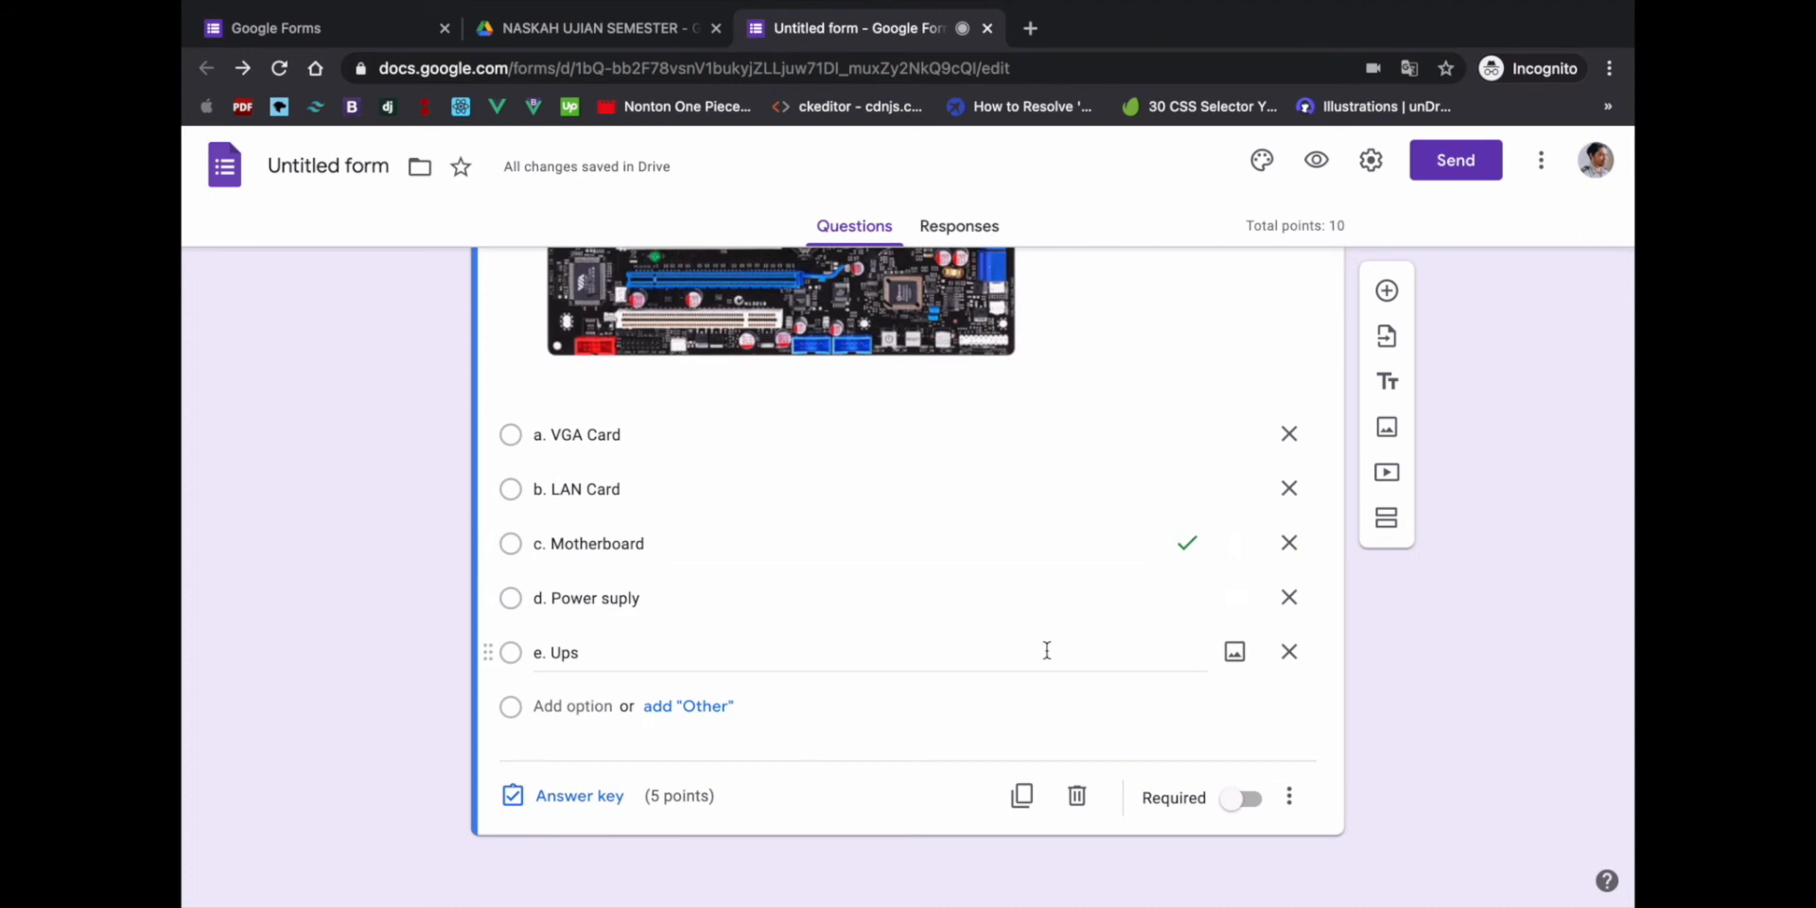
pyautogui.click(1292, 812)
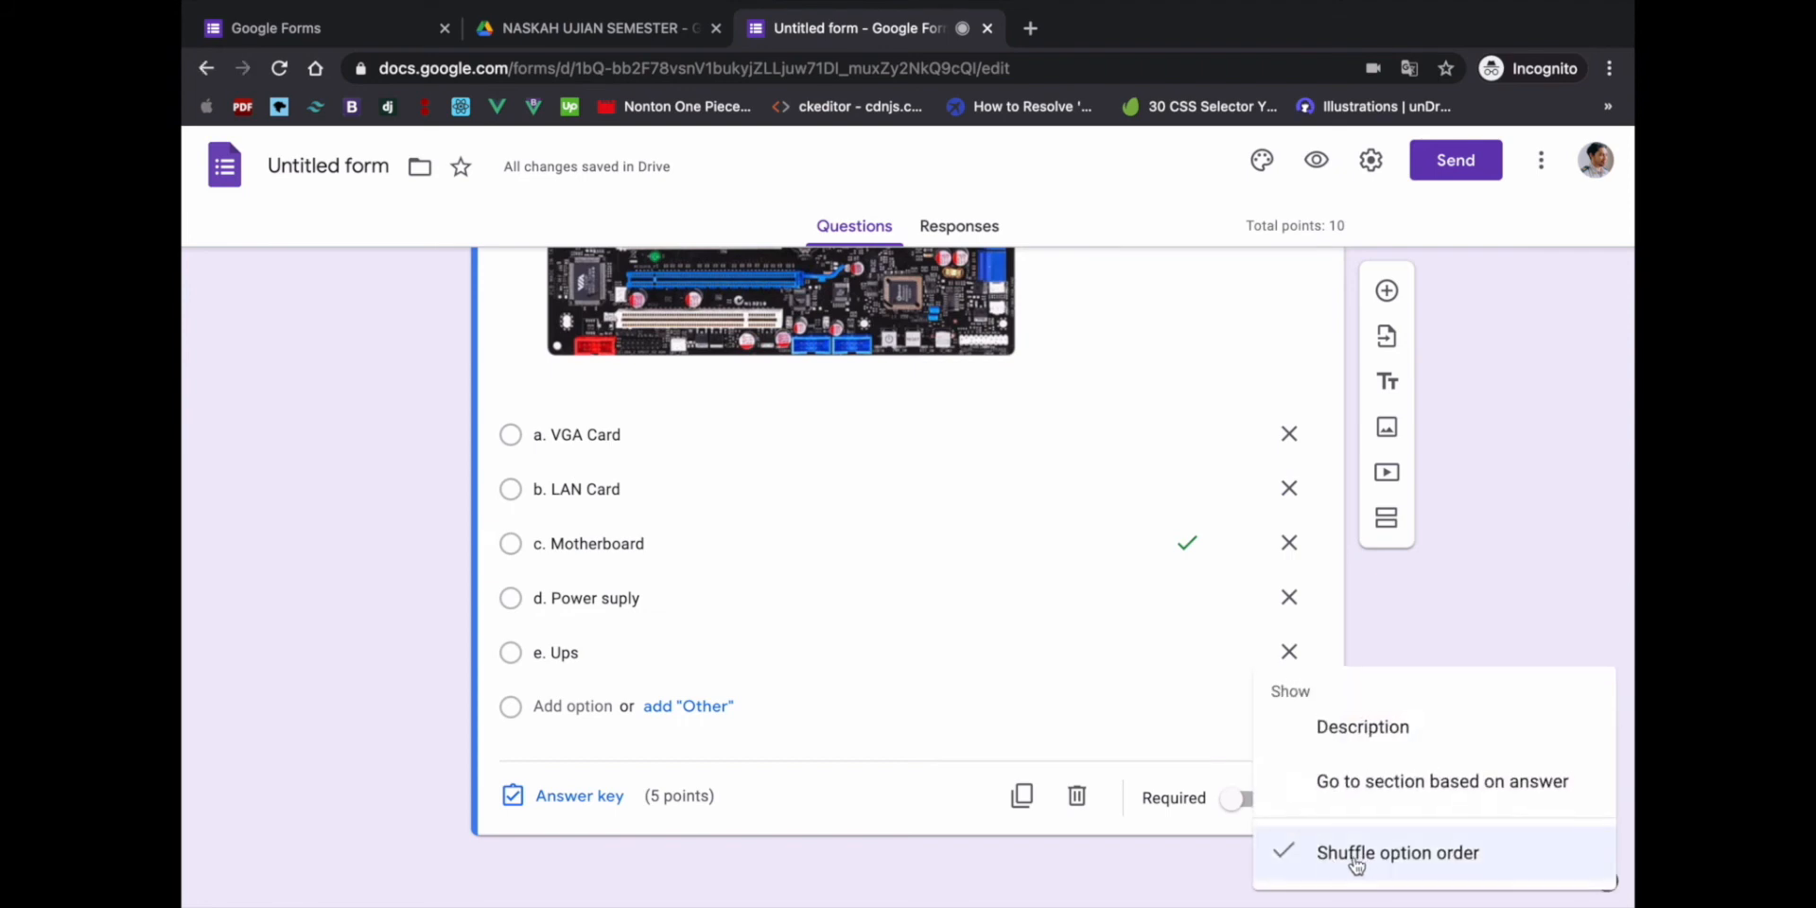
pyautogui.click(932, 801)
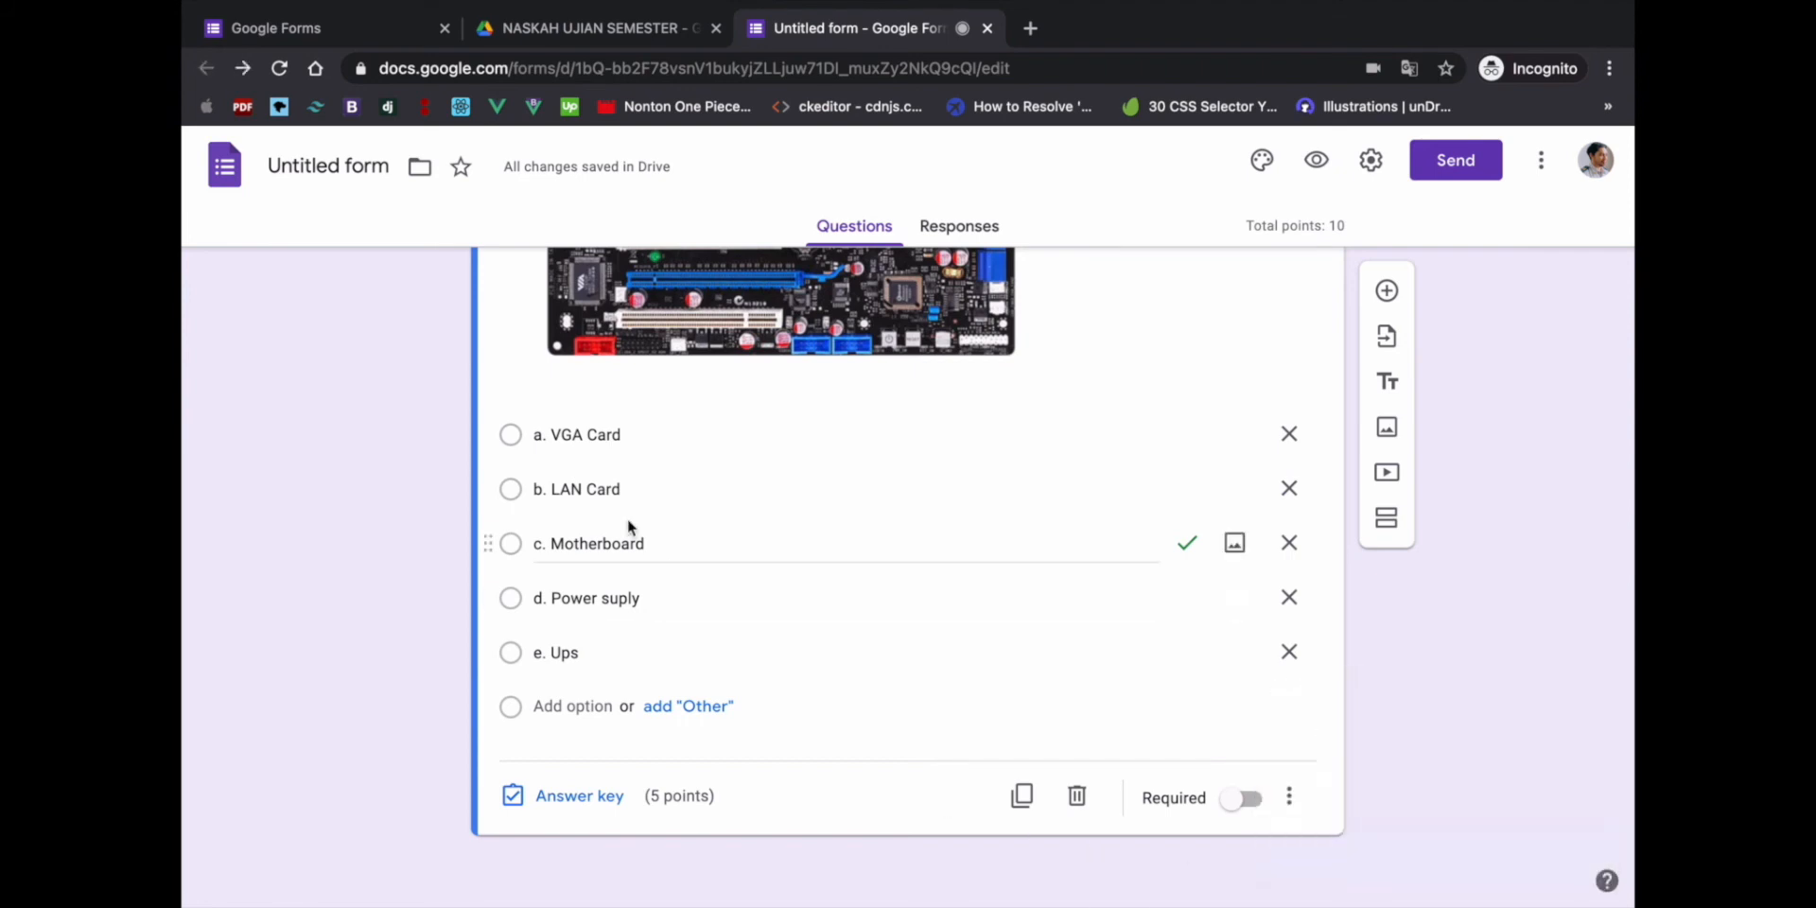
pyautogui.click(552, 436)
pyautogui.click(553, 436)
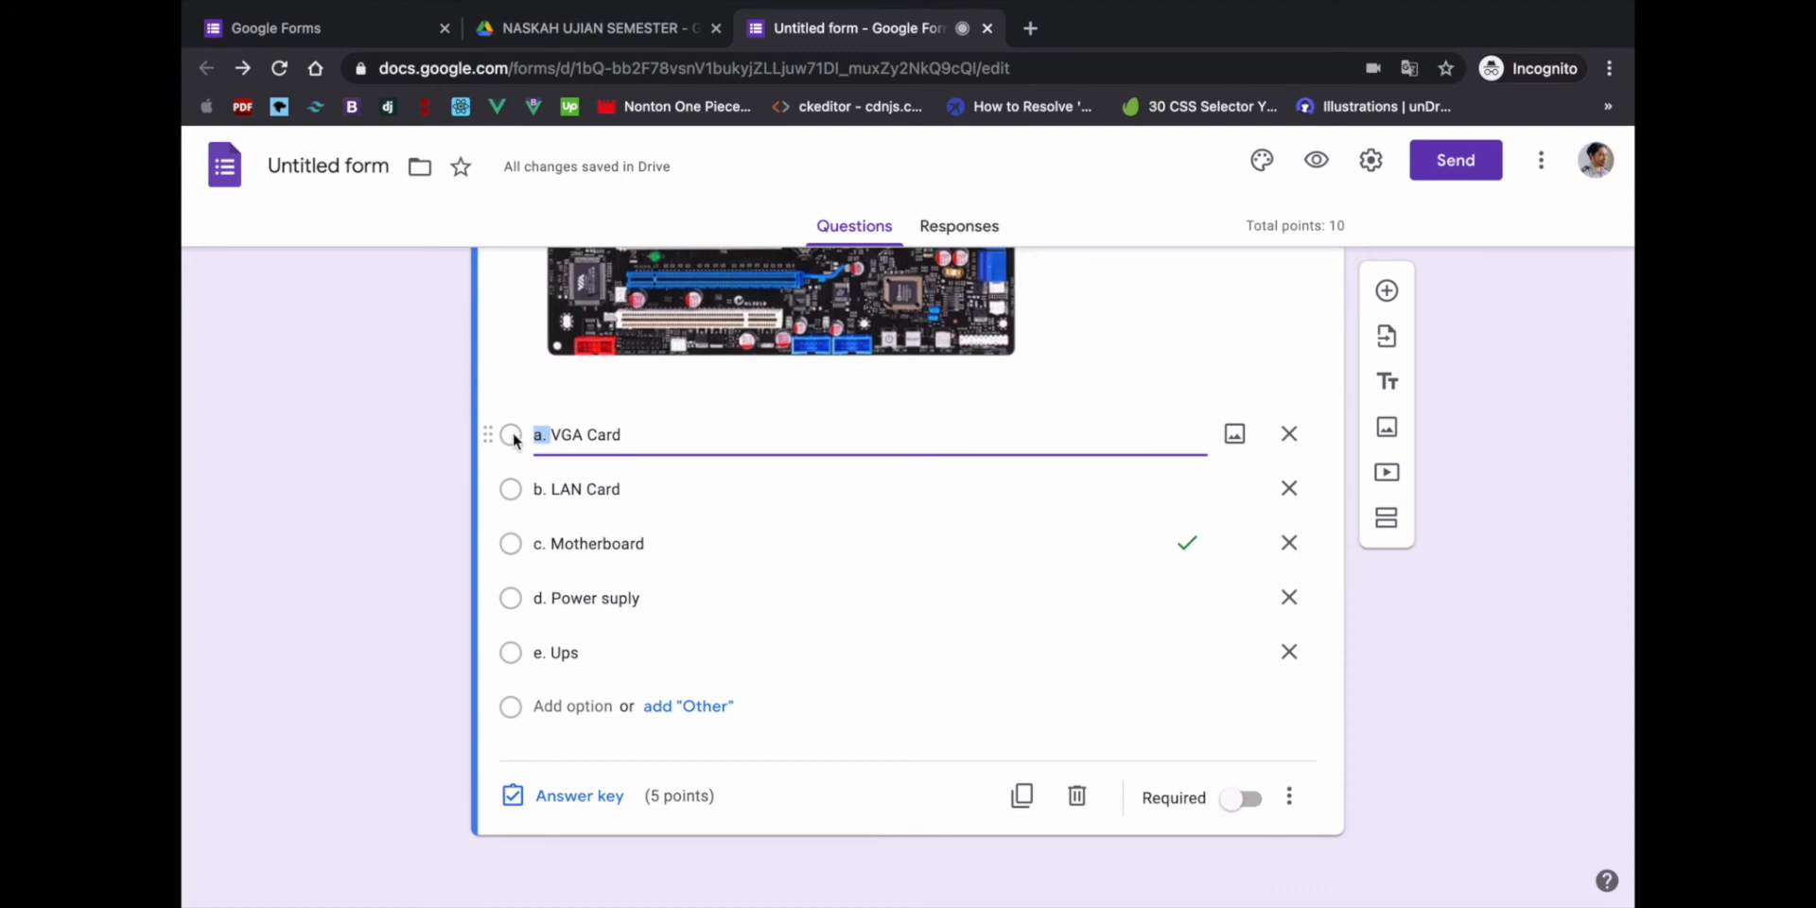
pyautogui.press('BackSpace')
pyautogui.click(549, 492)
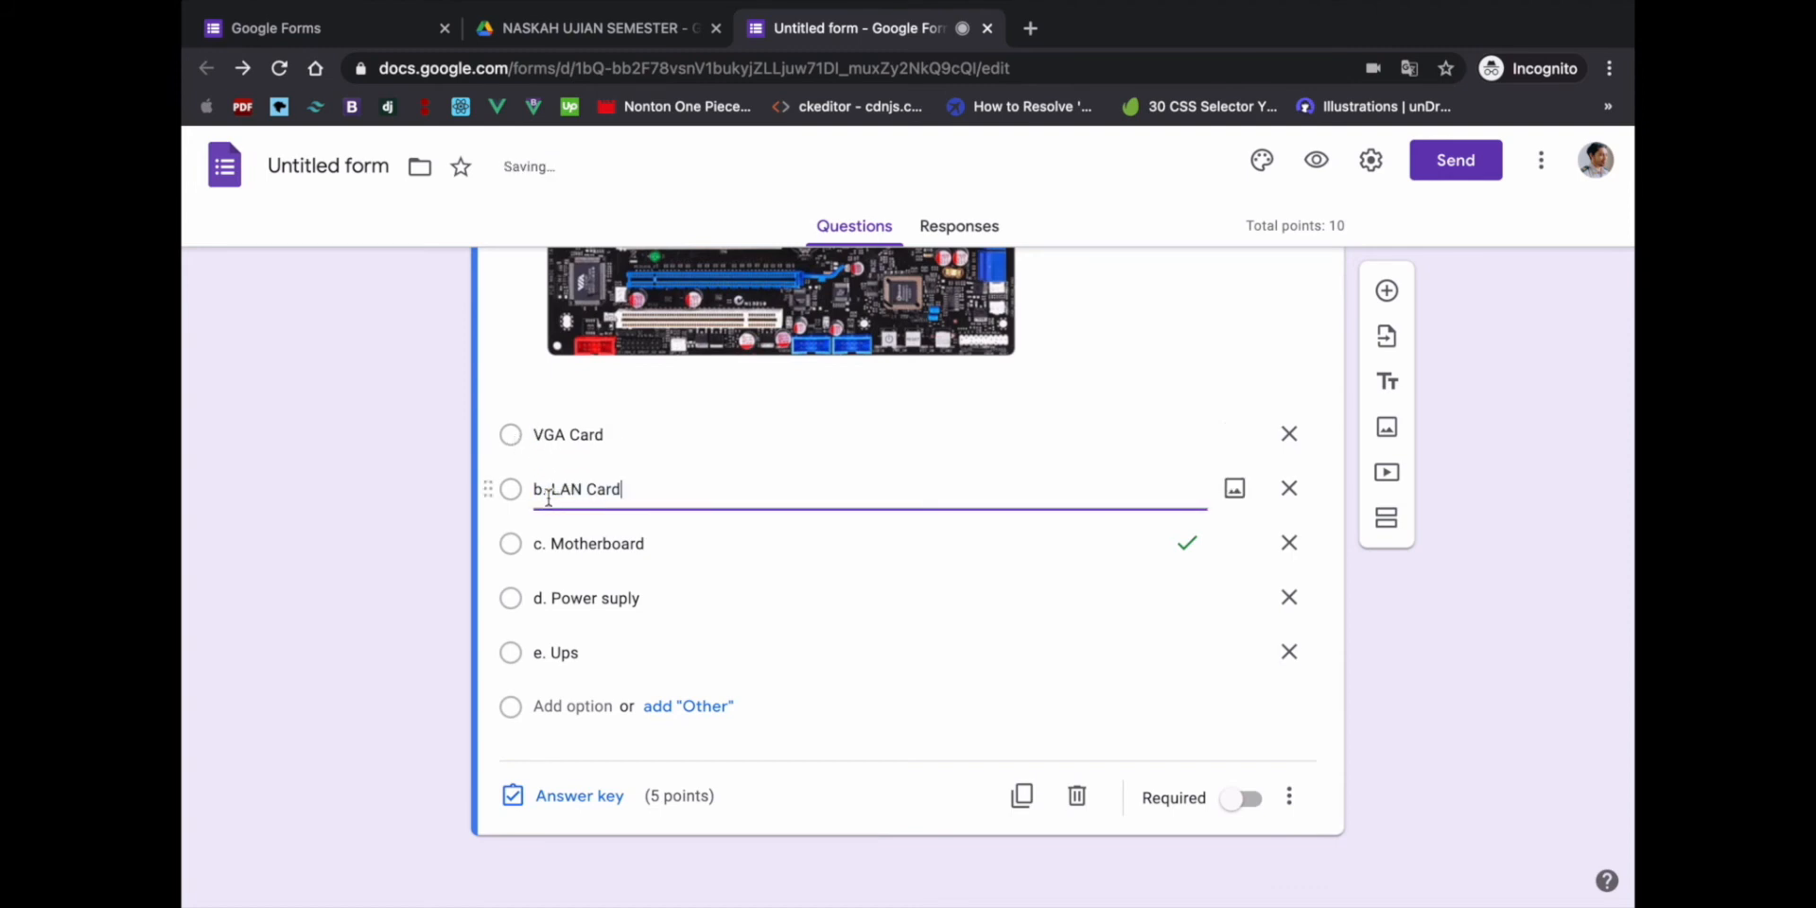
pyautogui.moveTo(552, 488); pyautogui.dragTo(509, 488)
pyautogui.press('BackSpace')
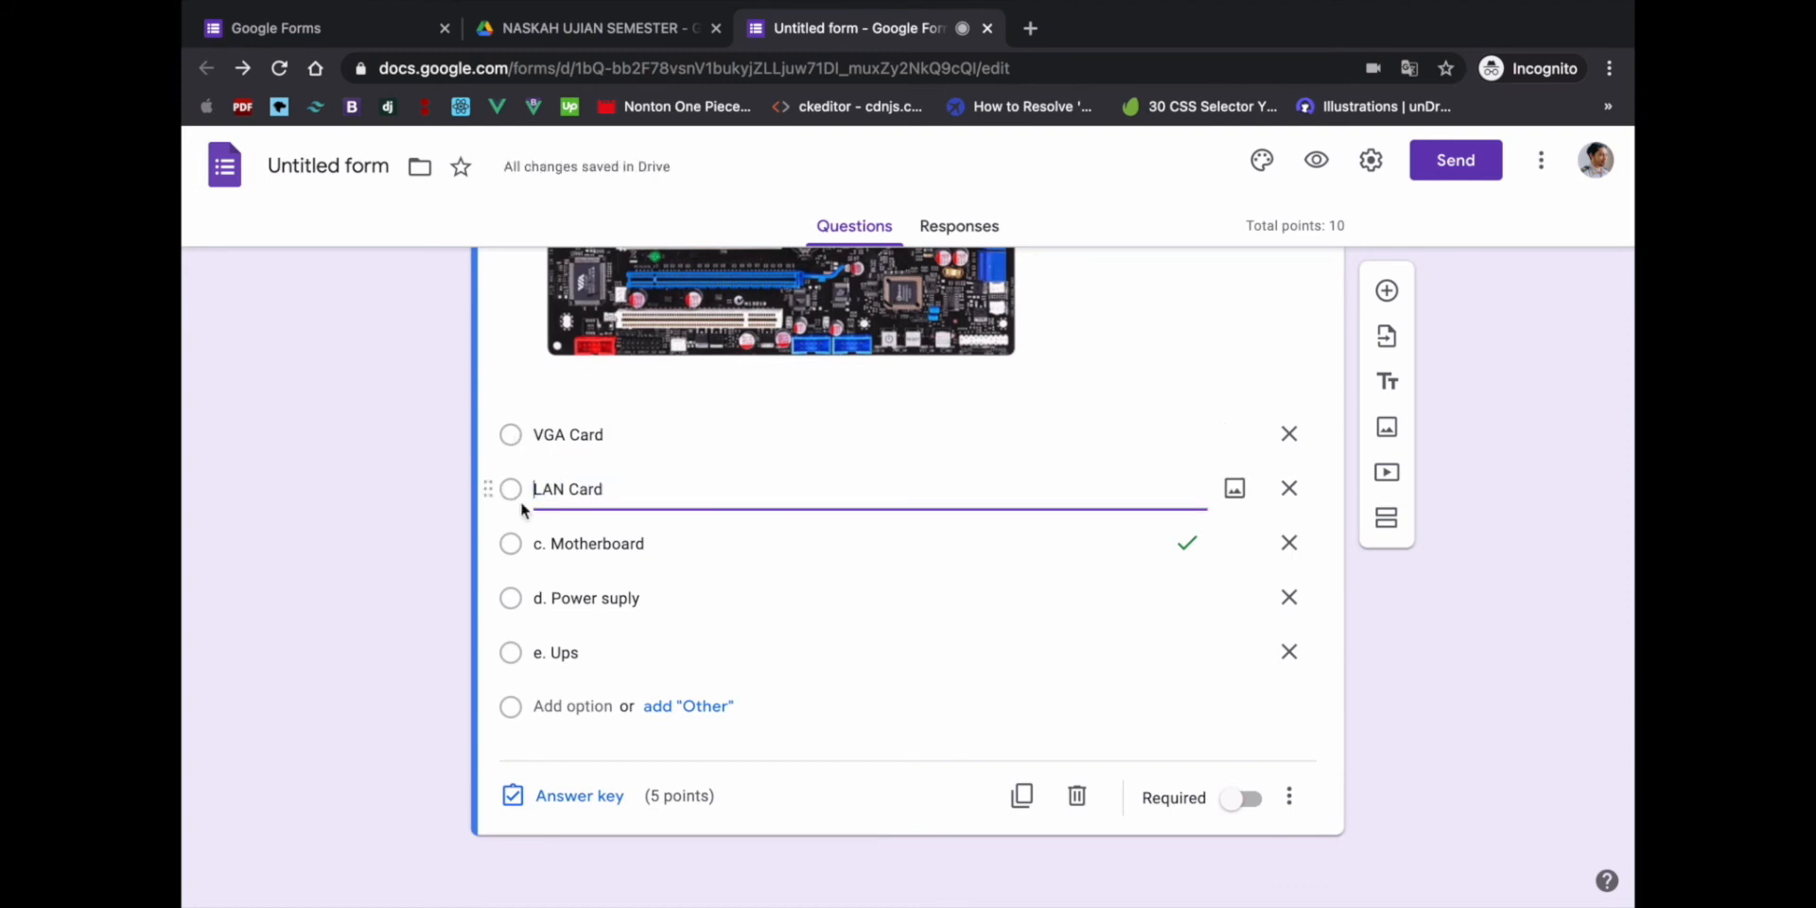
pyautogui.click(548, 541)
pyautogui.click(550, 545)
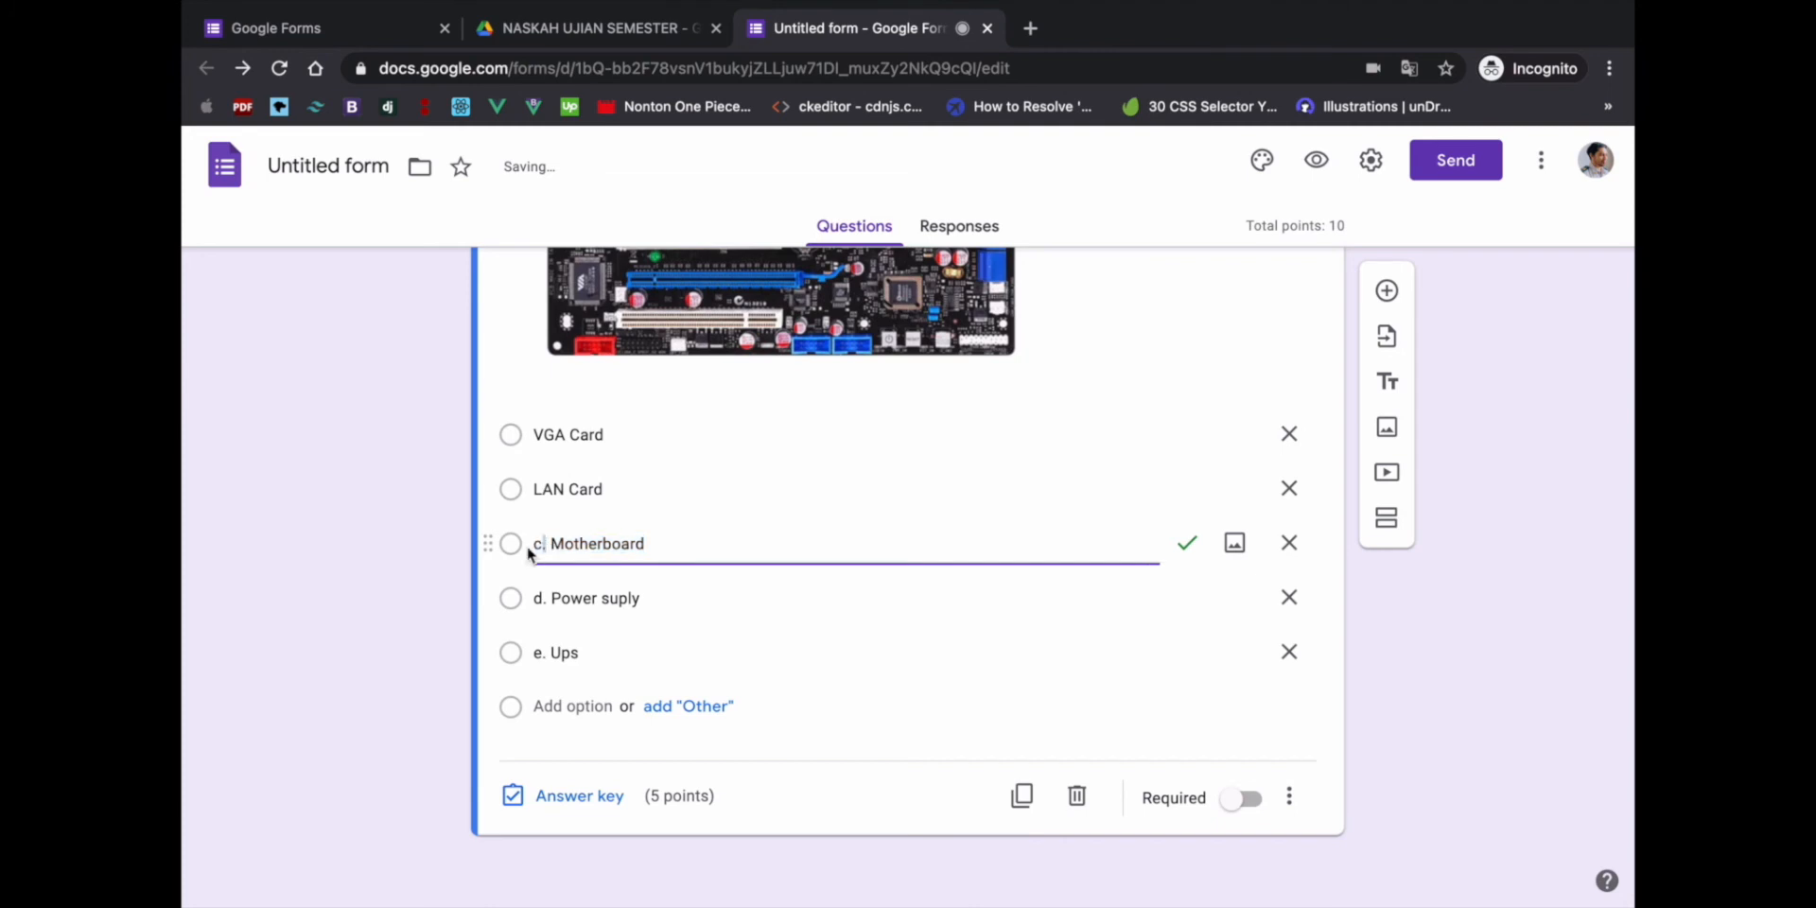
pyautogui.press('BackSpace')
pyautogui.click(551, 596)
pyautogui.click(551, 602)
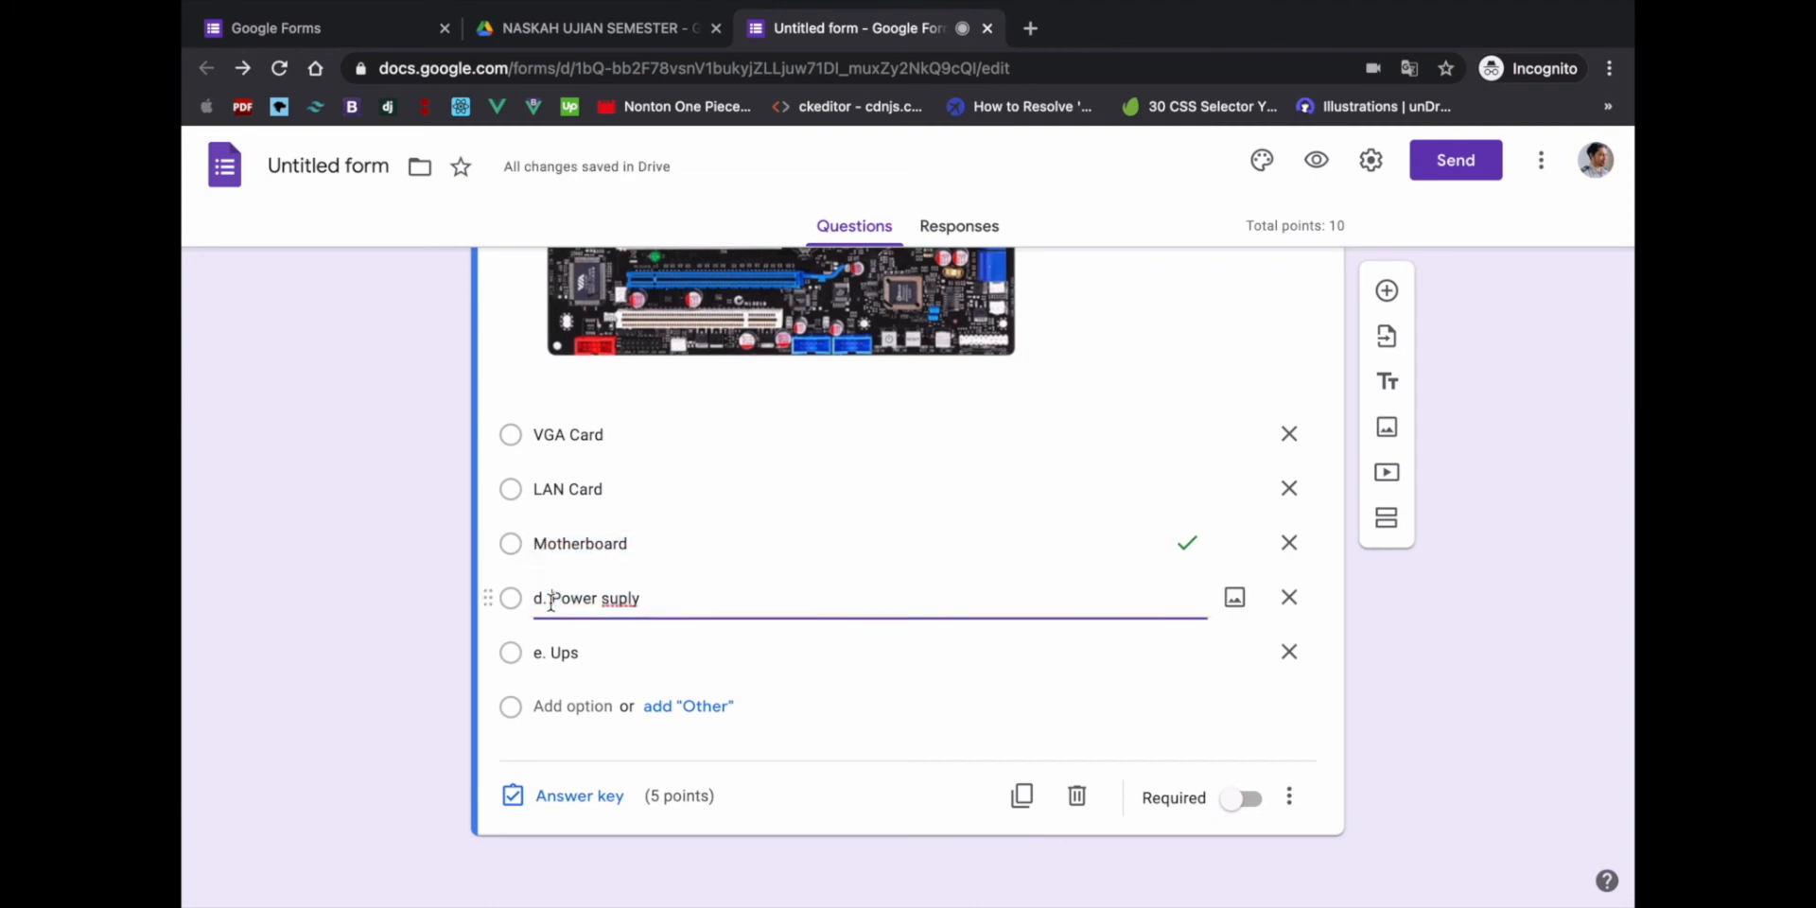
pyautogui.press('BackSpace')
pyautogui.click(550, 653)
pyautogui.click(551, 654)
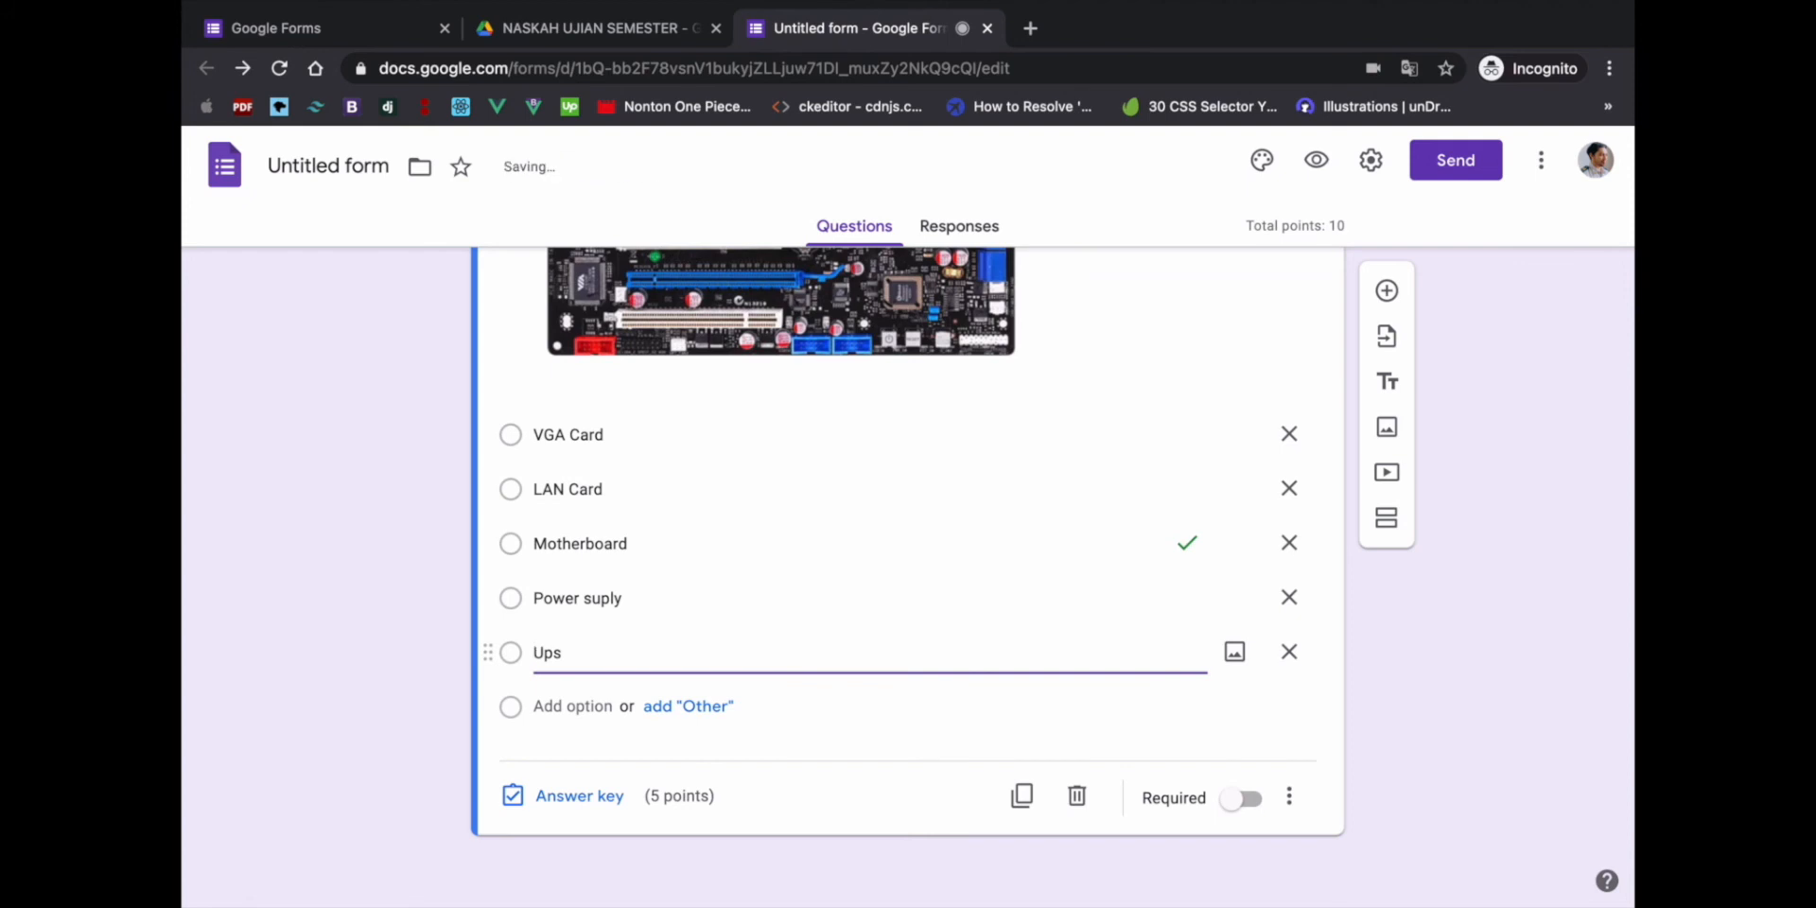
pyautogui.press('super+z')
pyautogui.press('super+z')
pyautogui.press('super+z')
pyautogui.press('super+z')
pyautogui.press('super+z')
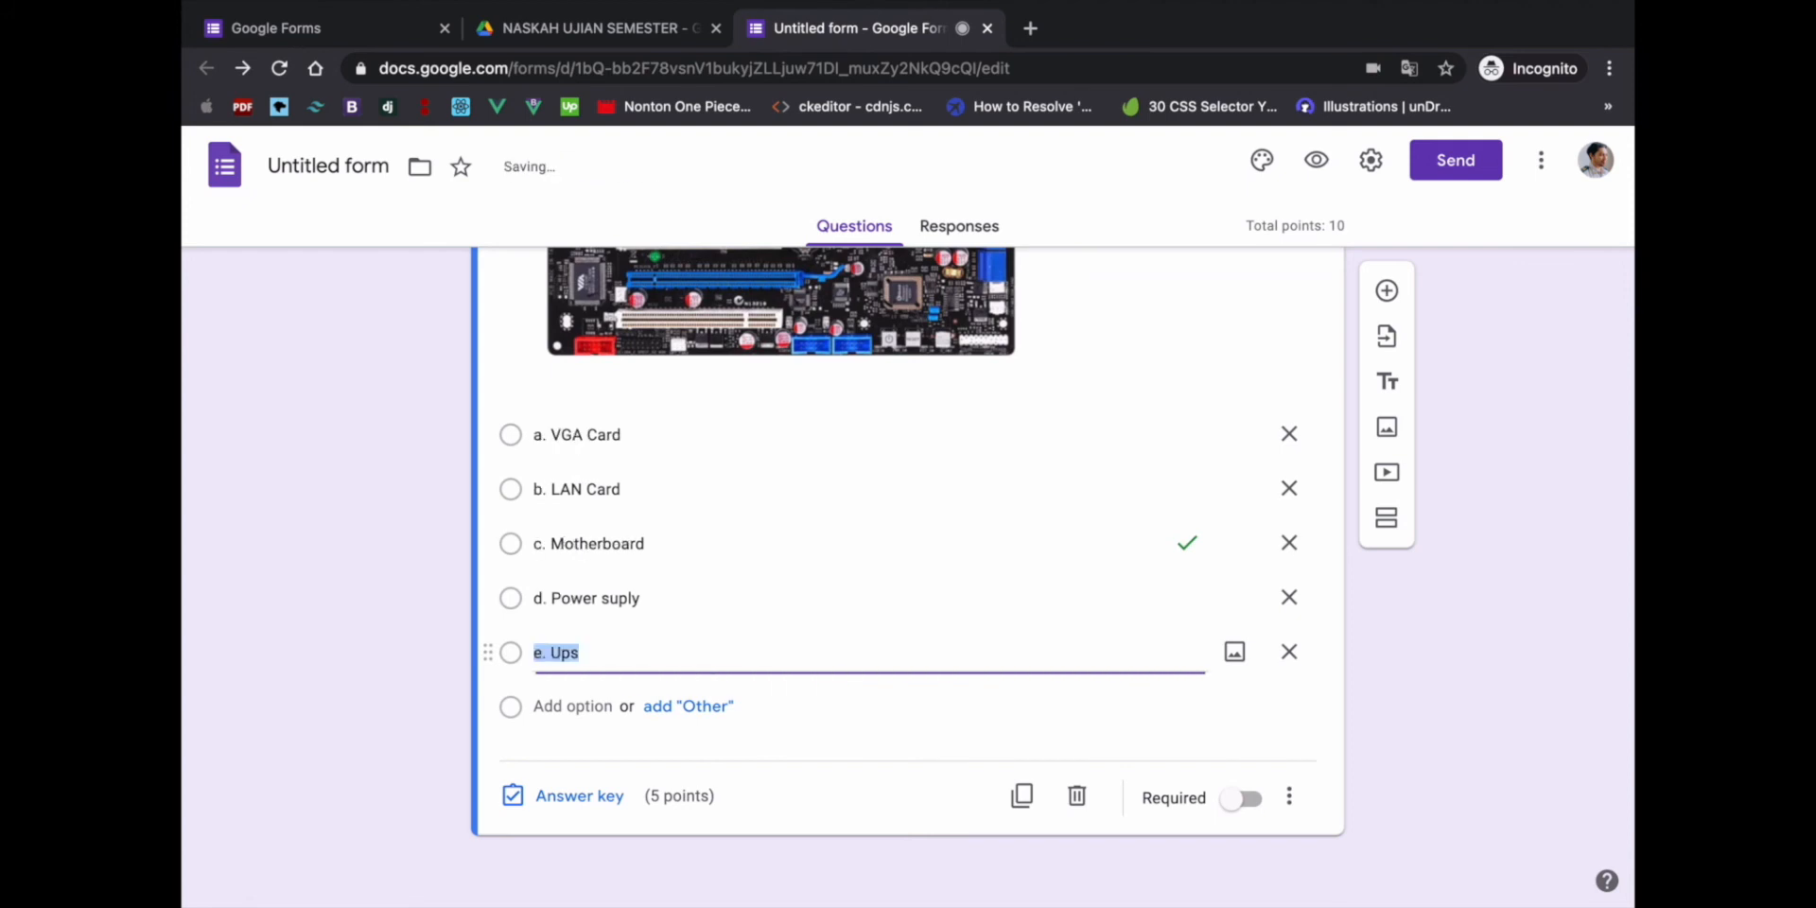
pyautogui.click(1316, 161)
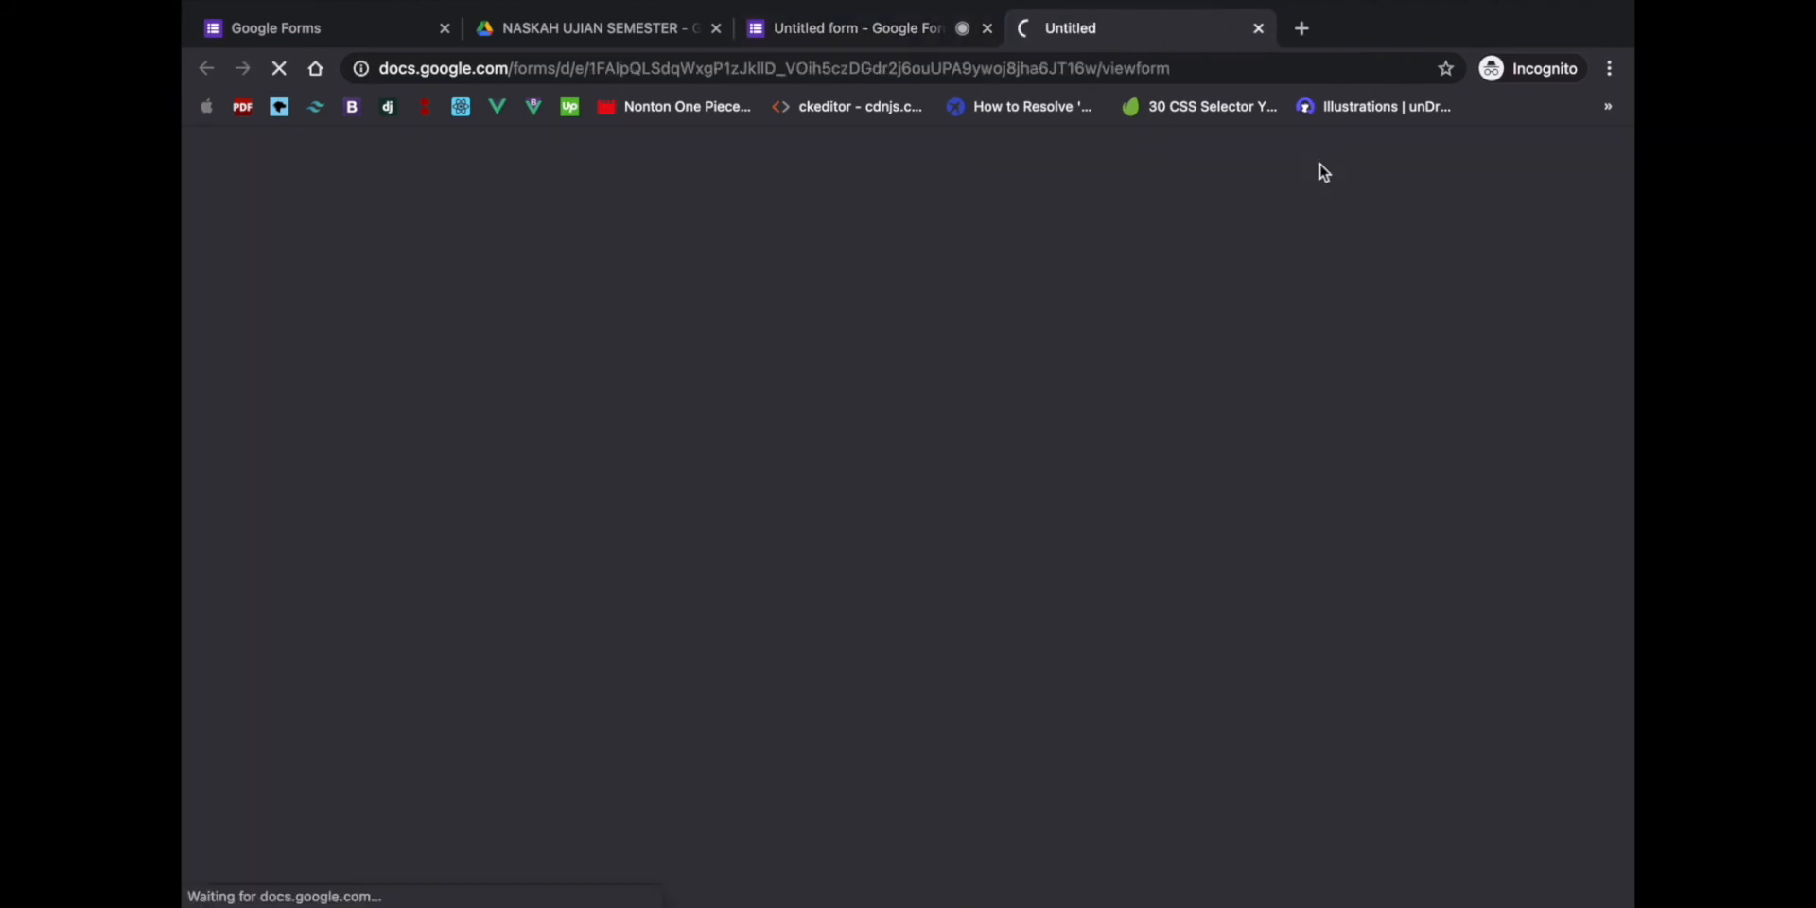
pyautogui.scroll(-9, 1137, 481)
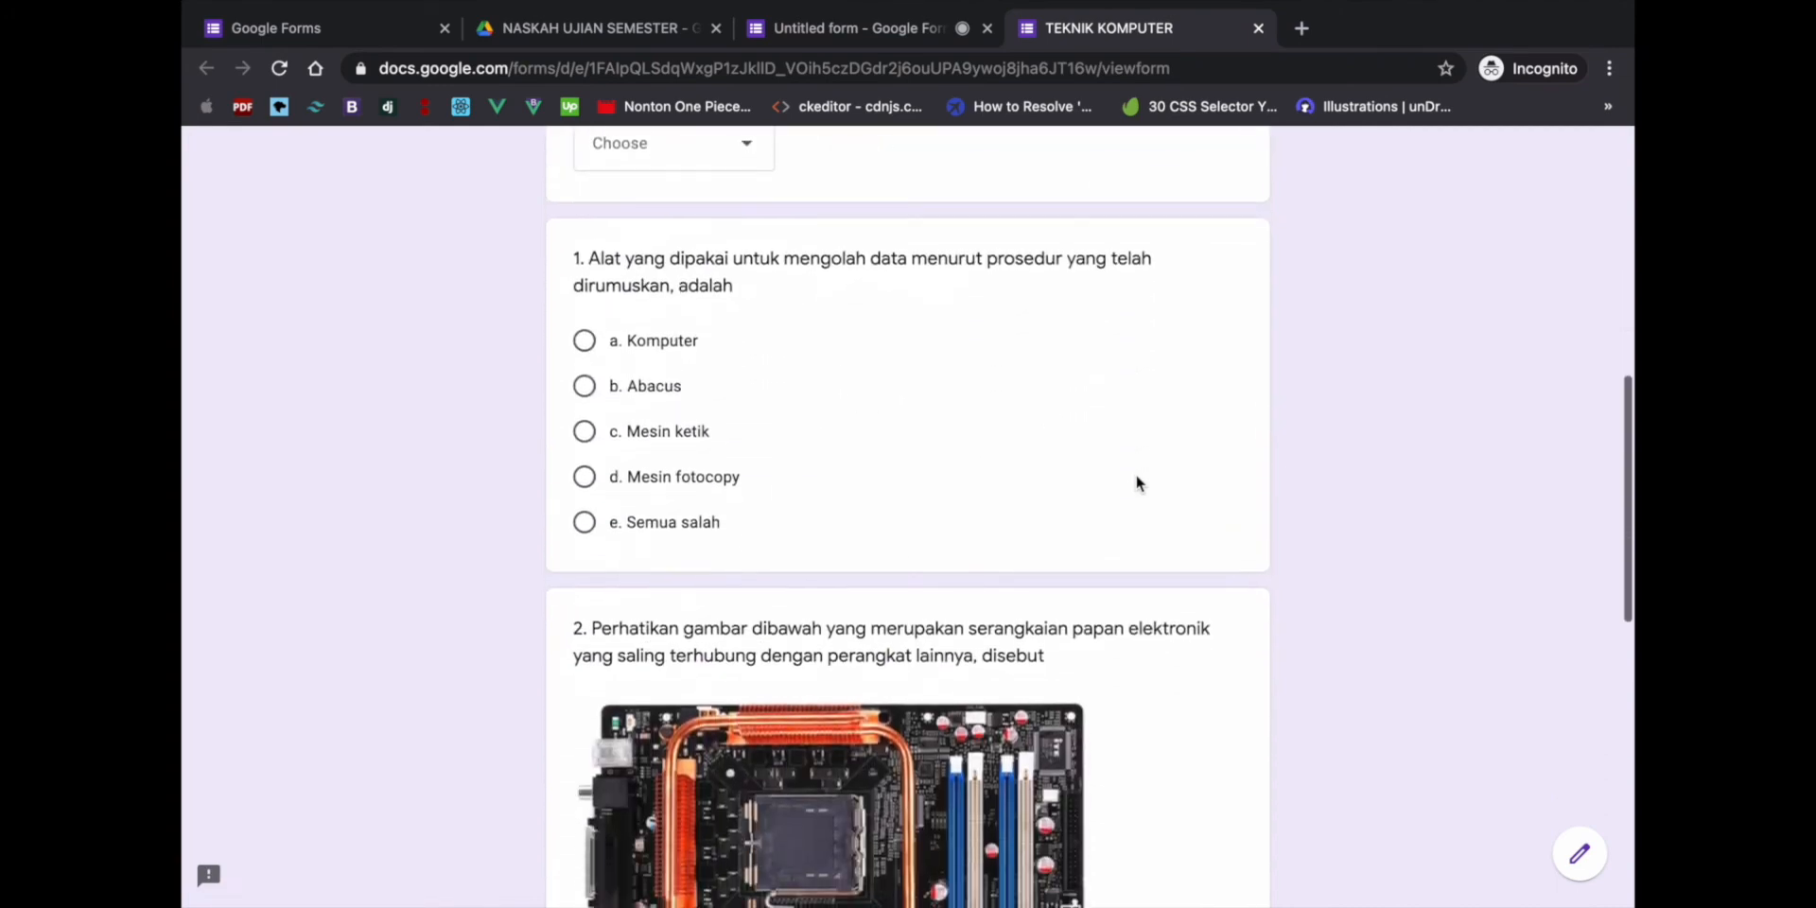
pyautogui.scroll(-8, 1137, 481)
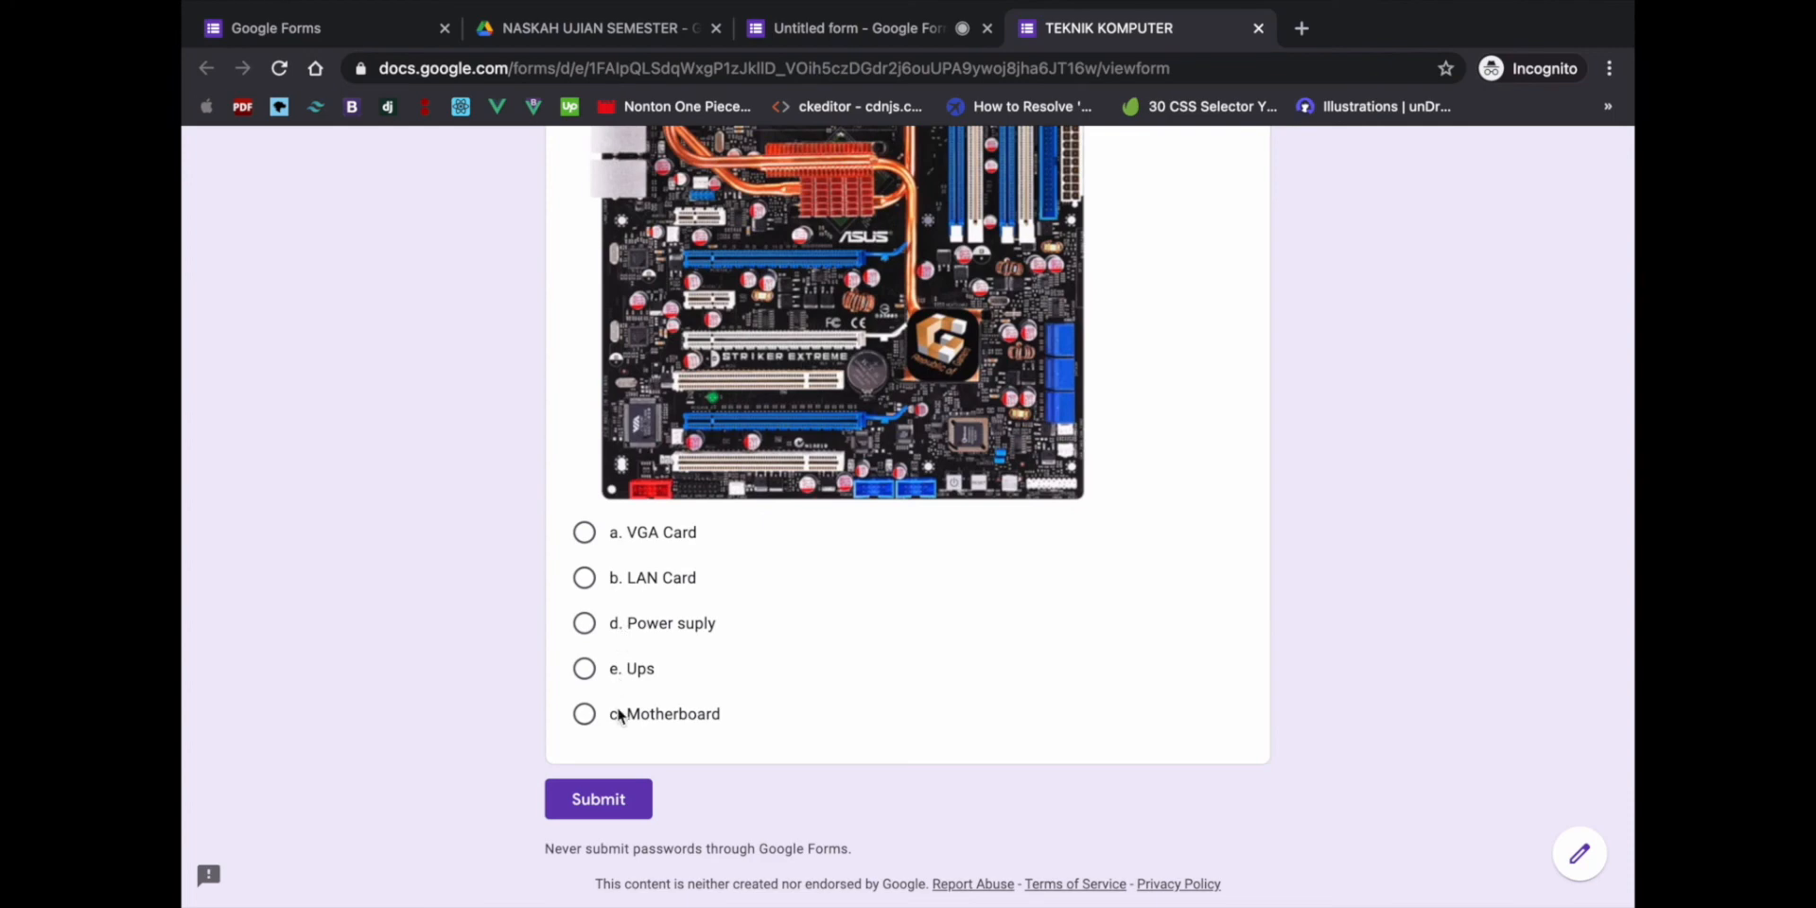
pyautogui.moveTo(915, 5)
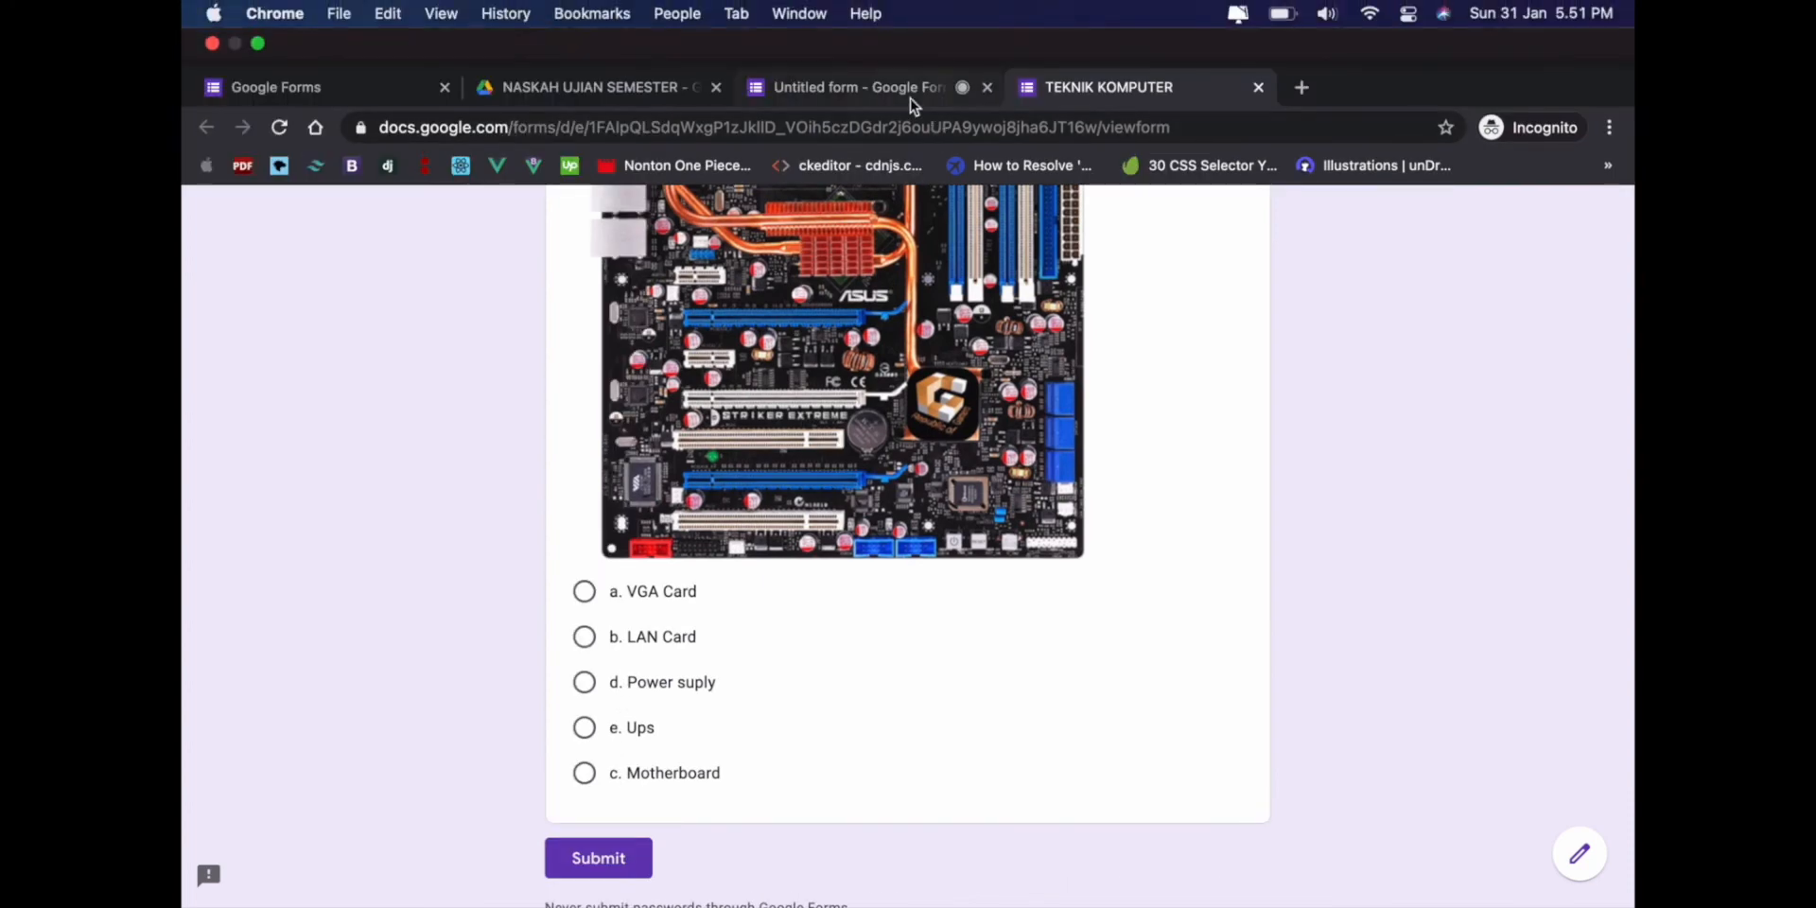
# - Remove the a. and b. prefixes from VGA Card and LAN Card
pyautogui.click(914, 104)
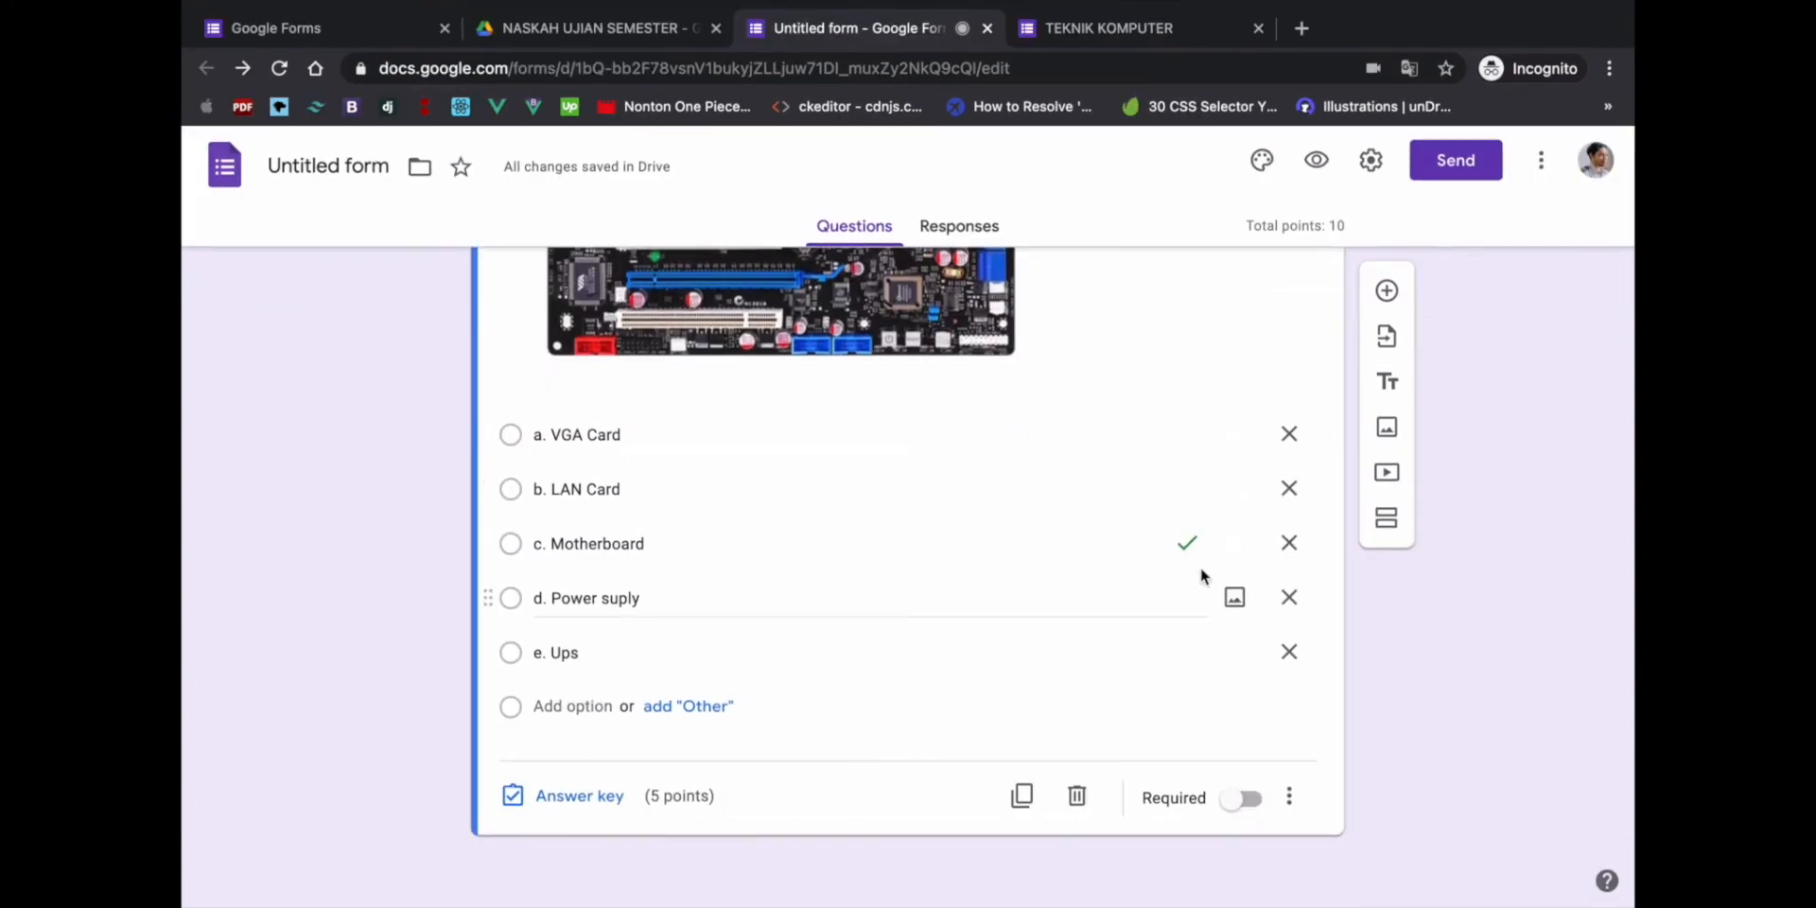
pyautogui.click(558, 436)
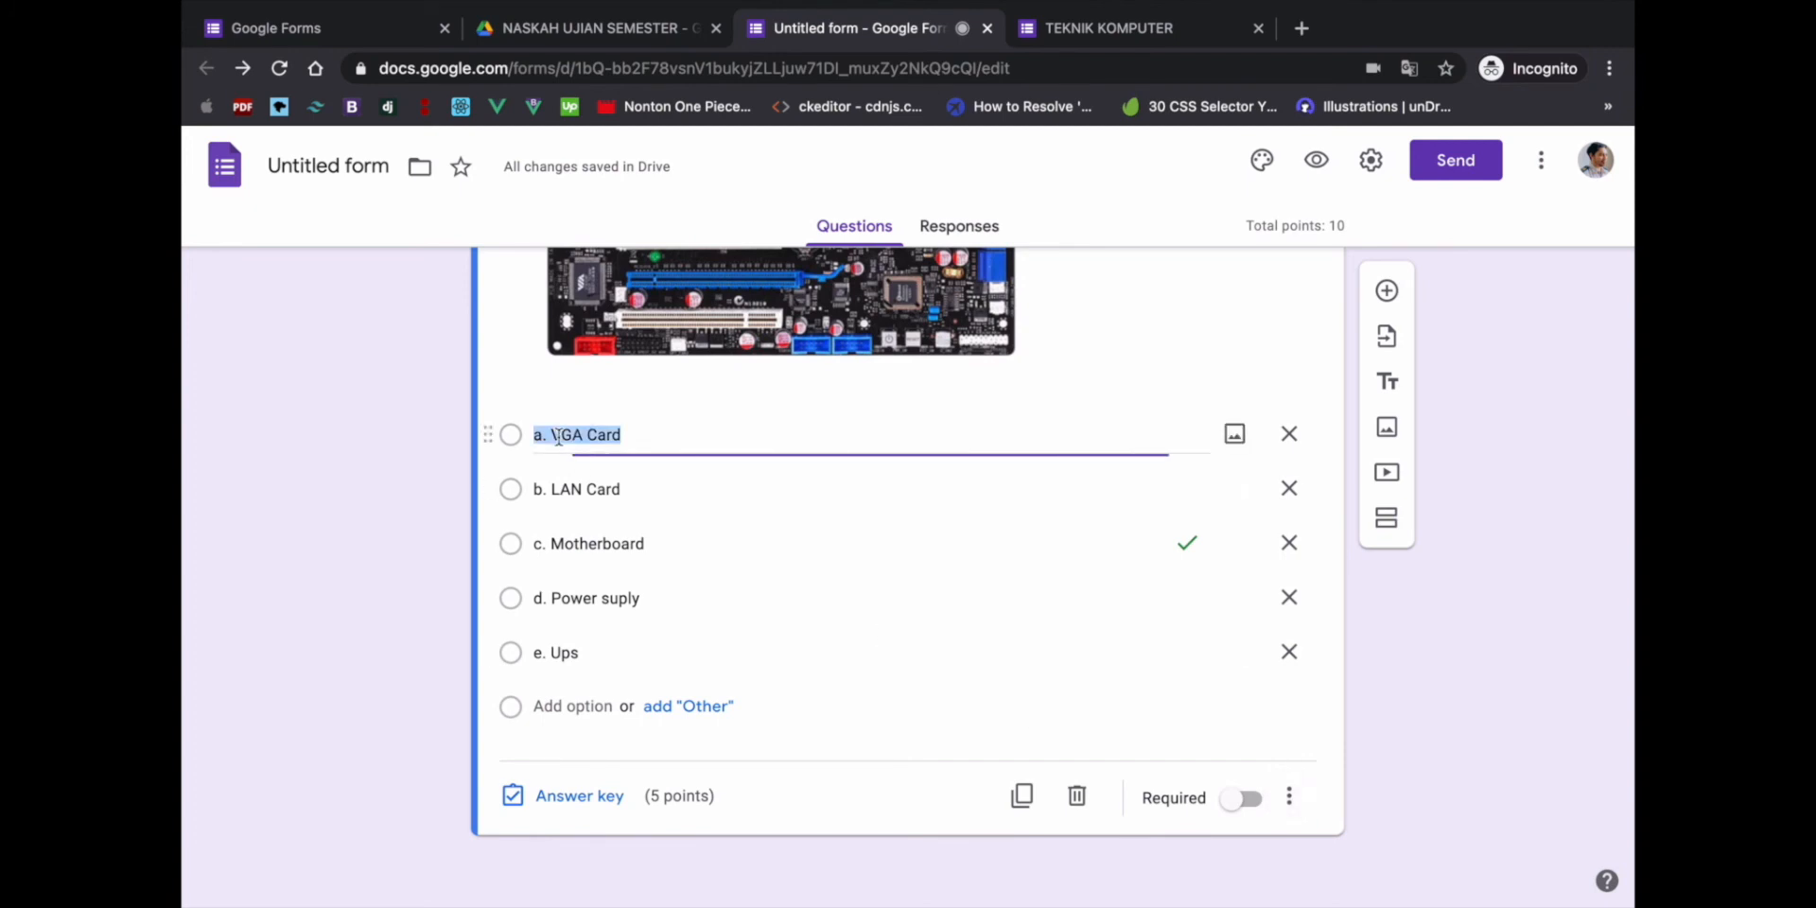
pyautogui.click(549, 437)
pyautogui.hotkey('shift', 'Home')
pyautogui.press('BackSpace')
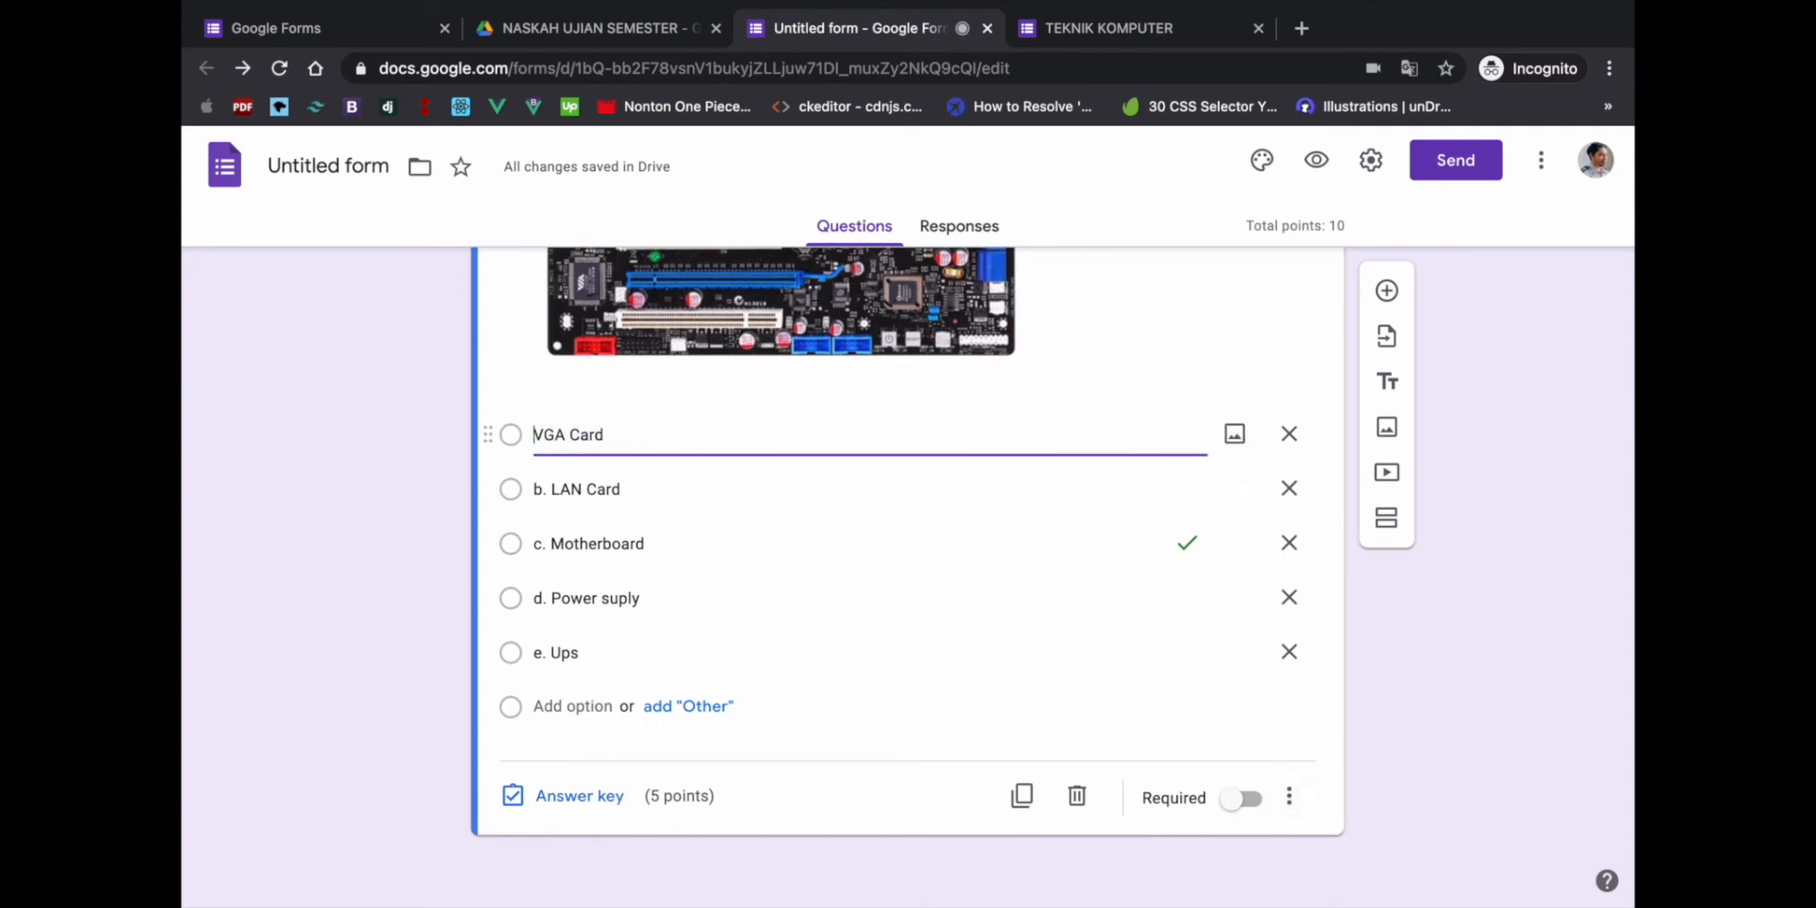
pyautogui.click(550, 490)
pyautogui.click(550, 490)
pyautogui.hotkey('shift', 'Home')
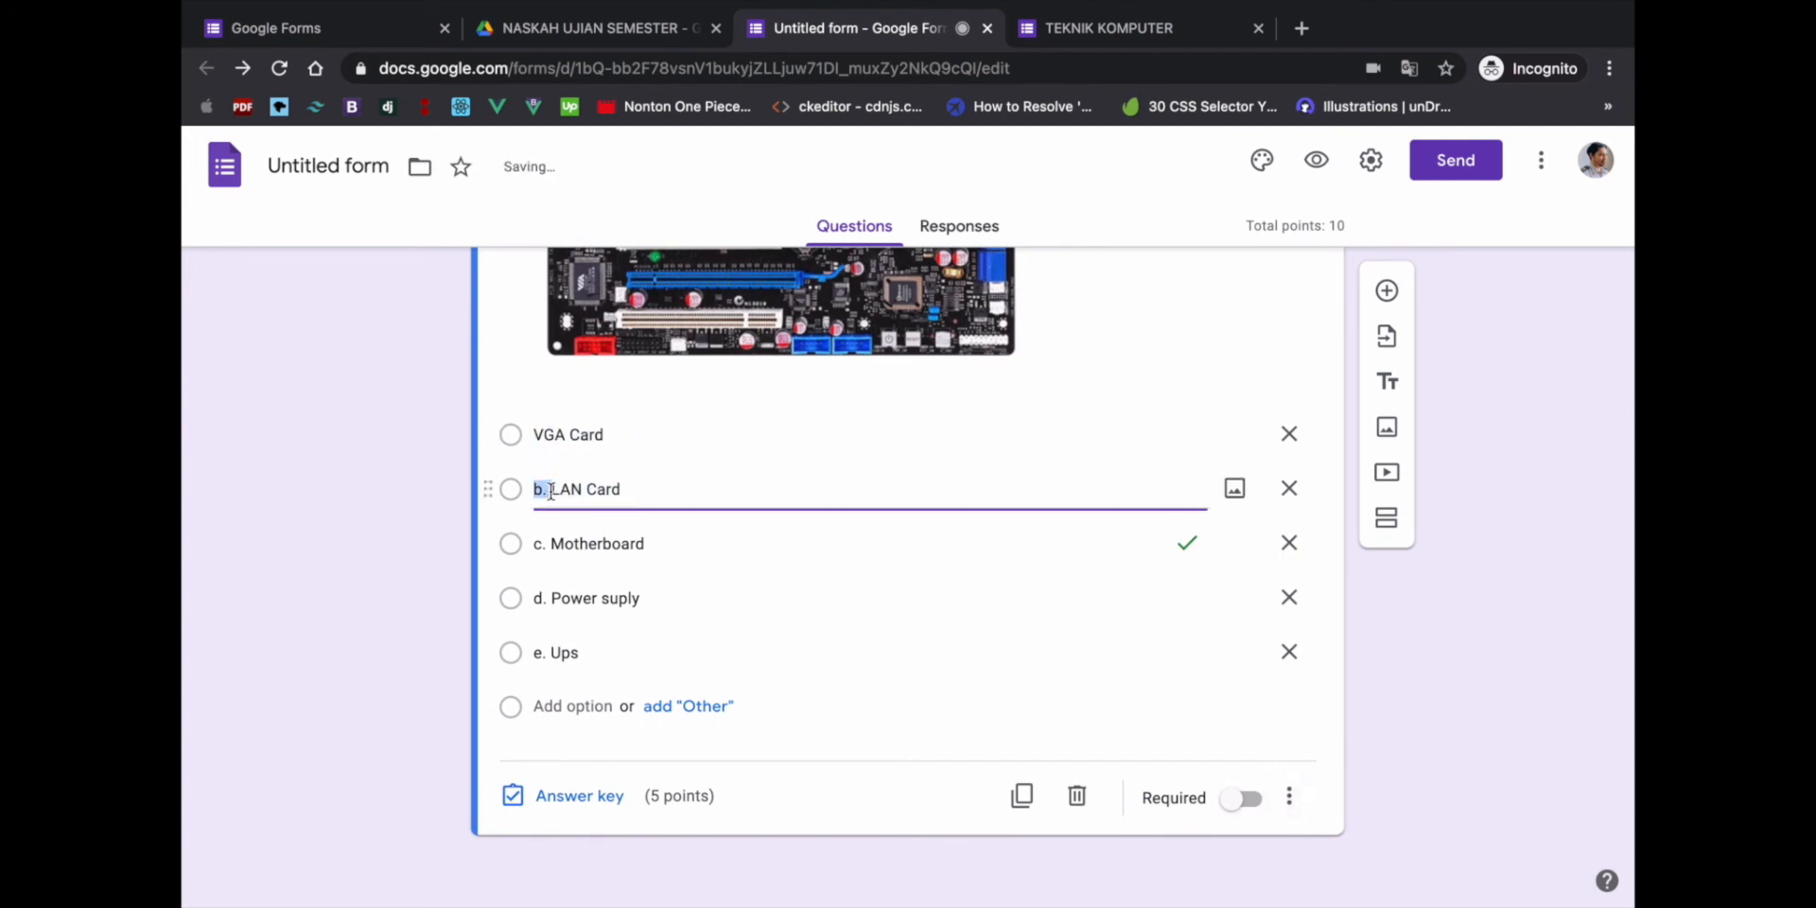
pyautogui.press('BackSpace')
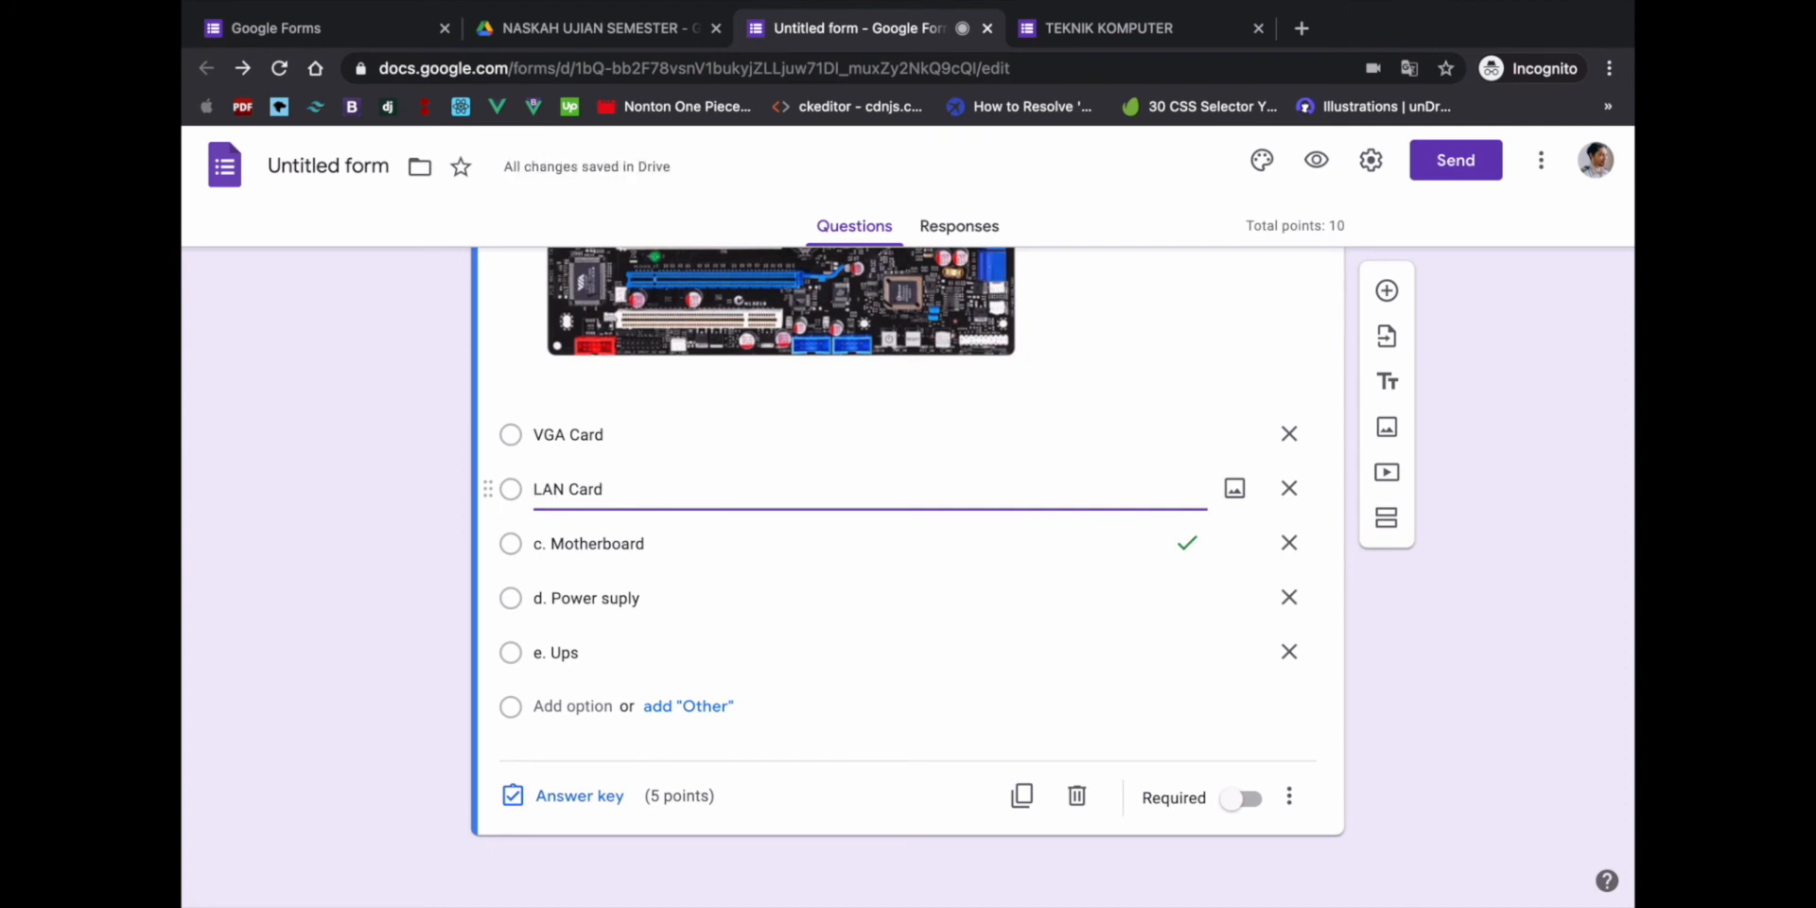
# - Remove the c., d. and e. prefixes from Motherboard, Power suply and Ups
pyautogui.click(554, 543)
pyautogui.click(554, 543)
pyautogui.press('BackSpace')
pyautogui.press('BackSpace')
pyautogui.press('BackSpace')
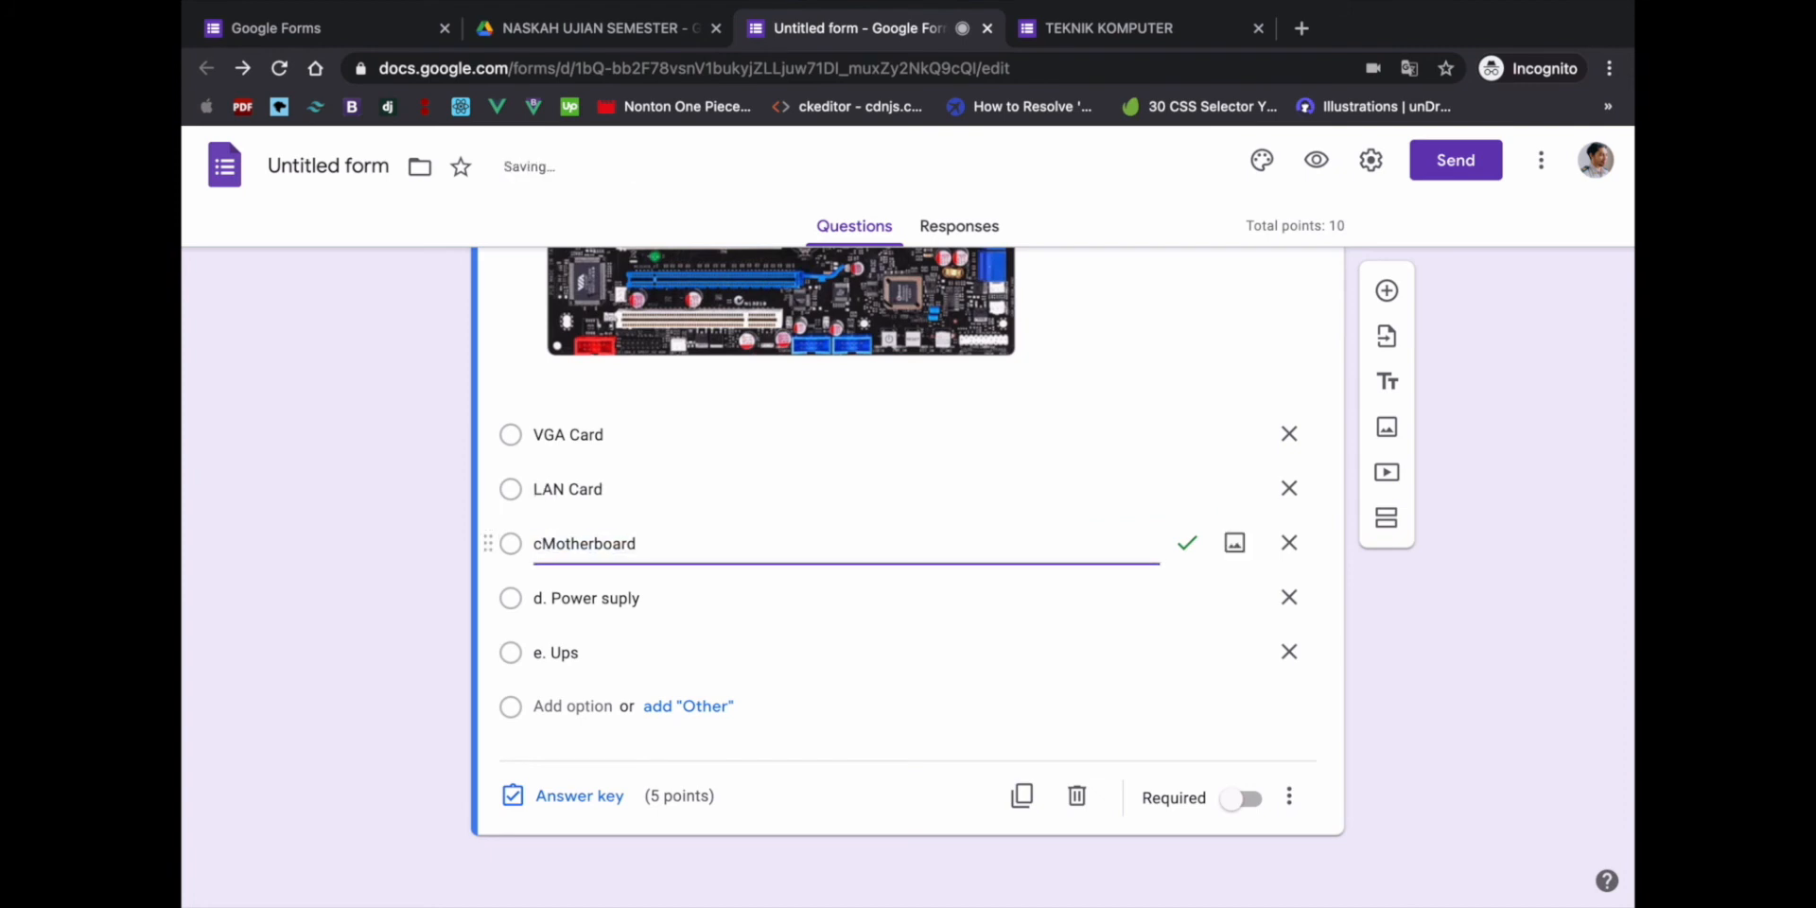
pyautogui.click(544, 598)
pyautogui.click(544, 597)
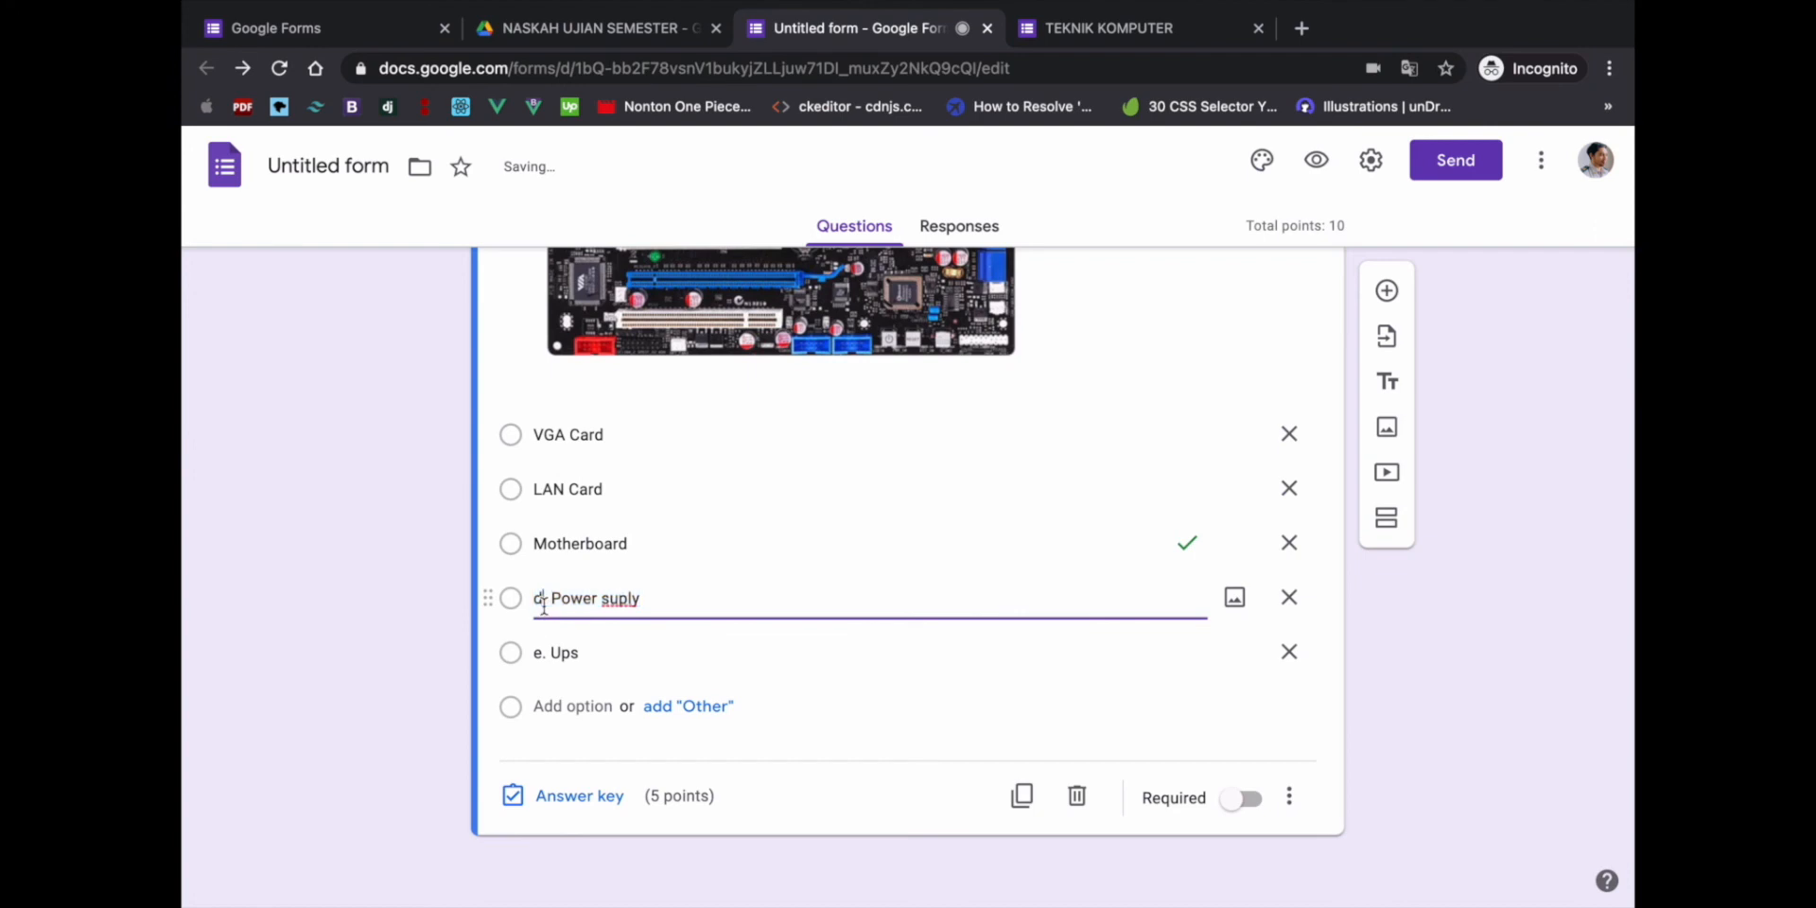
pyautogui.press('BackSpace')
pyautogui.press('BackSpace')
pyautogui.press('BackSpace')
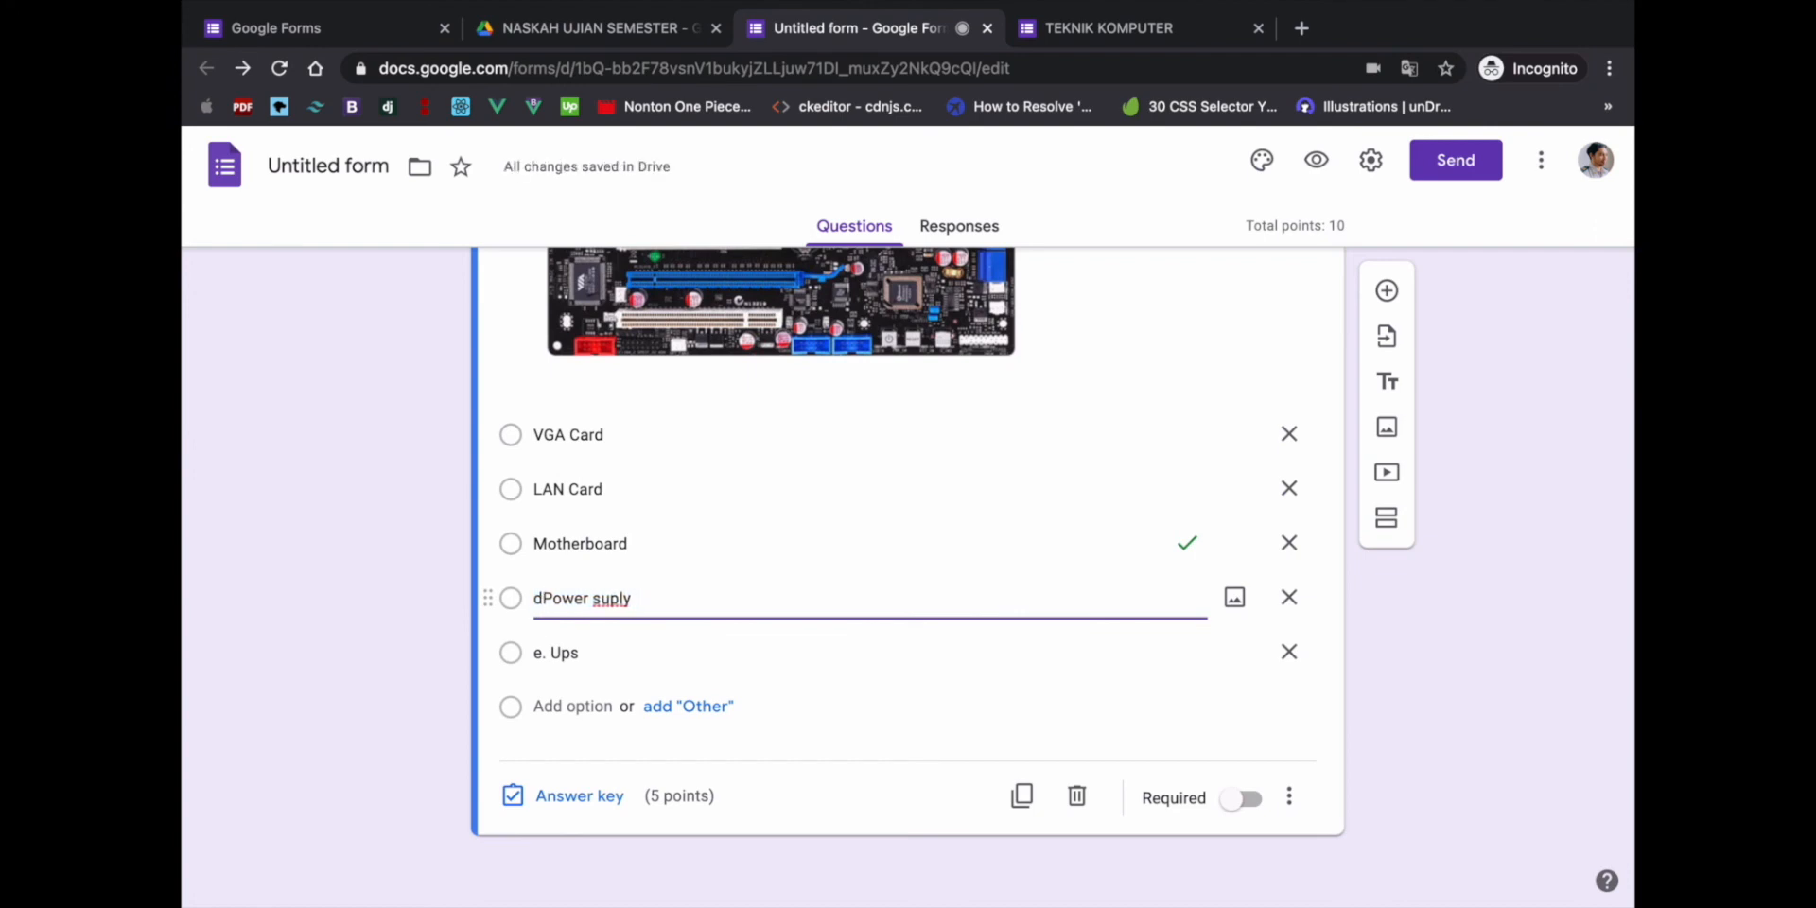
pyautogui.click(547, 651)
pyautogui.click(548, 652)
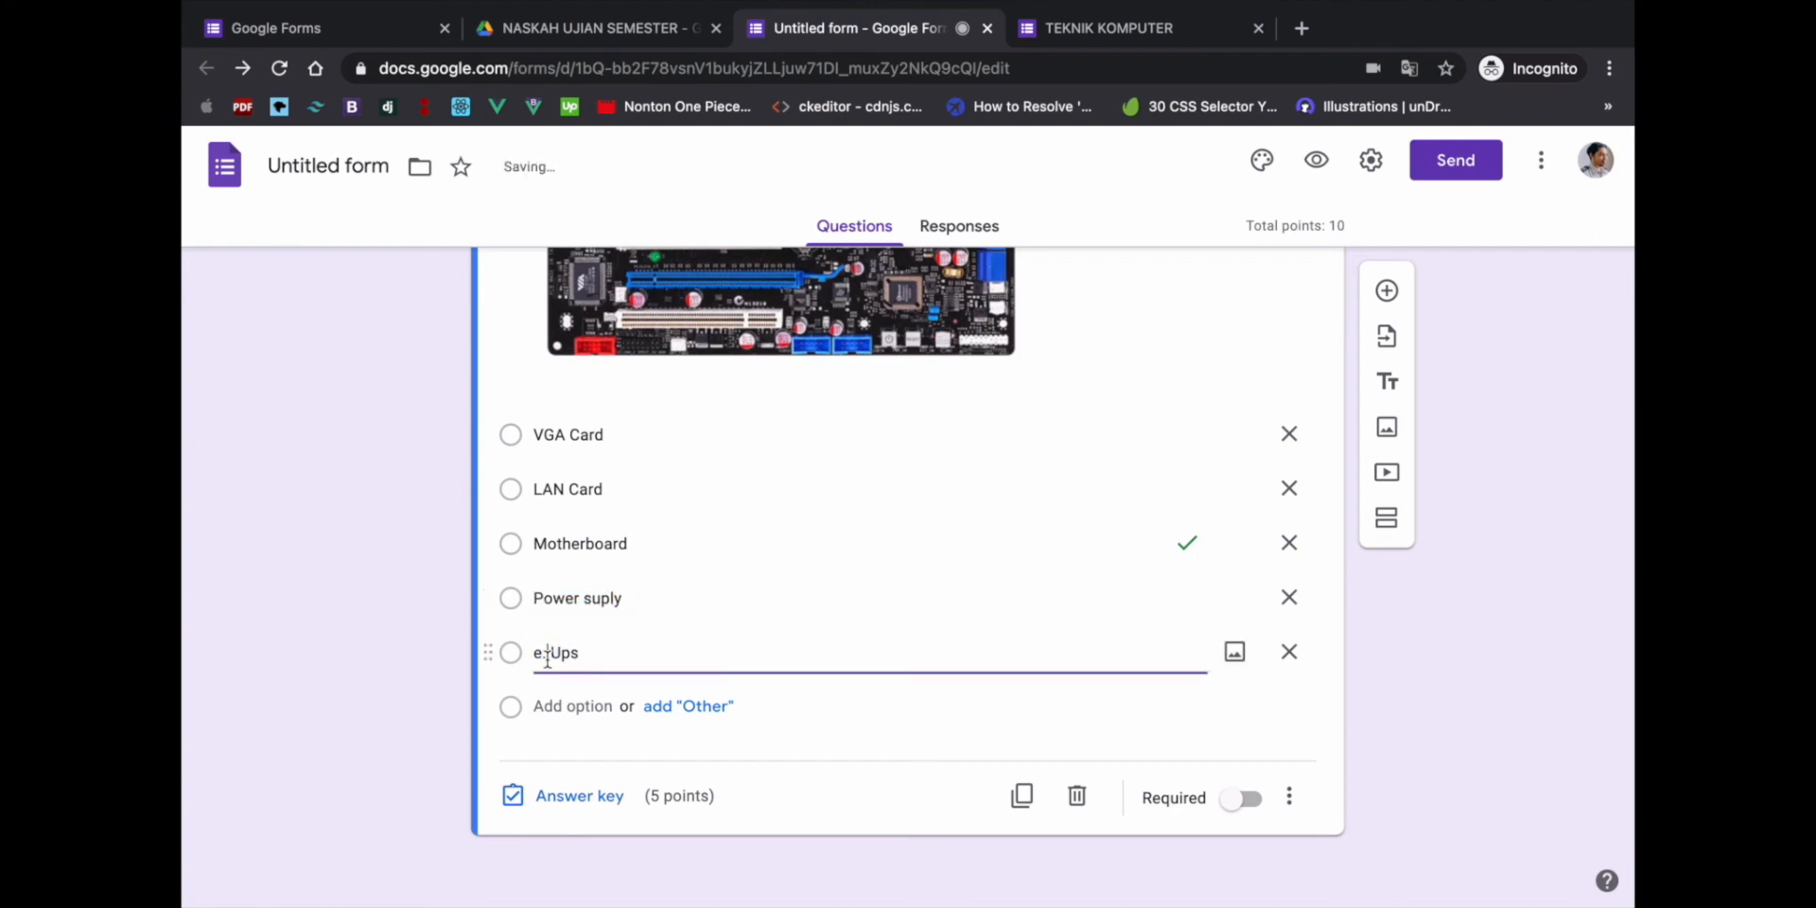
pyautogui.press('BackSpace')
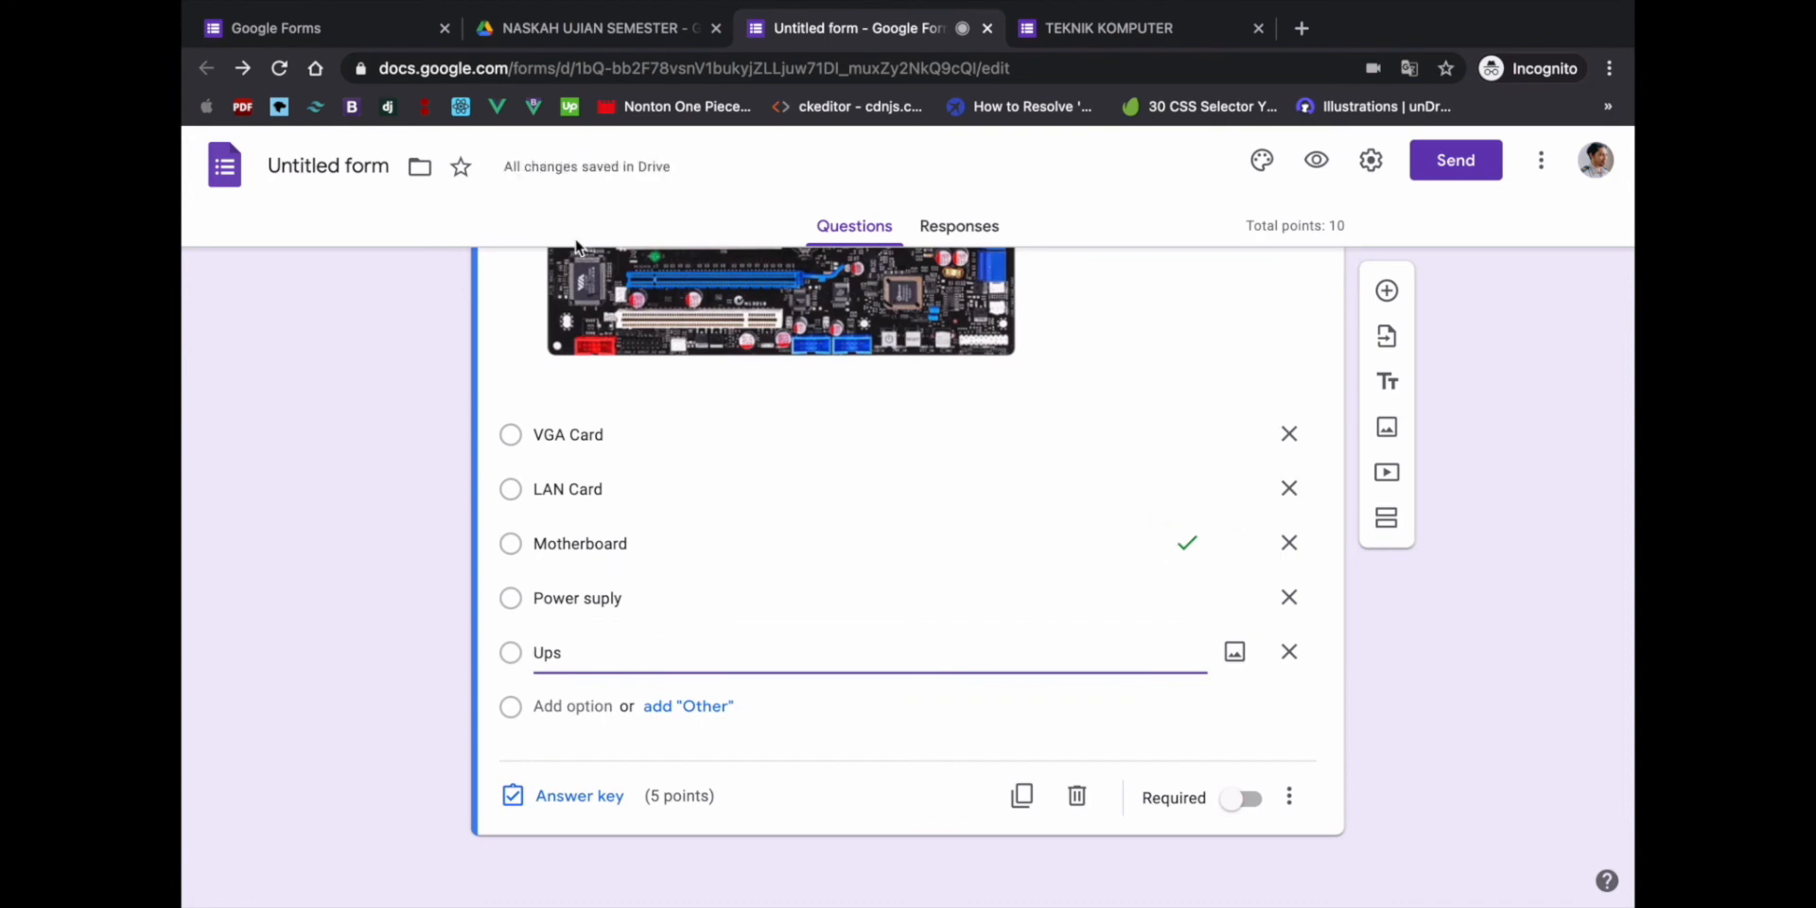
# - Name the form file TEKNIK KOMPUTER, leaving the form title unchanged
pyautogui.scroll(20, 429, 435)
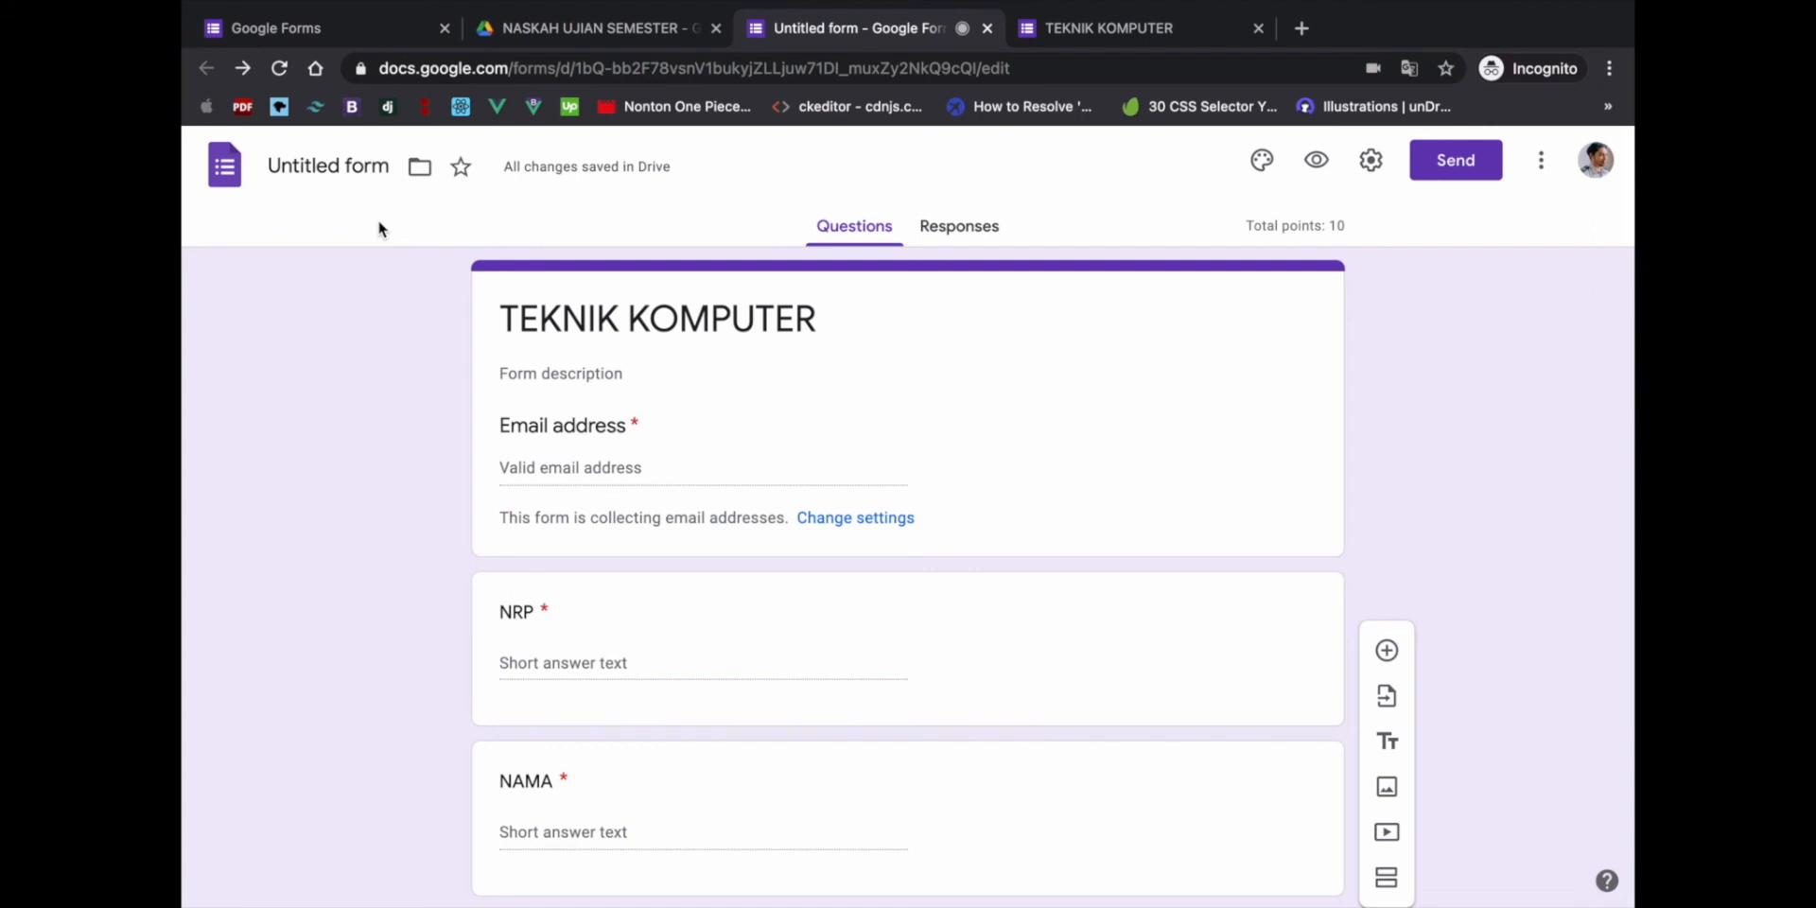
pyautogui.click(330, 168)
pyautogui.click(516, 234)
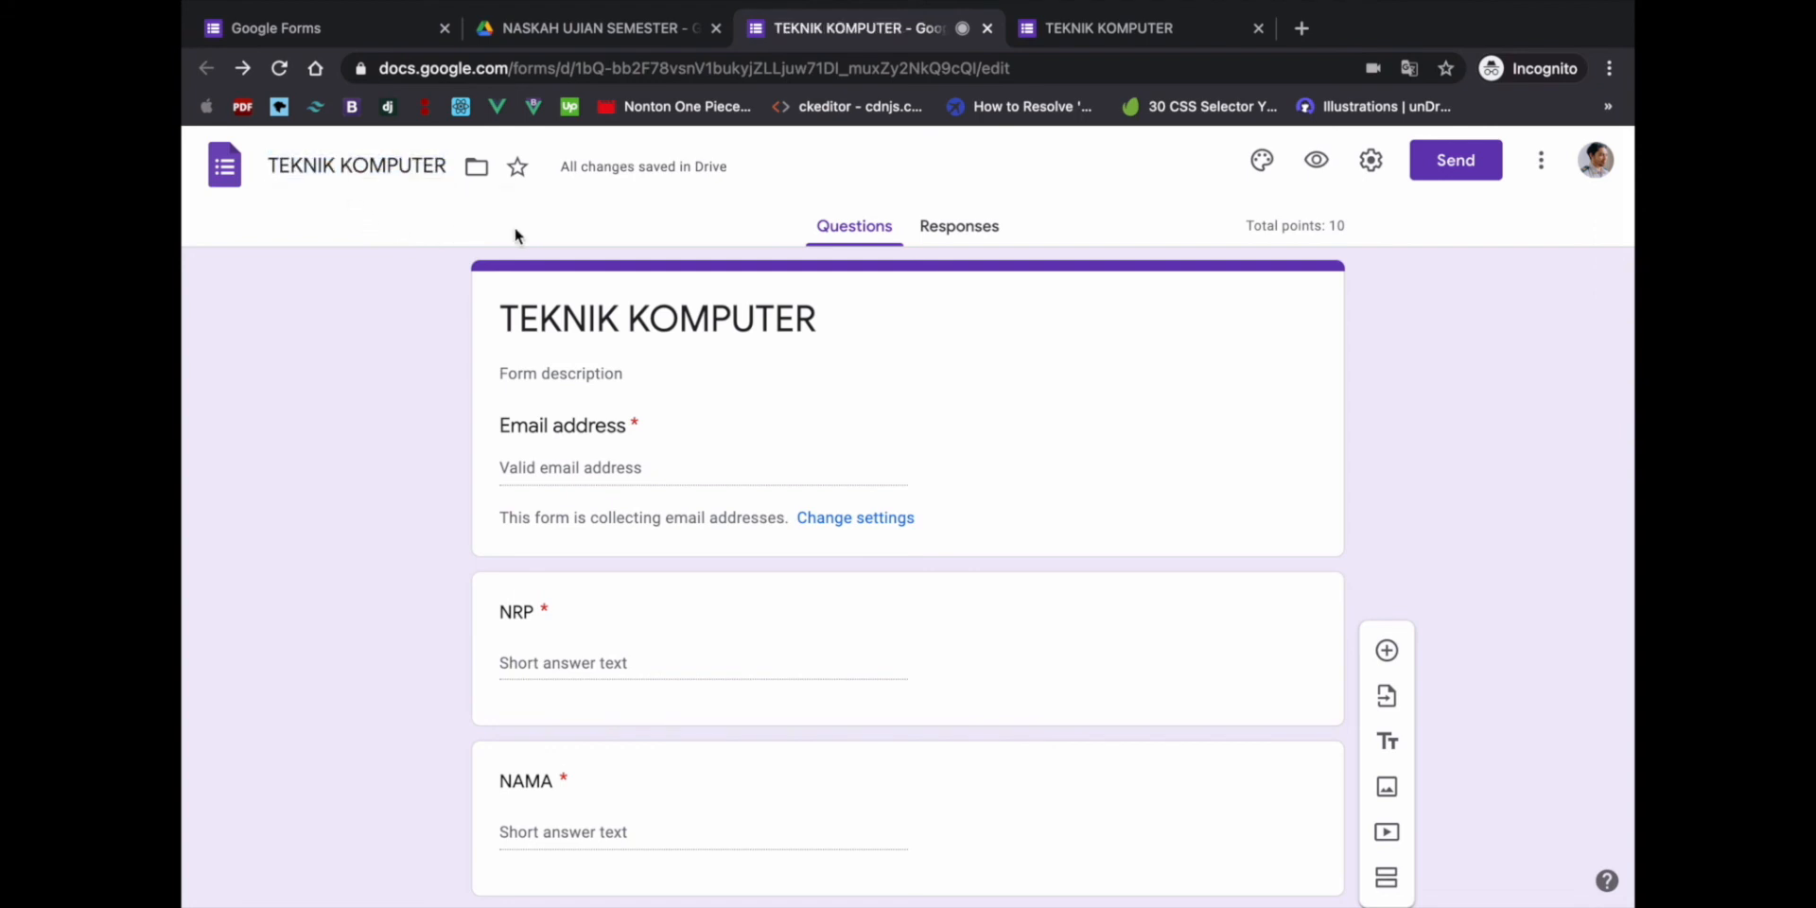
pyautogui.click(854, 311)
pyautogui.click(851, 315)
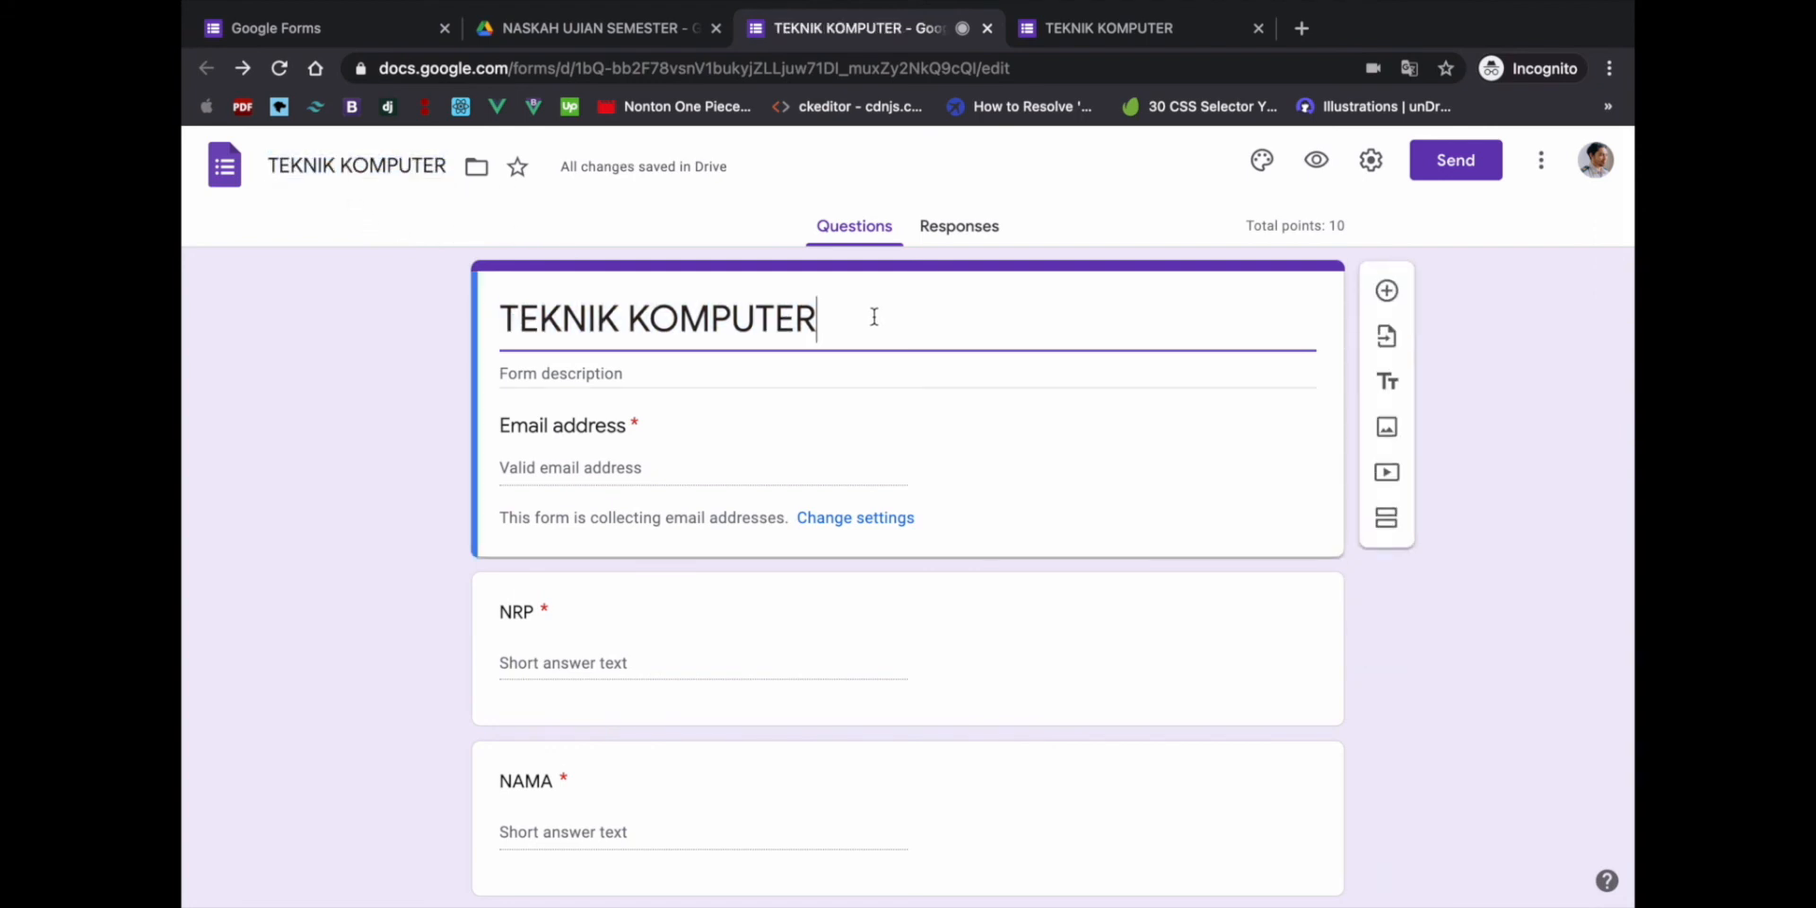
pyautogui.moveTo(876, 317); pyautogui.dragTo(506, 320)
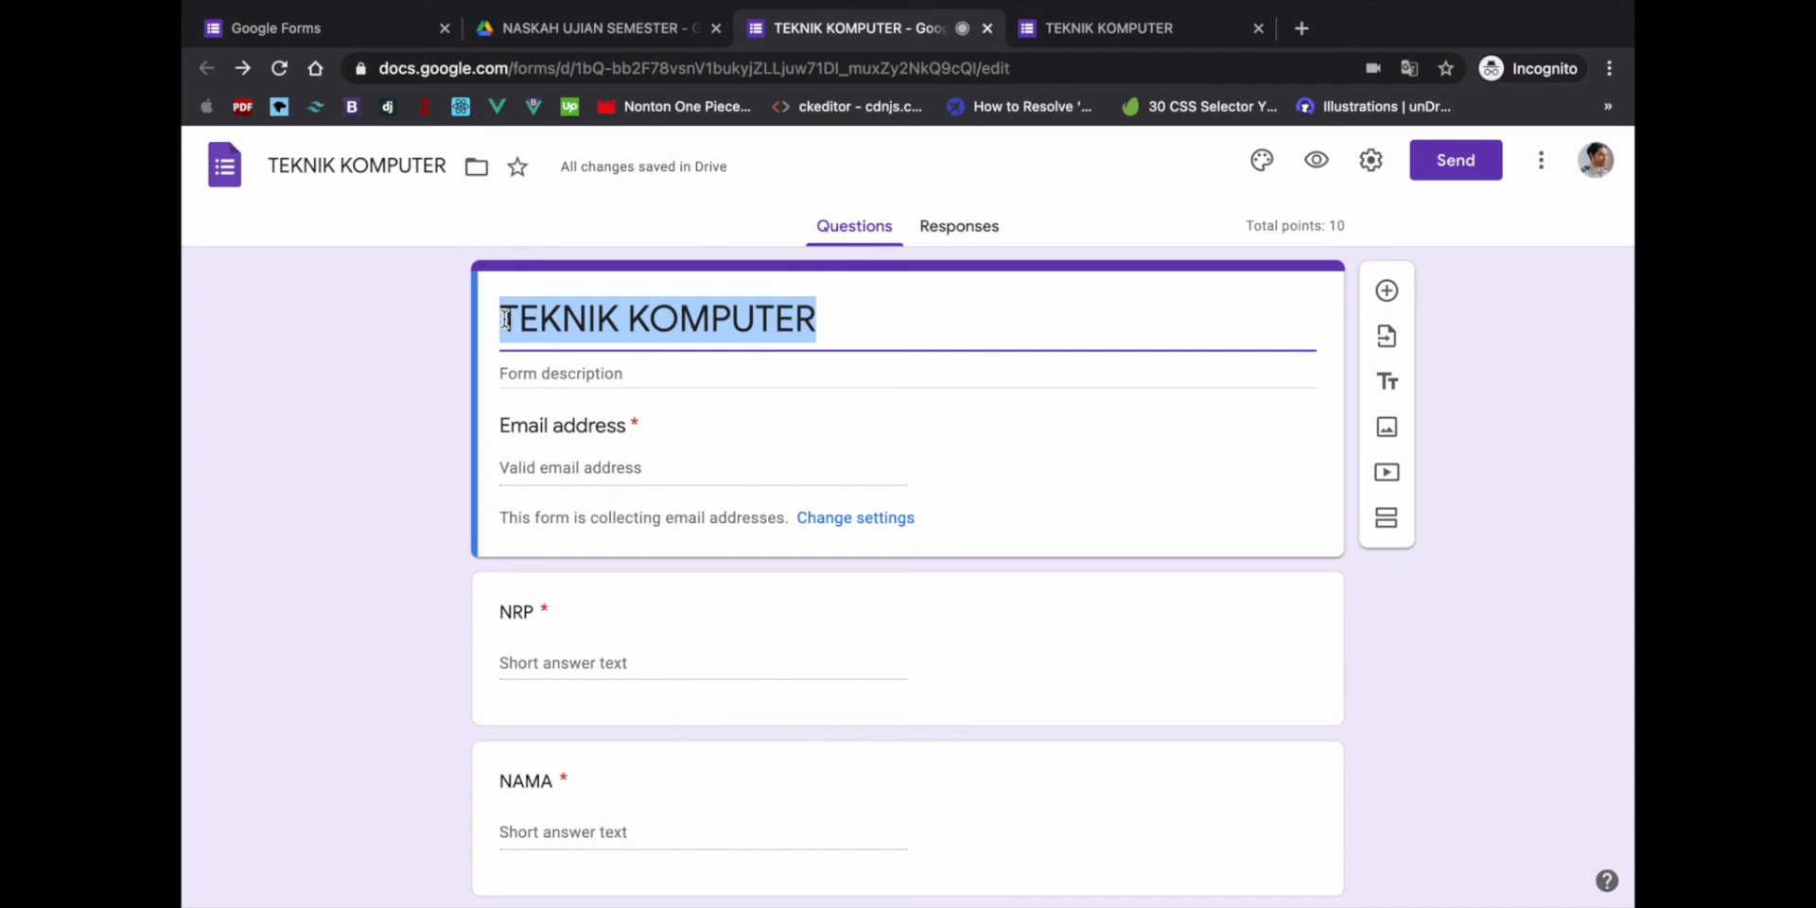
pyautogui.click(413, 350)
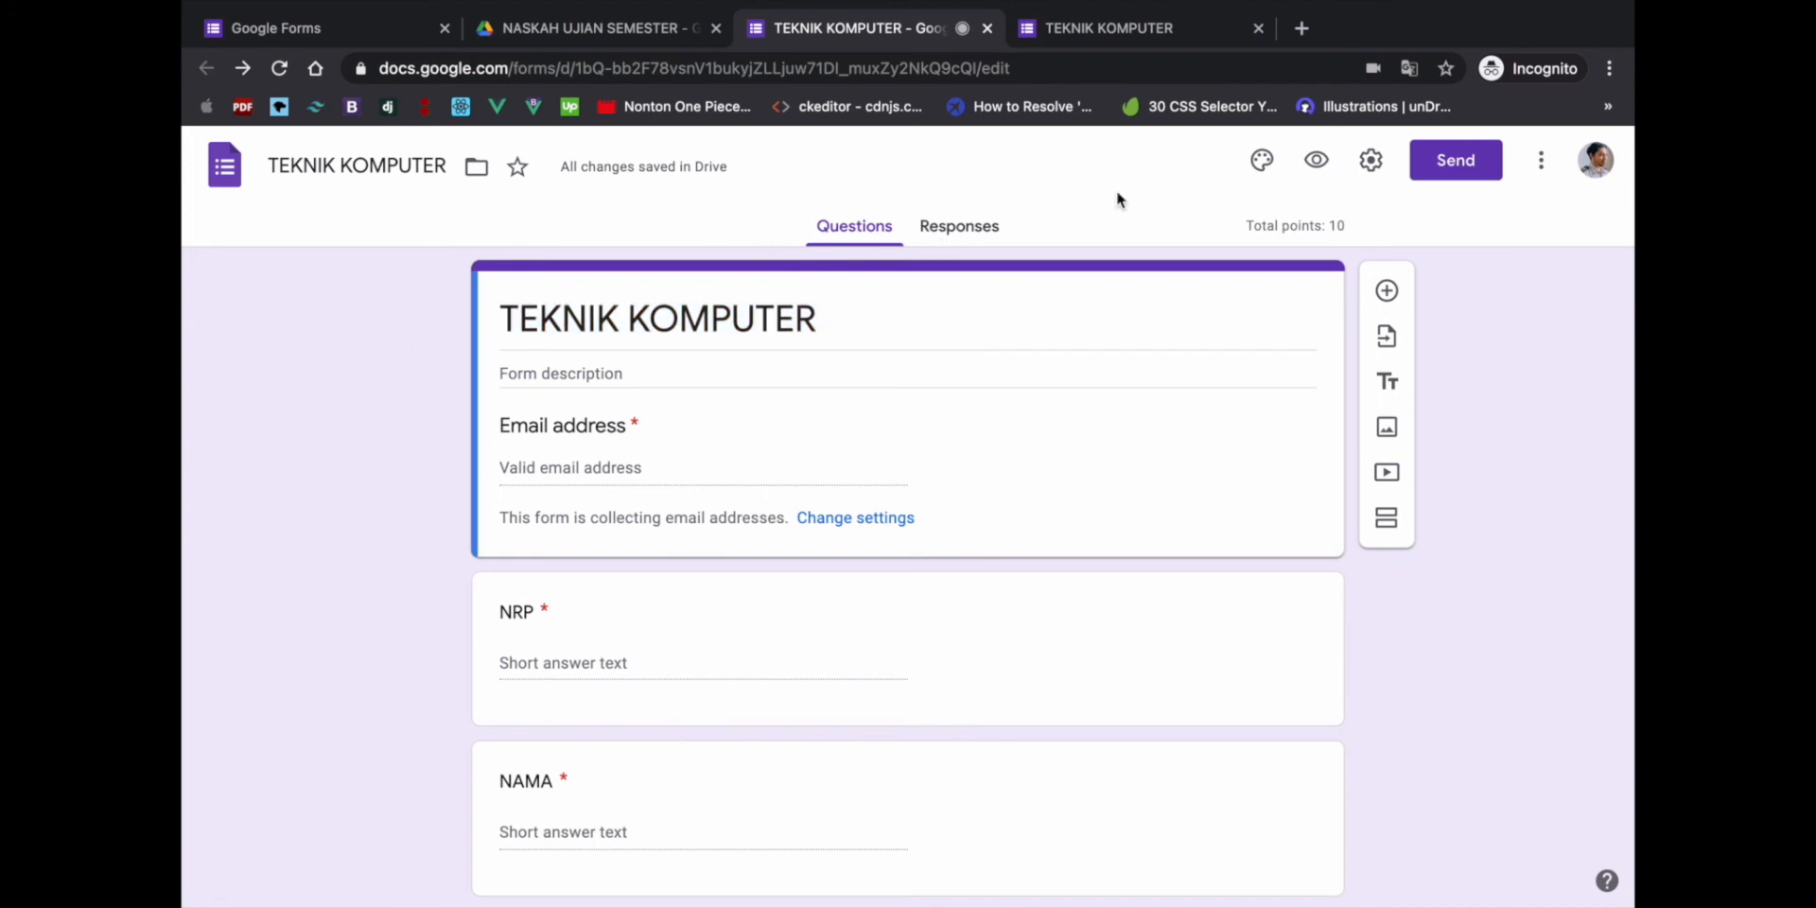
# - Open a fresh preview, close the old one, and try the respondent detail fields
pyautogui.click(1321, 166)
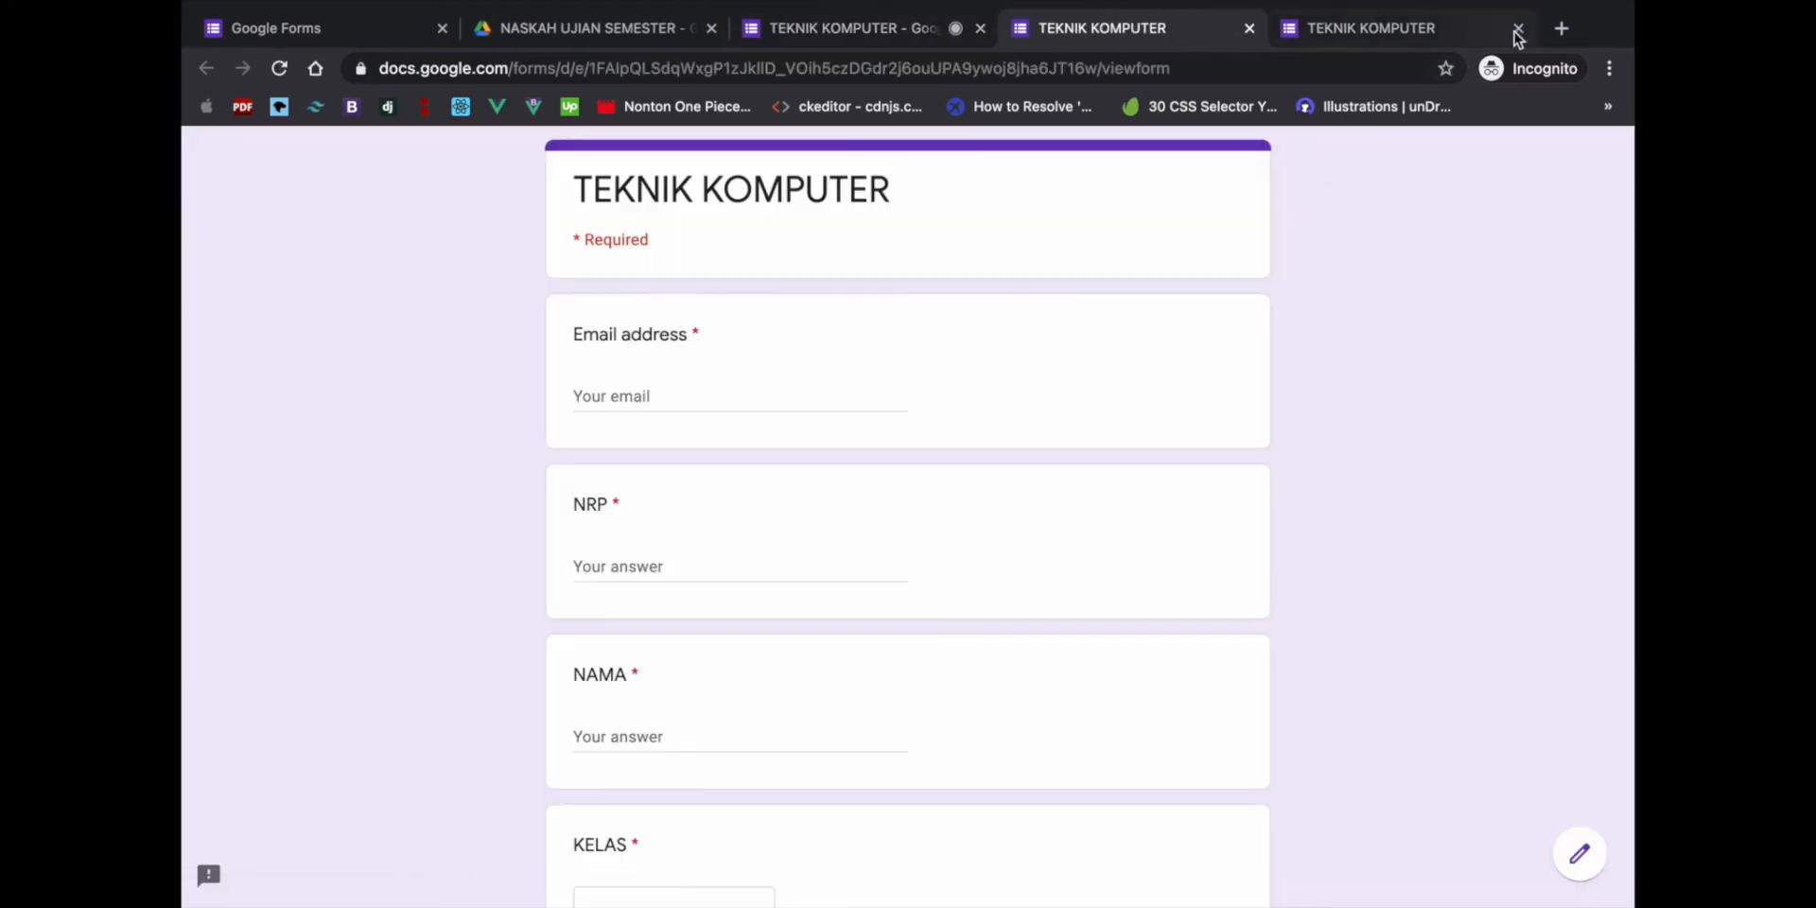
pyautogui.click(1516, 28)
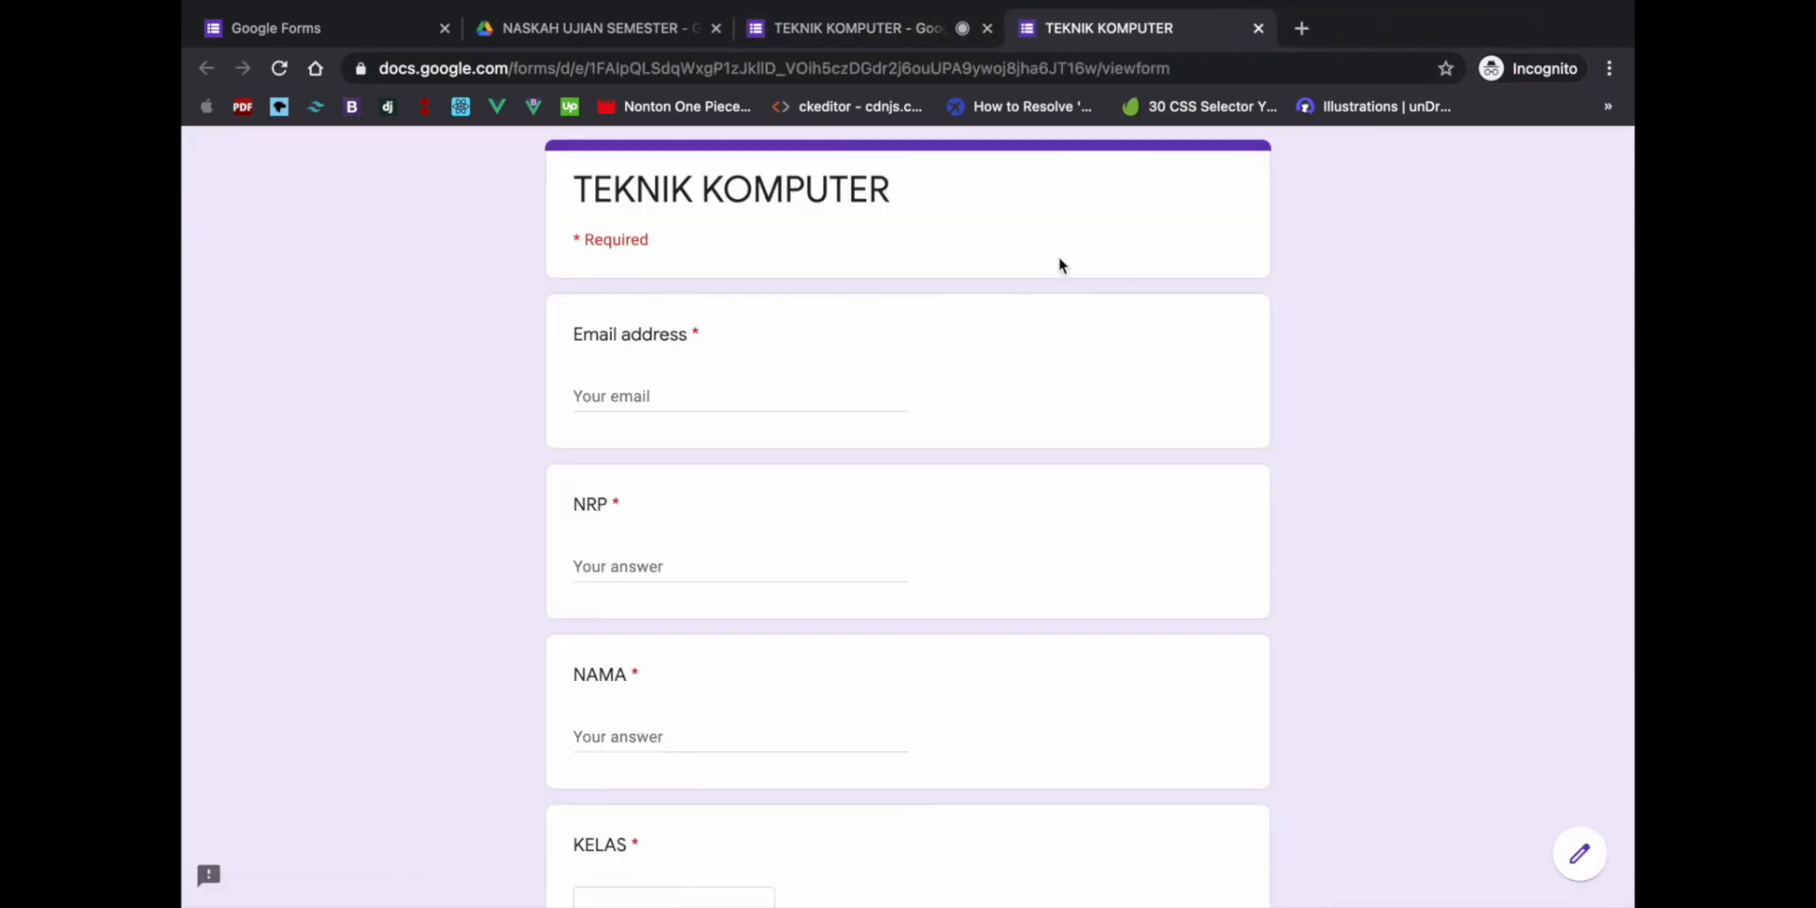
pyautogui.scroll(-5, 799, 433)
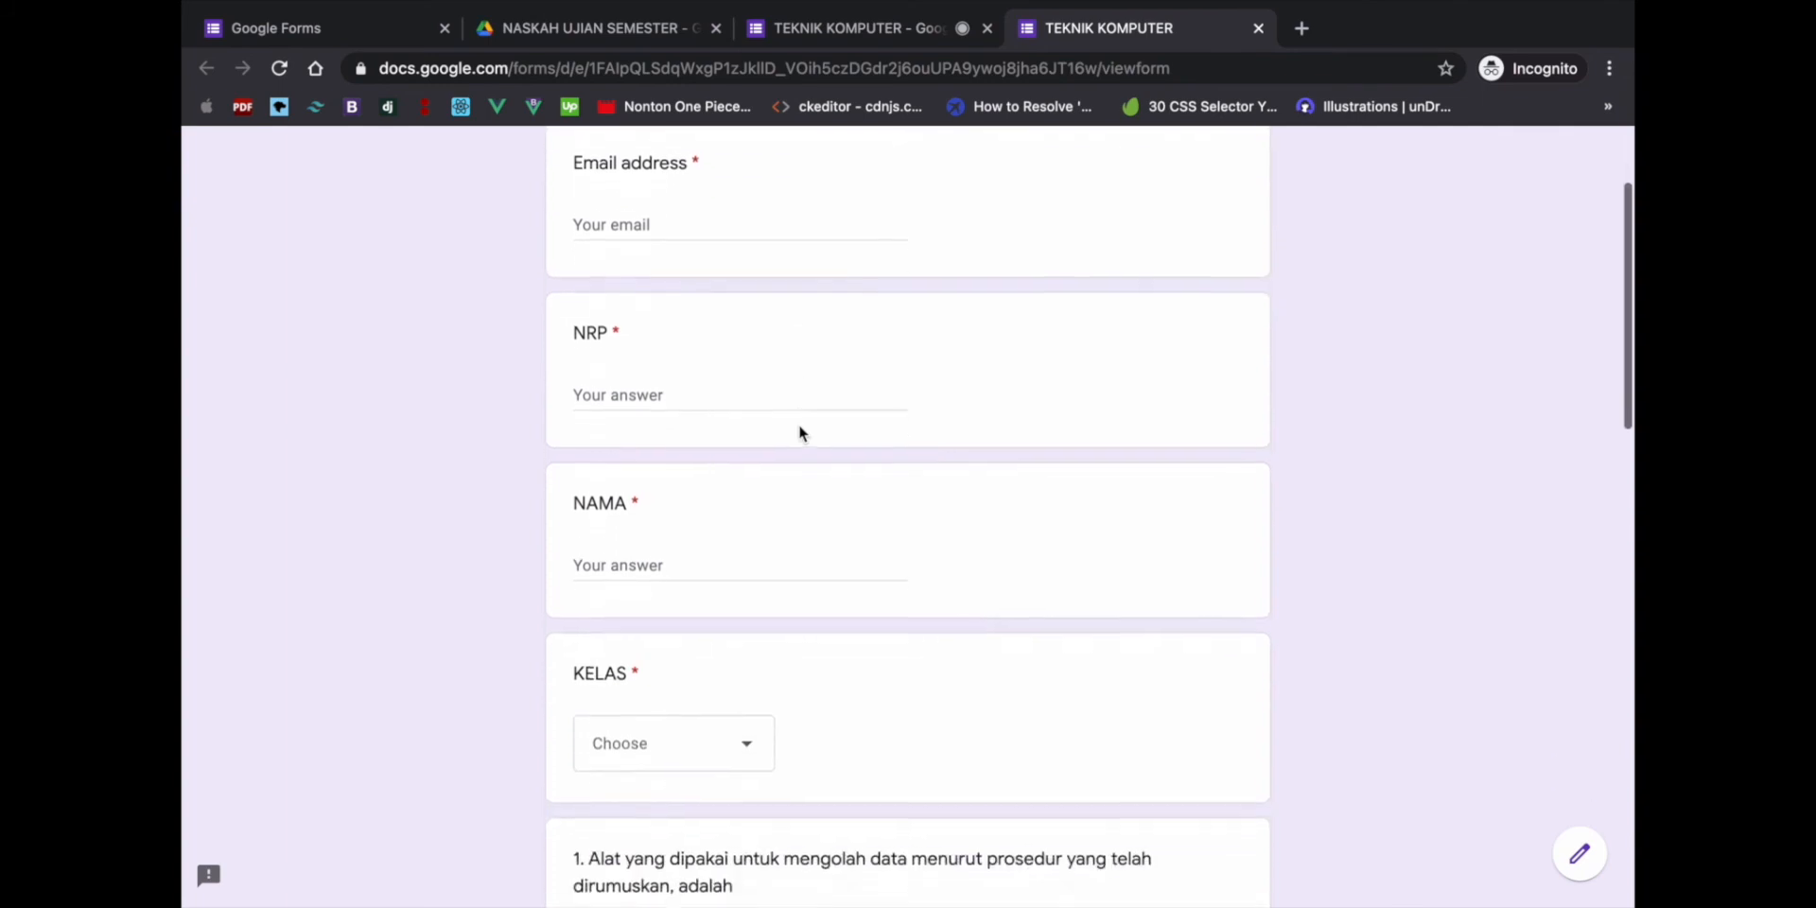
pyautogui.scroll(5, 799, 434)
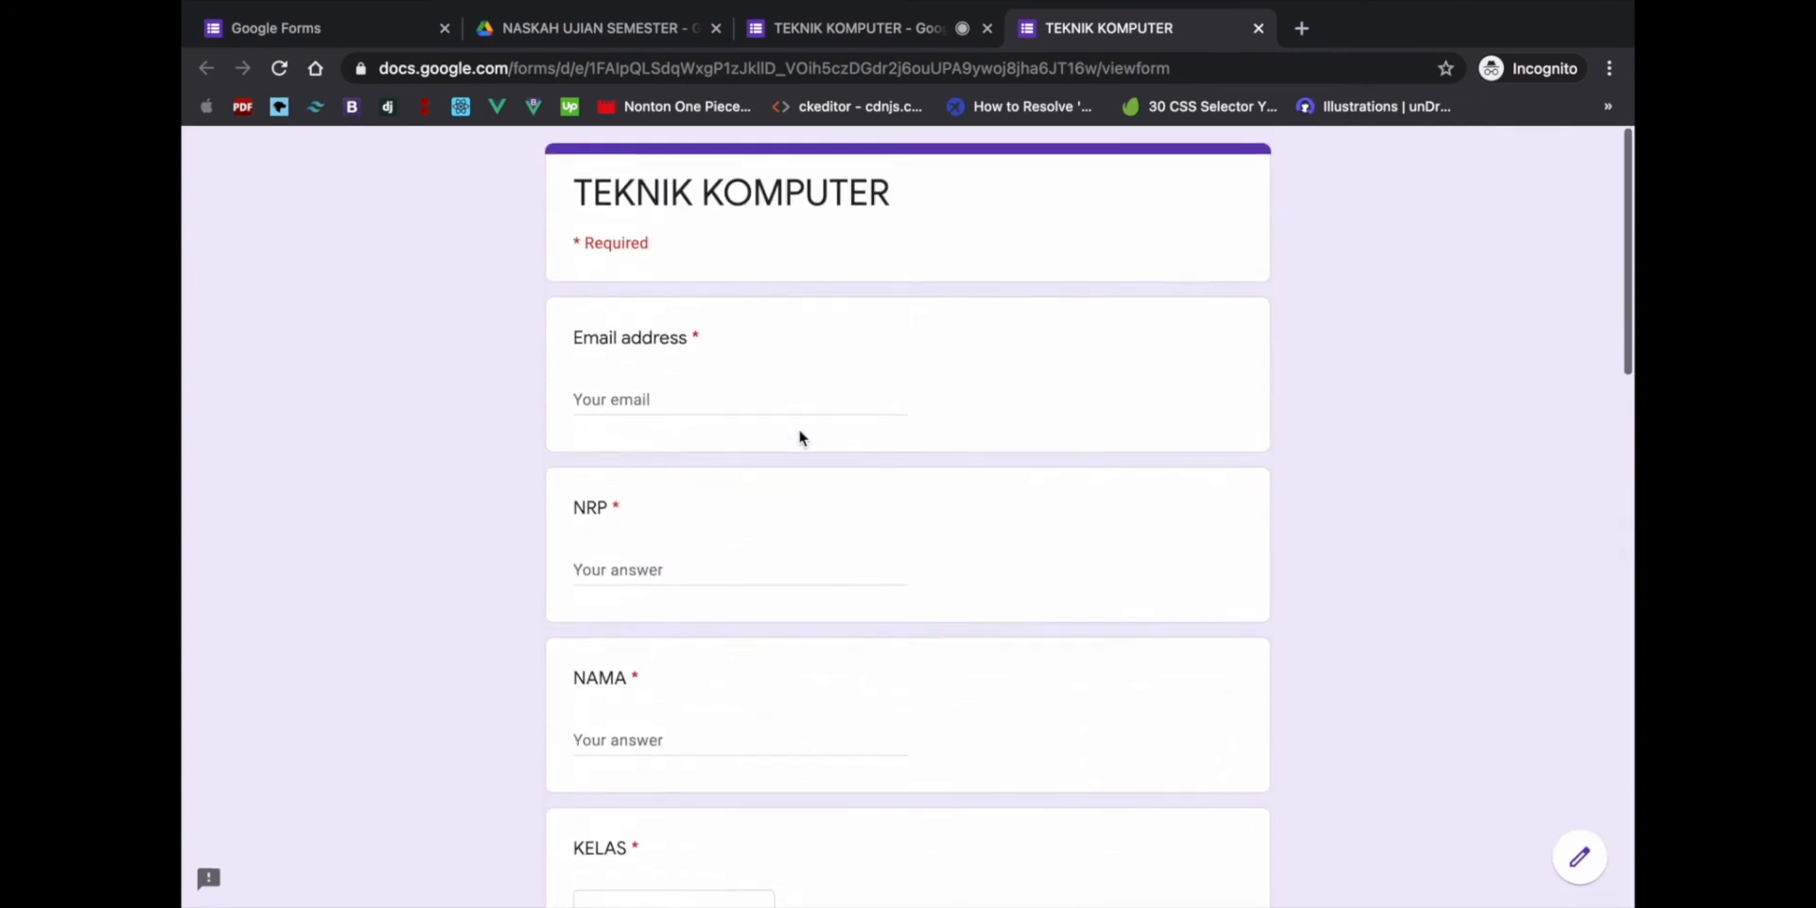
pyautogui.scroll(-3, 798, 434)
pyautogui.click(669, 267)
pyautogui.click(616, 443)
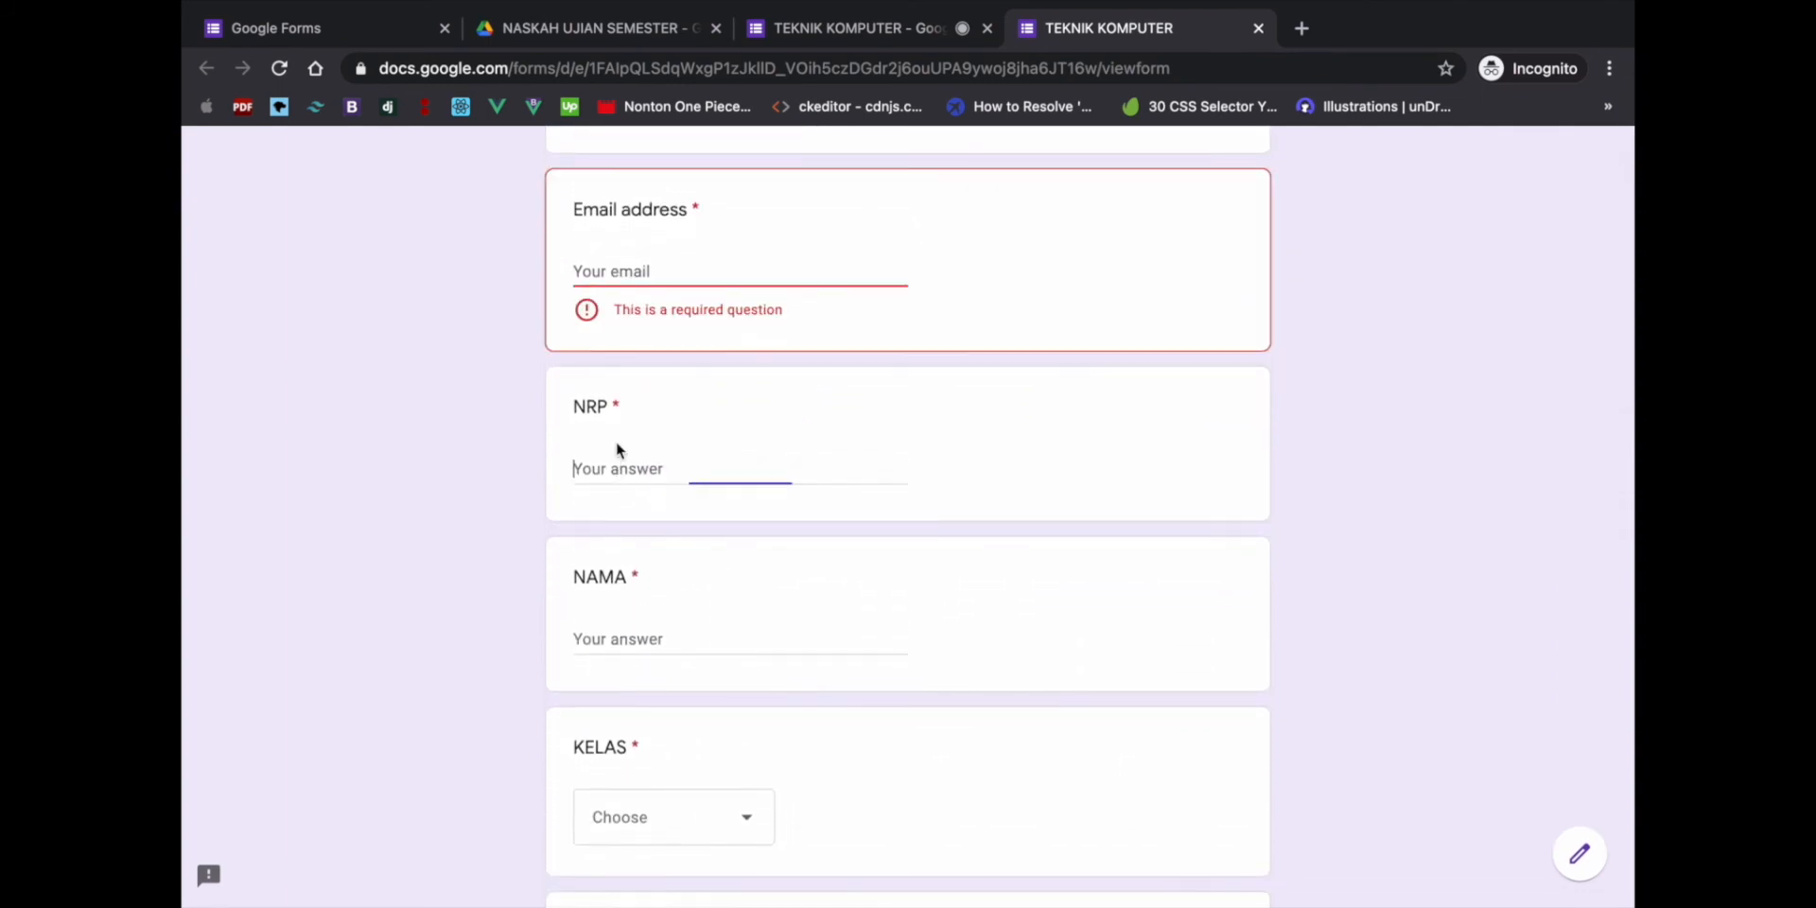
pyautogui.scroll(-5, 616, 450)
pyautogui.press('Tab')
pyautogui.click(624, 516)
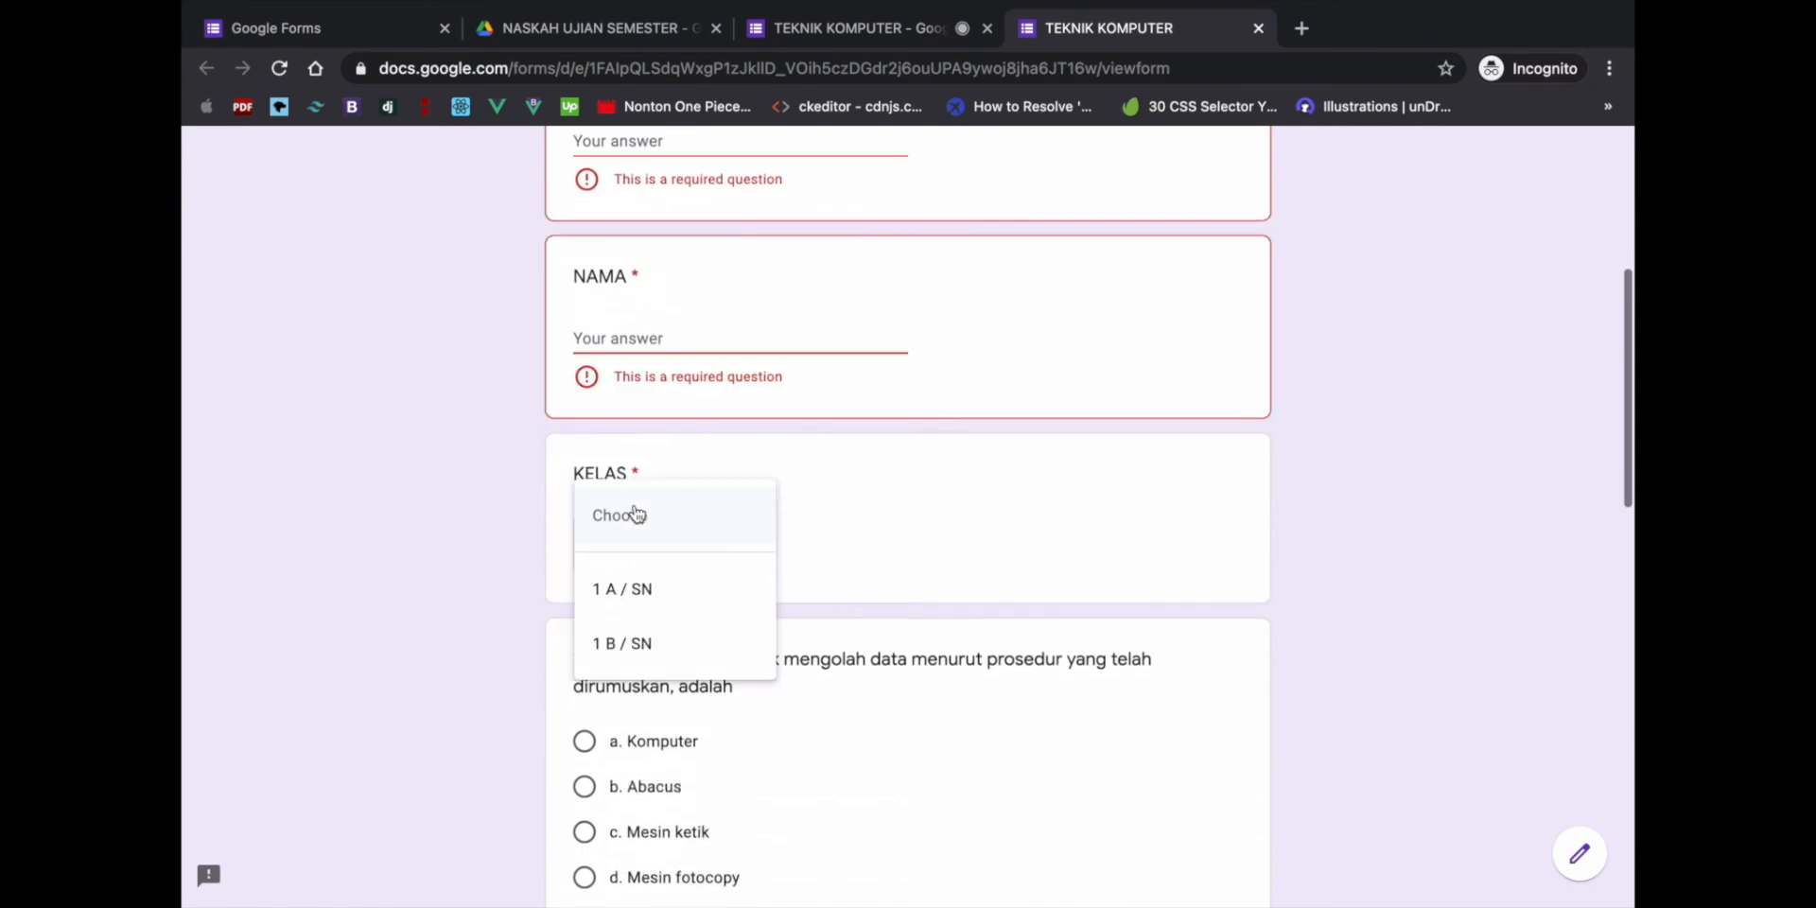
pyautogui.click(872, 542)
pyautogui.scroll(-6, 872, 542)
pyautogui.scroll(2, 711, 297)
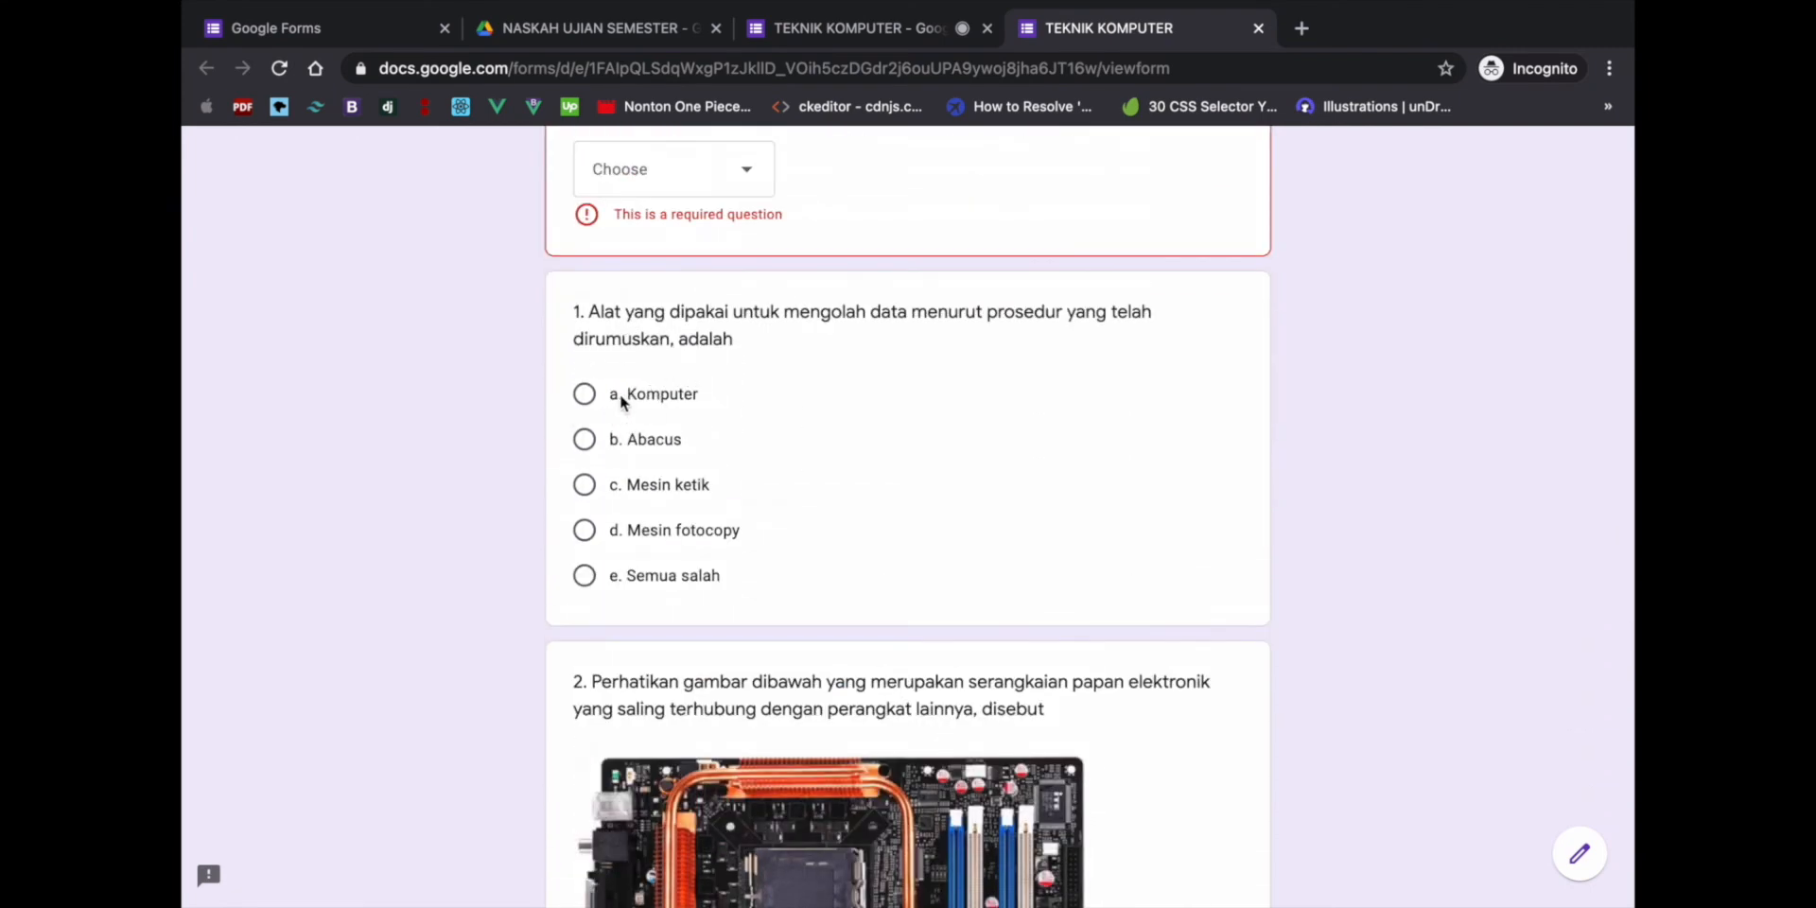
# - Answer Komputer for question 1 and Motherboard for question 2, then return to the editor
pyautogui.click(585, 394)
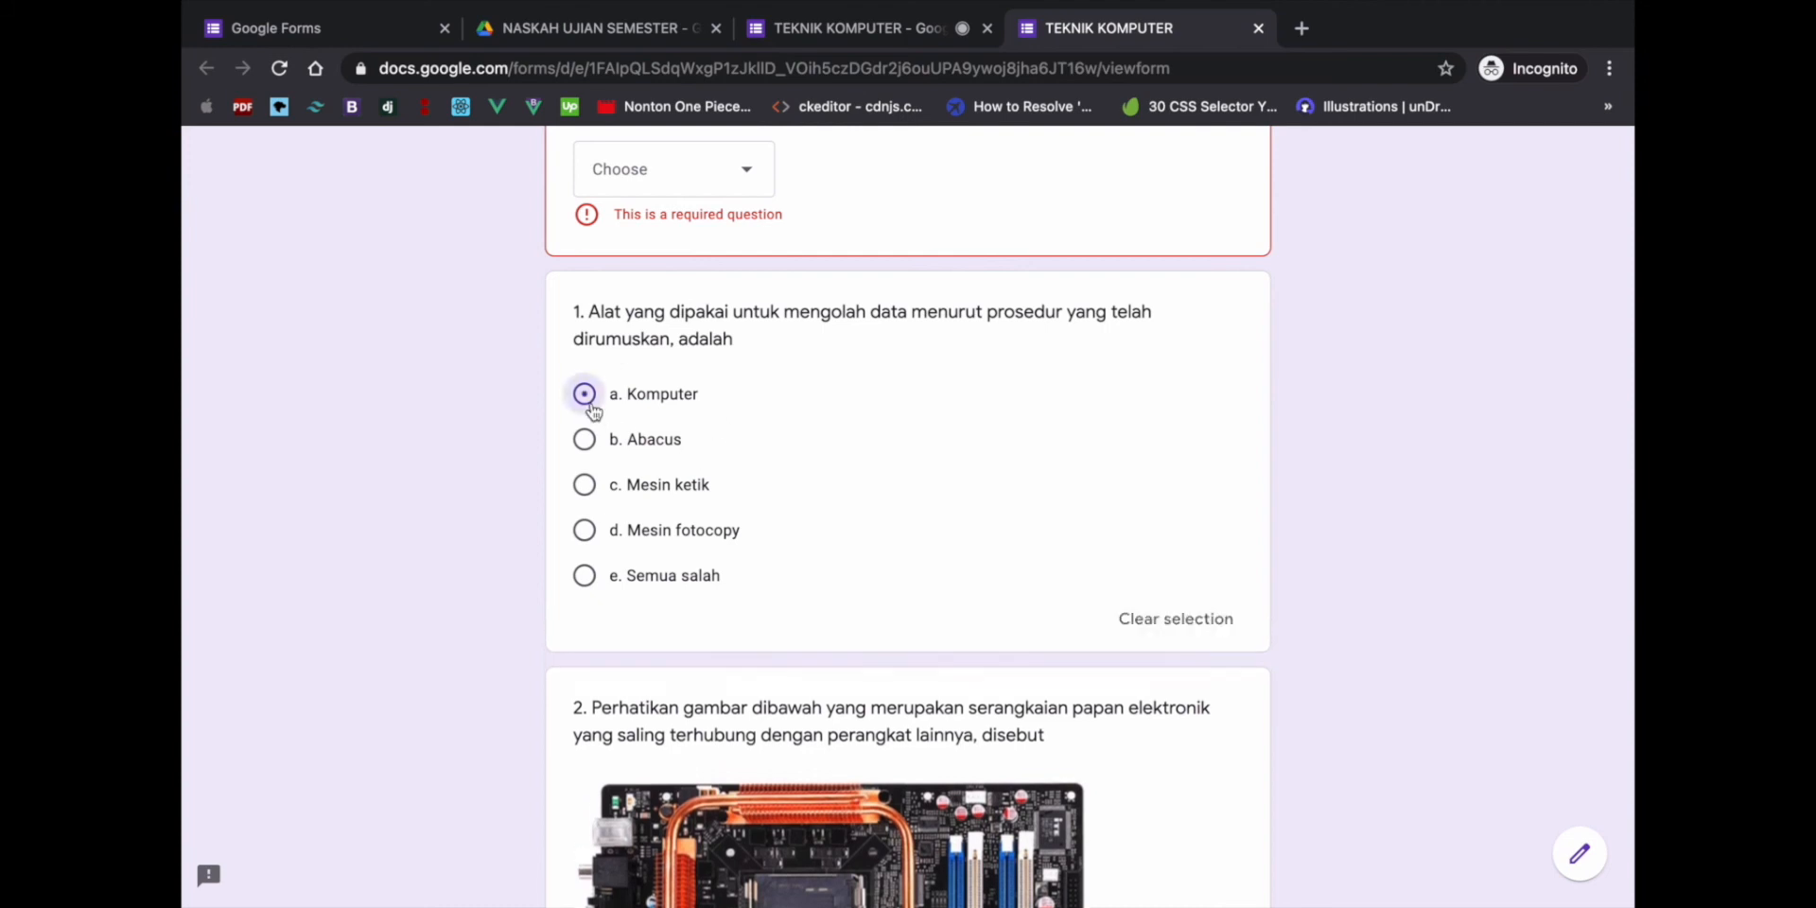
pyautogui.scroll(-2, 646, 530)
pyautogui.scroll(-6, 646, 530)
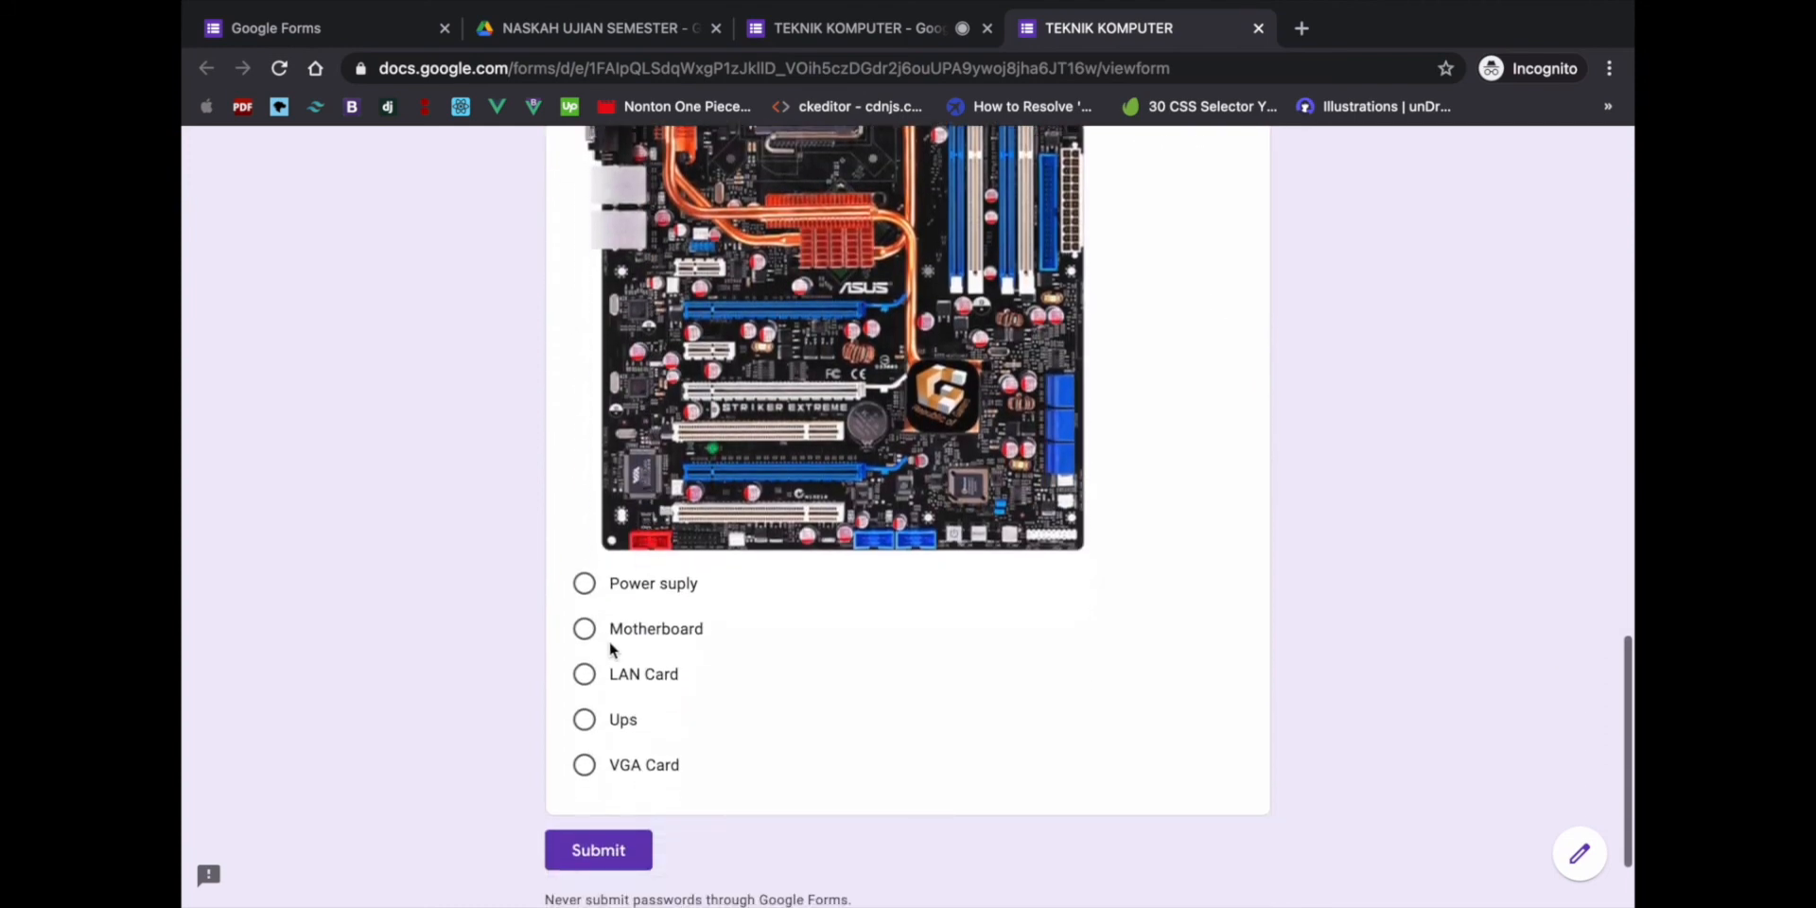
pyautogui.click(585, 630)
pyautogui.scroll(11, 711, 632)
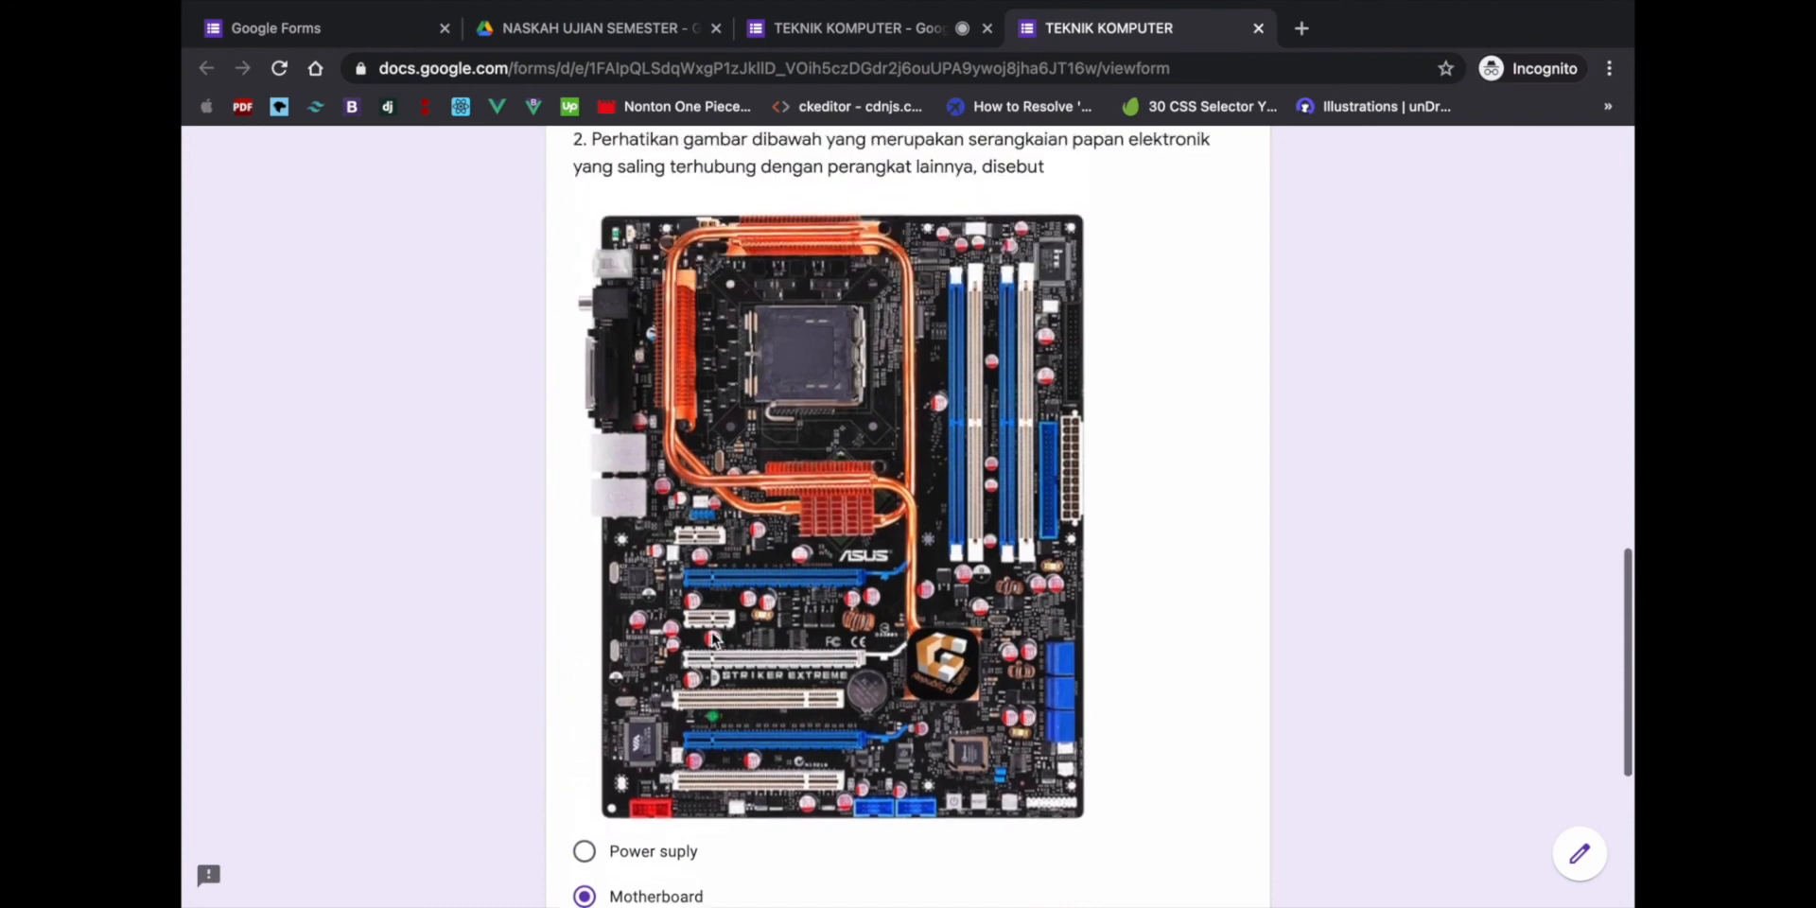
pyautogui.scroll(5, 831, 286)
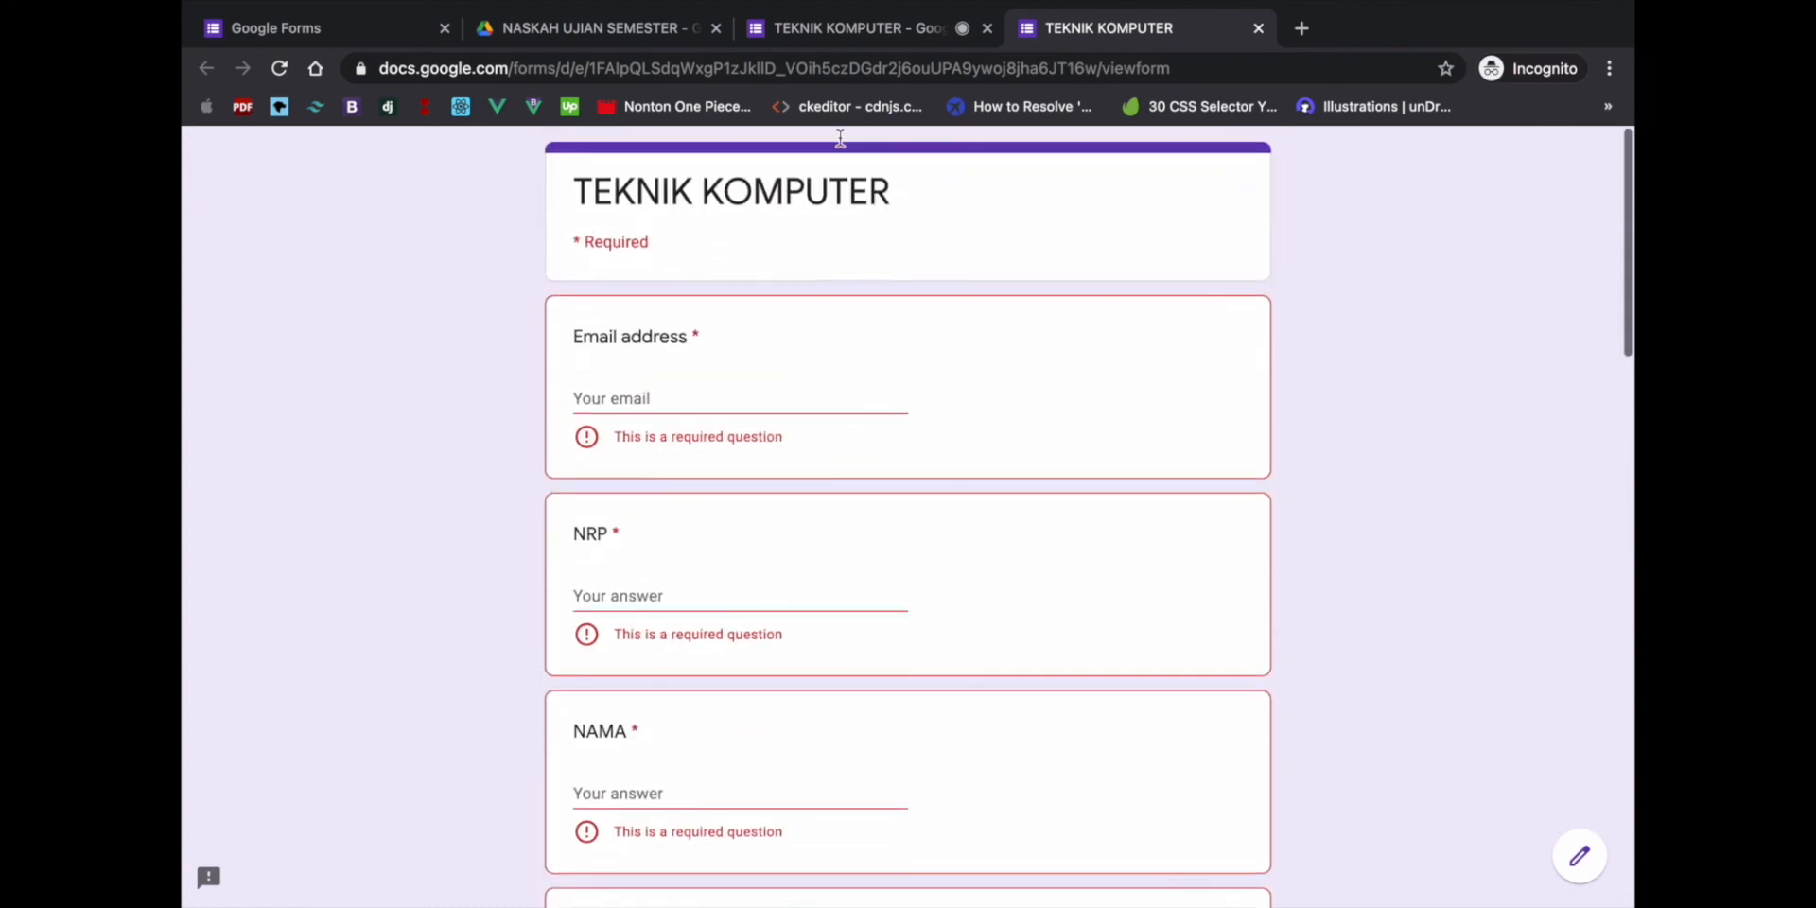
pyautogui.click(851, 31)
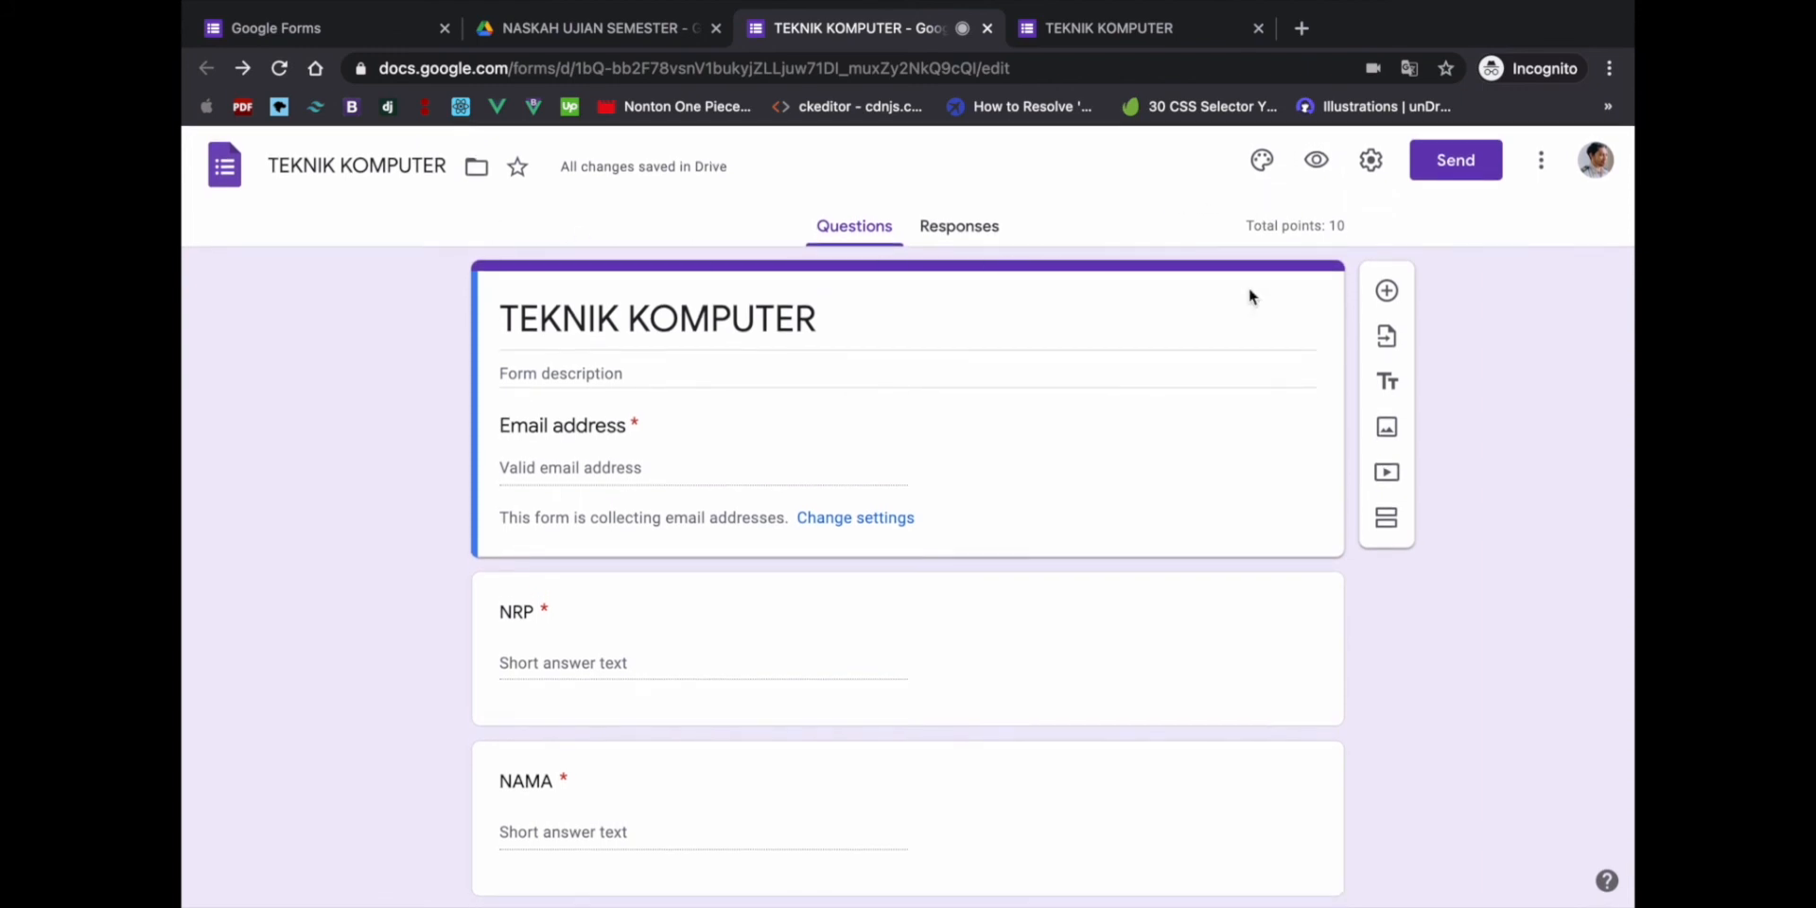
# - Upload kop surat spm.jpeg as the form's header image in the theme options
pyautogui.click(1260, 163)
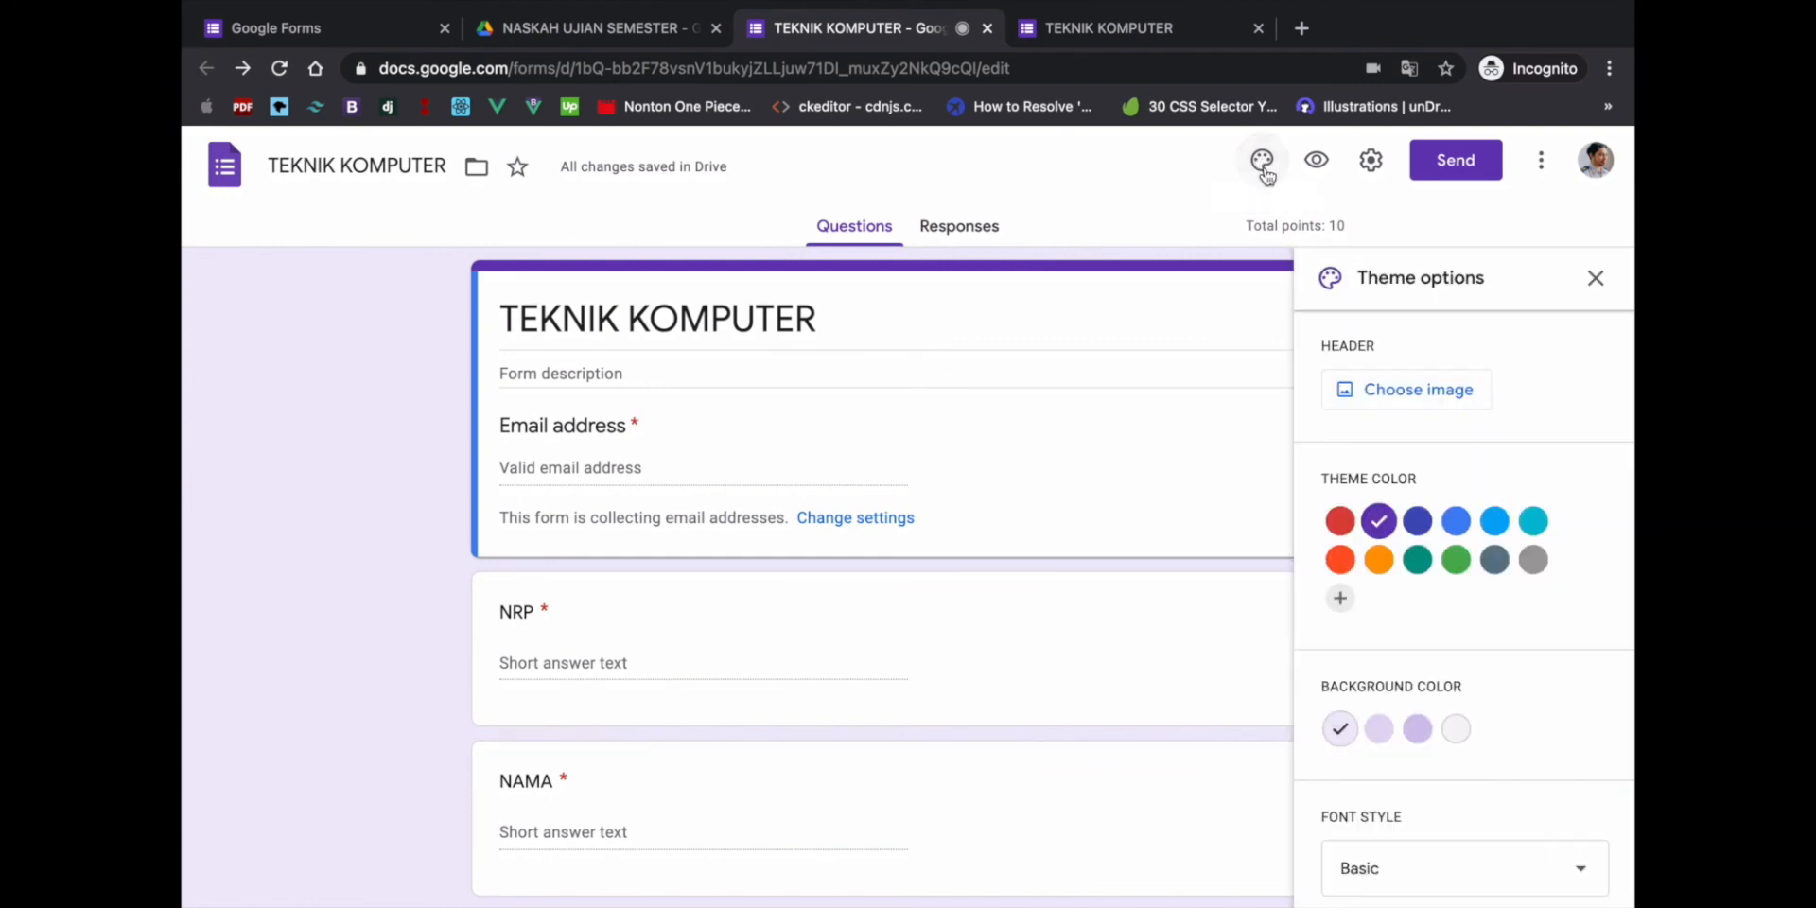
pyautogui.click(1416, 391)
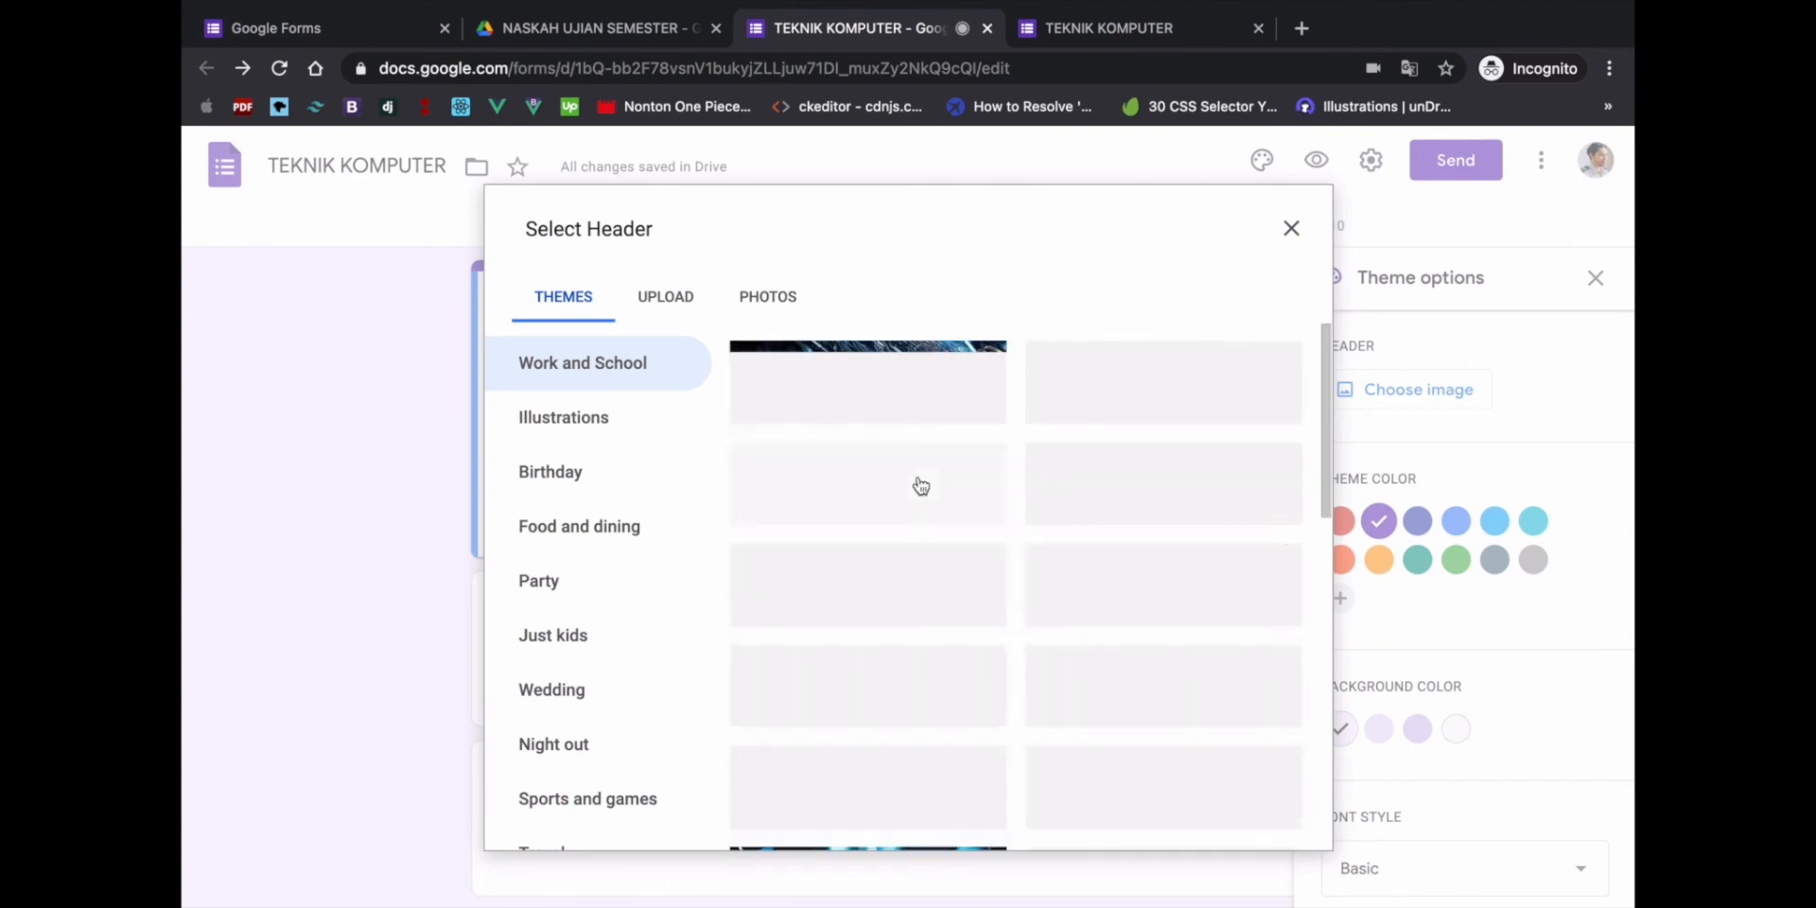
pyautogui.click(652, 302)
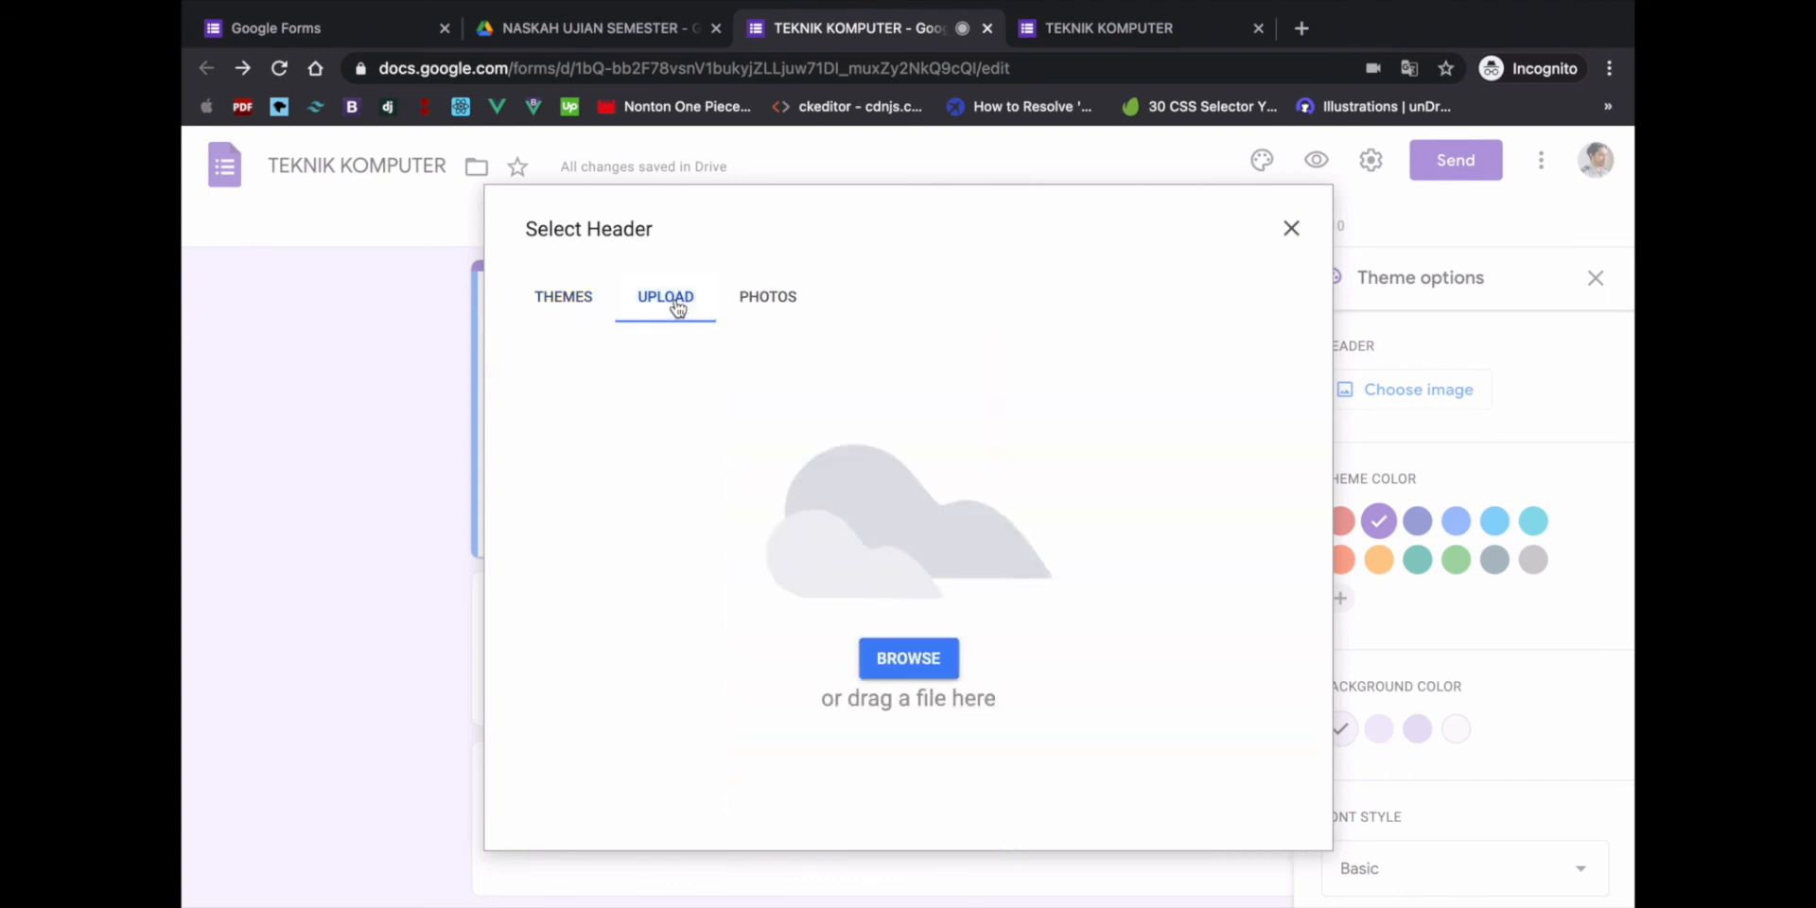
pyautogui.click(912, 668)
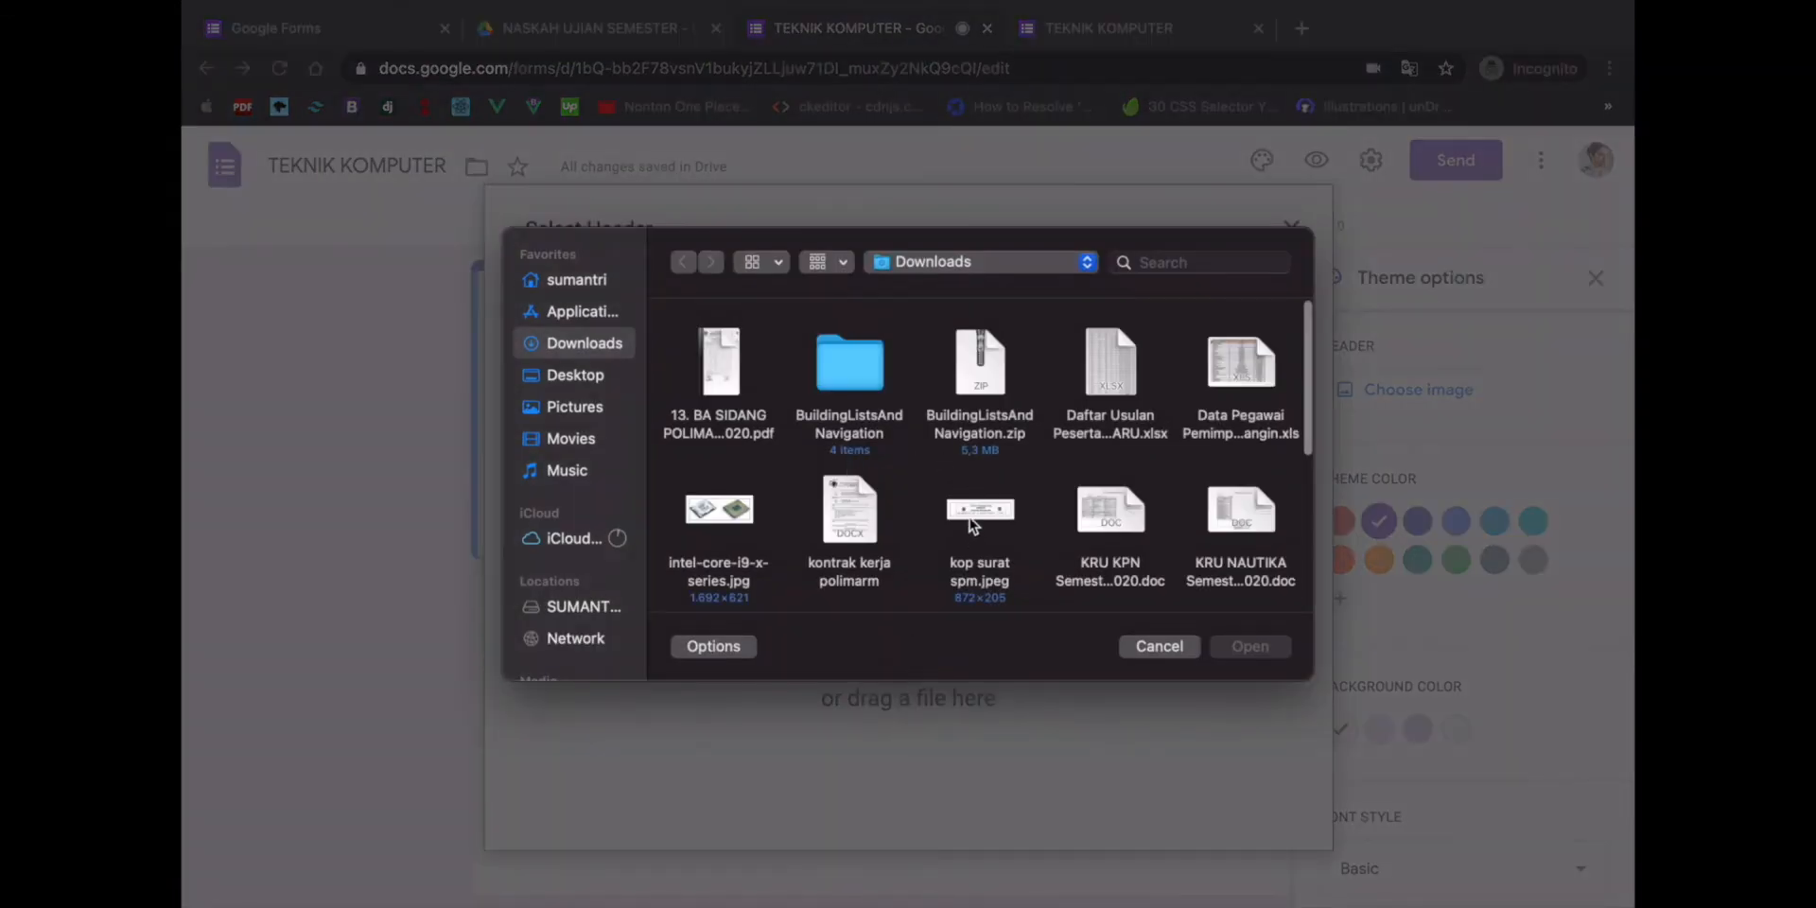
pyautogui.doubleClick(979, 515)
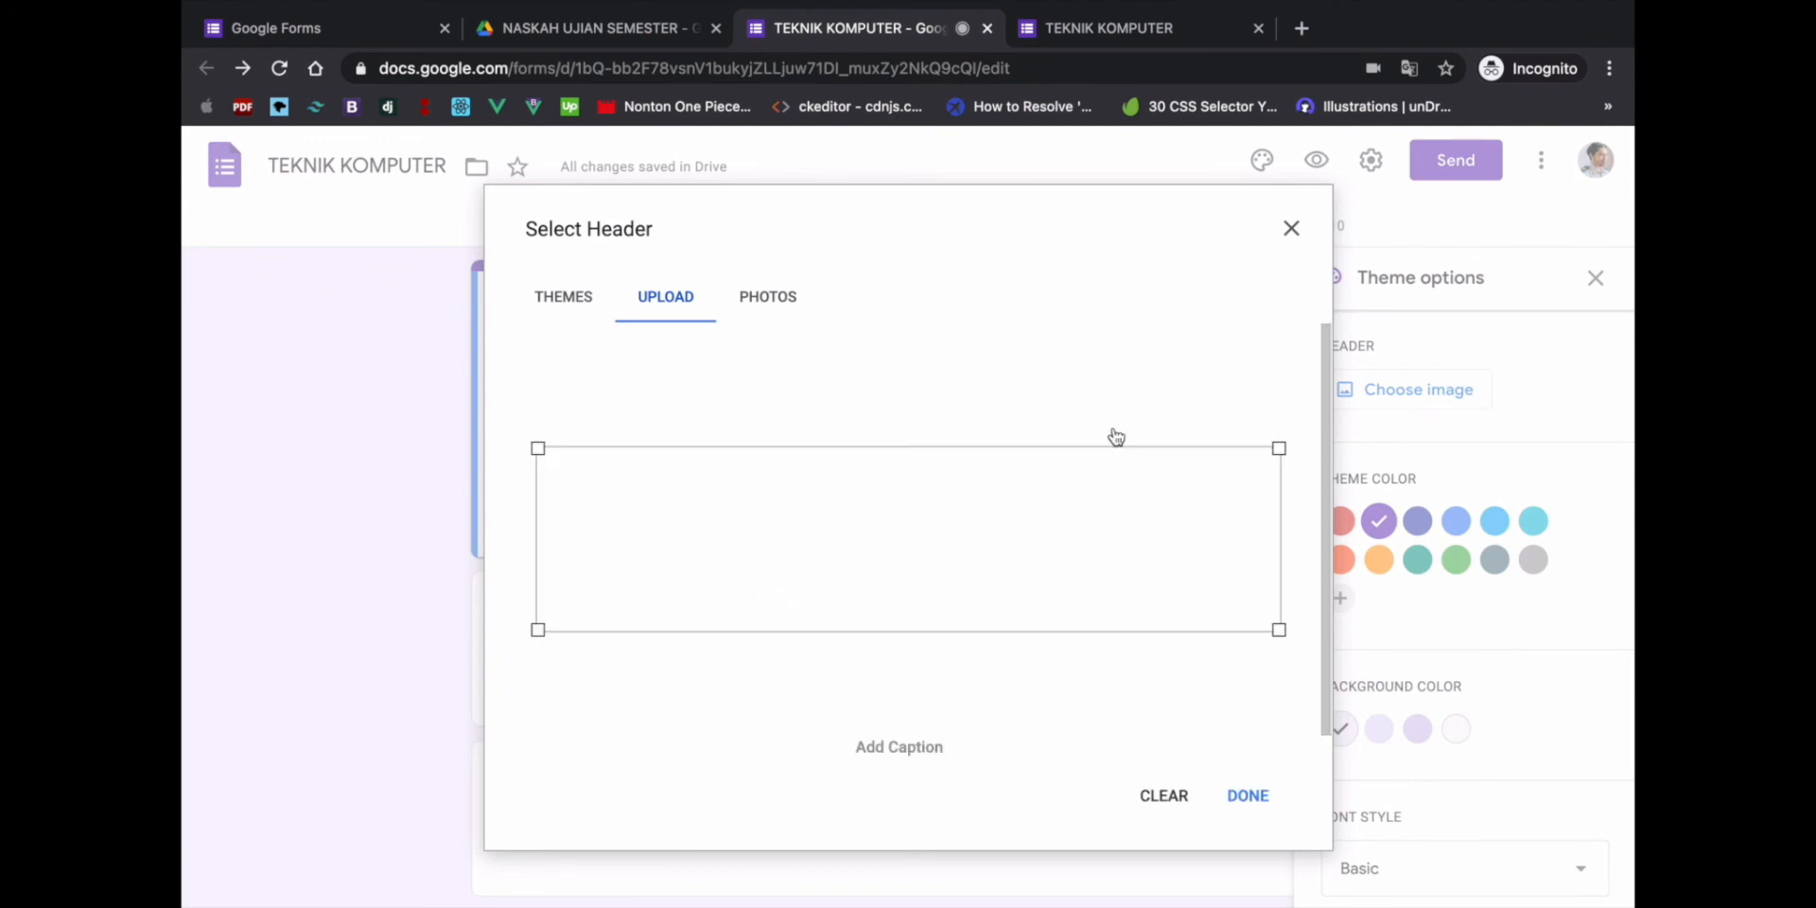
pyautogui.click(1248, 796)
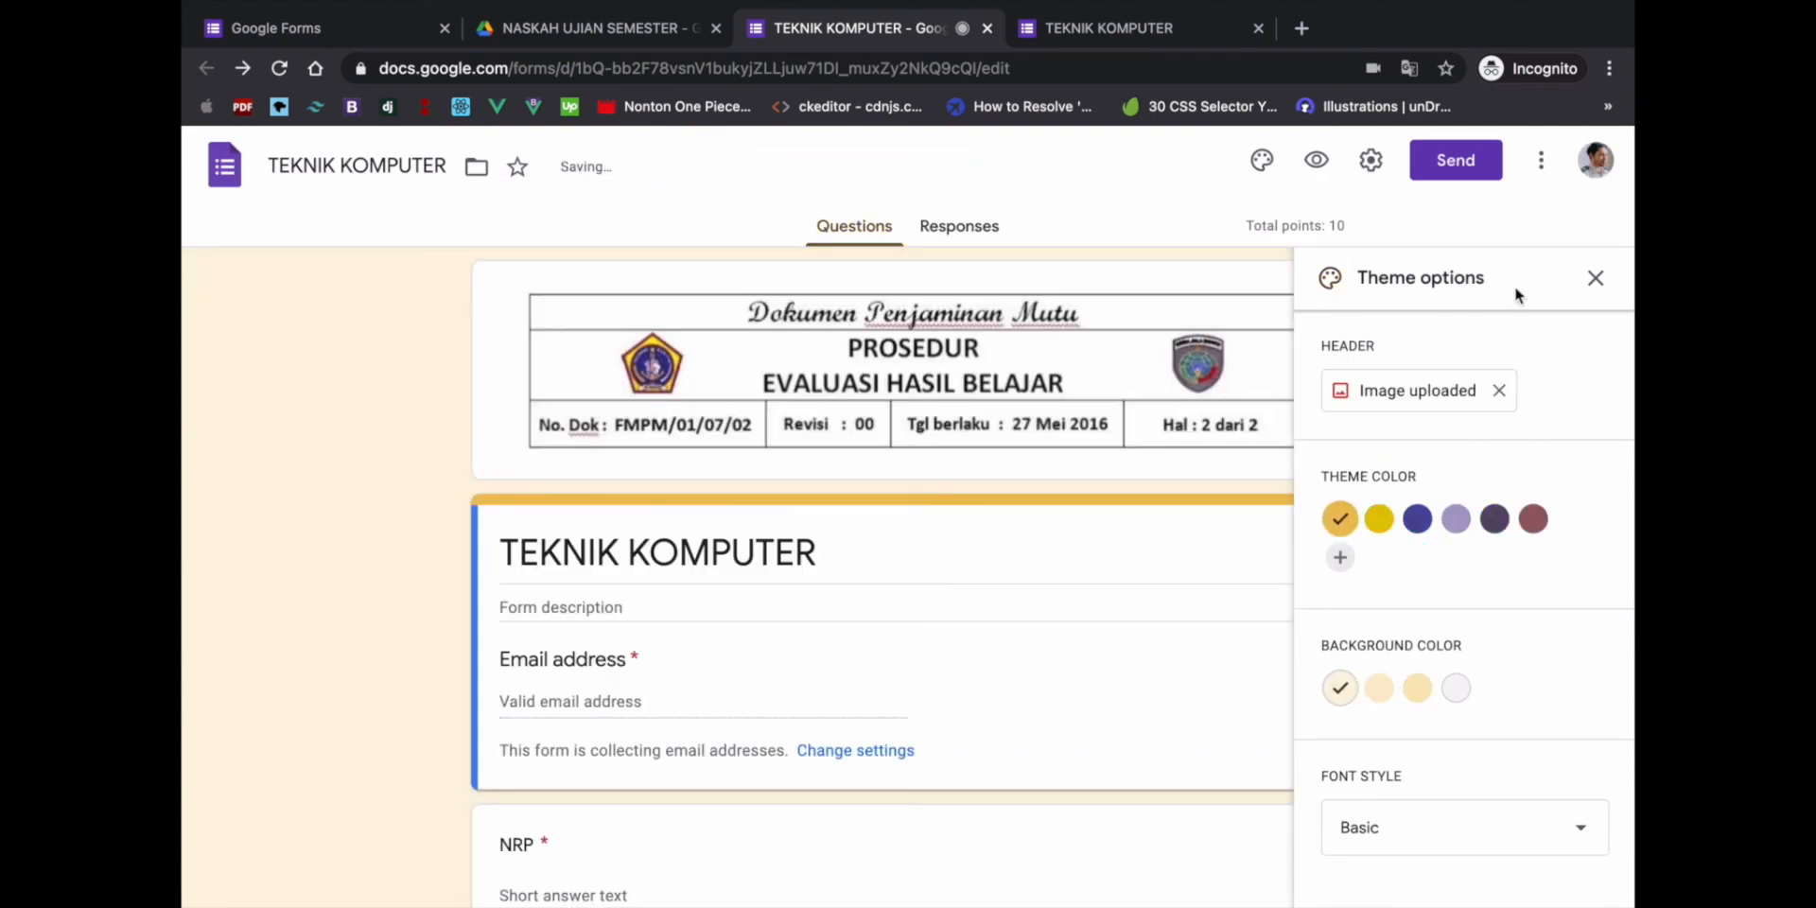
pyautogui.click(1596, 278)
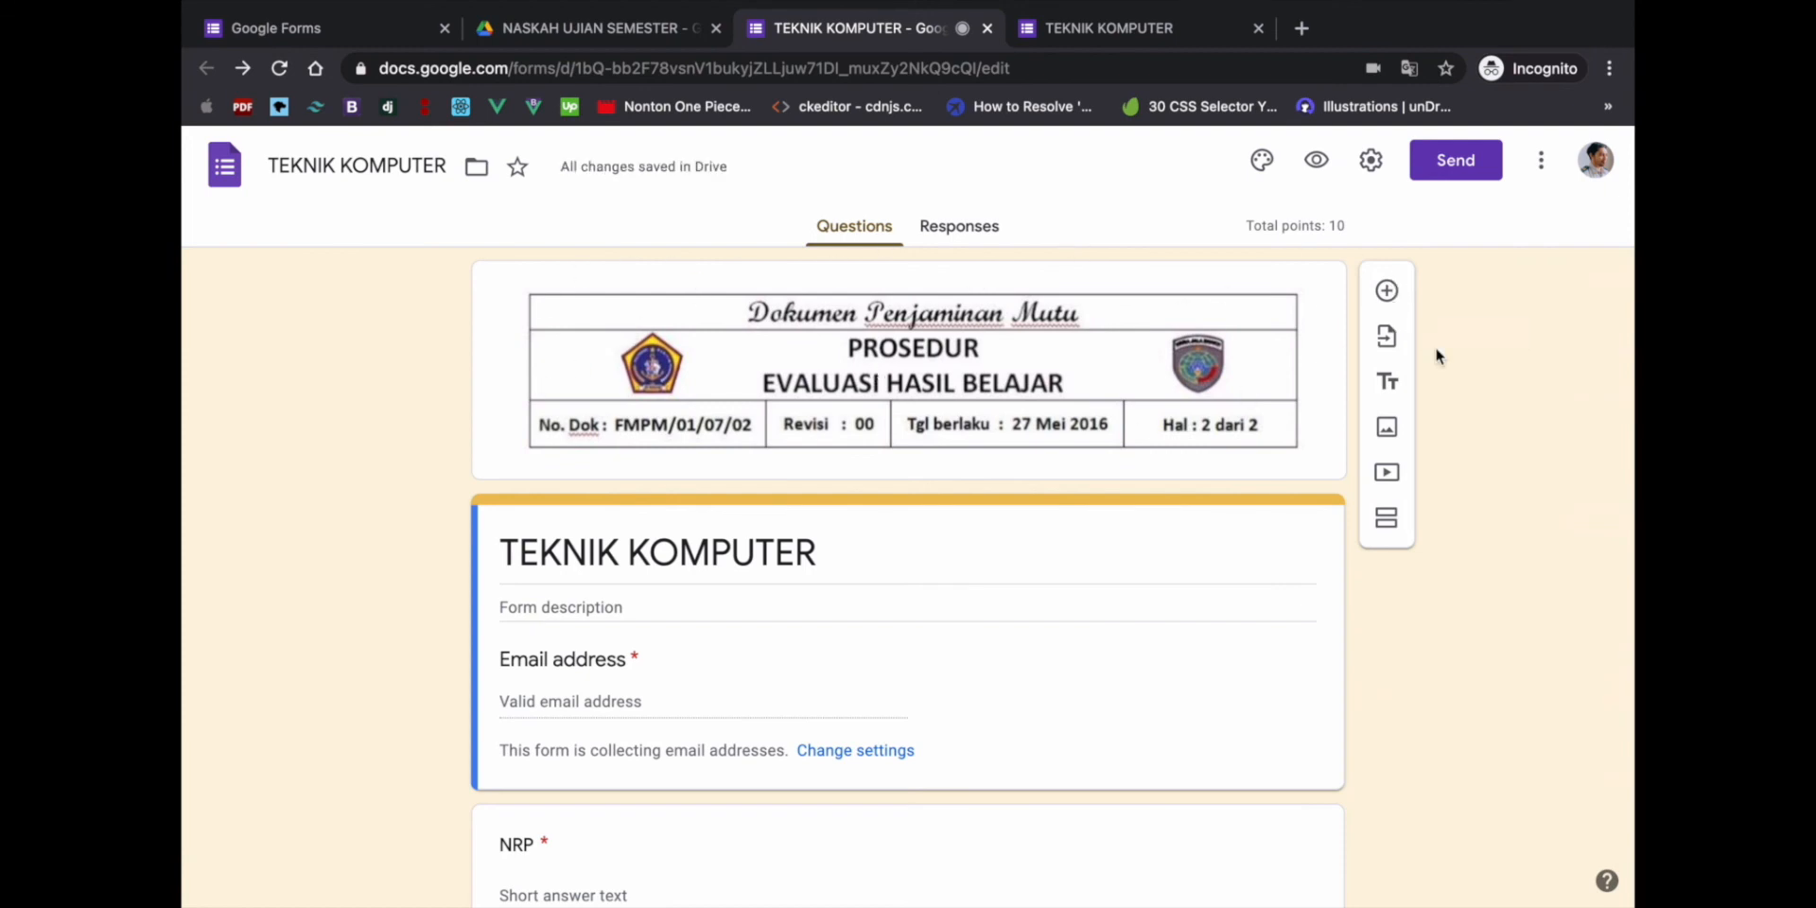
pyautogui.click(1315, 161)
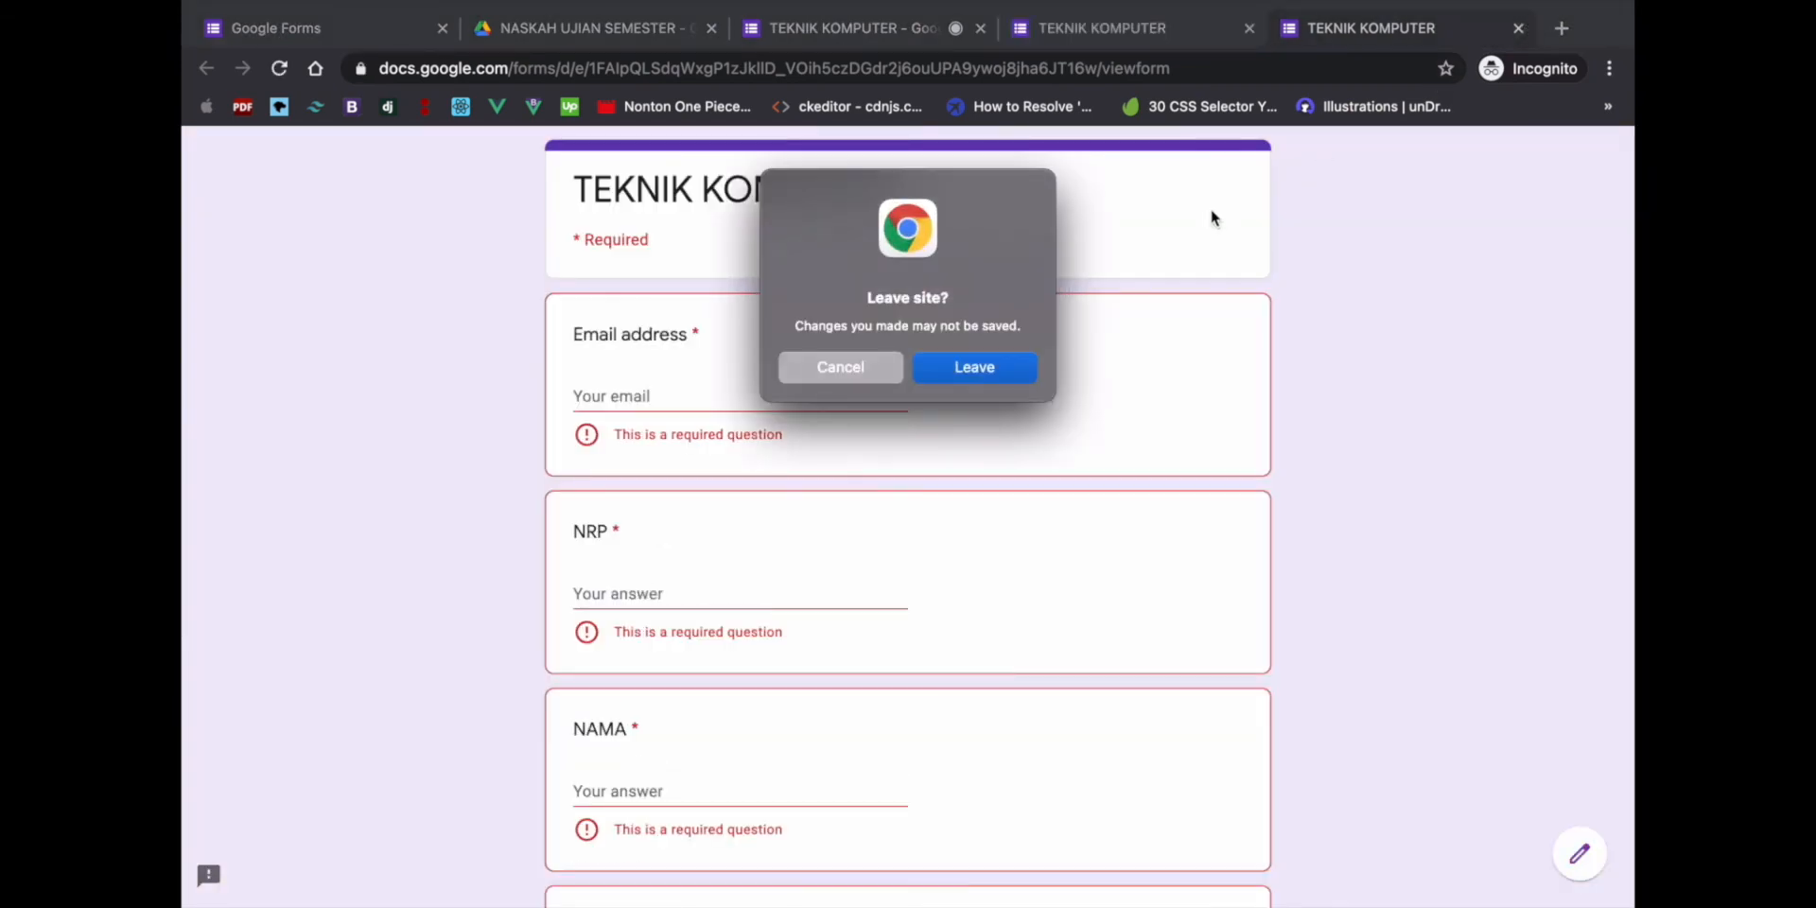
pyautogui.click(927, 370)
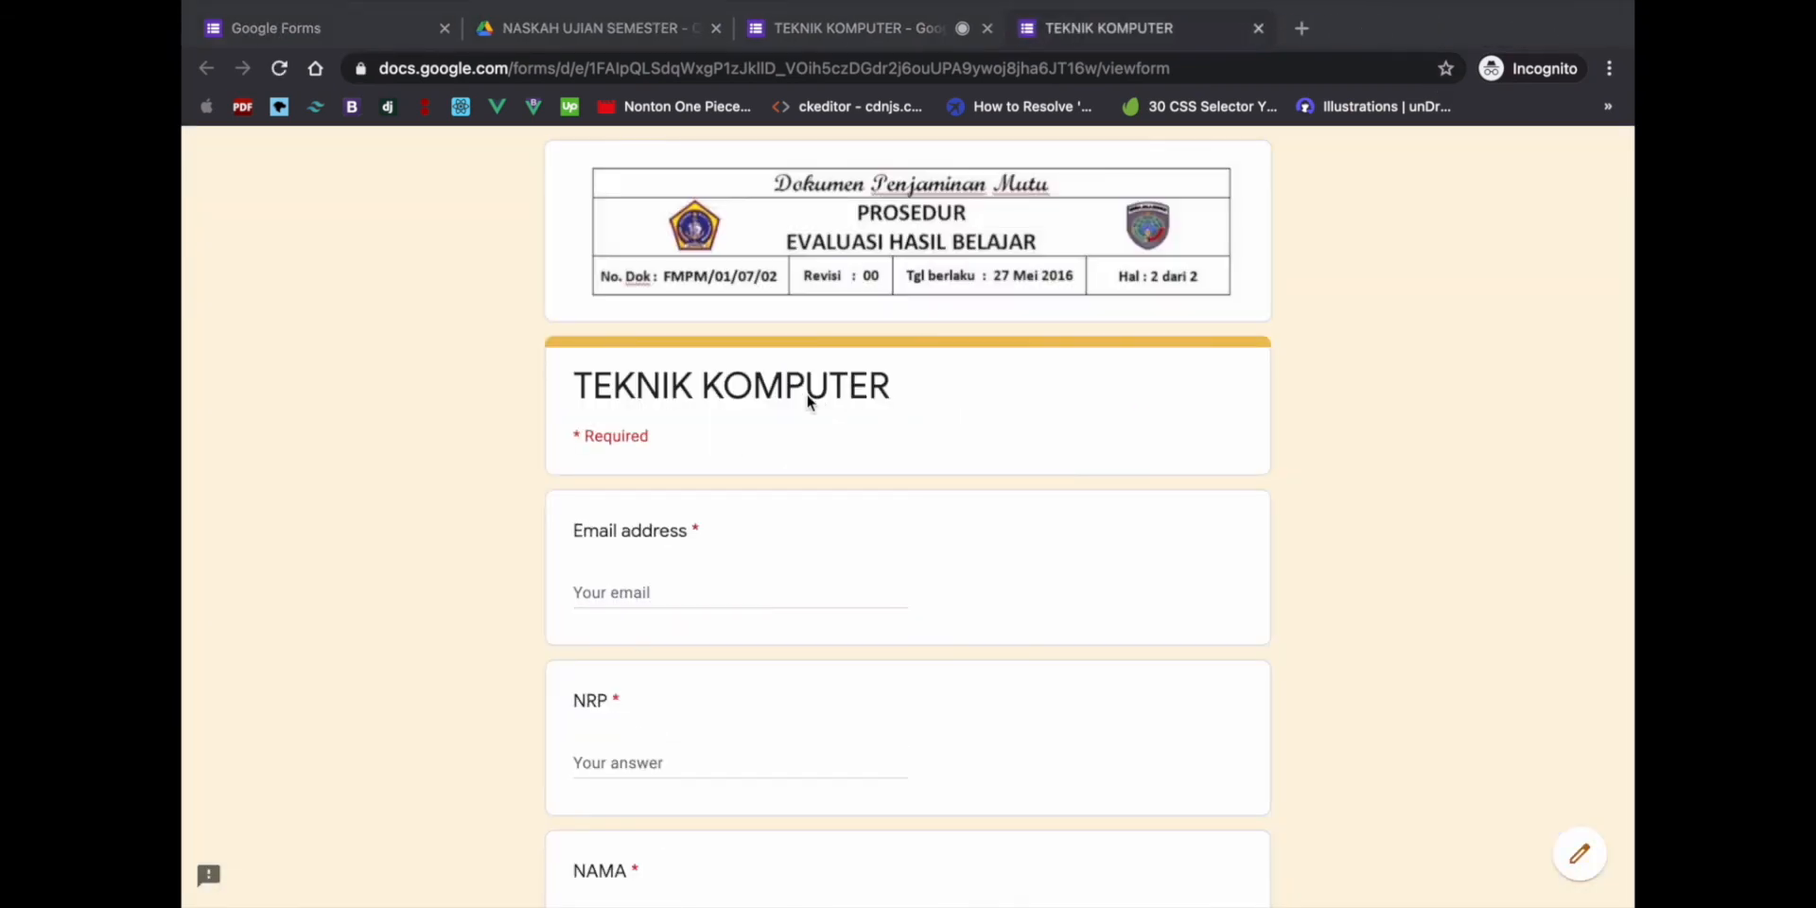
pyautogui.scroll(-20, 839, 277)
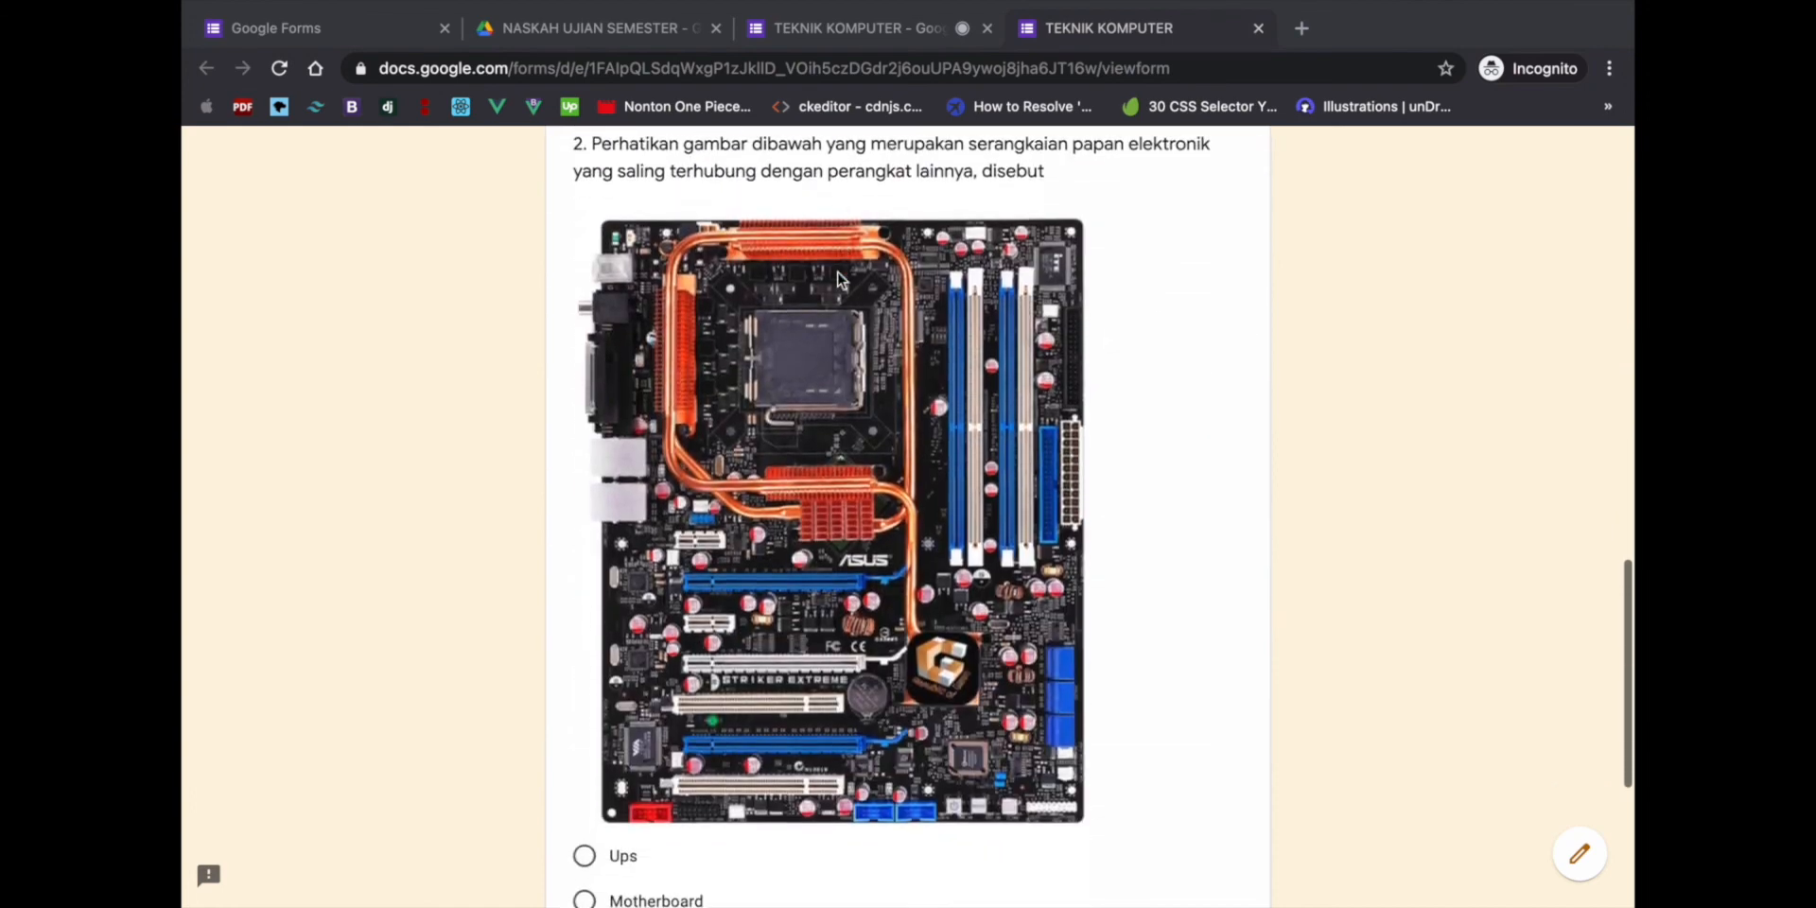
pyautogui.scroll(20, 837, 277)
pyautogui.click(838, 29)
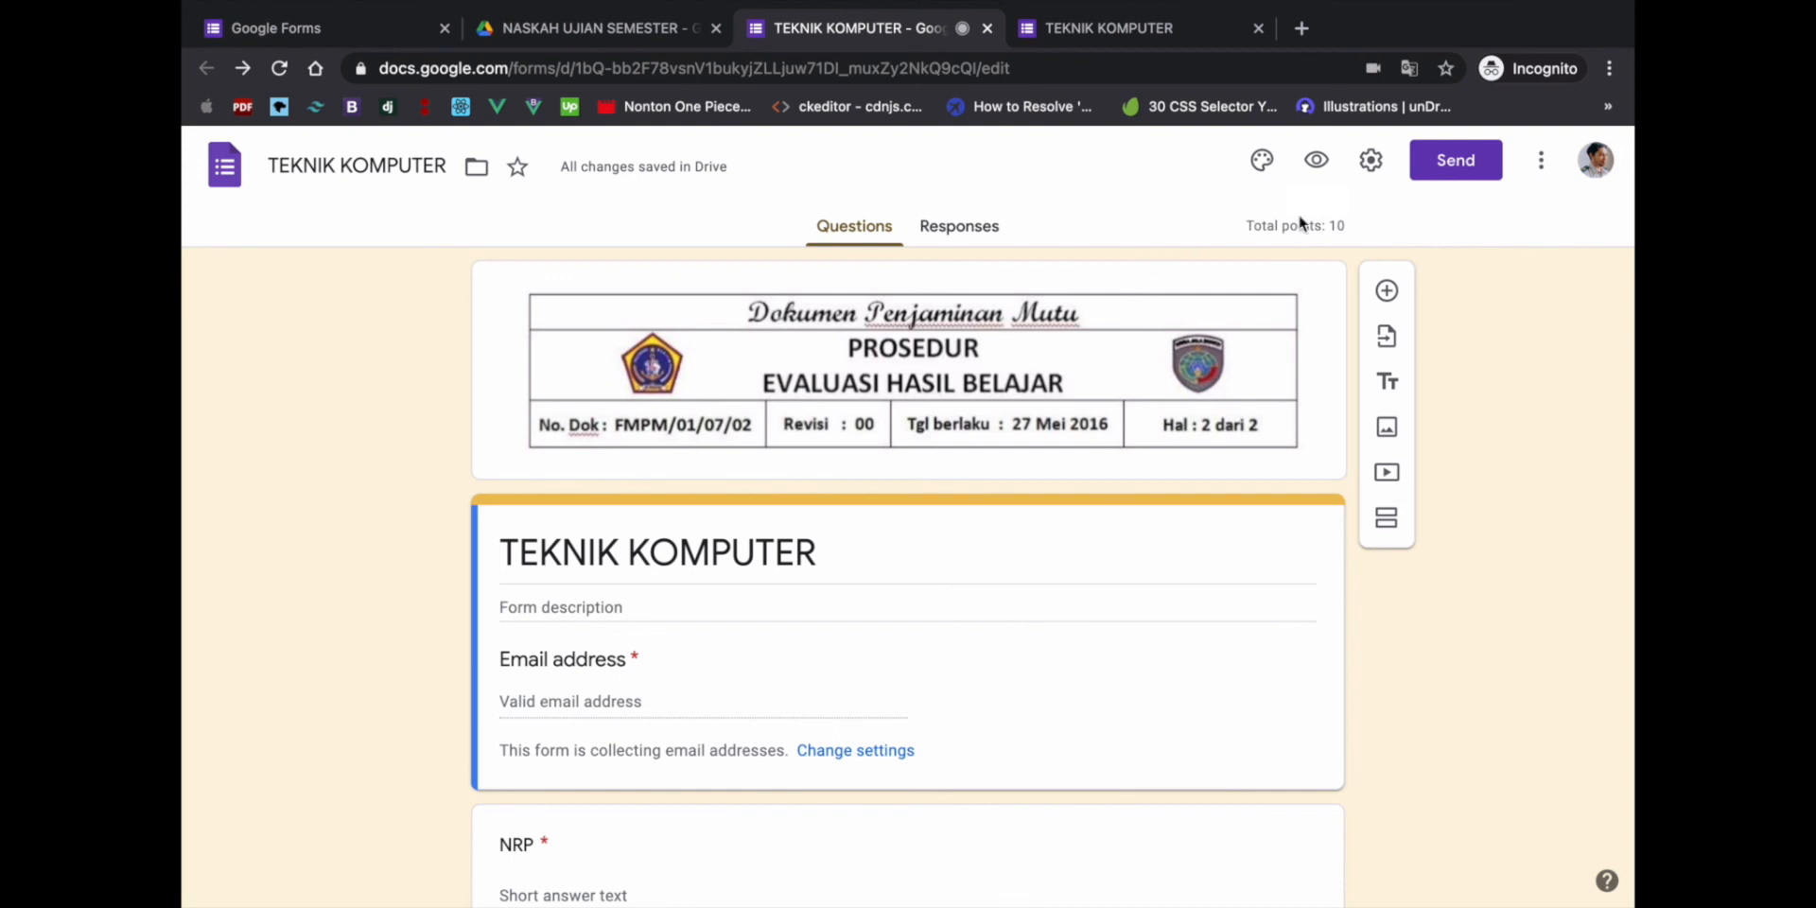
# - Start sending the form by e-mail and enter the recipient's e-mail address
pyautogui.click(1473, 164)
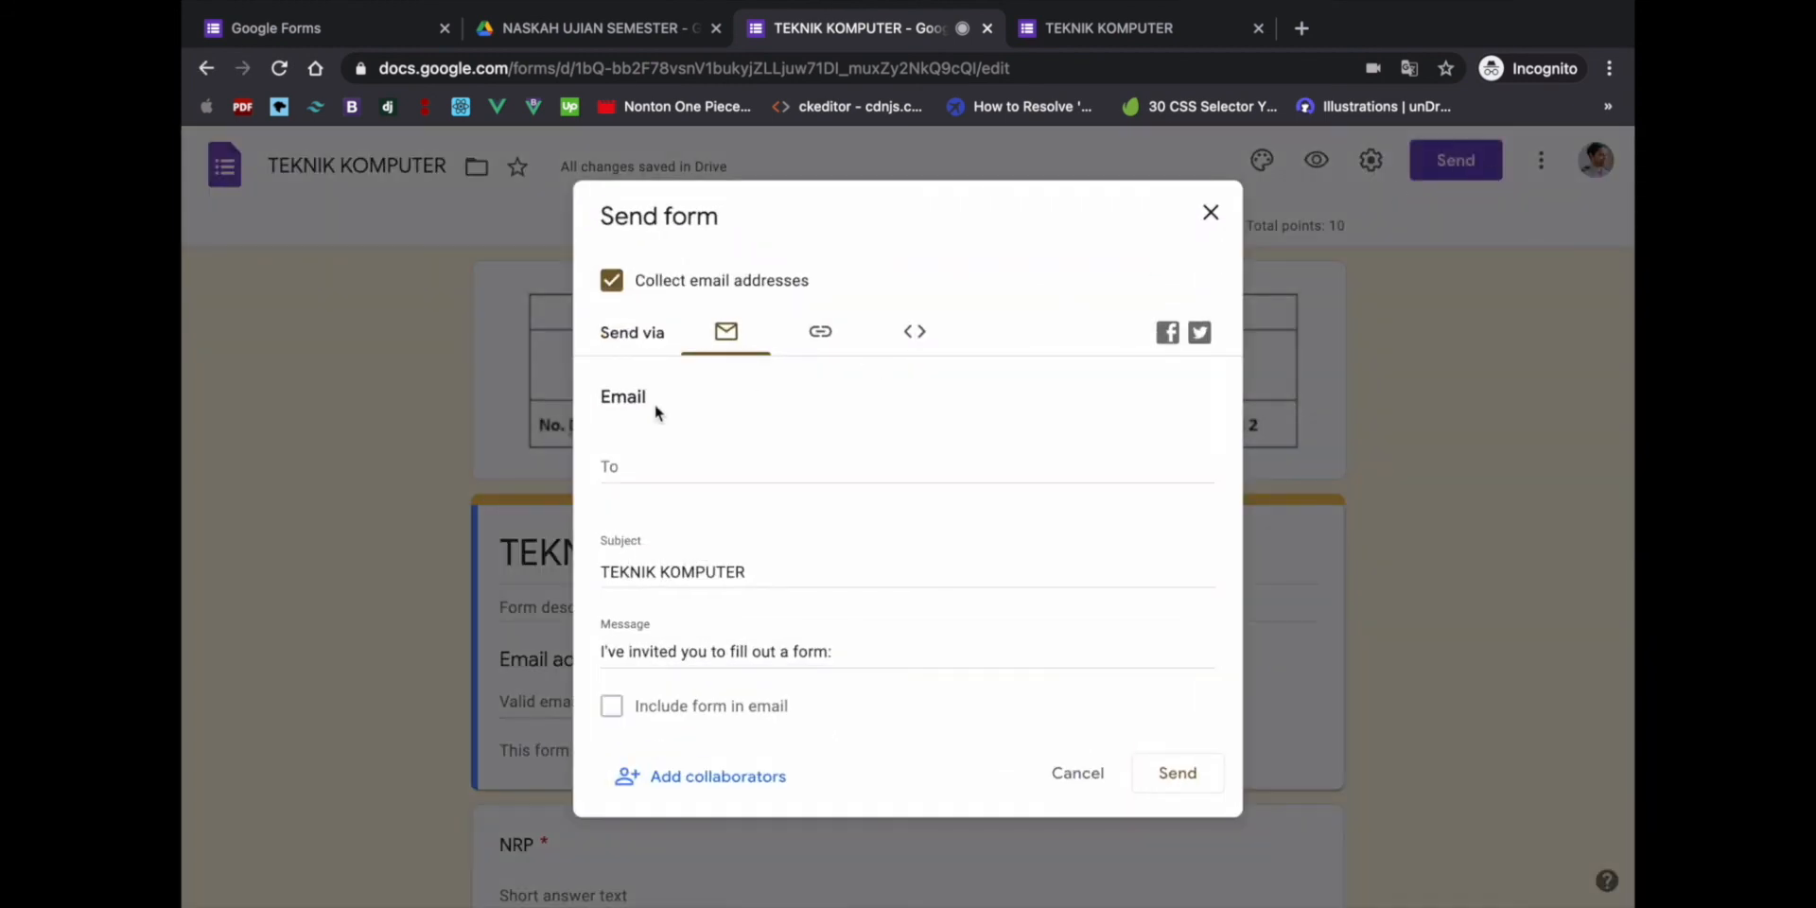
pyautogui.click(632, 465)
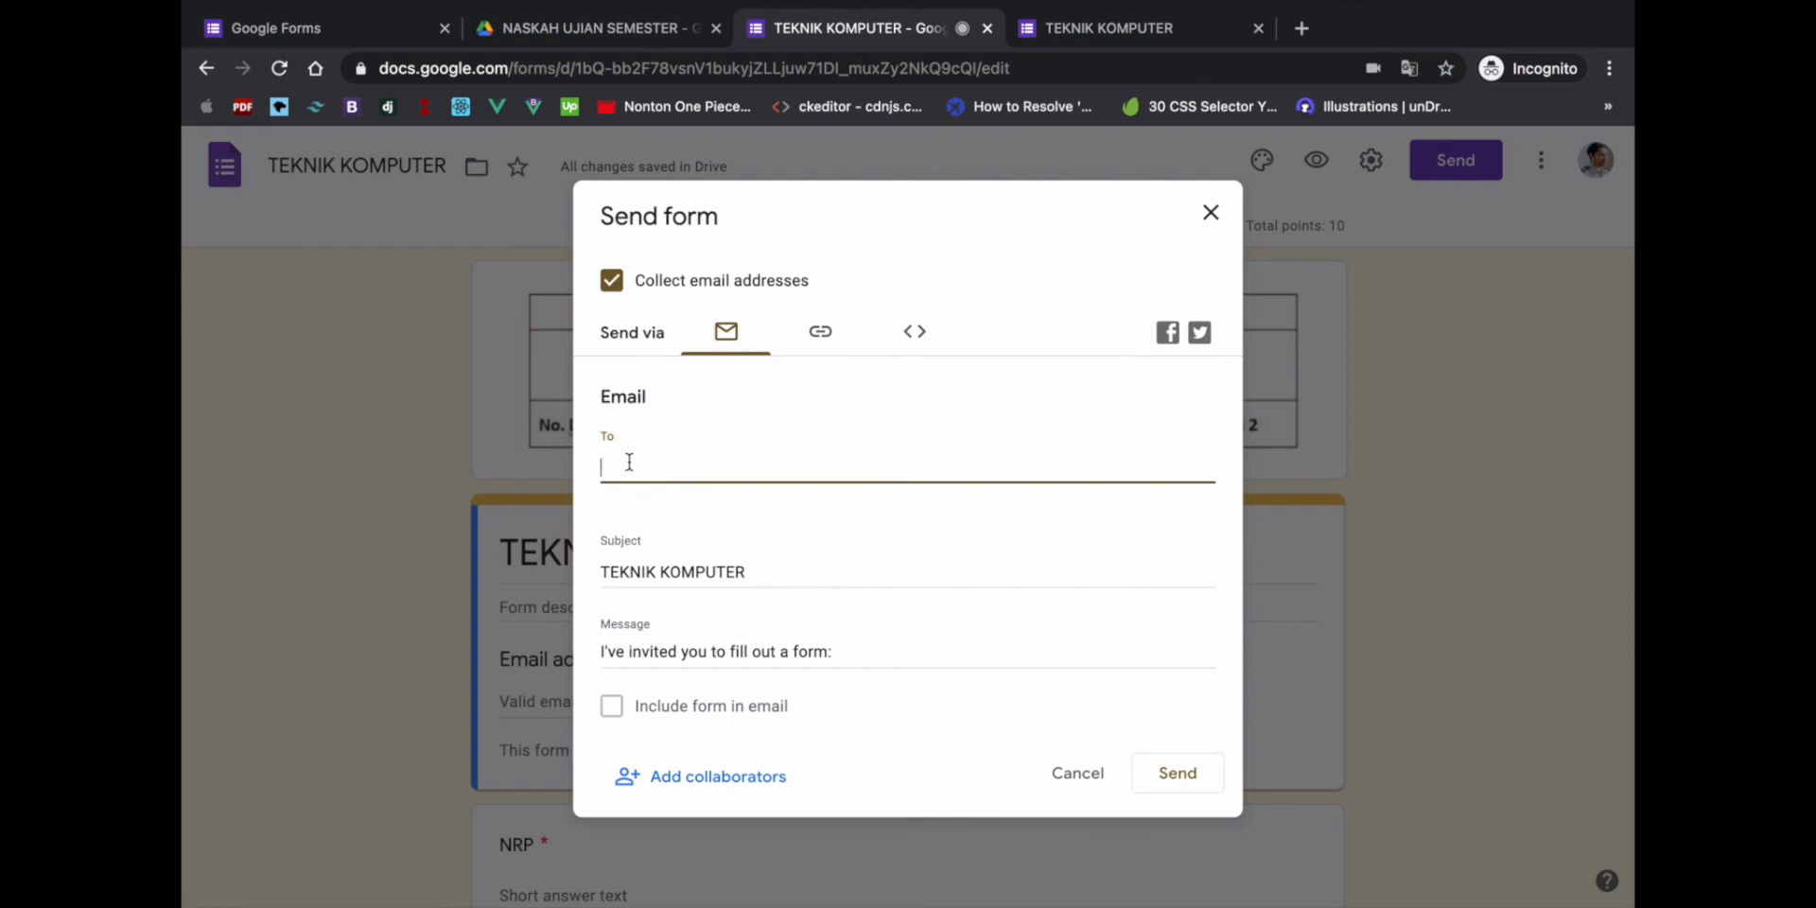
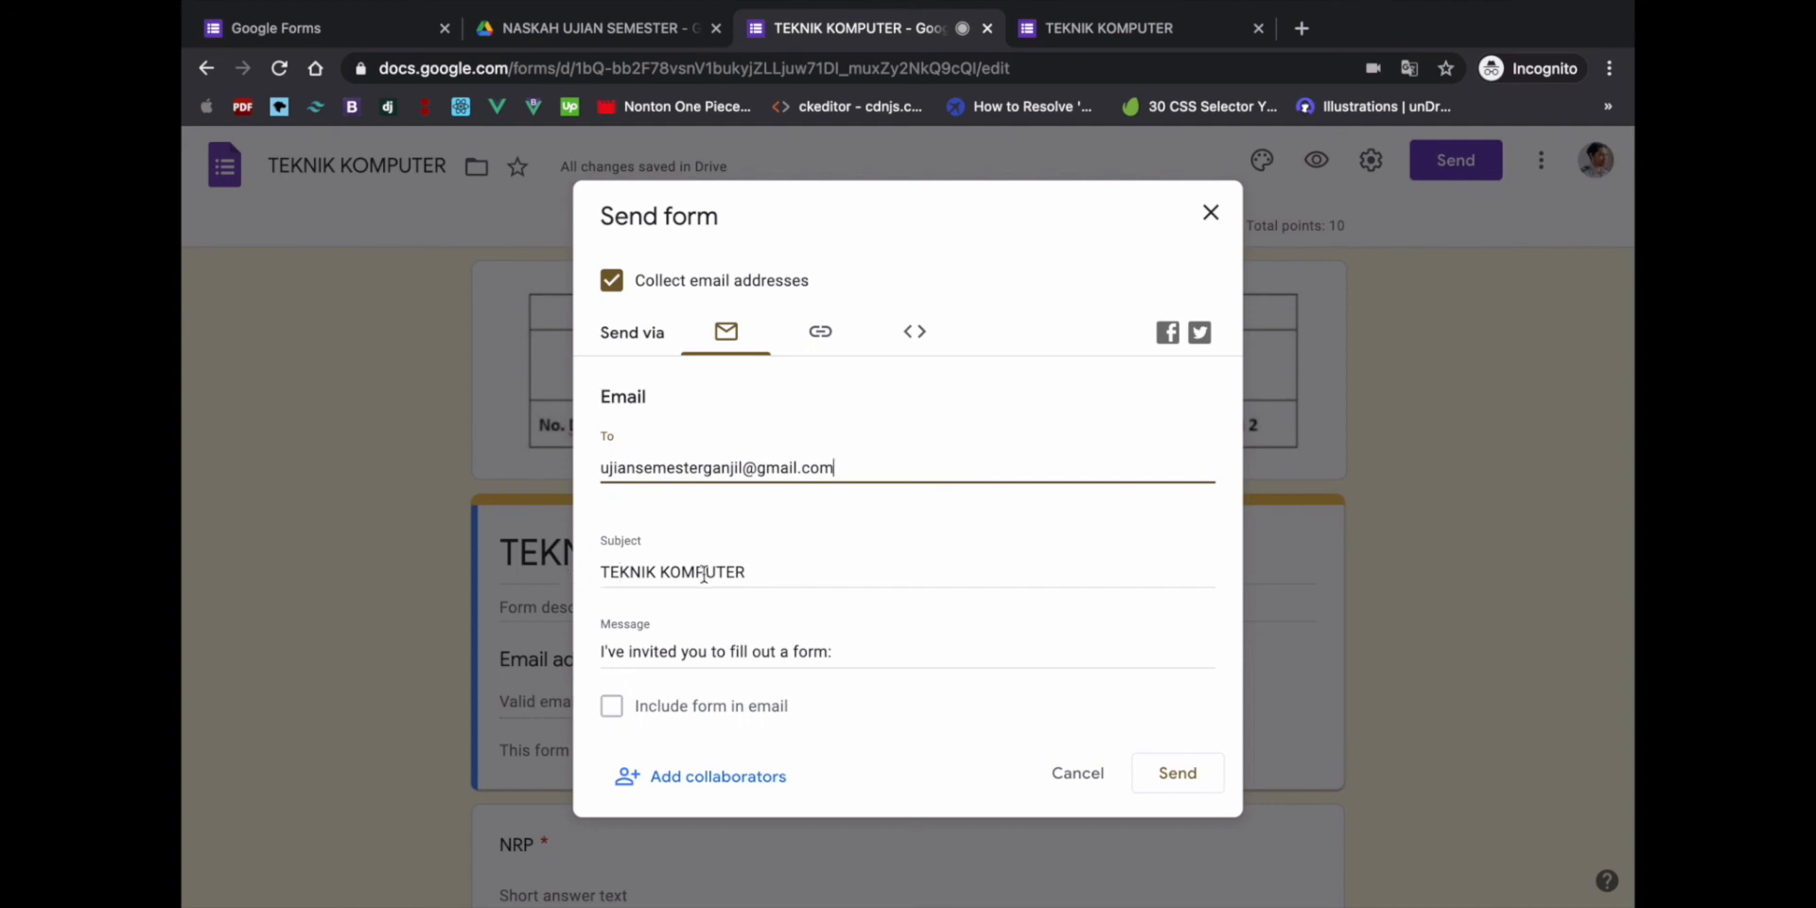
# - Append OLEH followed by the lecturer's name and degrees to the subject
pyautogui.click(764, 573)
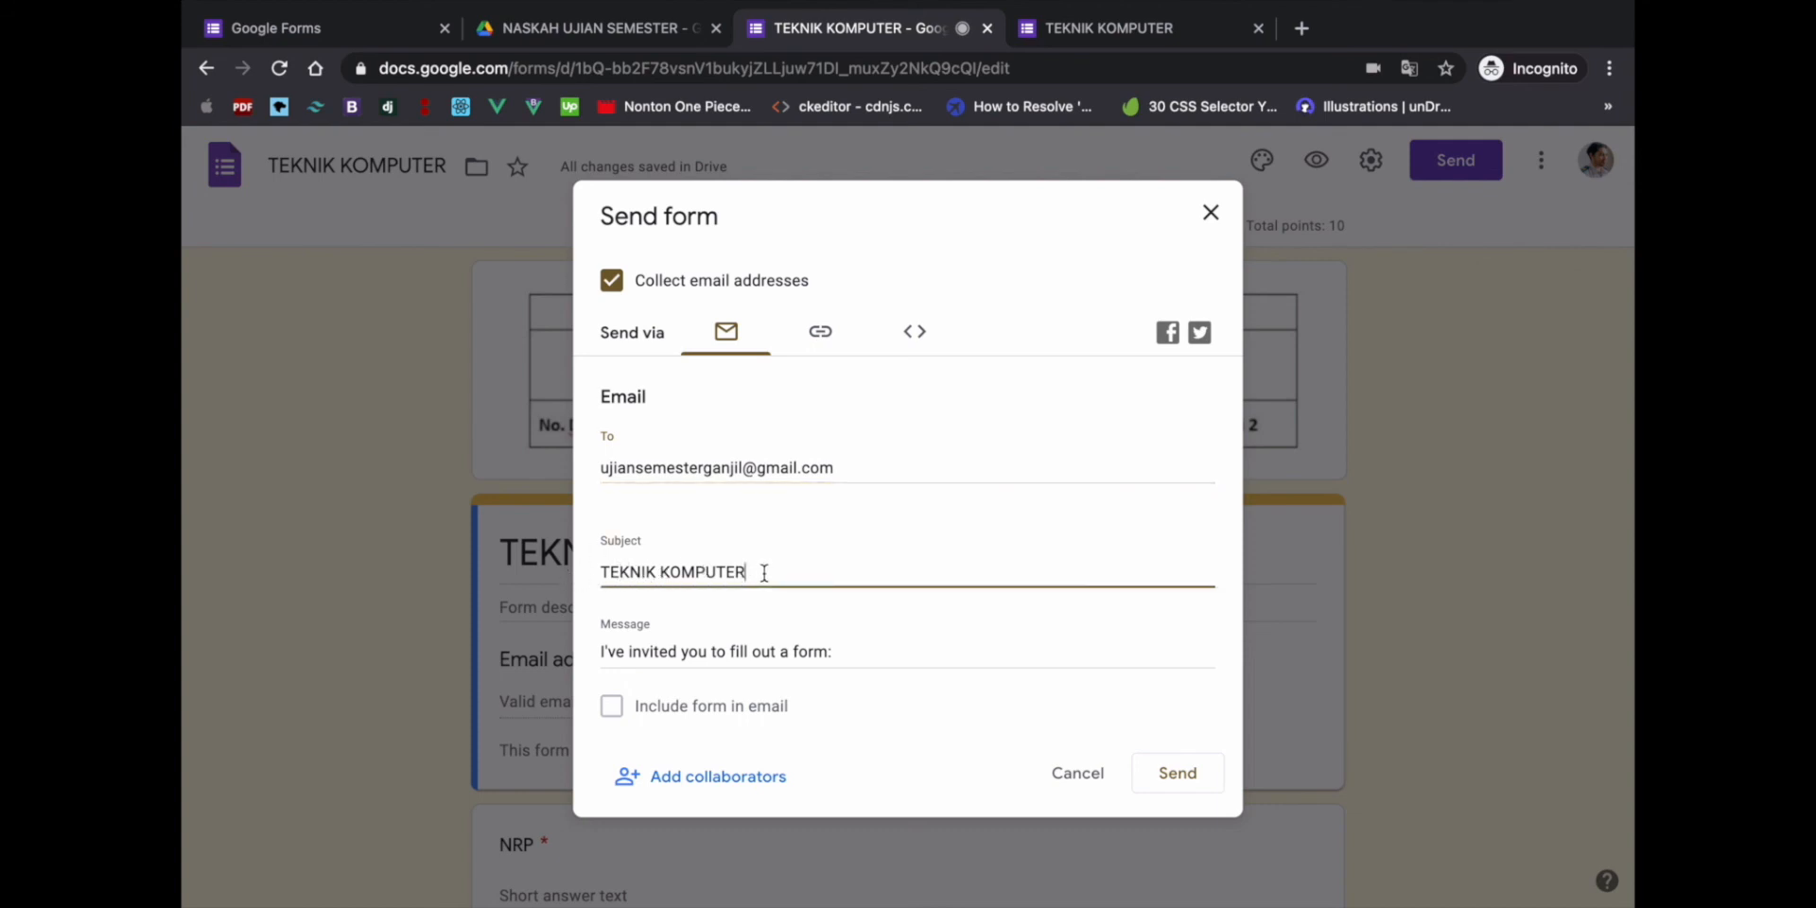
pyautogui.write('ijian')
pyautogui.press('BackSpace')
pyautogui.press('BackSpace')
pyautogui.press('BackSpace')
pyautogui.press('BackSpace')
pyautogui.press('BackSpace')
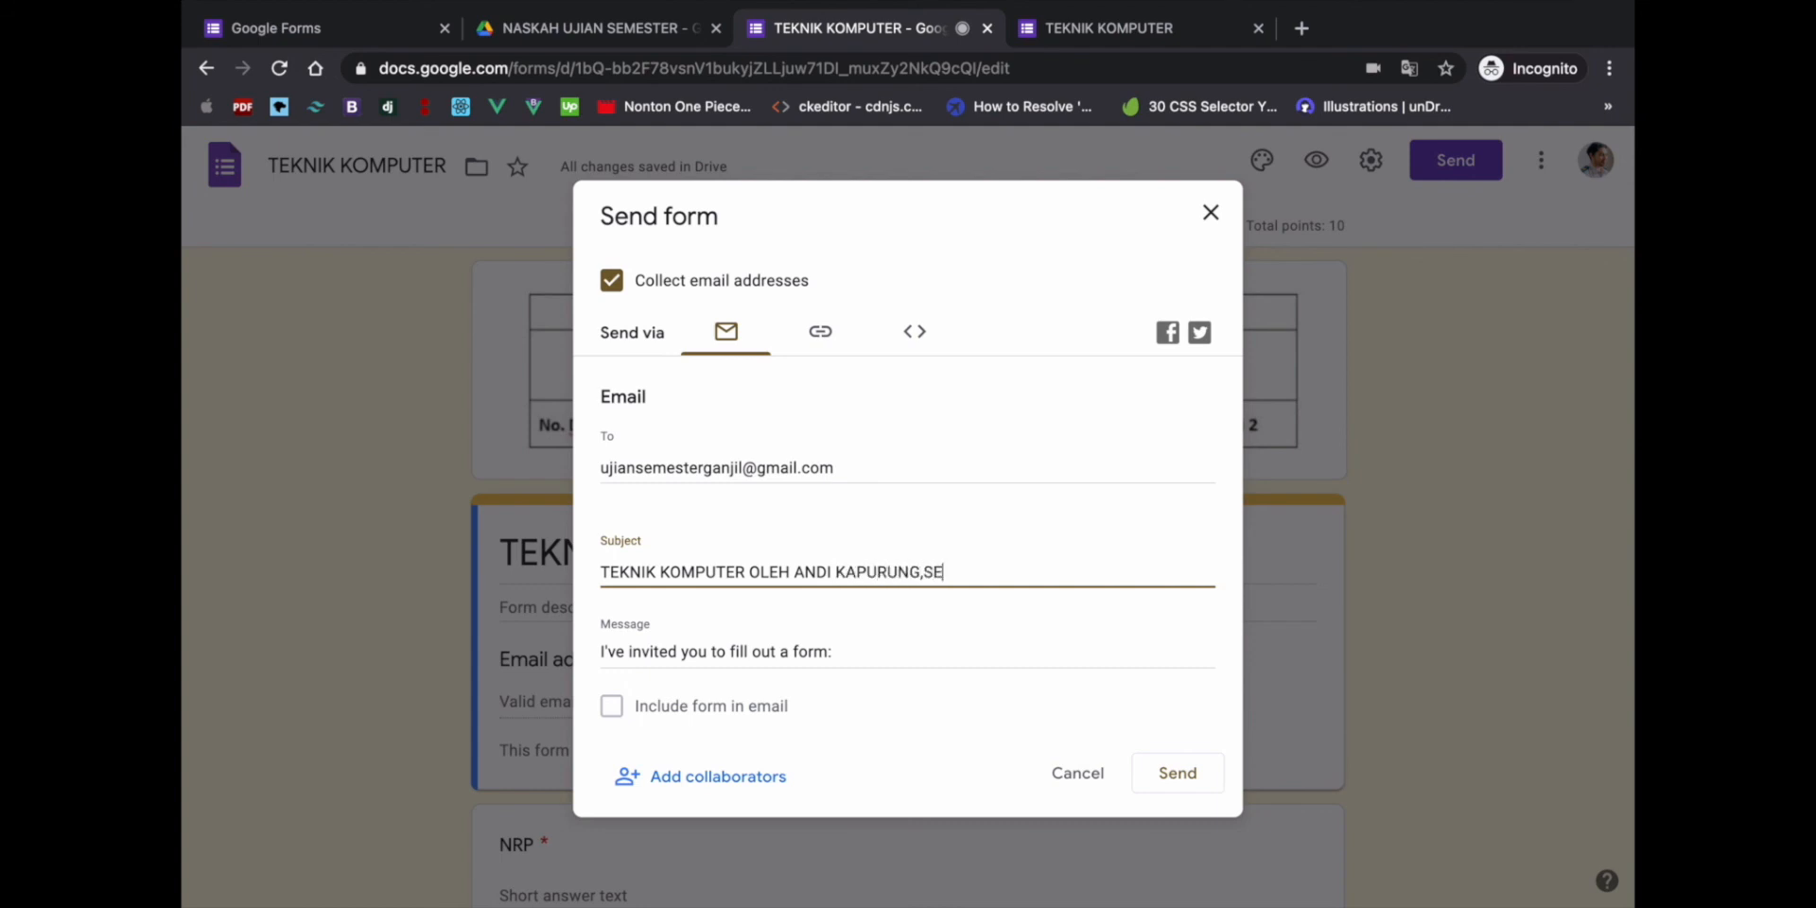
pyautogui.write('S.KOM.,M.KOM')
# - Replace the message with lines MATAKULIAH: TEKNIK KOMPUTER, KELAS: 1 A, B & C / PROIDI TEKNIK KOMPUTER, and DOSEN:
pyautogui.click(855, 643)
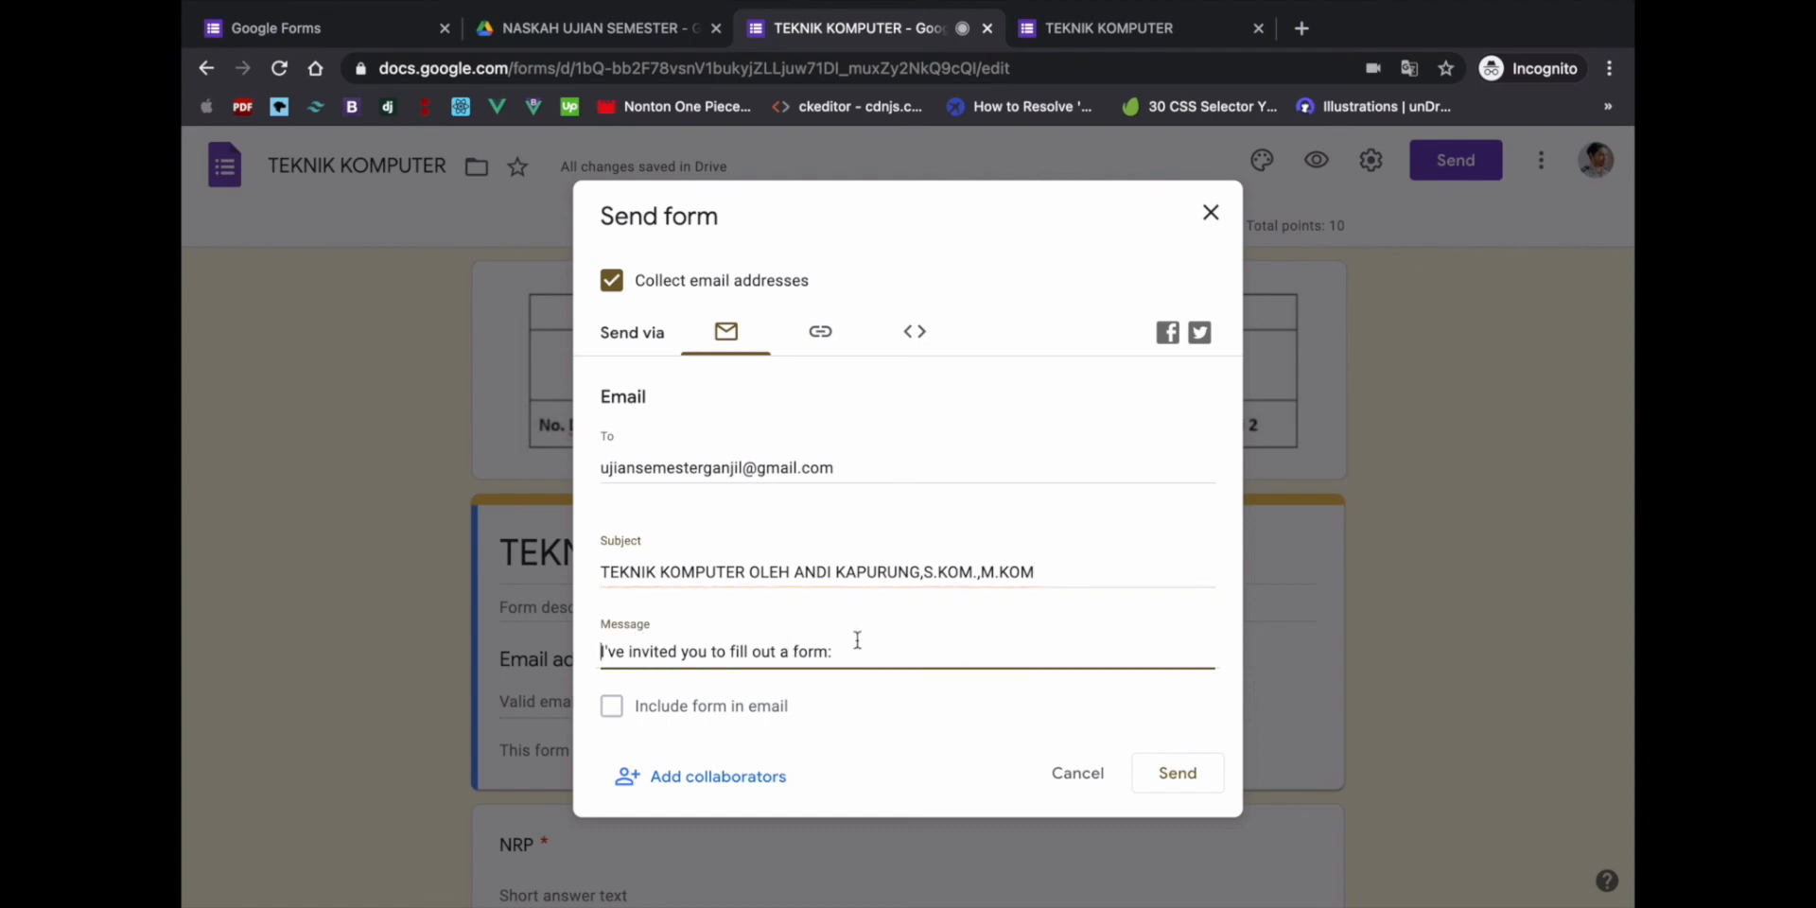
pyautogui.tripleClick(605, 654)
pyautogui.write('MAT')
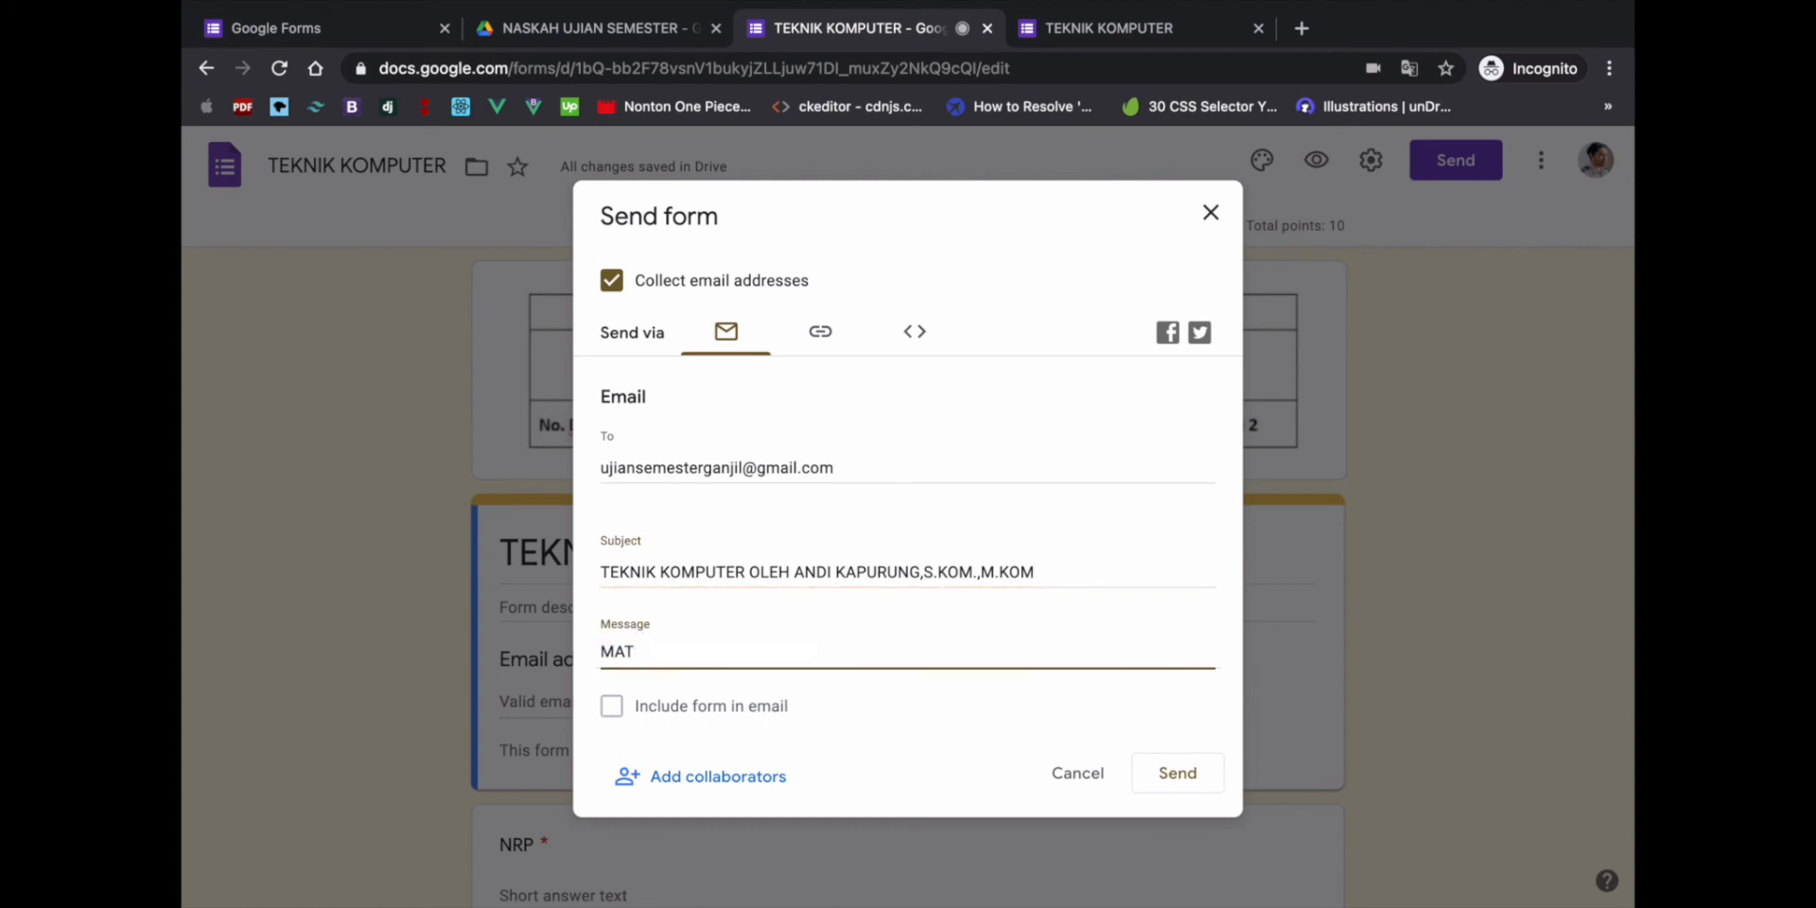
pyautogui.write('AKULIAH: TEKNIK KO')
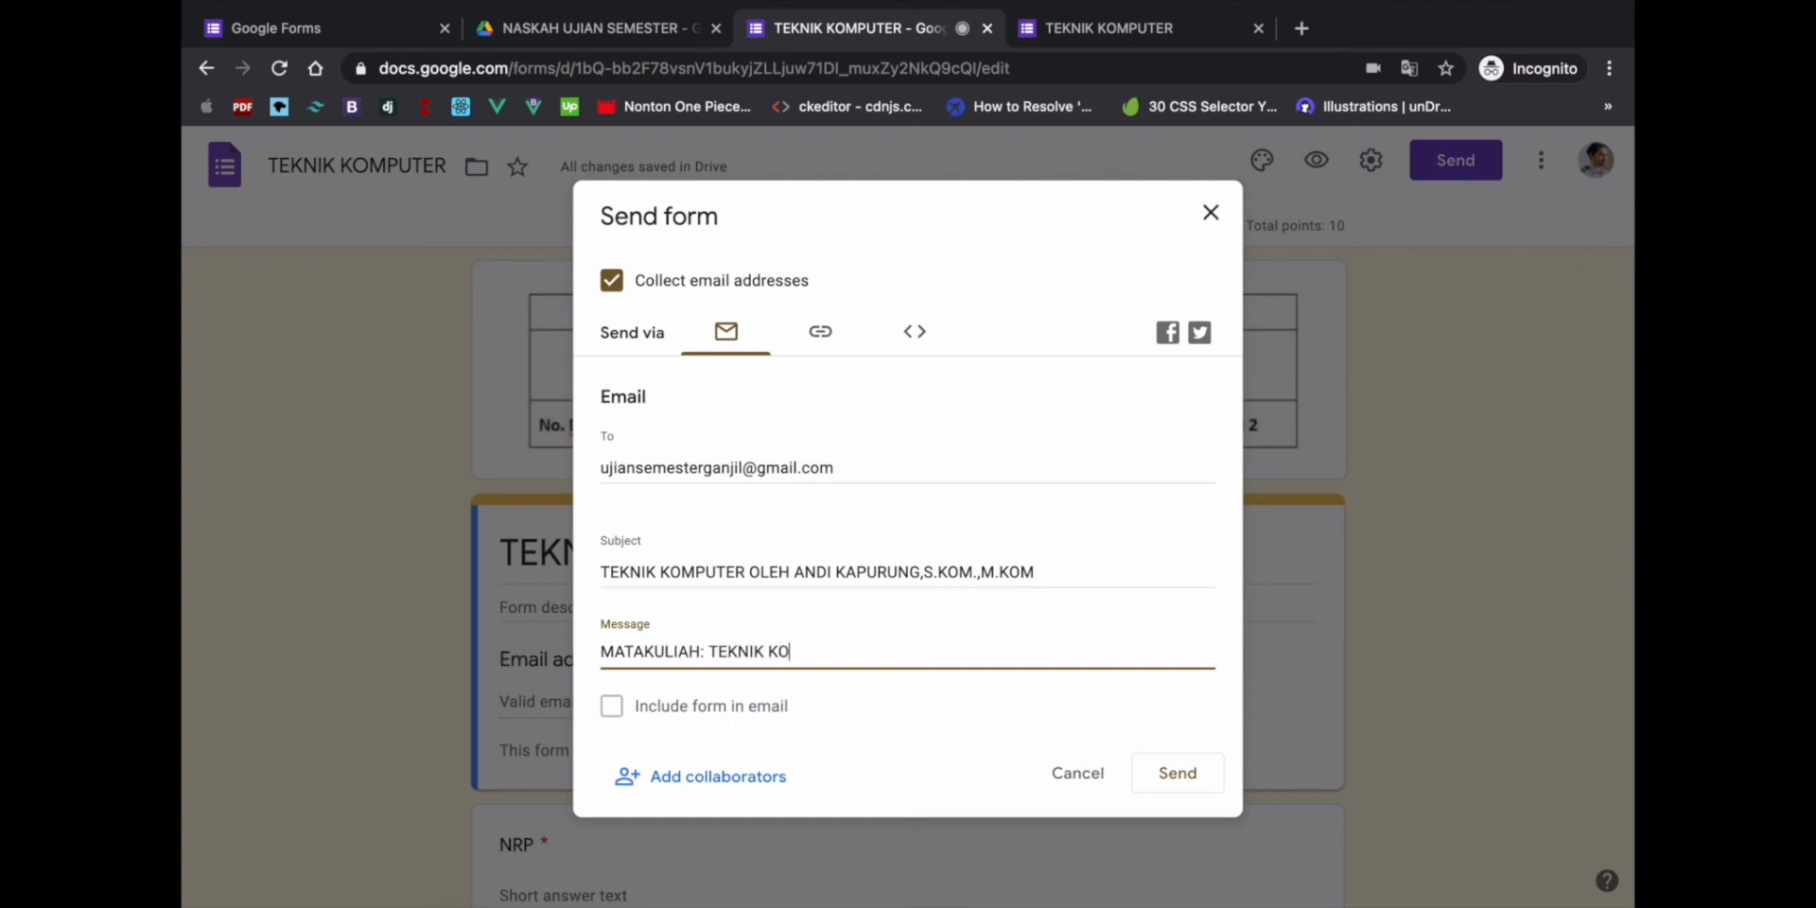
pyautogui.write('MPUTER')
pyautogui.press('Return')
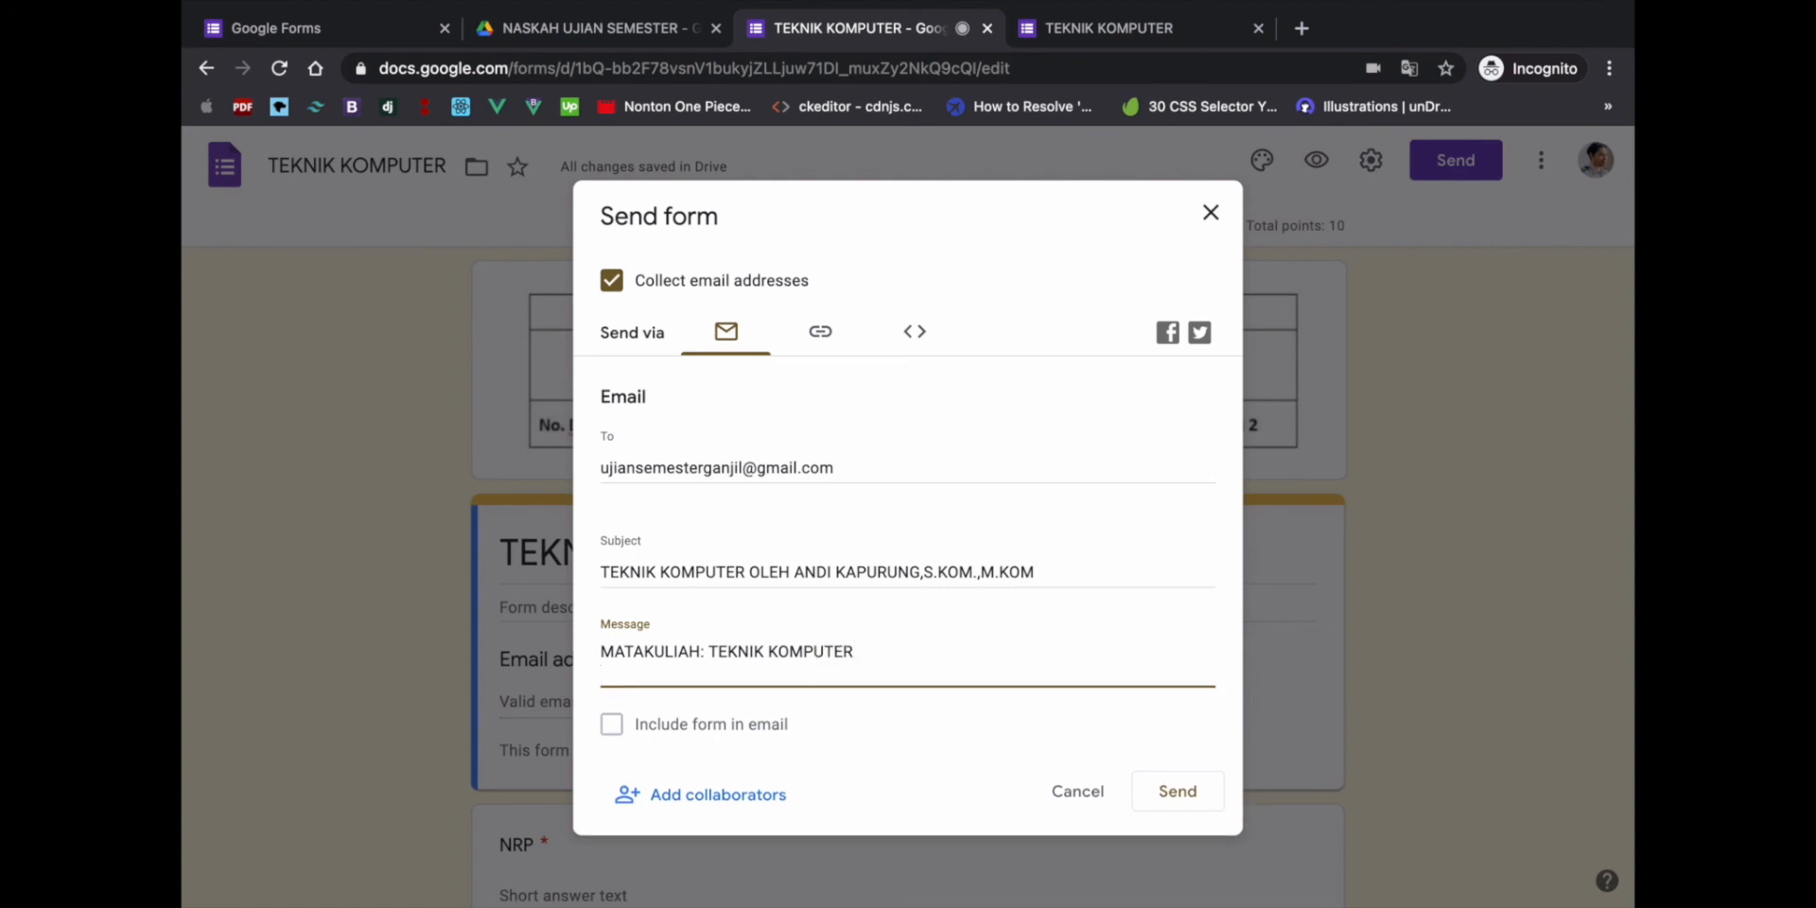
pyautogui.write('KELAS: ')
pyautogui.write('1')
pyautogui.write(' A')
pyautogui.write(', B')
pyautogui.write(' & C')
pyautogui.write(' / PR')
pyautogui.write('OI')
pyautogui.write('DI ')
pyautogui.write('TEKNIK ')
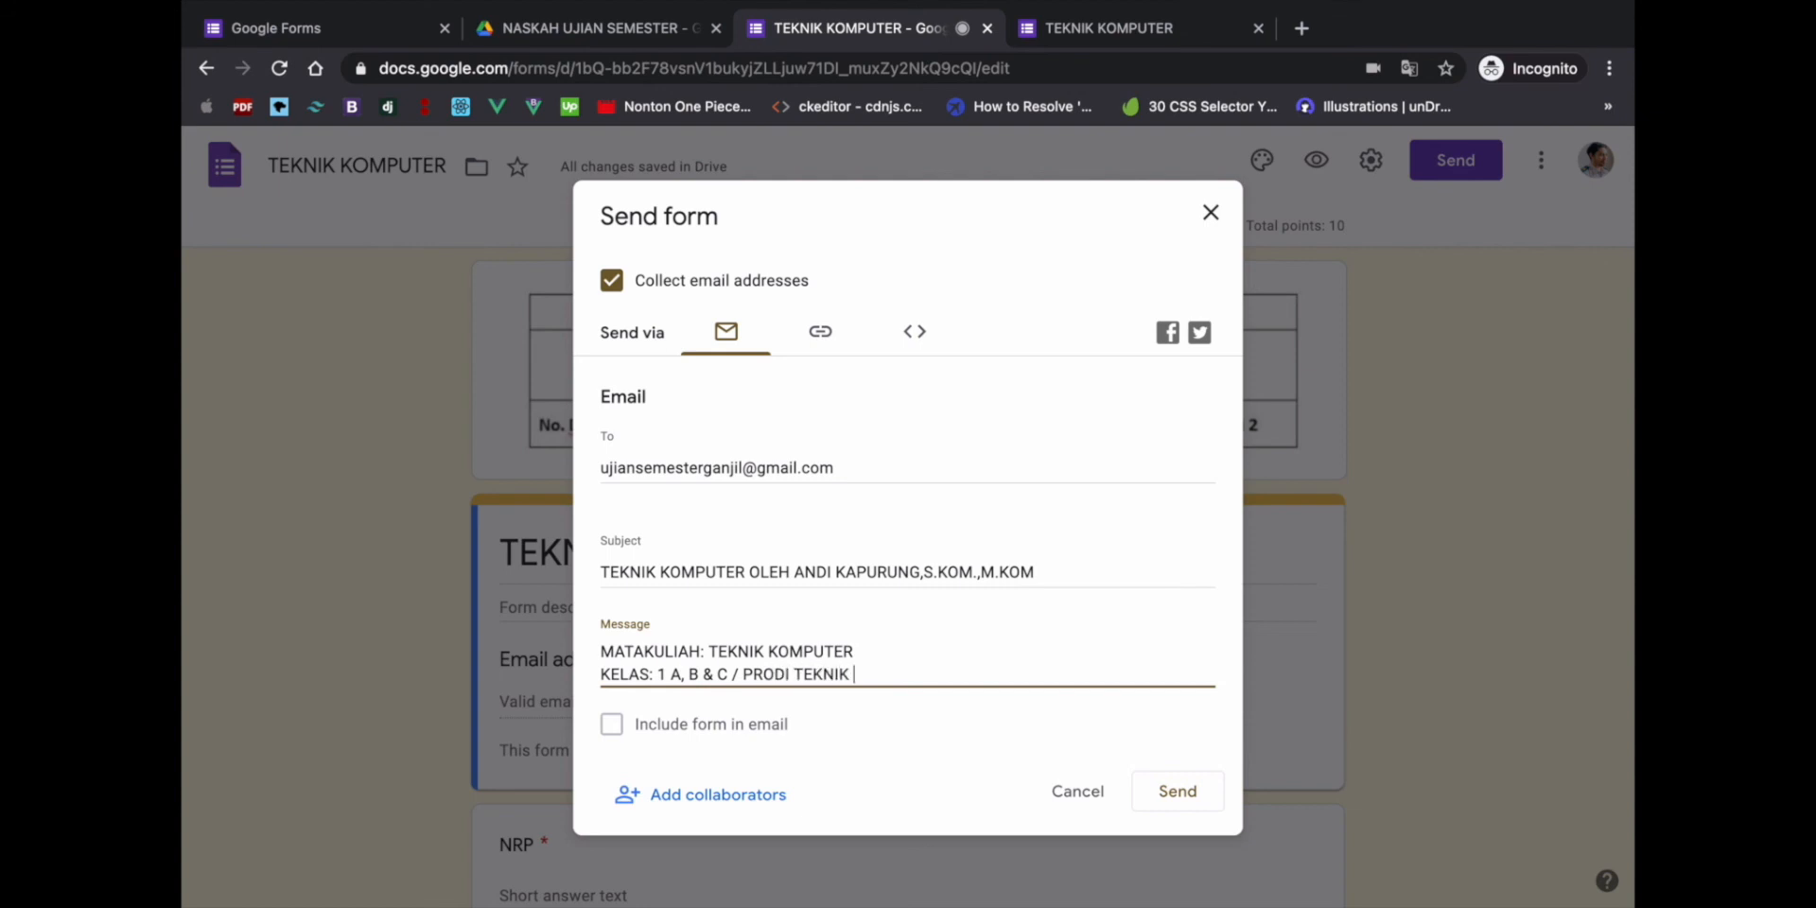
pyautogui.write('KOMPUTER')
pyautogui.press('Return')
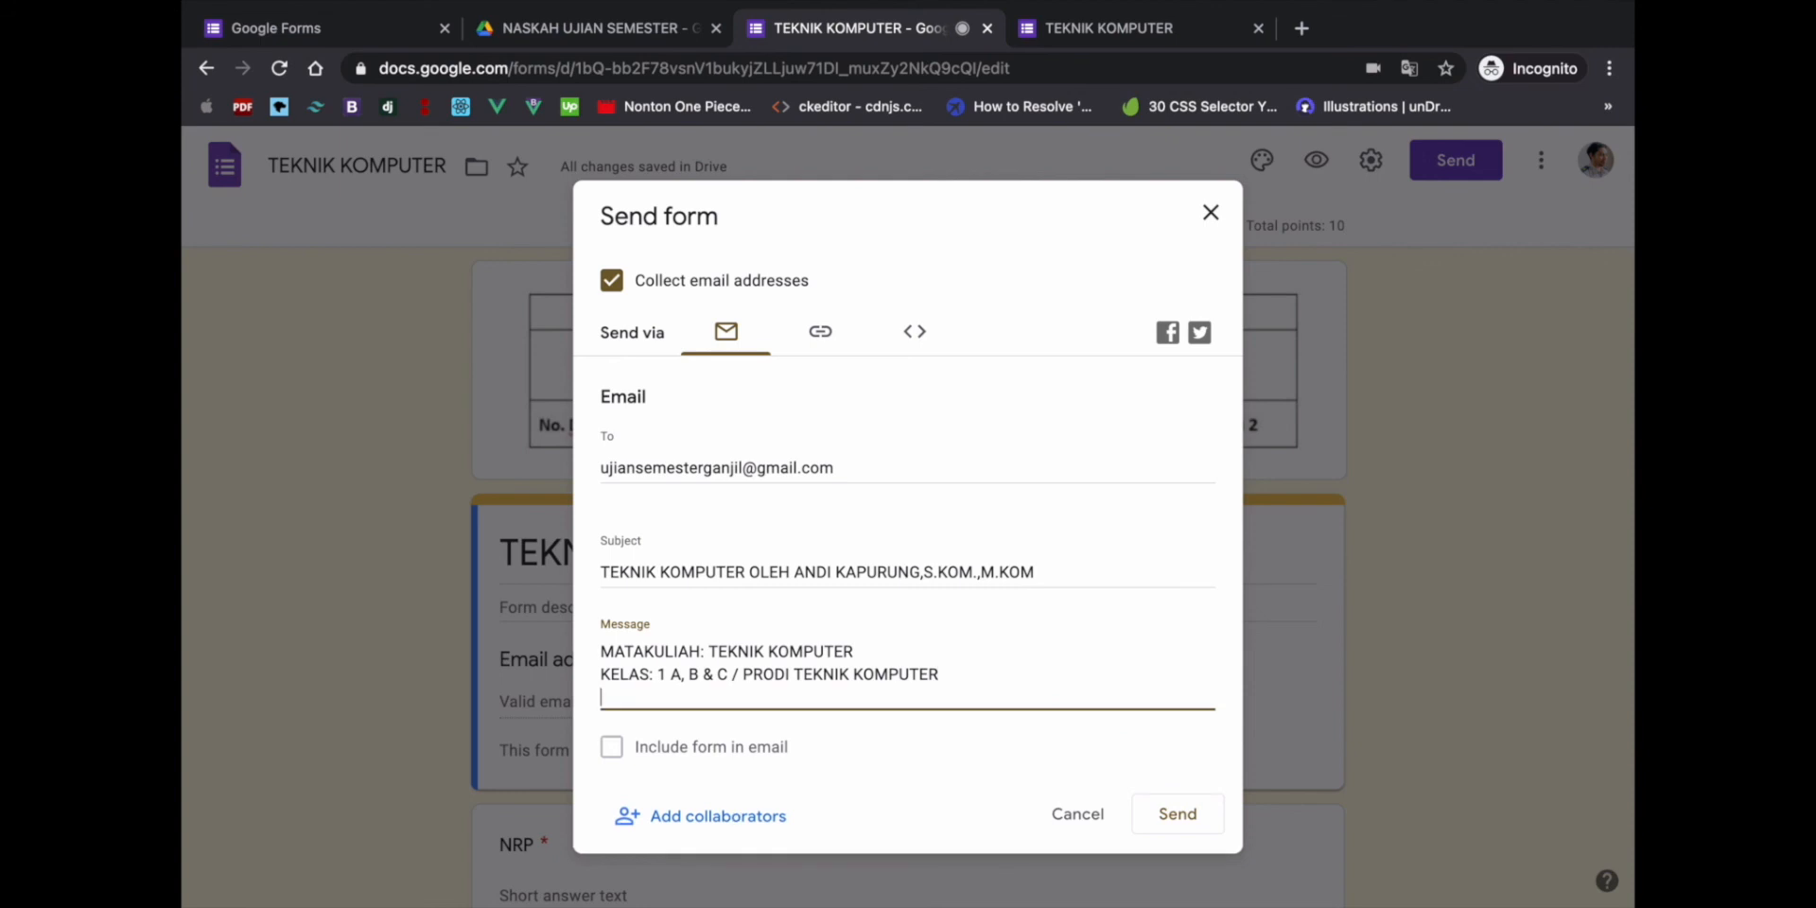
pyautogui.write('DOSEN:')
# - Copy the lecturer's name from the subject after DOSEN: and send the e-mail
pyautogui.moveTo(795, 572); pyautogui.dragTo(1053, 565)
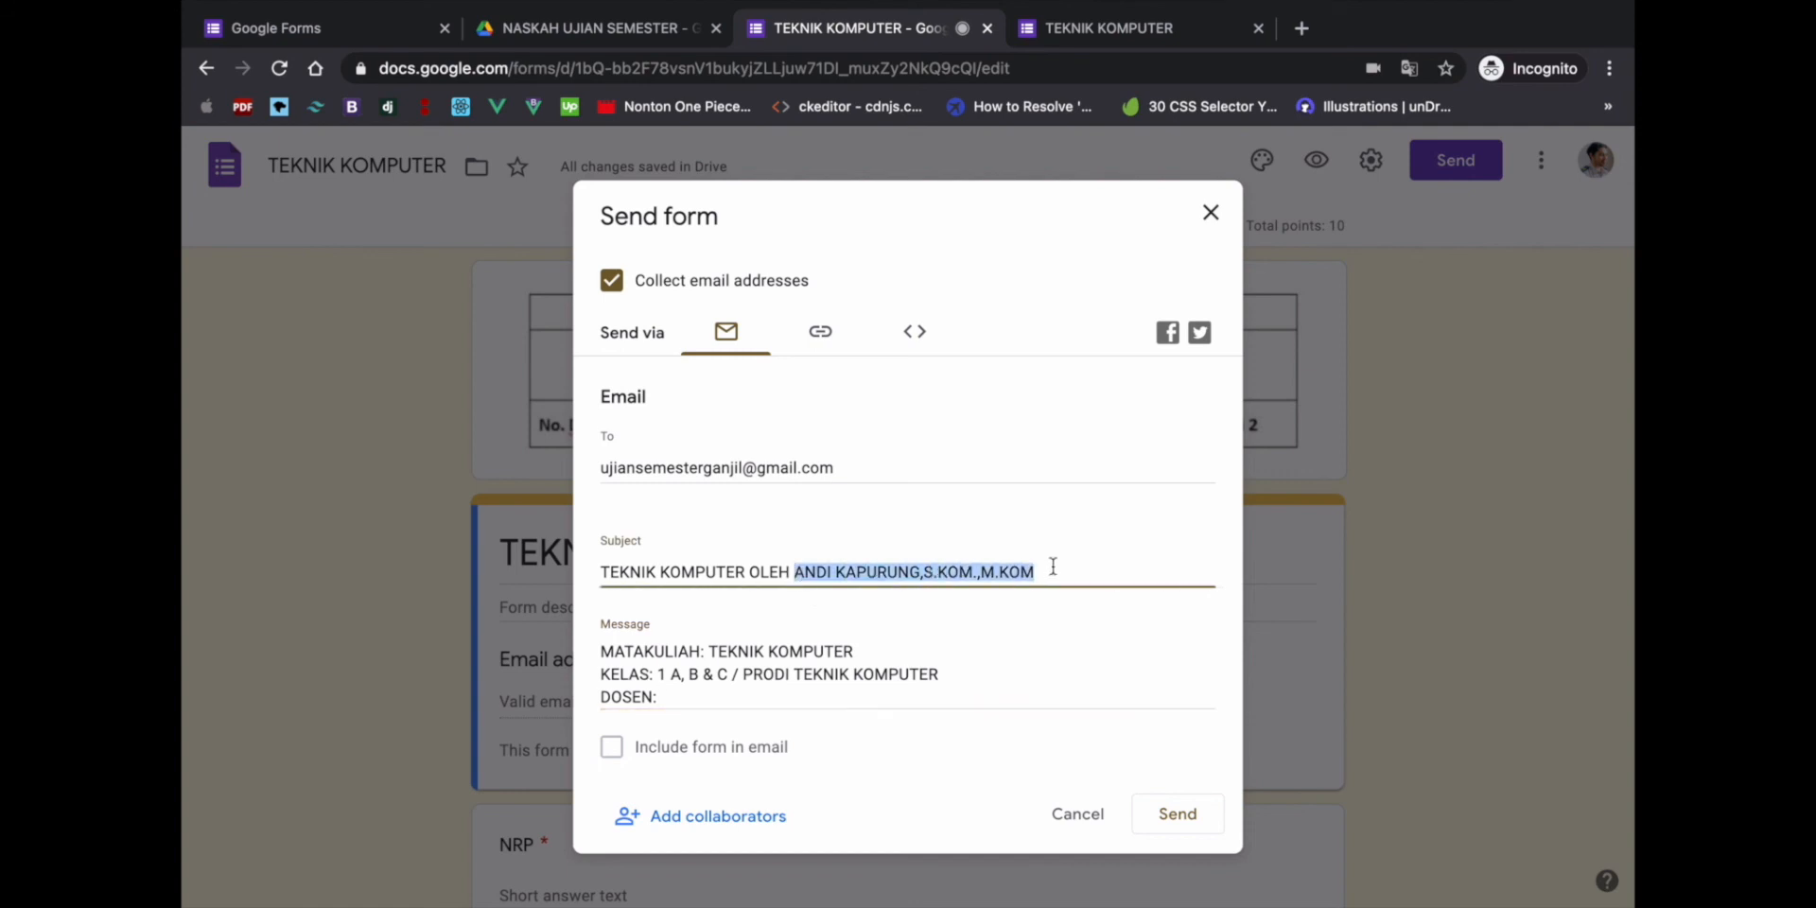
pyautogui.hotkey('ctrl', 'c')
pyautogui.click(684, 700)
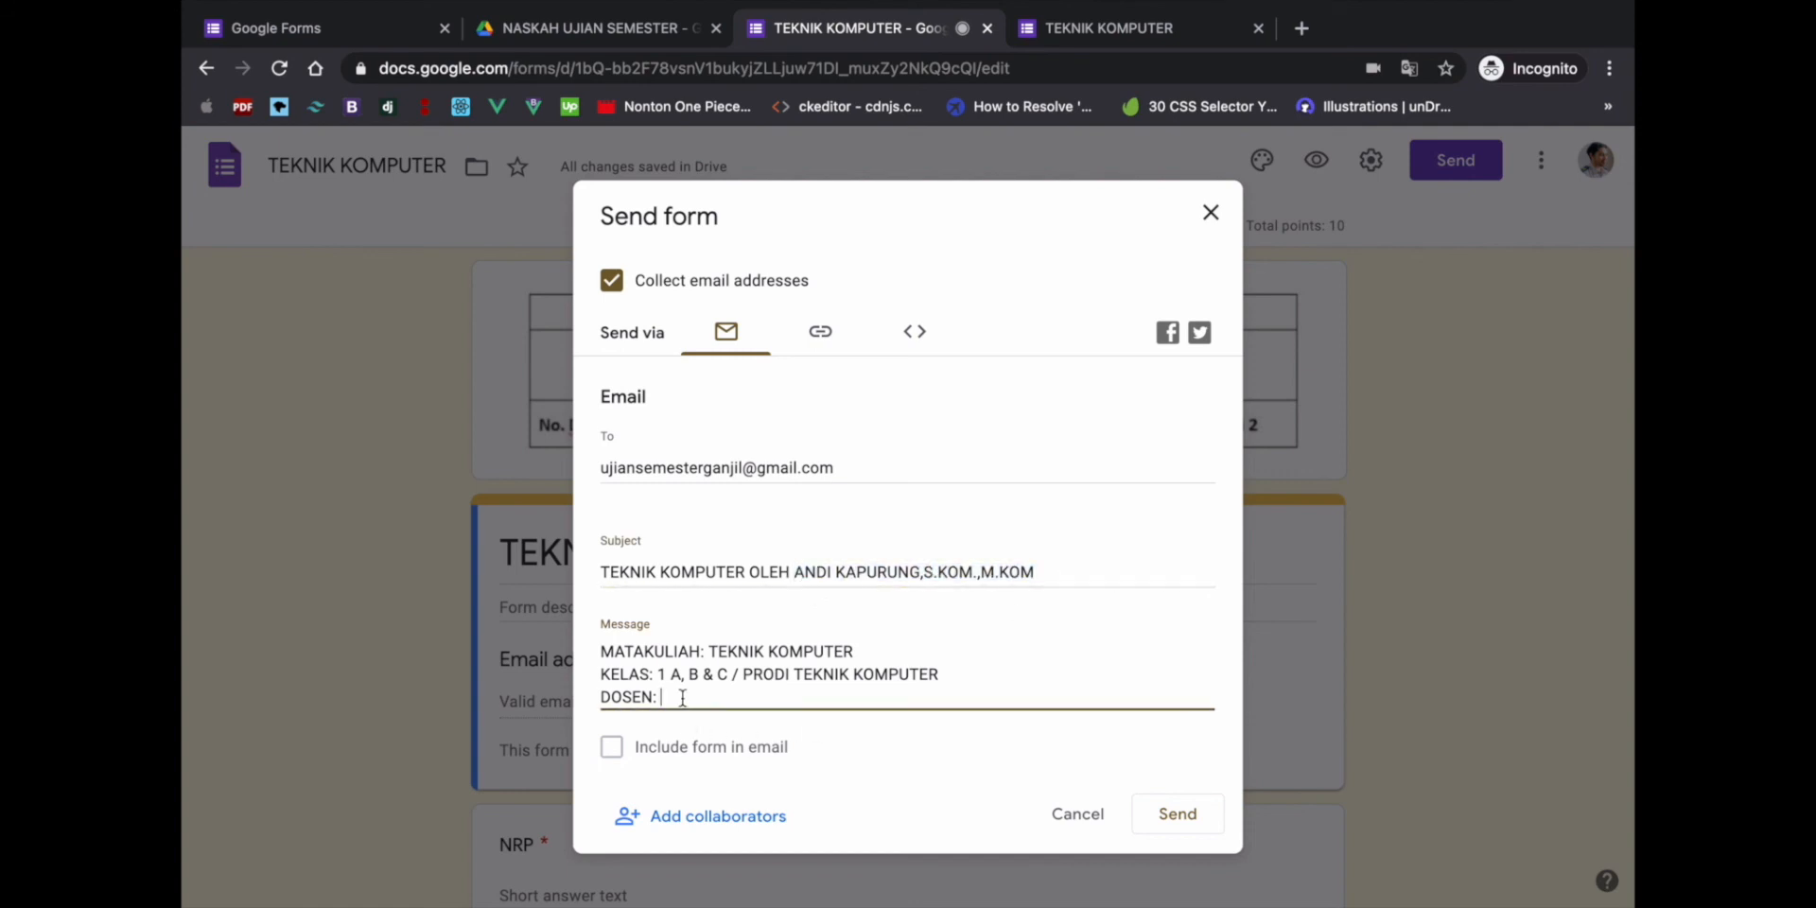
pyautogui.hotkey('ctrl', 'v')
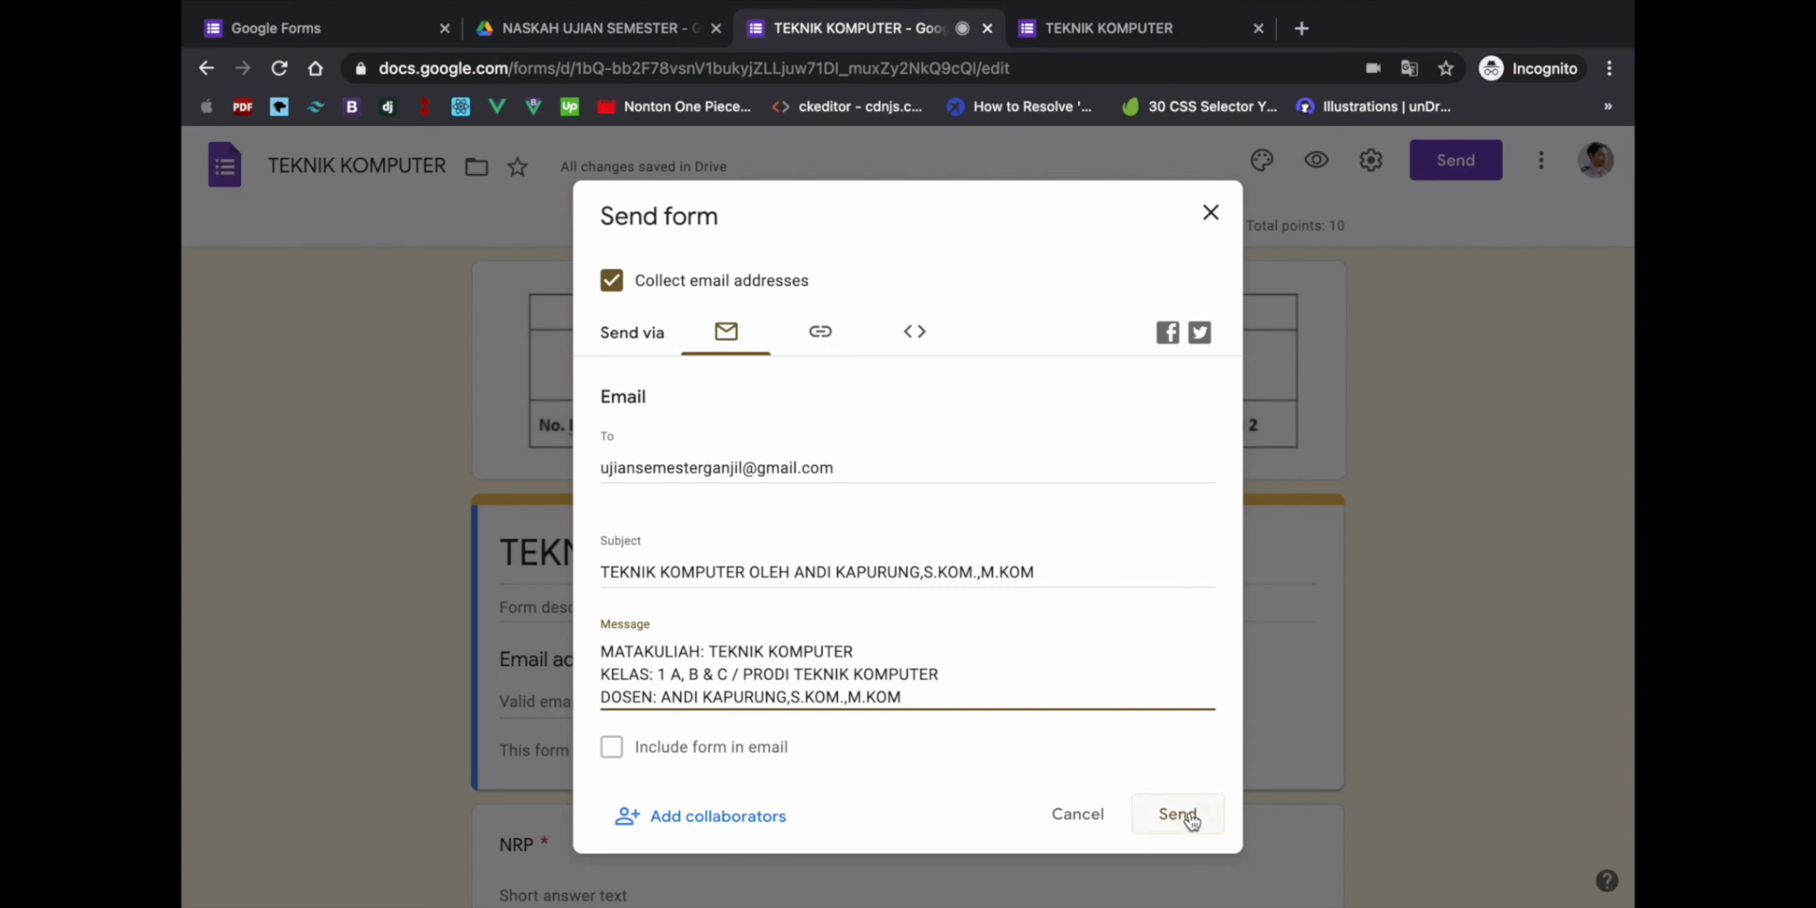
pyautogui.click(1210, 214)
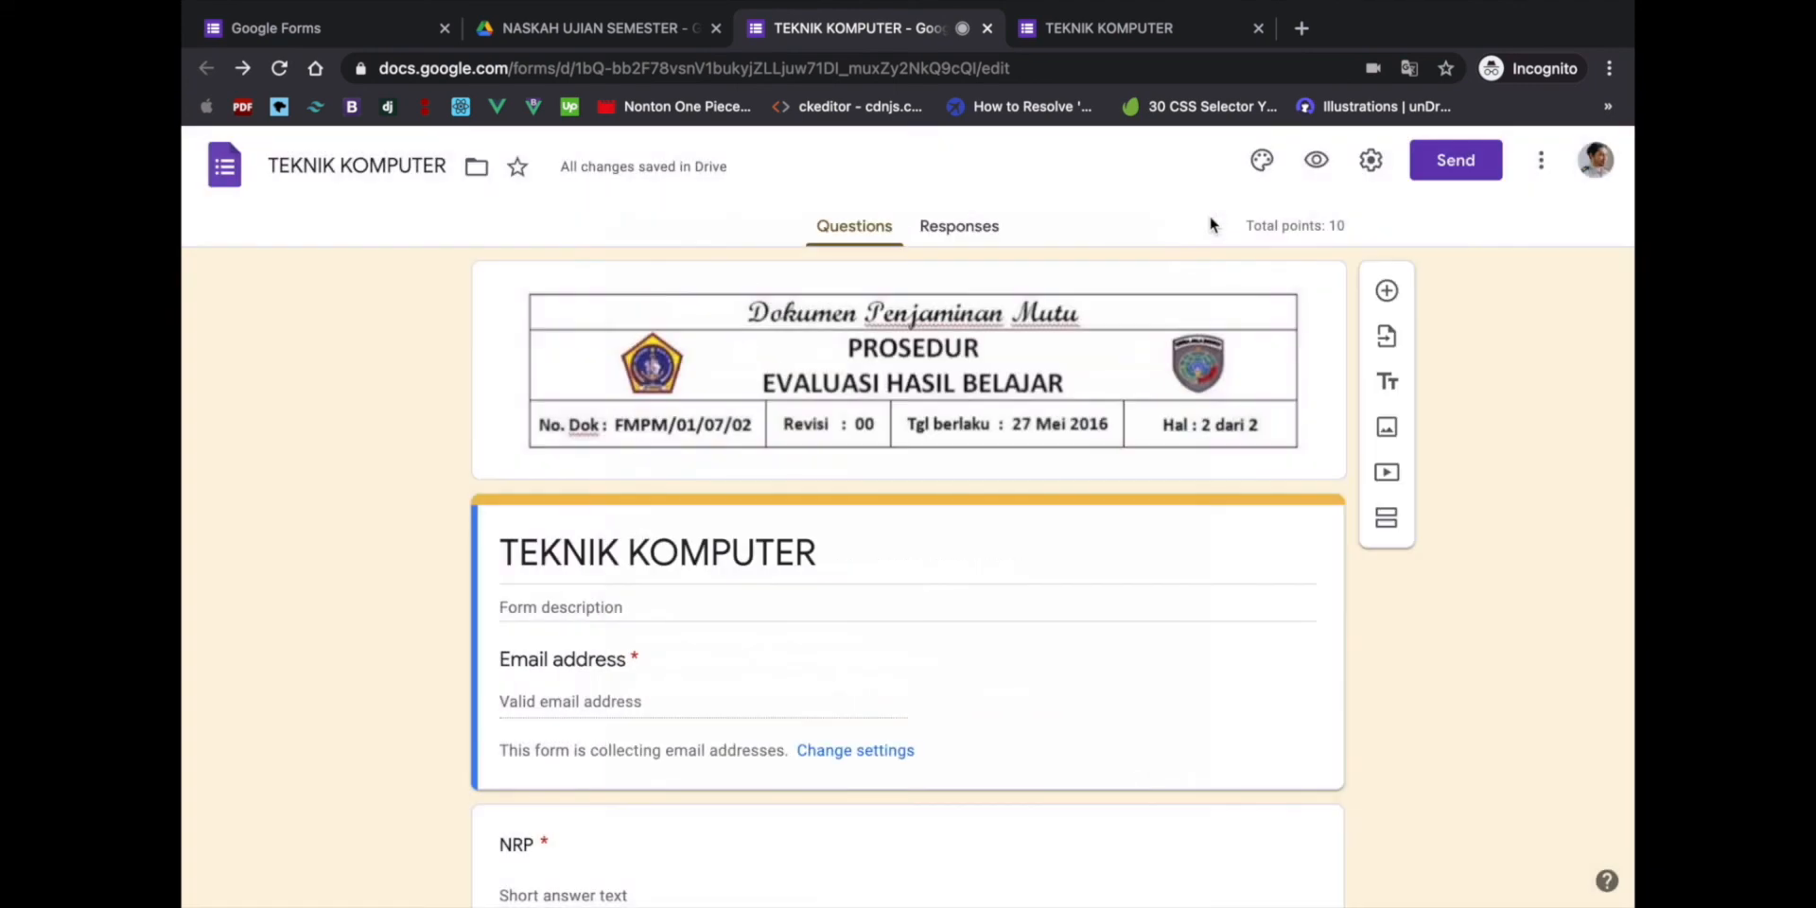